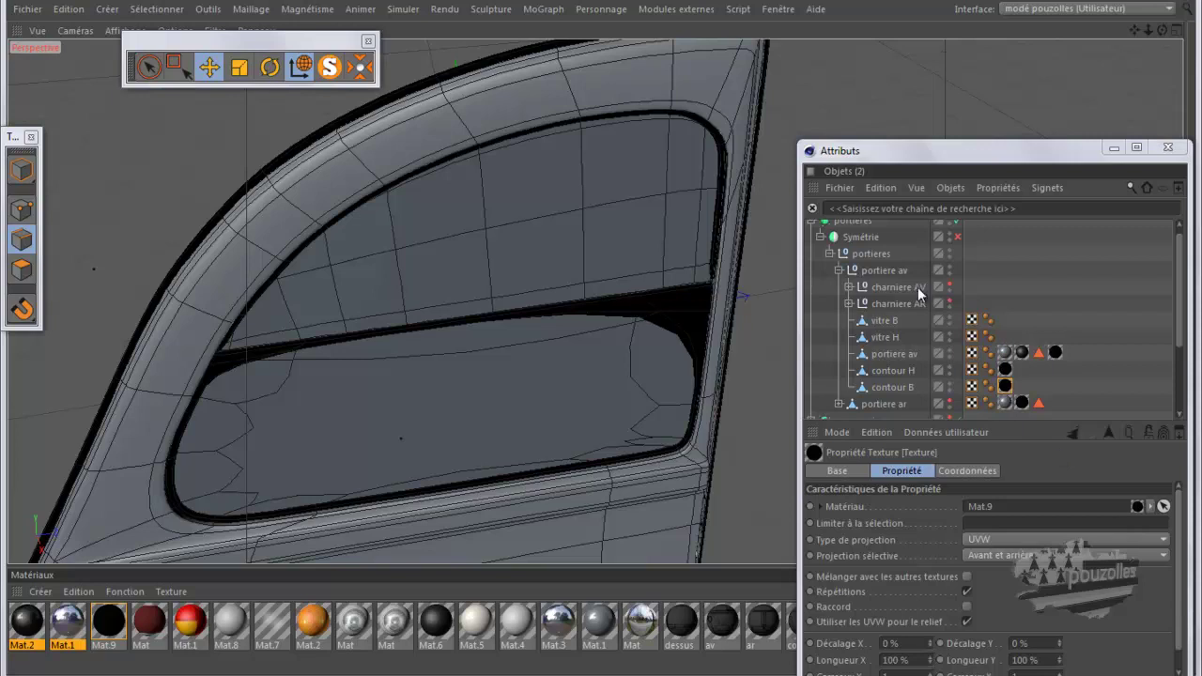
- Turn off the smoothing generator of the top-level portieres object, leaving the Symétrie below it disabled
{"action": "left_click", "coordinate": [1182, 306]}
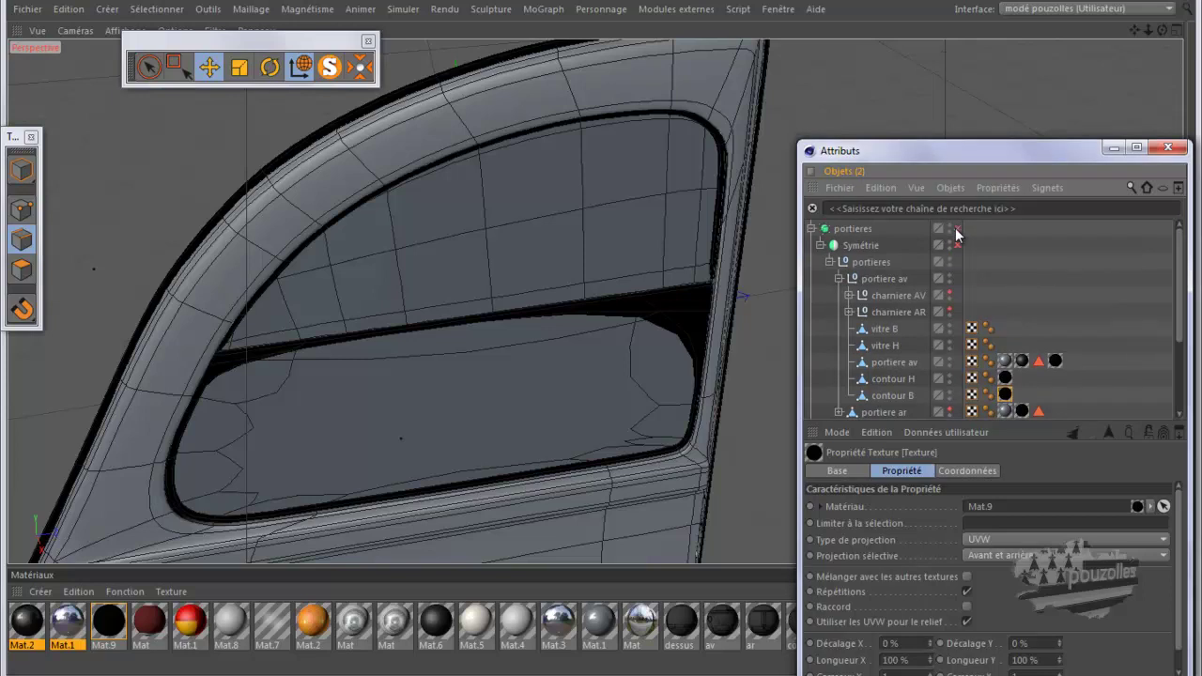
{"action": "left_click", "coordinate": [956, 231]}
{"action": "left_click", "coordinate": [957, 245]}
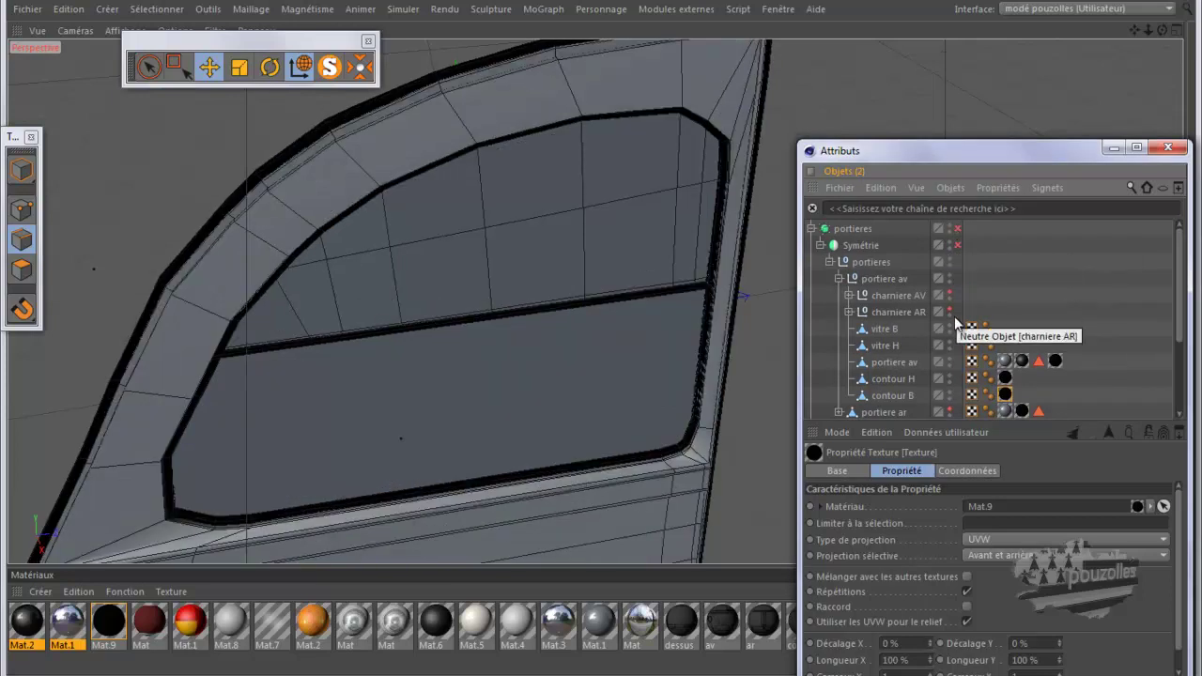
- Isolate the window trims contour H and contour B of the front door in the view
{"action": "left_click", "coordinate": [925, 379]}
{"action": "left_click", "coordinate": [867, 393], "text": "shift"}
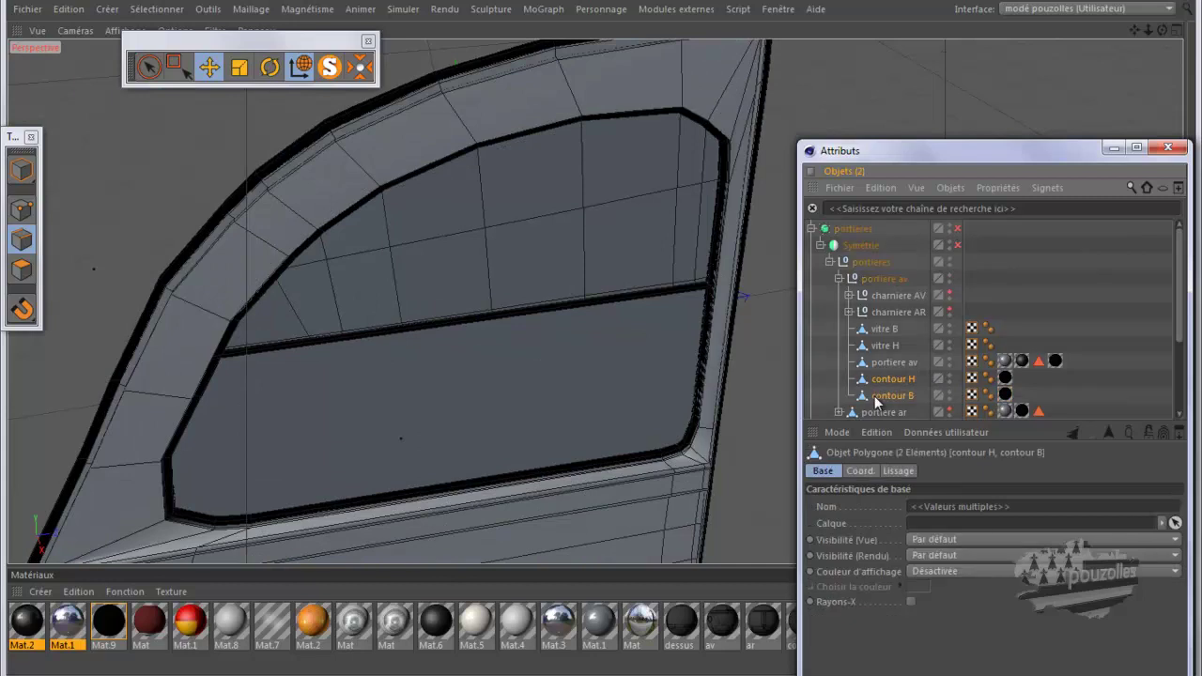
{"action": "left_click", "coordinate": [358, 68]}
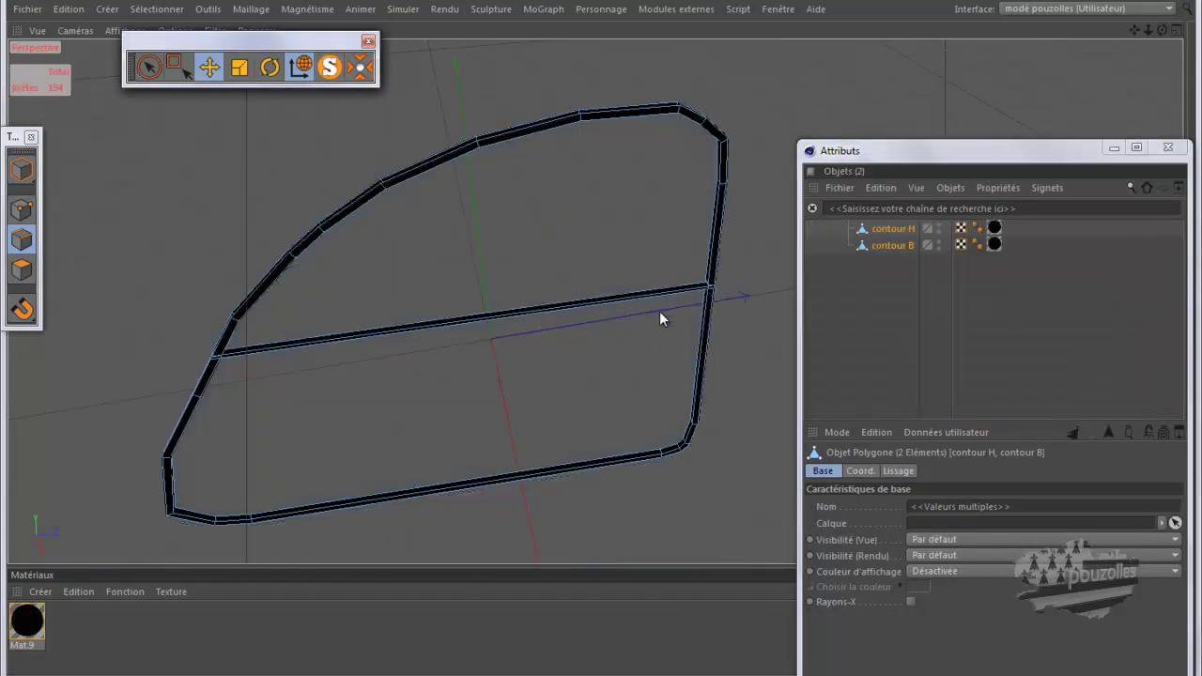
- Delete the Mat.9 texture tags from contour H and contour B
{"action": "left_click", "coordinate": [994, 227]}
{"action": "left_click", "coordinate": [994, 245], "text": "shift"}
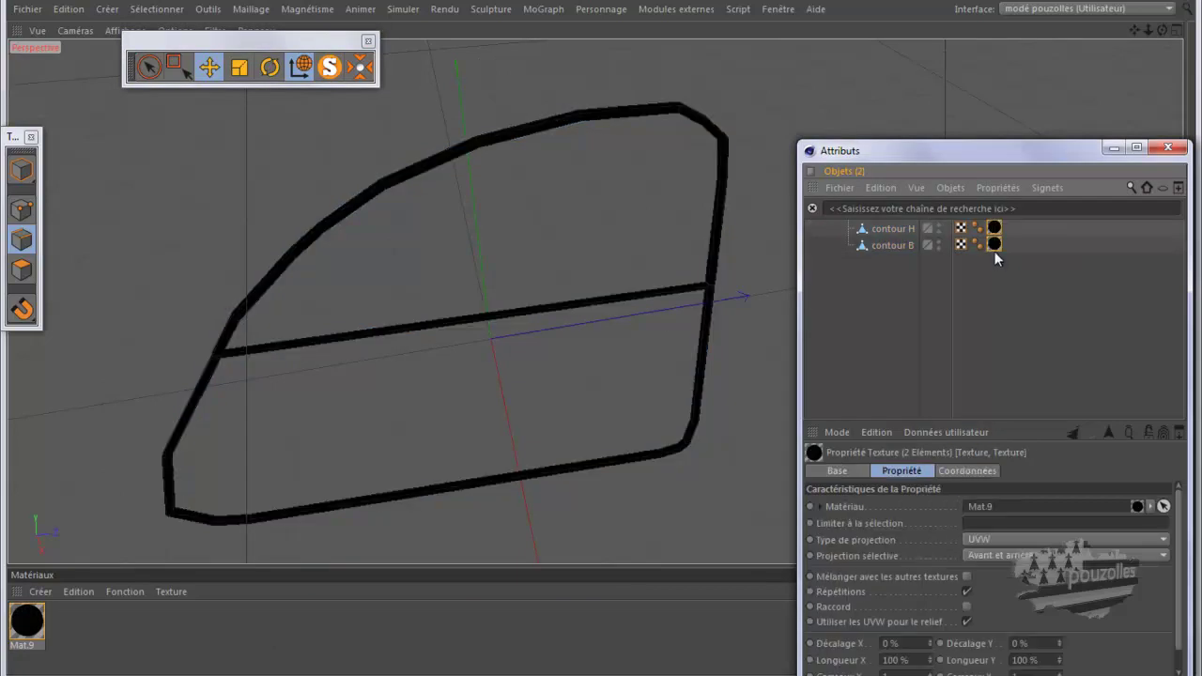
{"action": "key", "text": "Delete"}
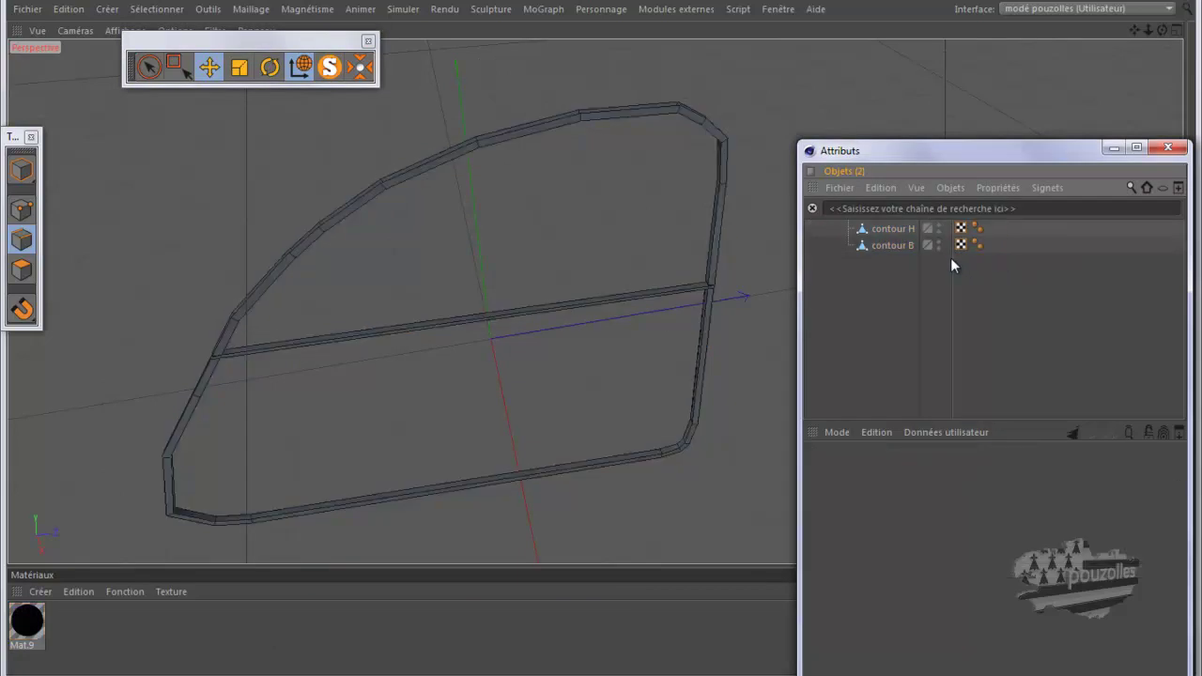
- Cut a loop into contour H with the Knife in Boucle mode, close to the outer edge at the vertical side's lower end
{"action": "scroll", "coordinate": [680, 290], "scroll_direction": "up", "scroll_amount": 4}
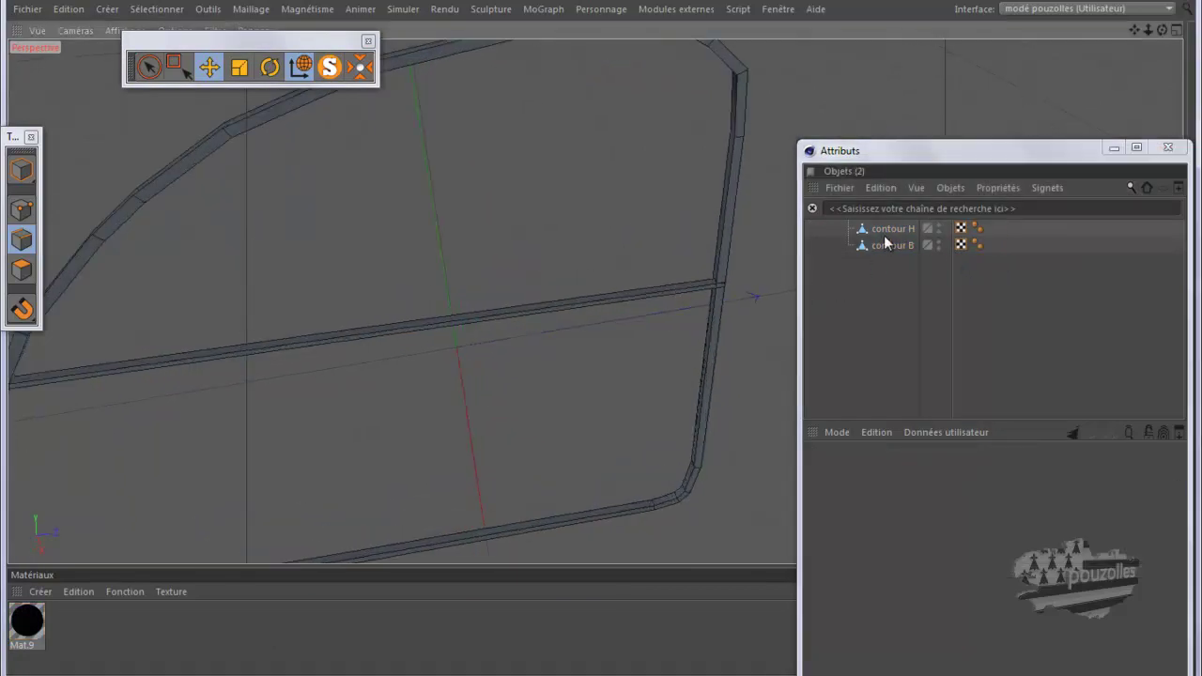
{"action": "left_click", "coordinate": [892, 228]}
{"action": "scroll", "coordinate": [735, 264], "scroll_direction": "up", "scroll_amount": 6}
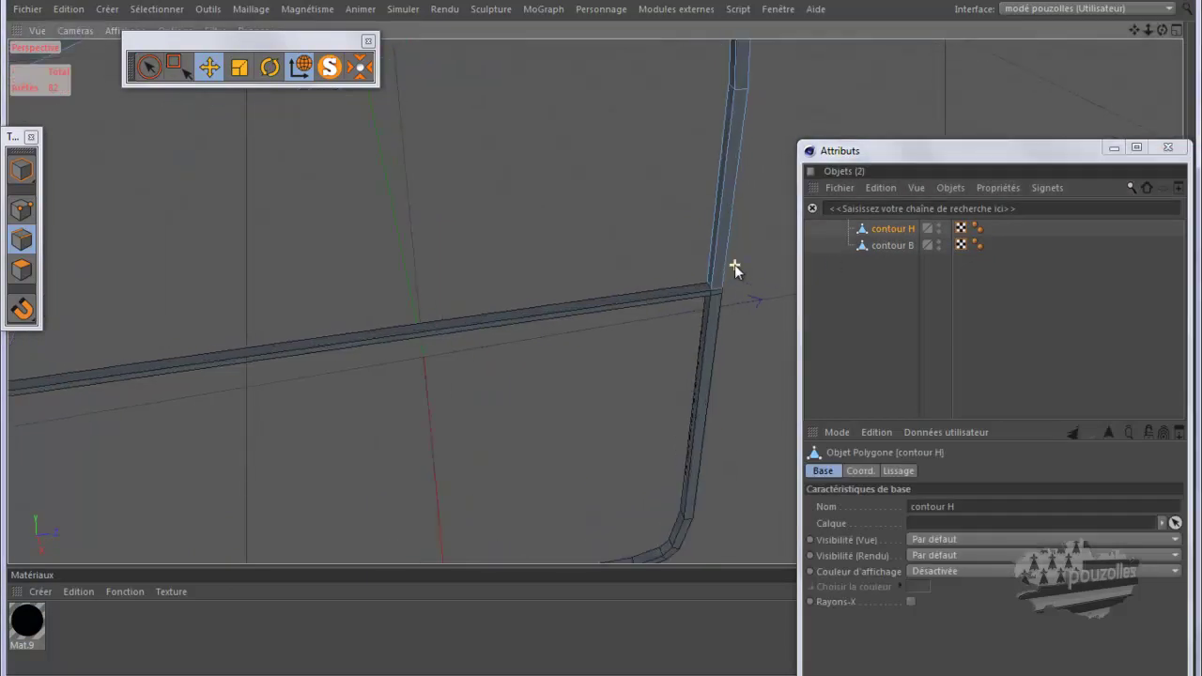
{"action": "scroll", "coordinate": [736, 267], "scroll_direction": "up", "scroll_amount": 4}
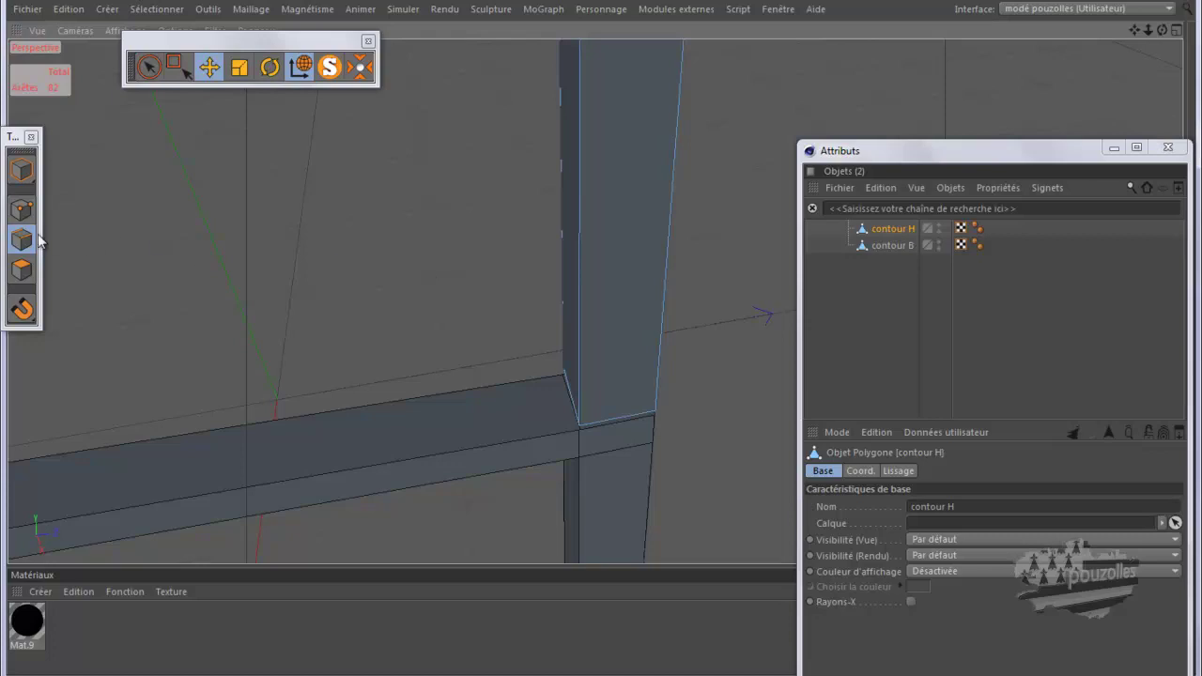
{"action": "left_click", "coordinate": [22, 209]}
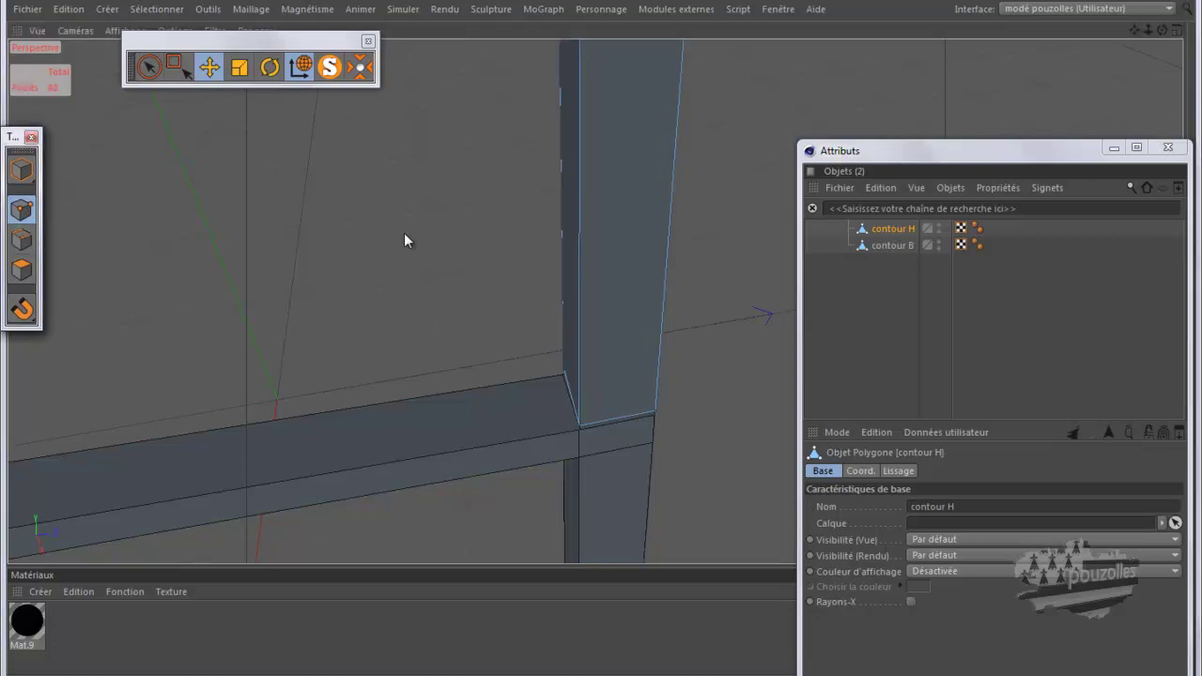
{"action": "key", "text": "k"}
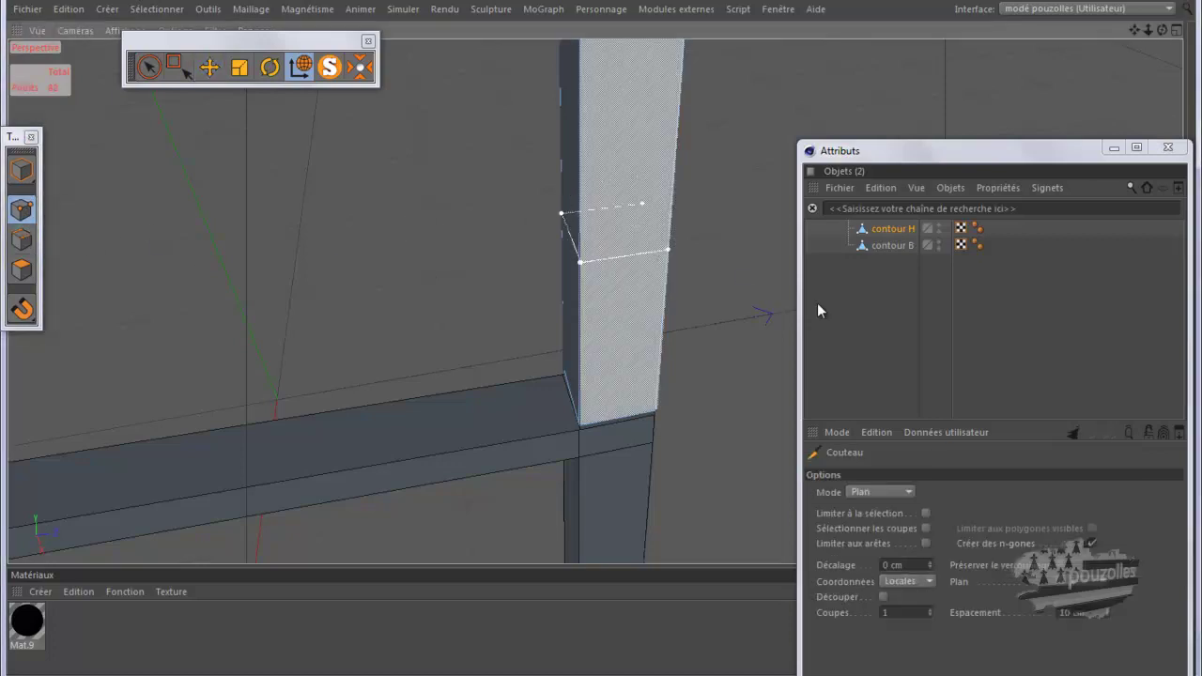
{"action": "left_click_drag", "start_coordinate": [1162, 30], "coordinate": [1108, 302]}
{"action": "left_click", "coordinate": [897, 492]}
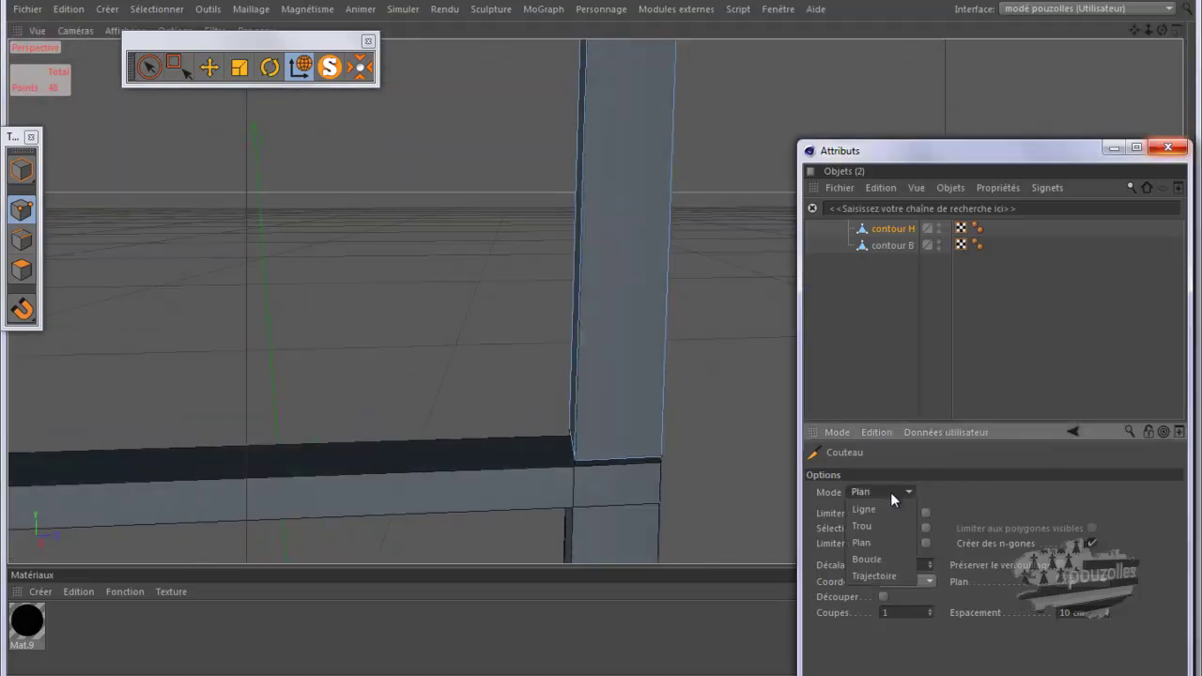
{"action": "left_click", "coordinate": [874, 559]}
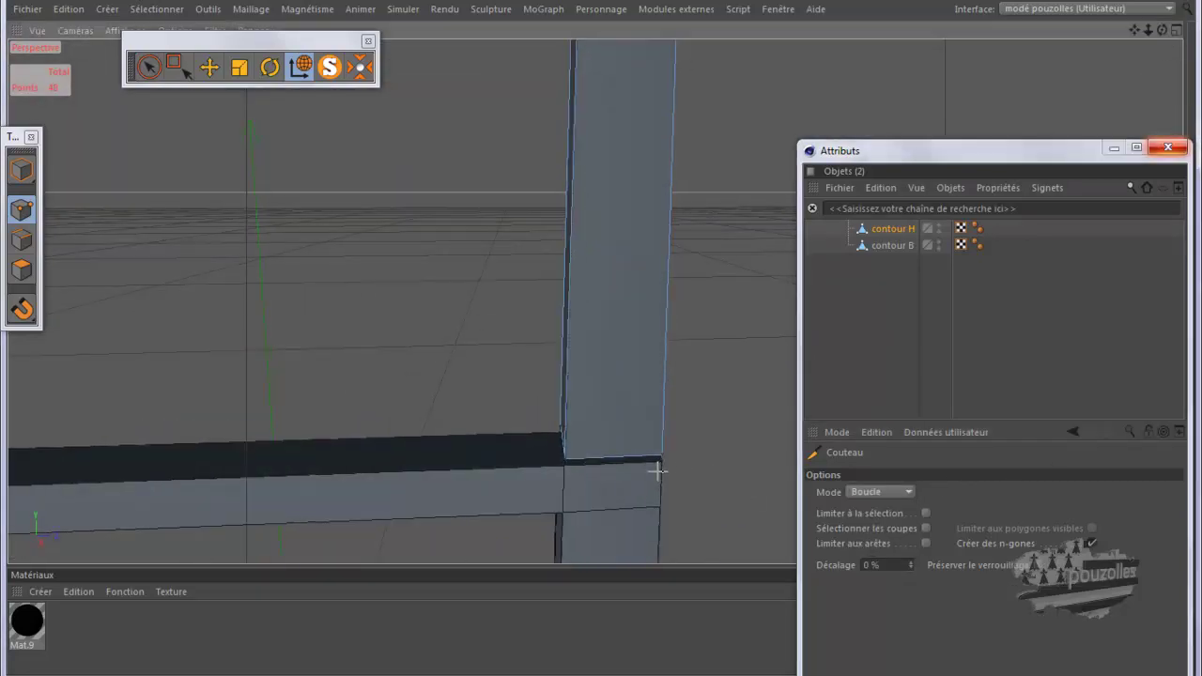
{"action": "scroll", "coordinate": [657, 472], "scroll_direction": "up", "scroll_amount": 3}
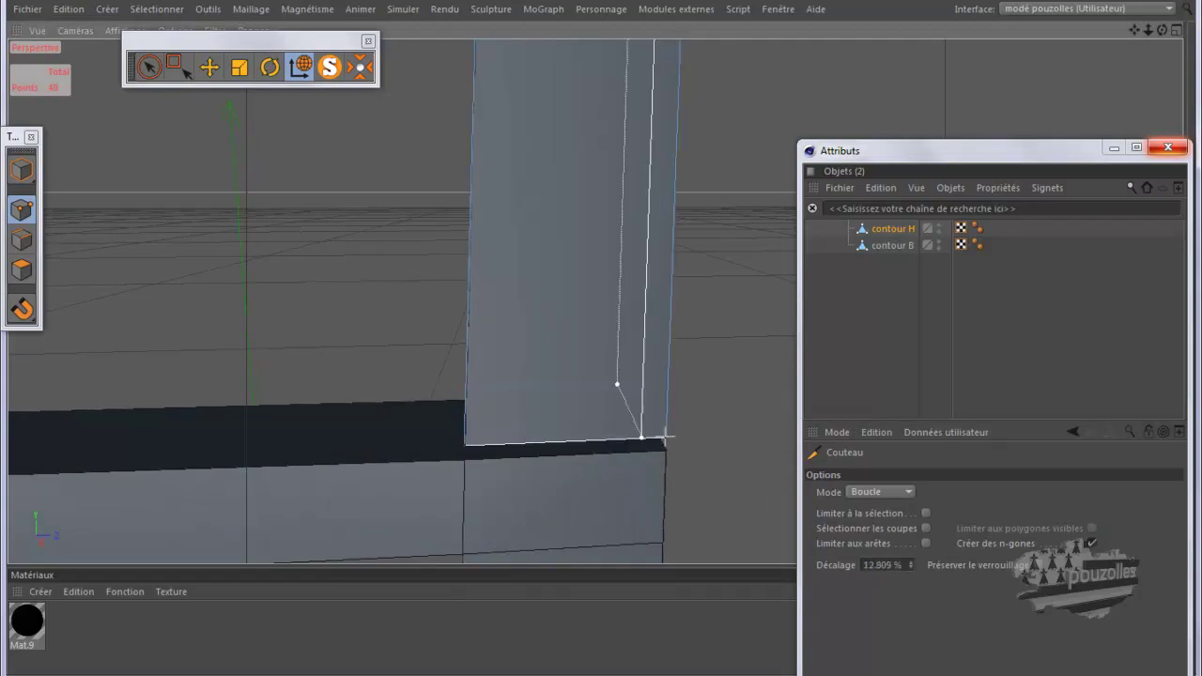
{"action": "left_click", "coordinate": [667, 435]}
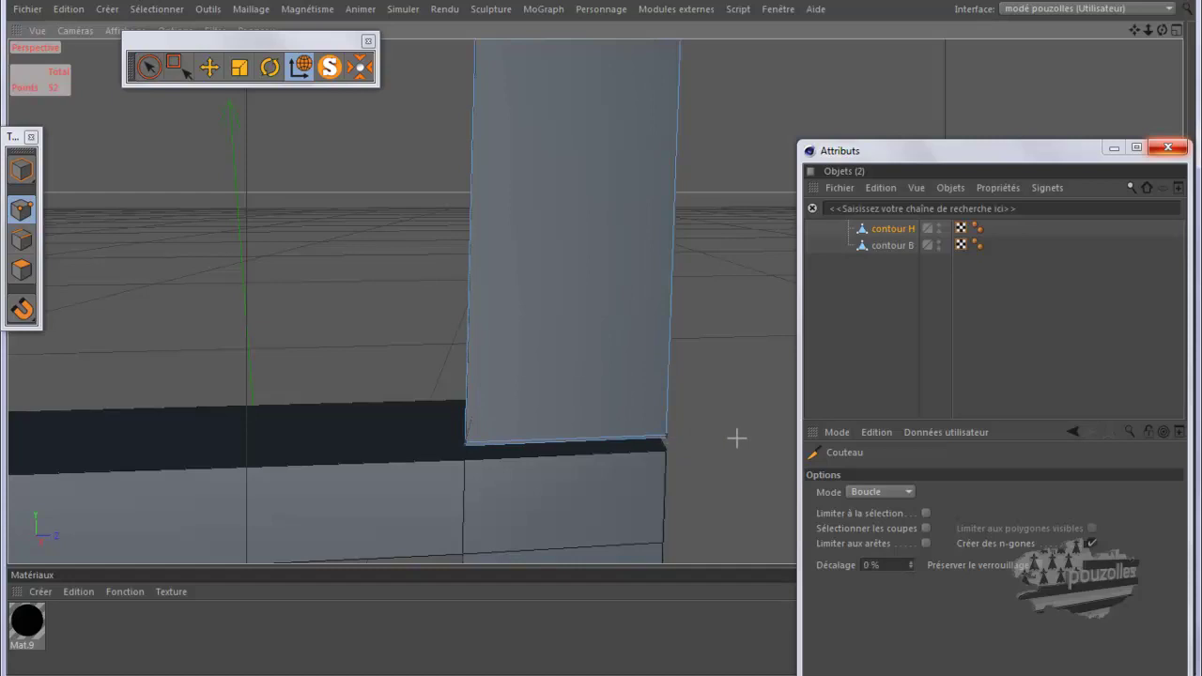
- Add a loop cut across contour H right beside the lower end of its slanted side
{"action": "scroll", "coordinate": [735, 438], "scroll_direction": "down", "scroll_amount": 2}
{"action": "scroll", "coordinate": [749, 408], "scroll_direction": "down", "scroll_amount": 5}
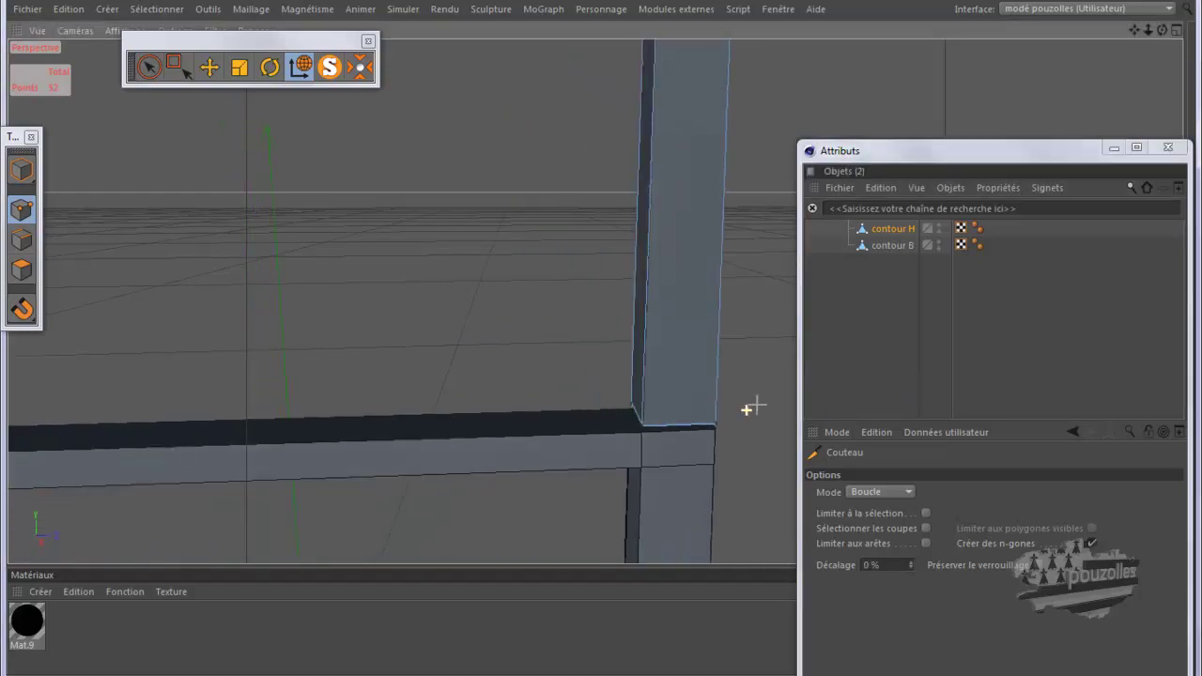
{"action": "scroll", "coordinate": [770, 403], "scroll_direction": "down", "scroll_amount": 6}
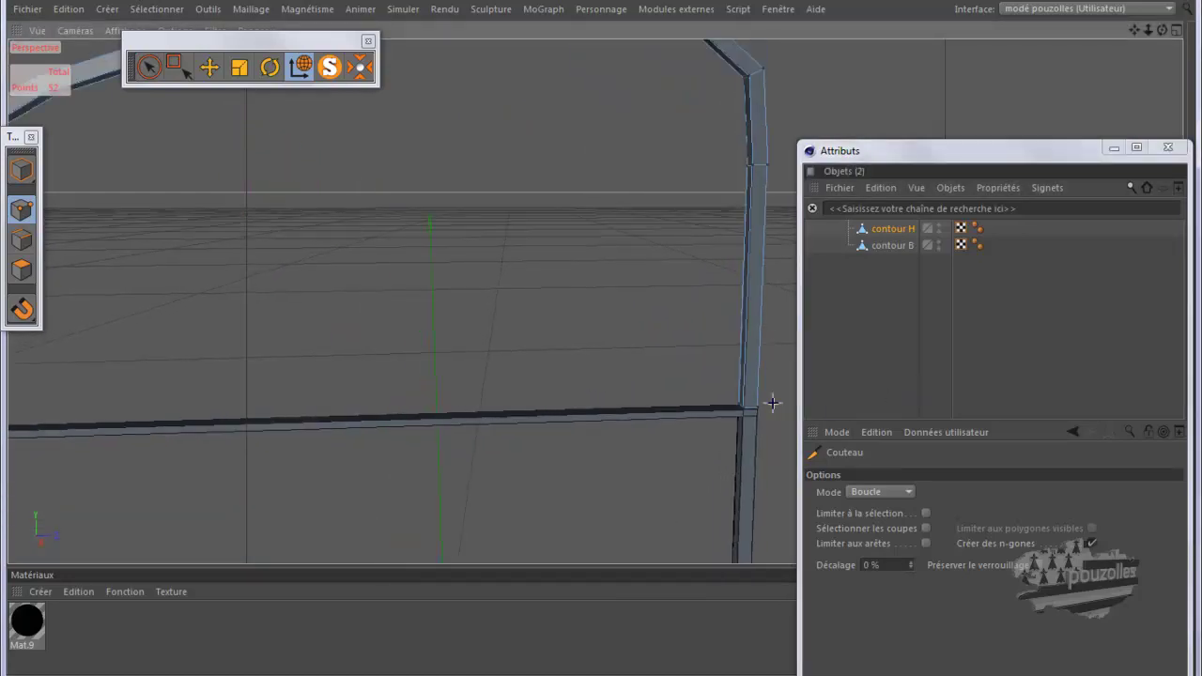
{"action": "scroll", "coordinate": [172, 438], "scroll_direction": "up", "scroll_amount": 8}
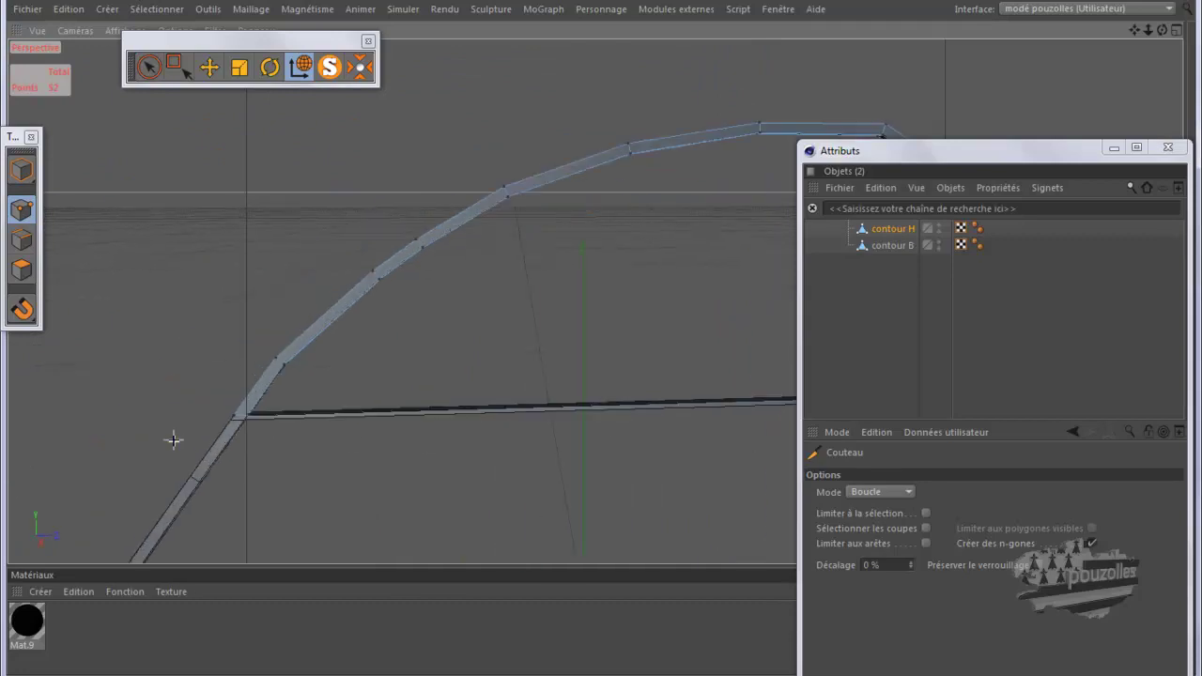
{"action": "scroll", "coordinate": [266, 402], "scroll_direction": "up", "scroll_amount": 5}
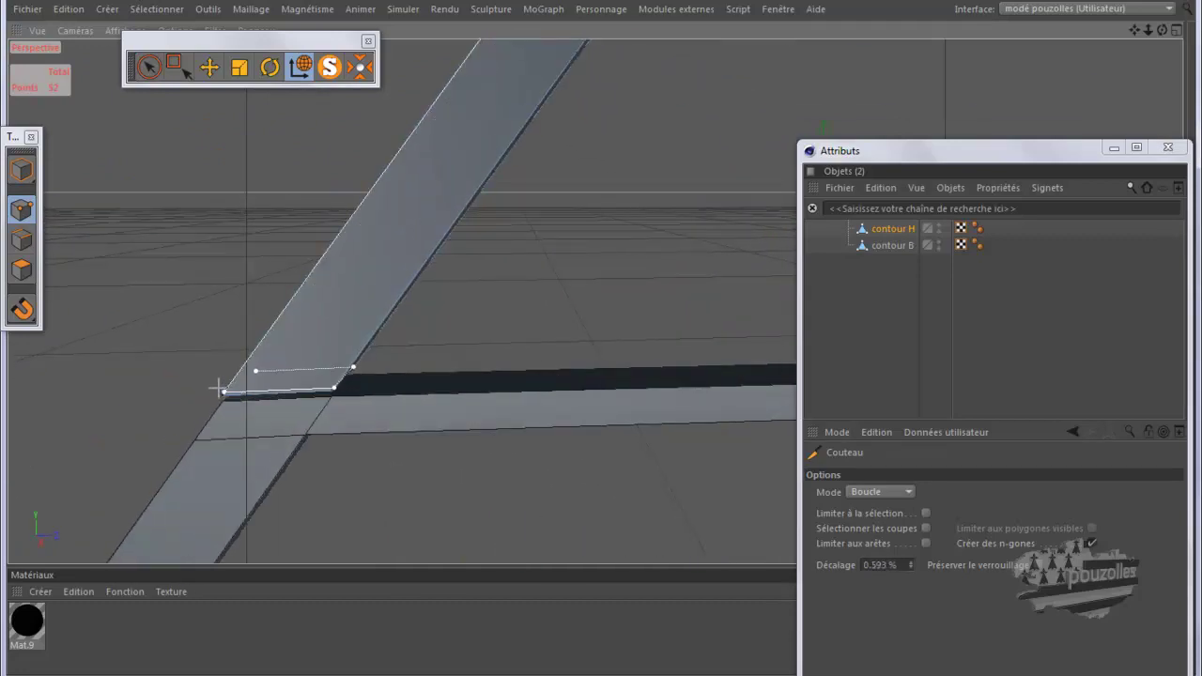
{"action": "scroll", "coordinate": [179, 420], "scroll_direction": "down", "scroll_amount": 2}
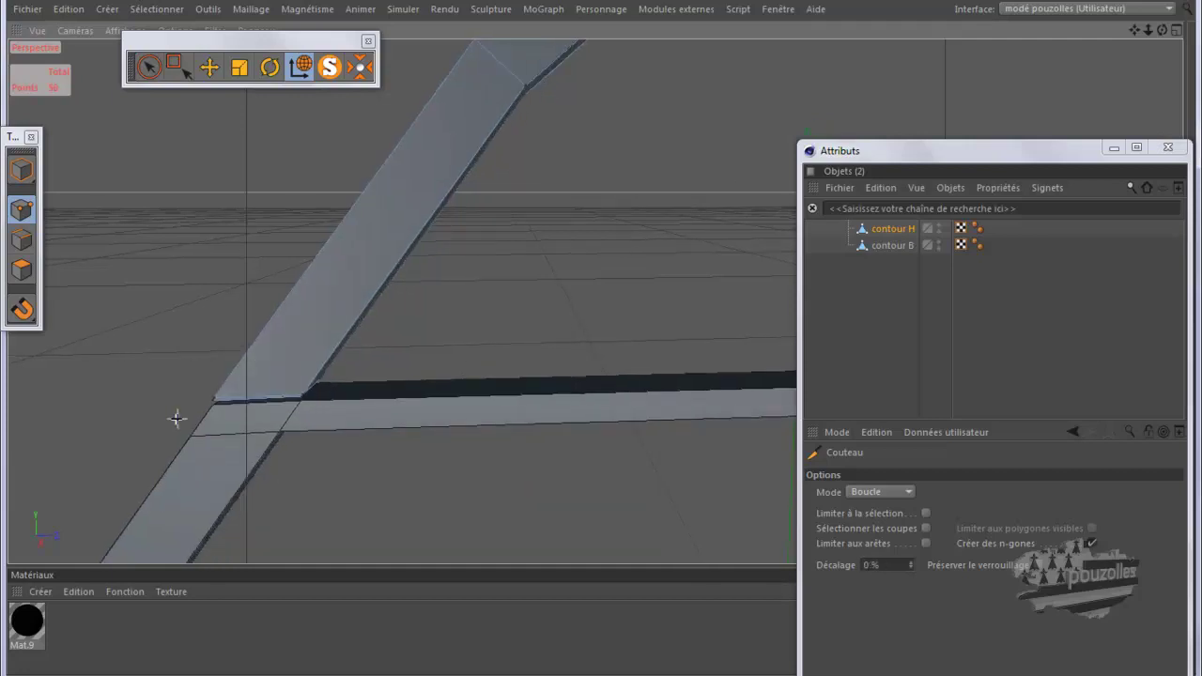
{"action": "scroll", "coordinate": [188, 423], "scroll_direction": "down", "scroll_amount": 3}
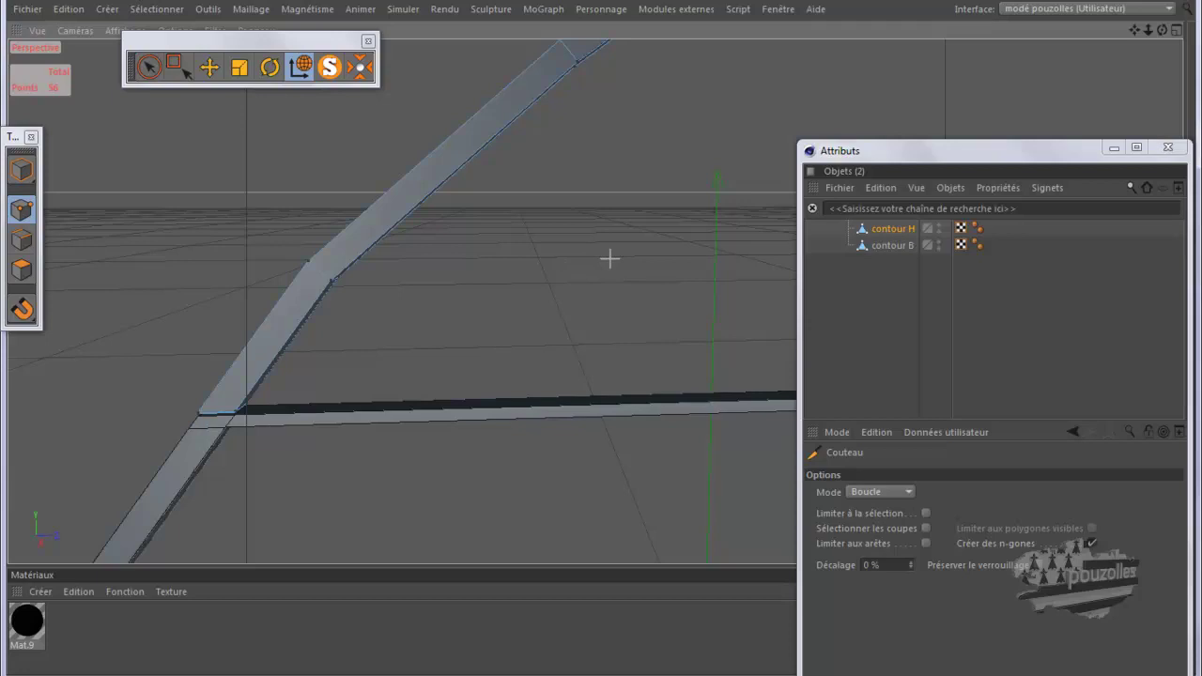
- Cut loops along the length of contour H near its inner edge, starting from the slanted side's lower end
{"action": "scroll", "coordinate": [221, 427], "scroll_direction": "up", "scroll_amount": 4}
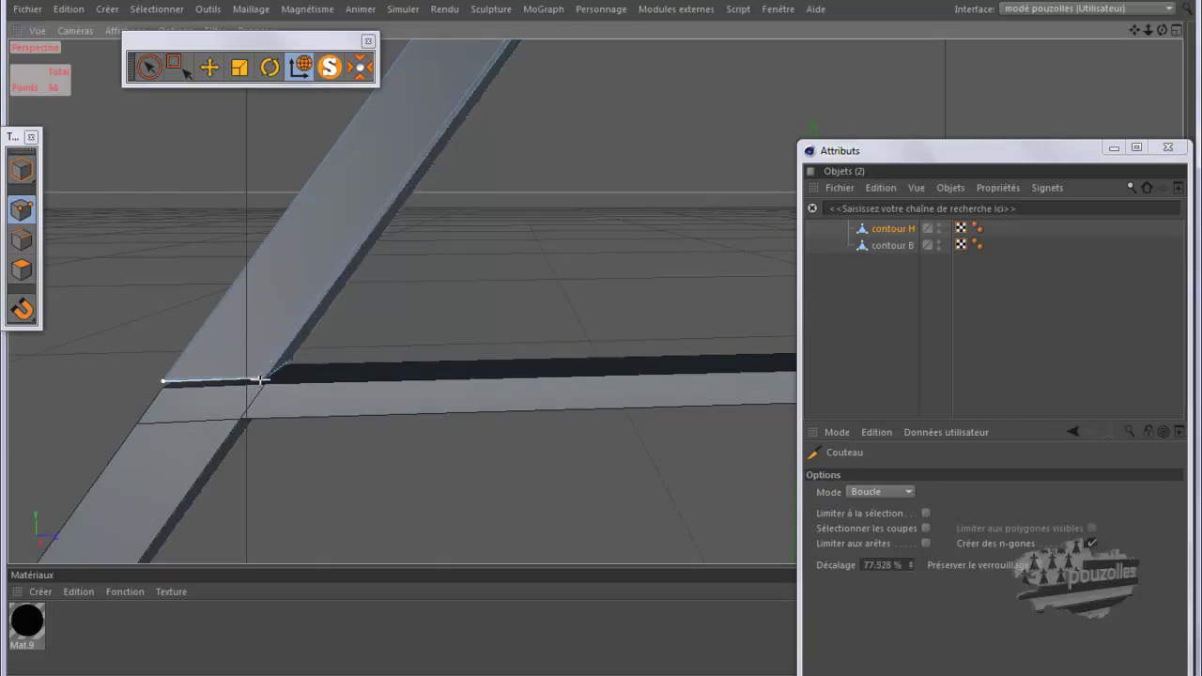
{"action": "scroll", "coordinate": [149, 390], "scroll_direction": "down", "scroll_amount": 4}
{"action": "scroll", "coordinate": [148, 389], "scroll_direction": "down", "scroll_amount": 8}
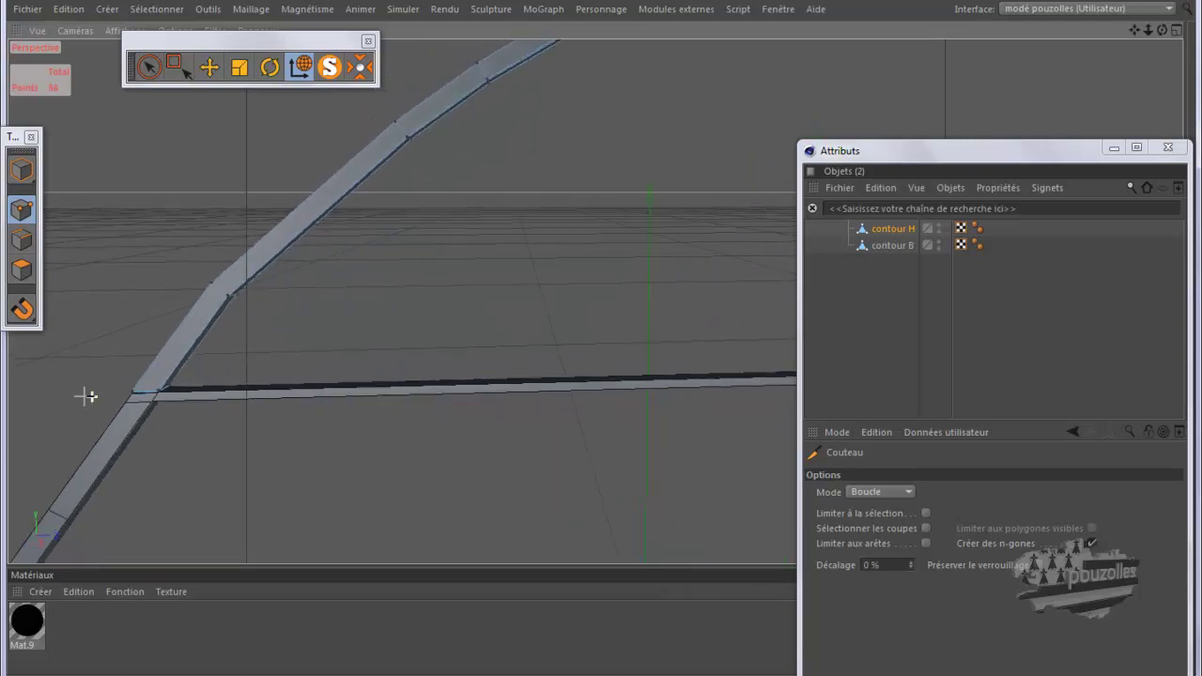
{"action": "scroll", "coordinate": [38, 404], "scroll_direction": "down", "scroll_amount": 2}
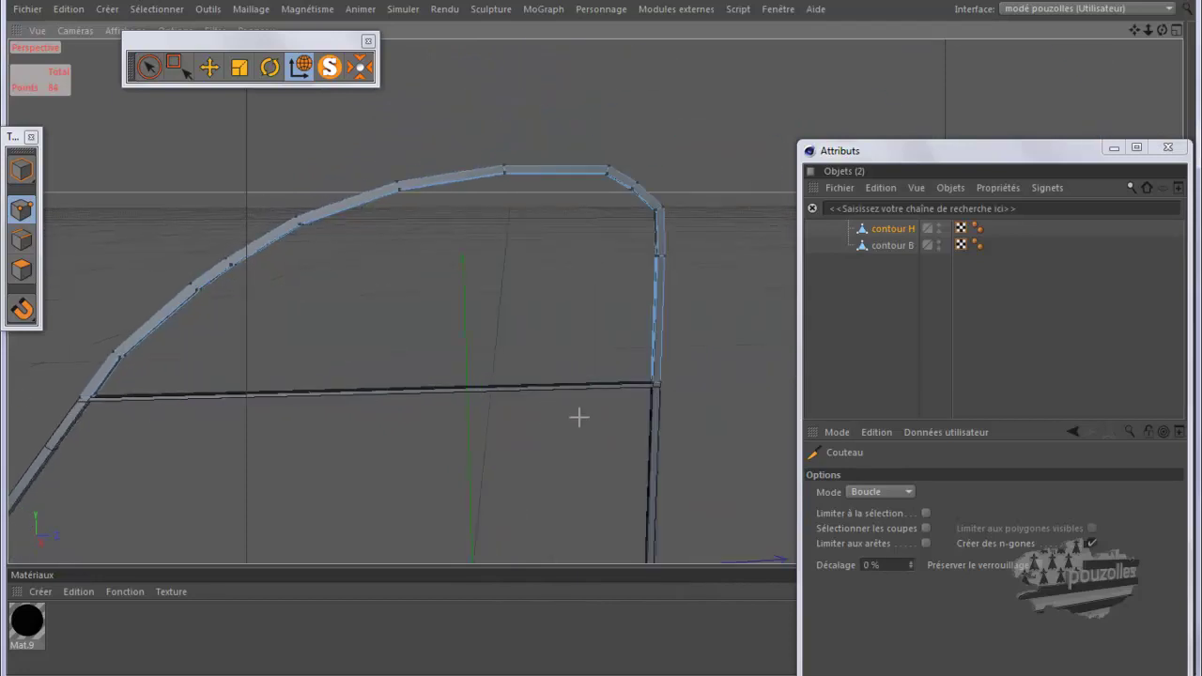
- Add a loop cut across contour H right beside the lower end of its vertical side
{"action": "scroll", "coordinate": [661, 388], "scroll_direction": "up", "scroll_amount": 4}
{"action": "scroll", "coordinate": [662, 387], "scroll_direction": "up", "scroll_amount": 4}
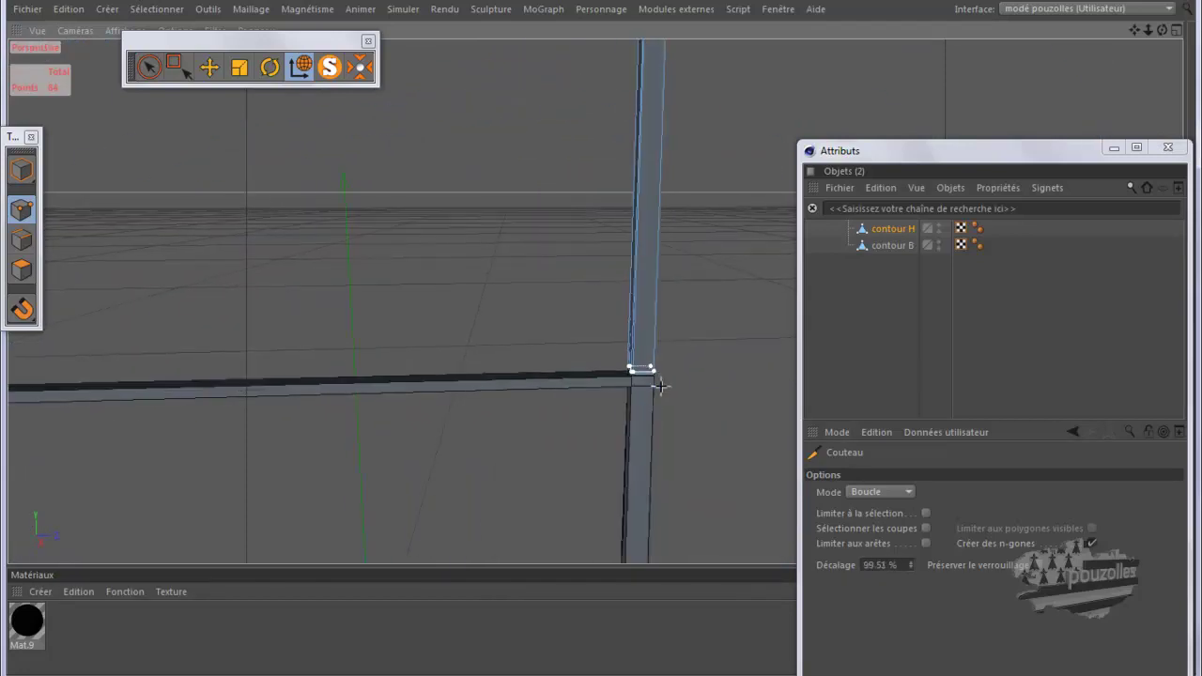
{"action": "scroll", "coordinate": [662, 386], "scroll_direction": "down", "scroll_amount": 4}
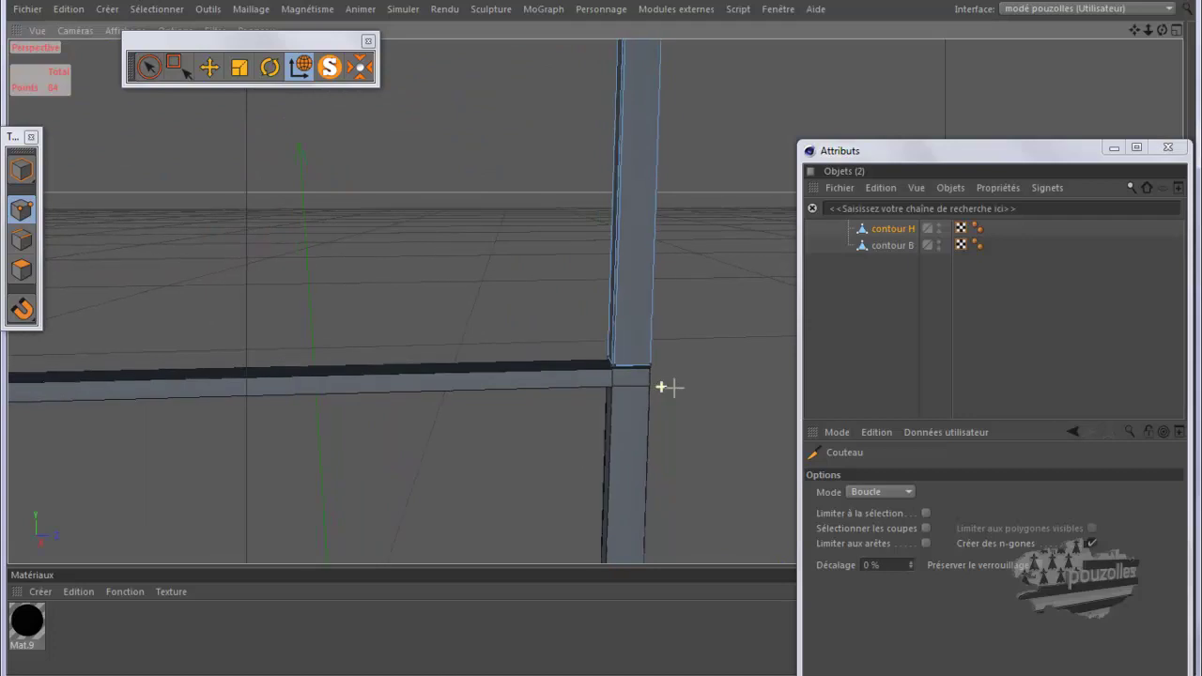
{"action": "scroll", "coordinate": [754, 392], "scroll_direction": "down", "scroll_amount": 4}
{"action": "scroll", "coordinate": [752, 391], "scroll_direction": "down", "scroll_amount": 1}
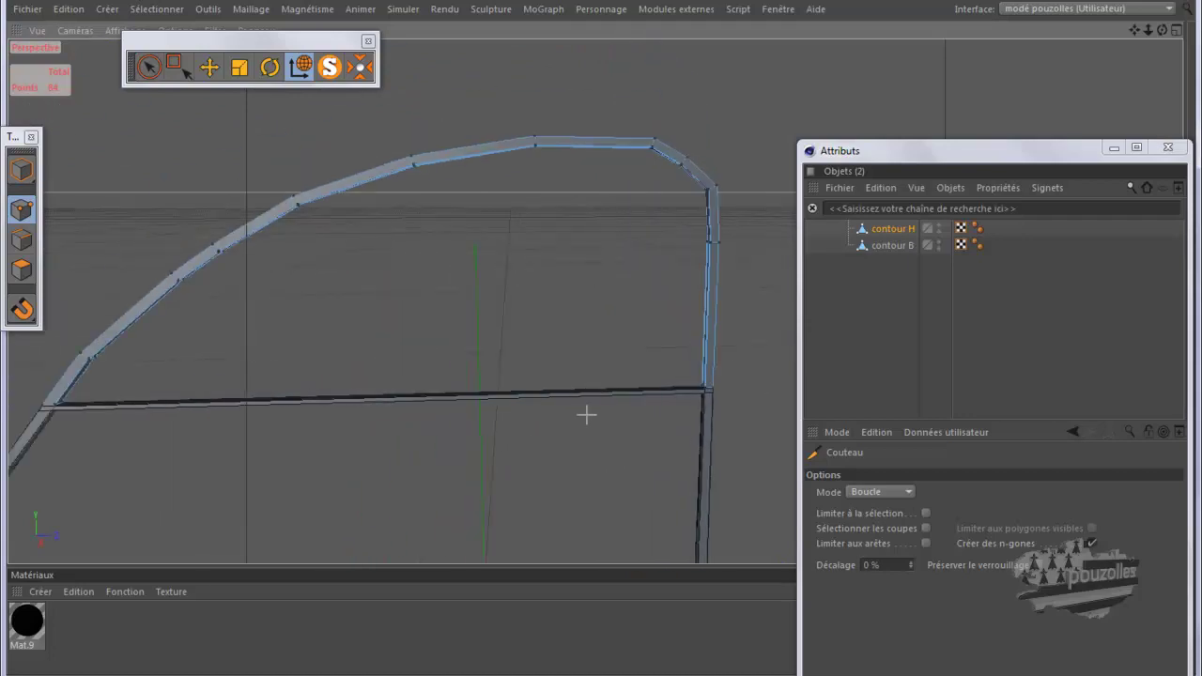
- Apply Mat.9 to contour H, and bring back the full door with the portieres smoothing enabled
{"action": "left_click_drag", "start_coordinate": [28, 629], "coordinate": [907, 232]}
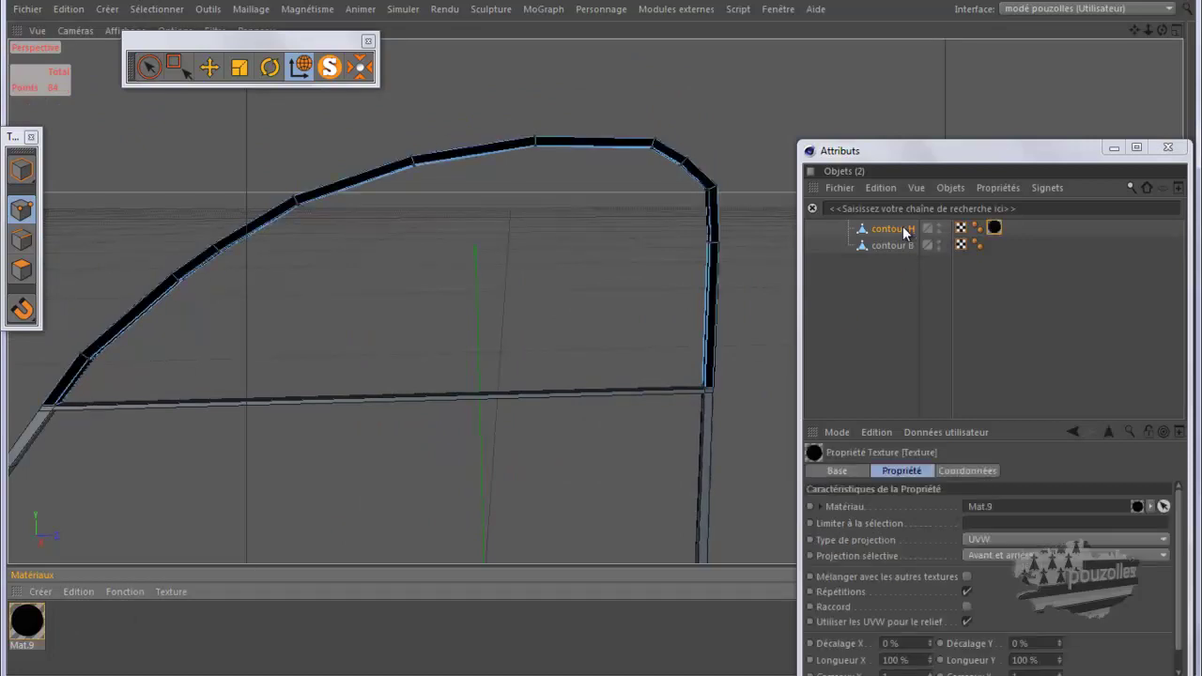
{"action": "left_click", "coordinate": [329, 66]}
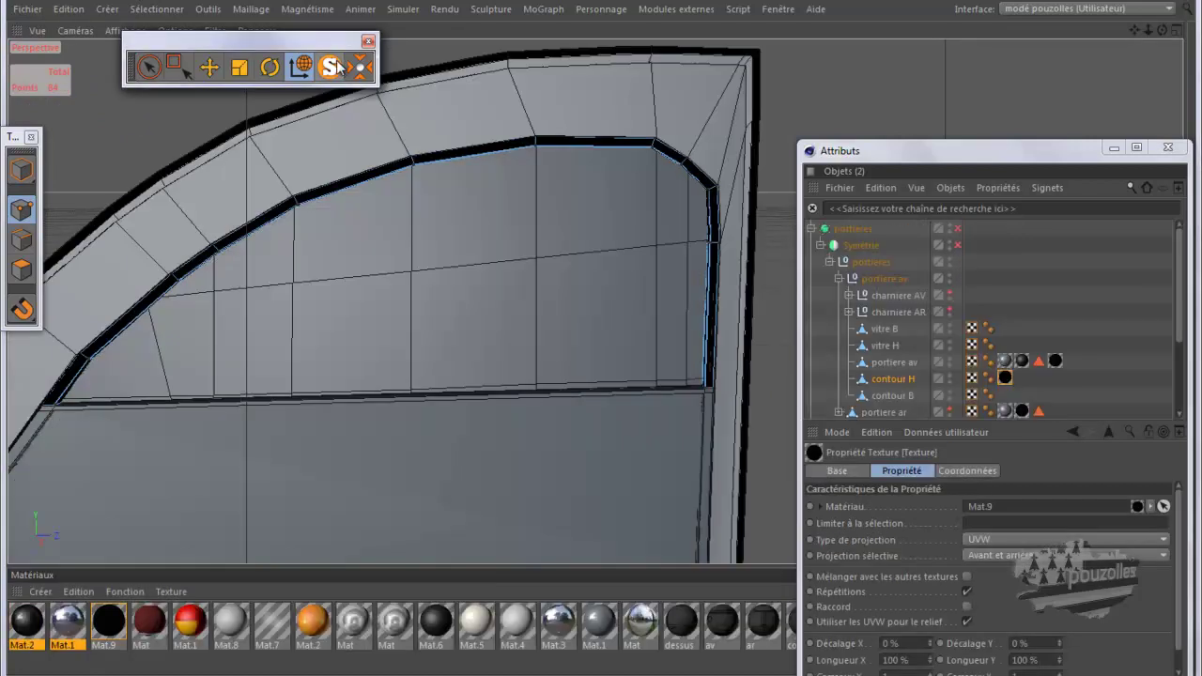
{"action": "left_click", "coordinate": [956, 231]}
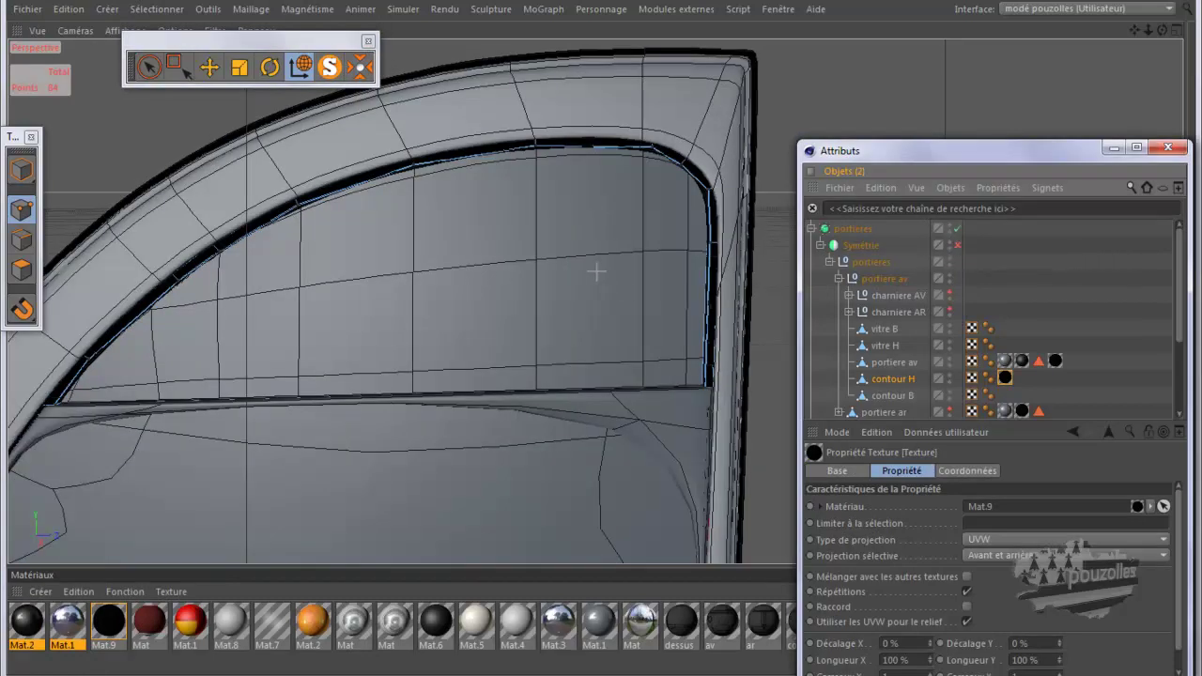
- Render the view to check the smoothed contour H, including a close-up of the lower corner of its vertical side
{"action": "key", "text": "ctrl+r"}
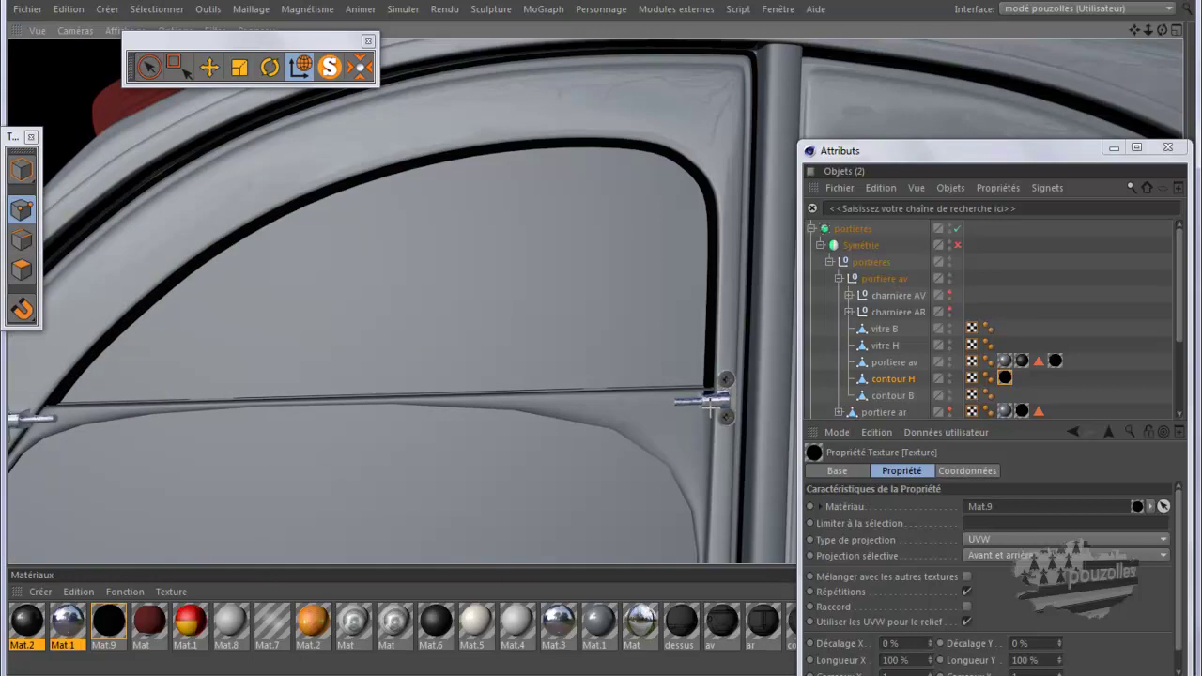
{"action": "scroll", "coordinate": [705, 413], "scroll_direction": "up", "scroll_amount": 5}
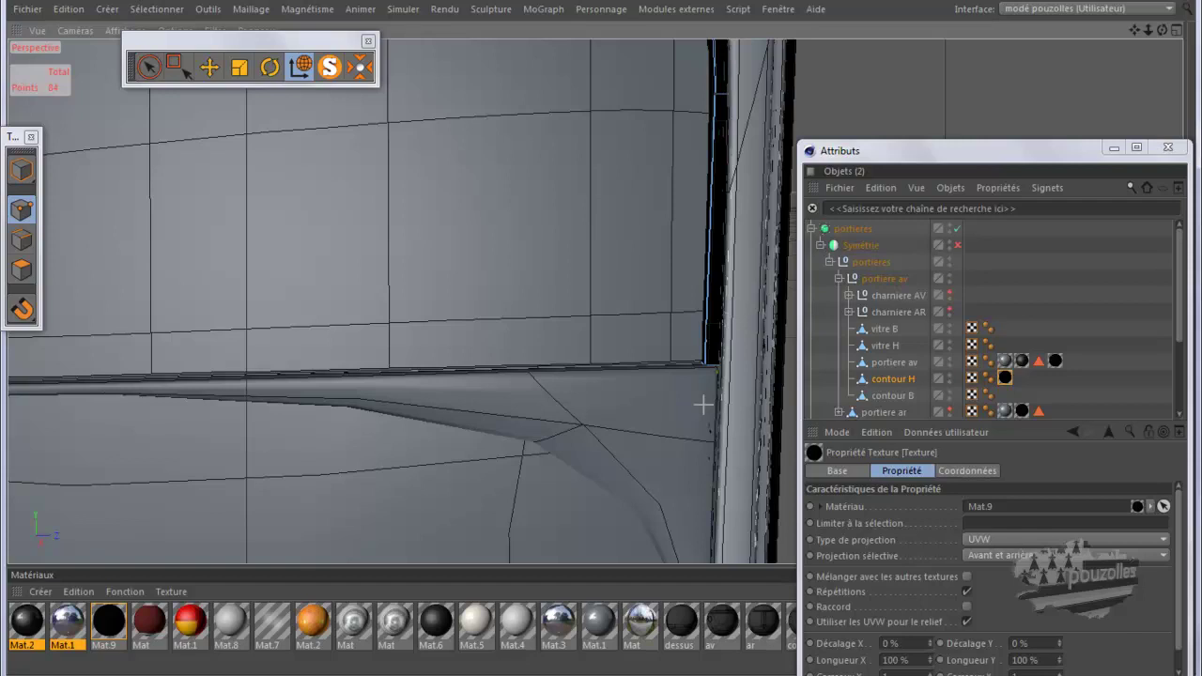
{"action": "key", "text": "ctrl+r"}
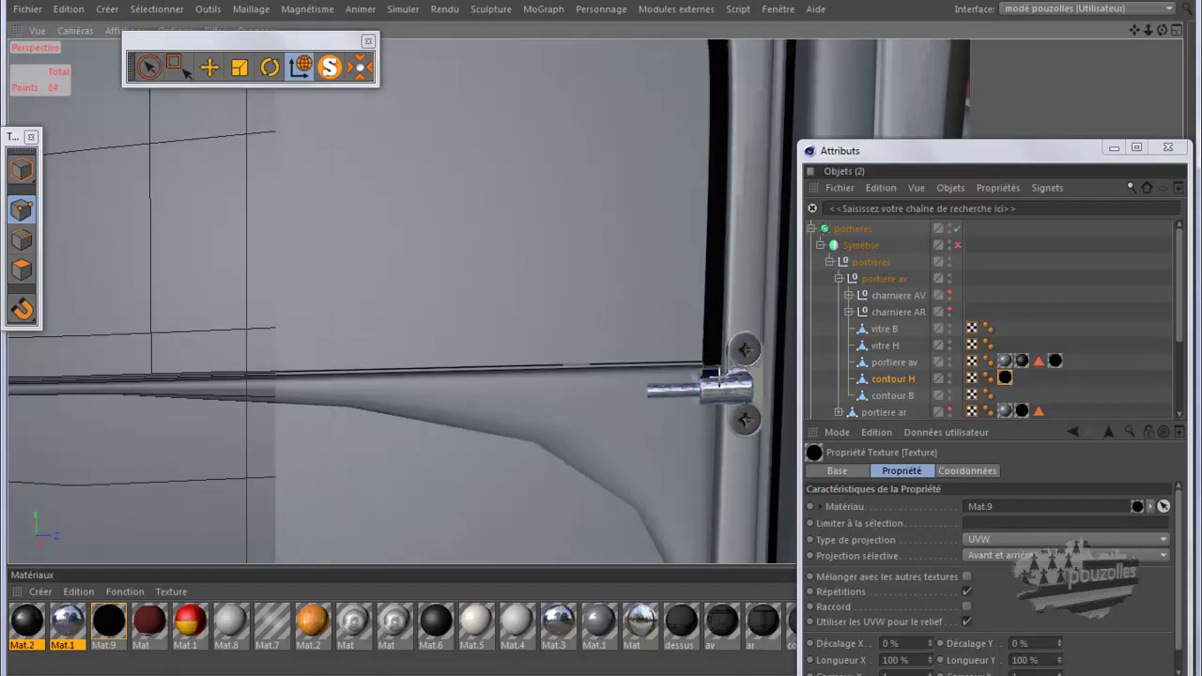
{"action": "scroll", "coordinate": [714, 368], "scroll_direction": "down", "scroll_amount": 5}
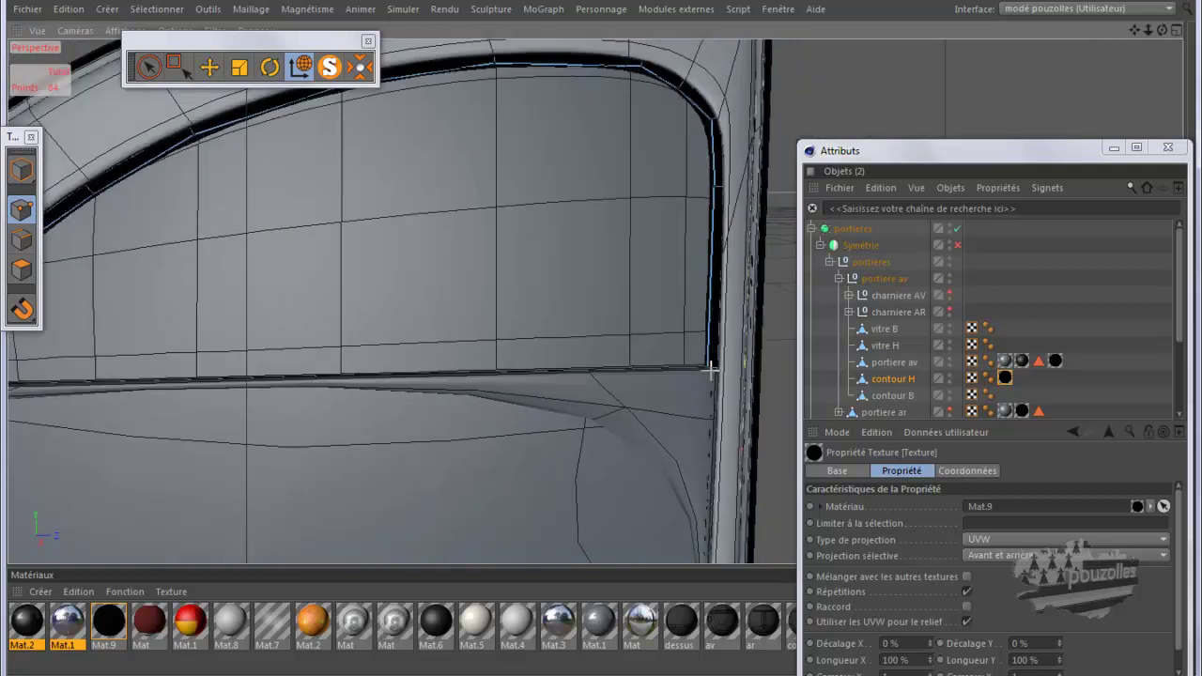
{"action": "scroll", "coordinate": [711, 369], "scroll_direction": "down", "scroll_amount": 4}
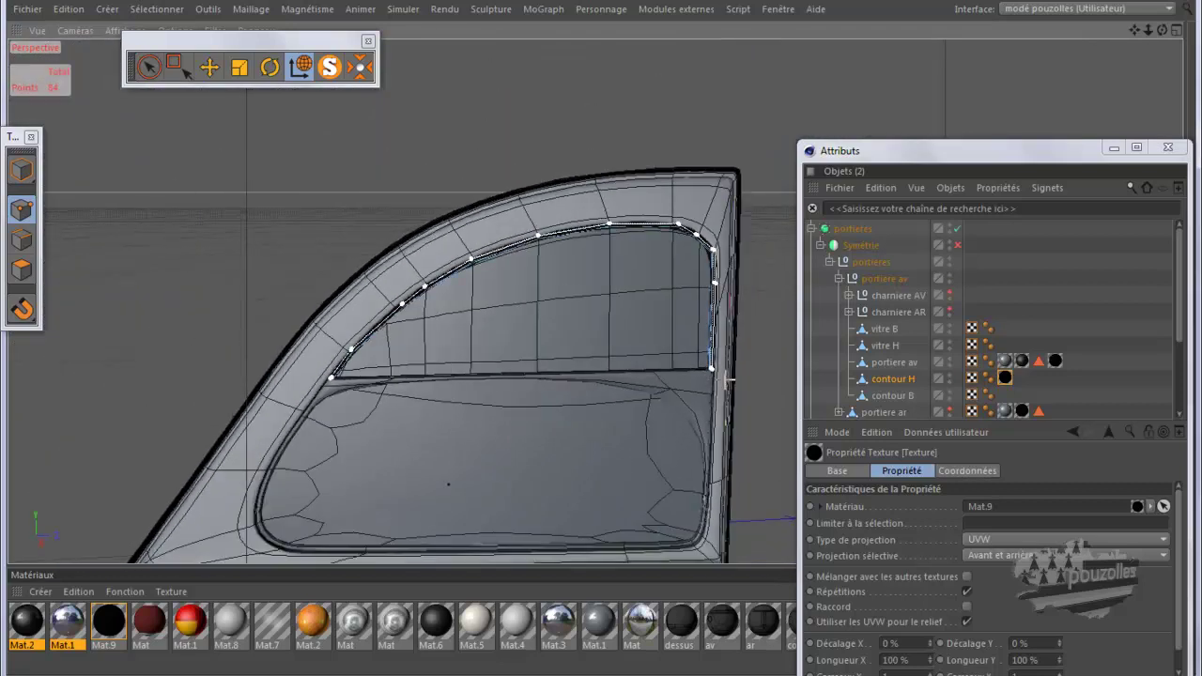
- Cut another lengthwise loop along contour H from its vertical side's lower end, and isolate the contour with its Mat.9 texture removed
{"action": "left_click", "coordinate": [711, 369]}
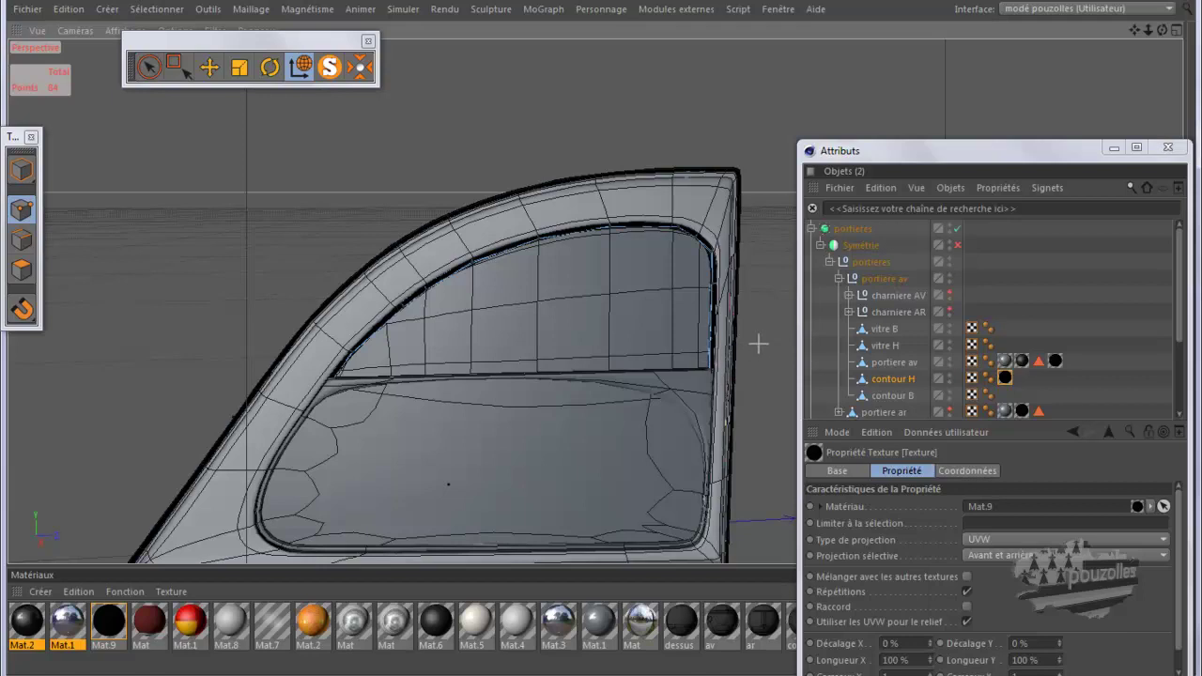
{"action": "left_click", "coordinate": [331, 68]}
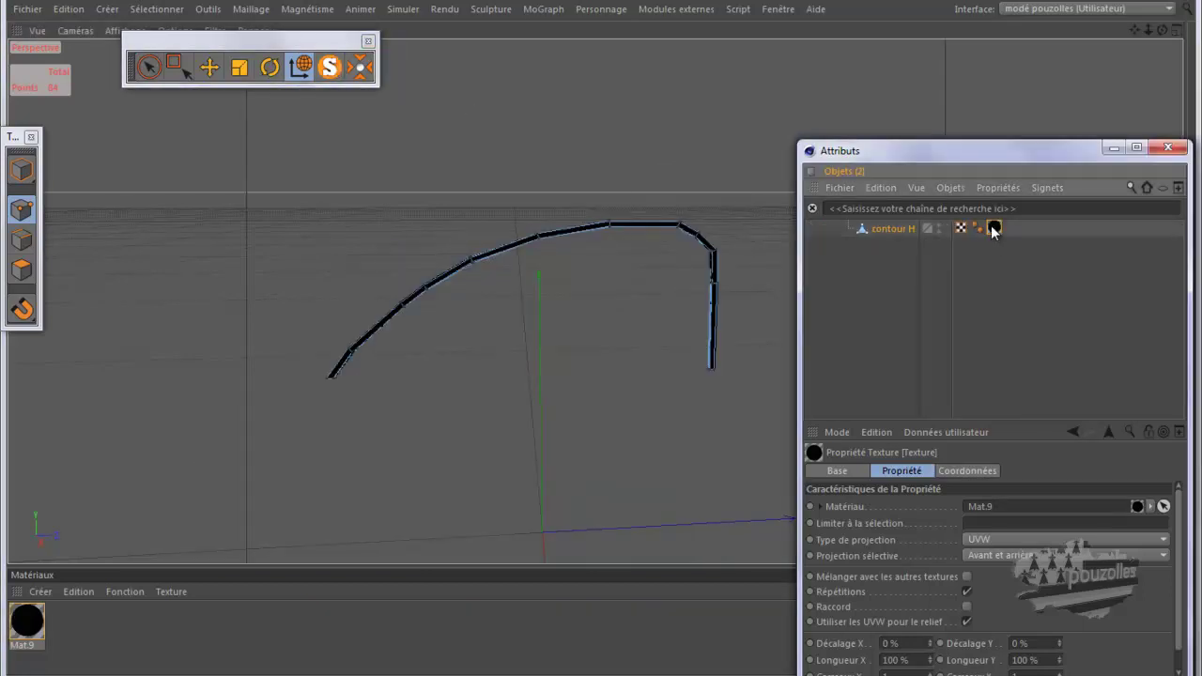
{"action": "key", "text": "Delete"}
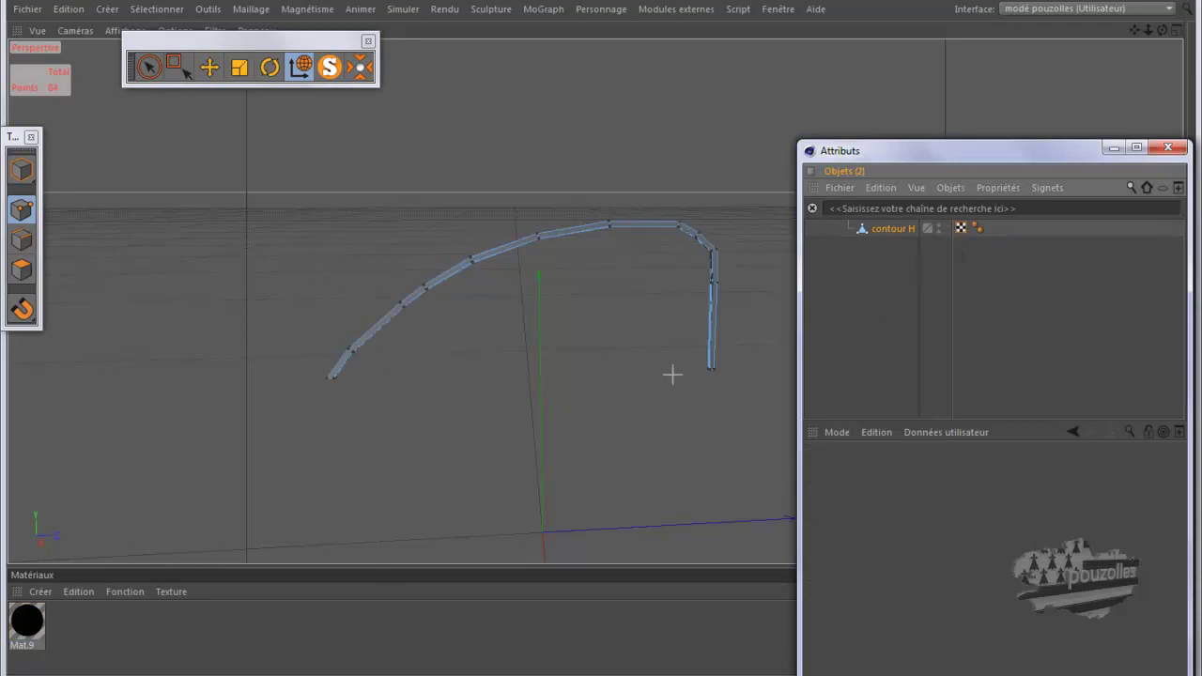
- Add a loop cut across contour H just above the lower end of its vertical side
{"action": "scroll", "coordinate": [671, 373], "scroll_direction": "up", "scroll_amount": 5}
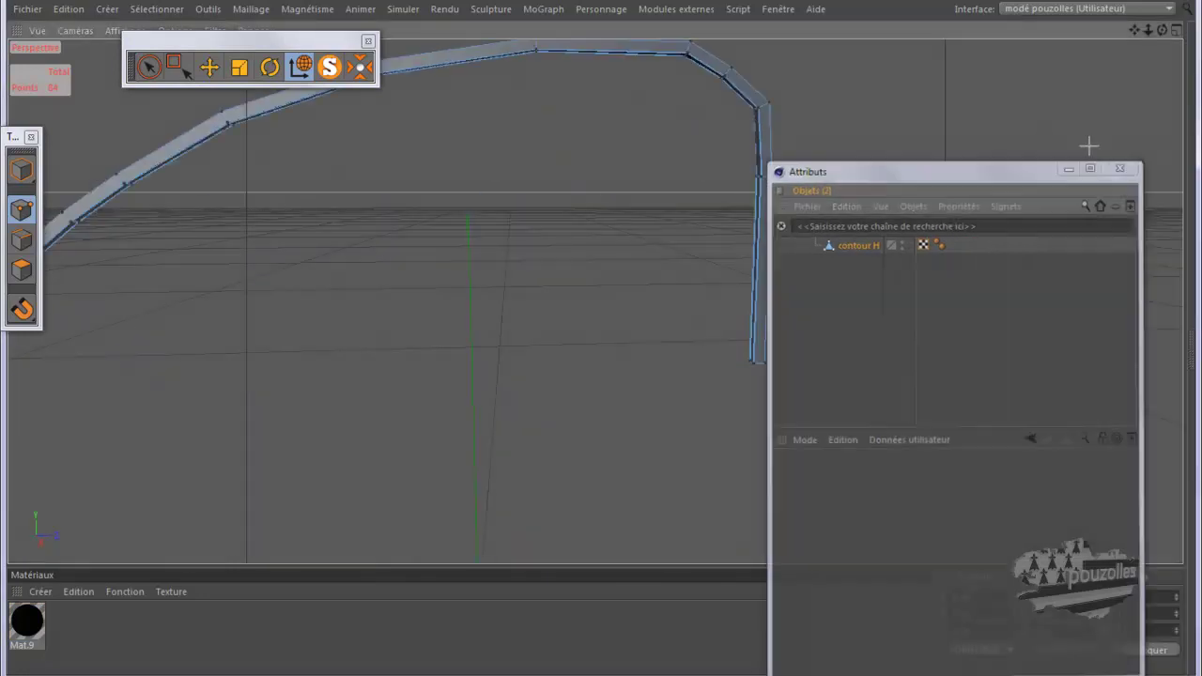
{"action": "left_click", "coordinate": [1109, 150]}
{"action": "scroll", "coordinate": [760, 357], "scroll_direction": "up", "scroll_amount": 5}
{"action": "scroll", "coordinate": [745, 356], "scroll_direction": "up", "scroll_amount": 2}
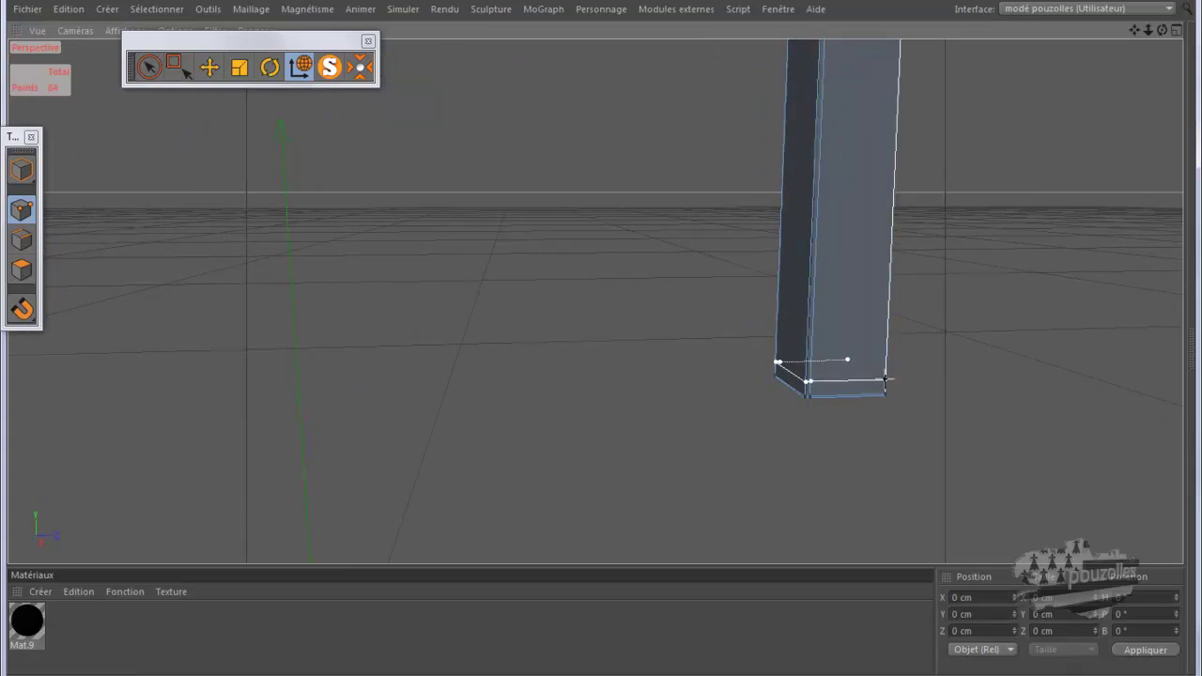
{"action": "scroll", "coordinate": [952, 370], "scroll_direction": "down", "scroll_amount": 3}
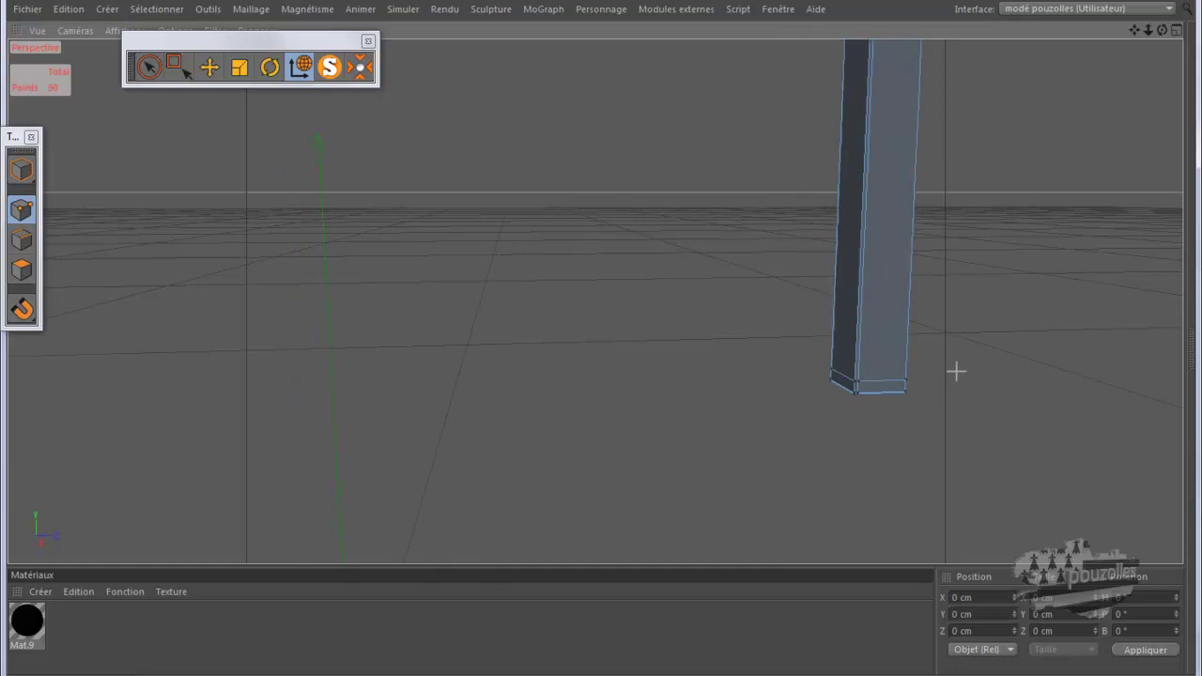
- Add a matching loop cut across contour H just above the lower end of its slanted side
{"action": "scroll", "coordinate": [962, 370], "scroll_direction": "down", "scroll_amount": 1}
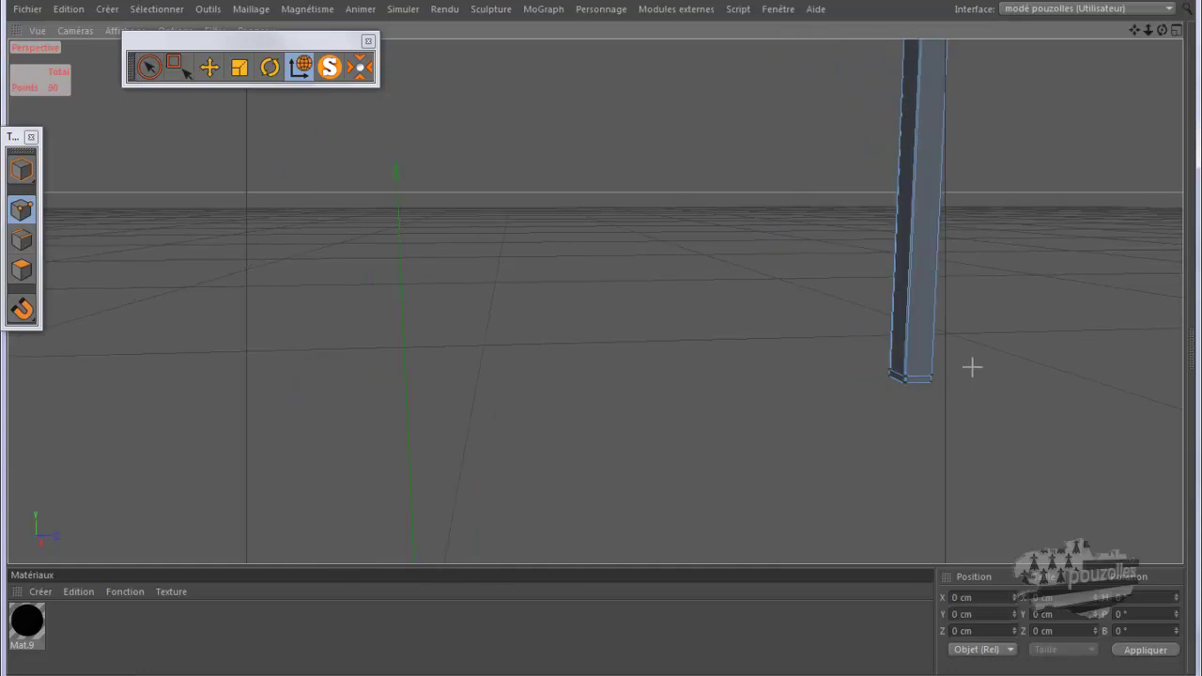
{"action": "scroll", "coordinate": [1006, 357], "scroll_direction": "down", "scroll_amount": 5}
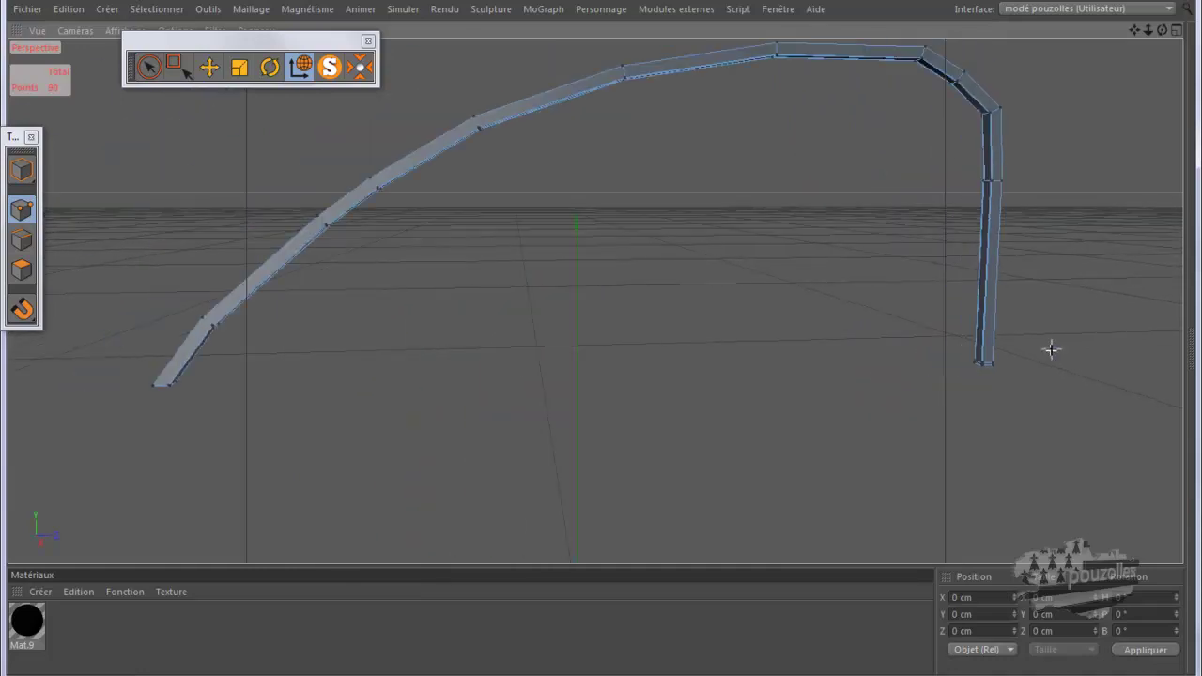
{"action": "scroll", "coordinate": [230, 382], "scroll_direction": "up", "scroll_amount": 10}
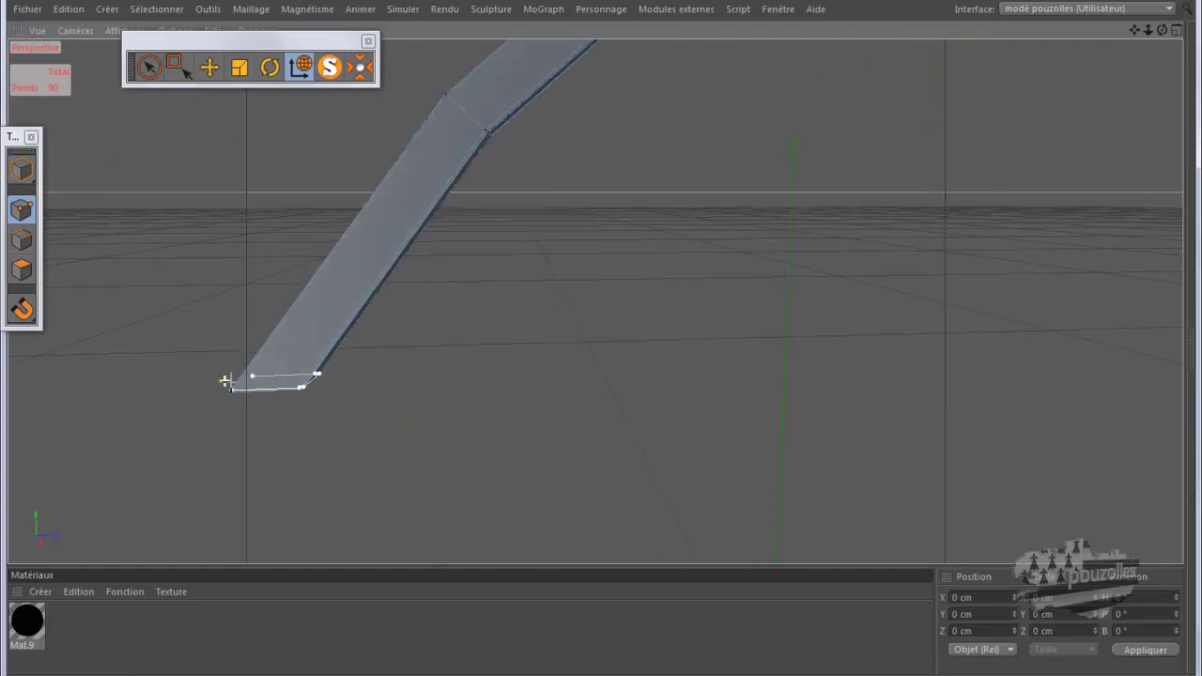
{"action": "left_click_drag", "start_coordinate": [232, 383], "coordinate": [237, 378]}
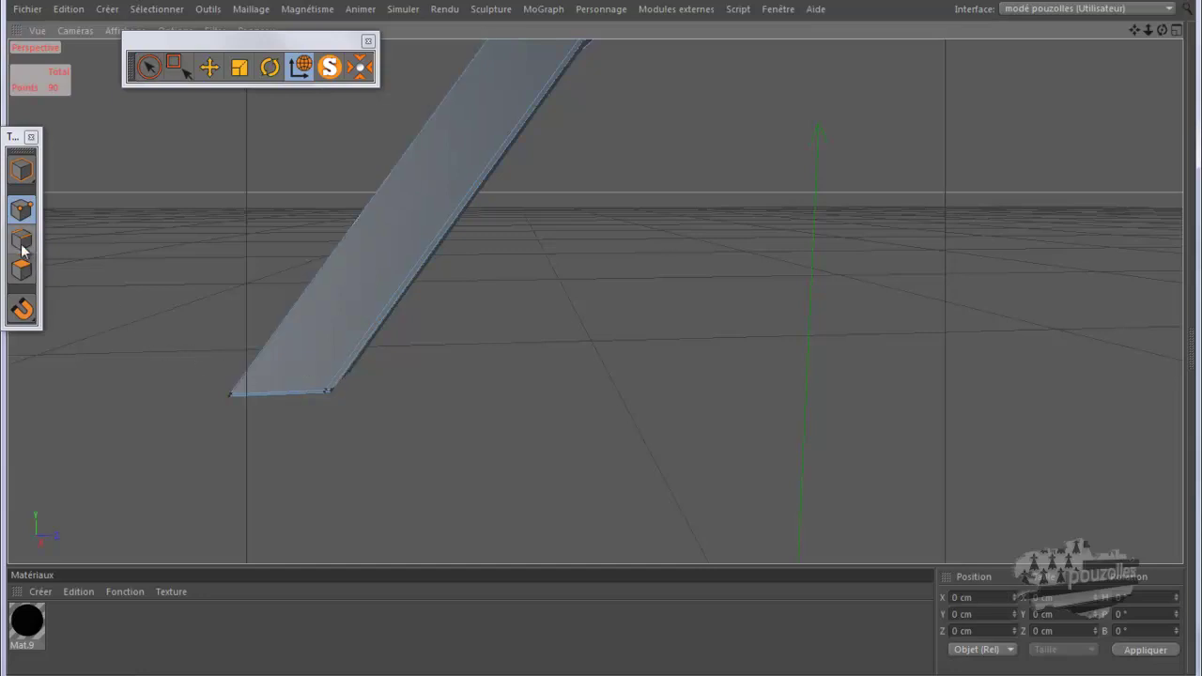
- Select the two small polygons at the lower end of the vertical side's inner face
{"action": "left_click", "coordinate": [207, 65]}
{"action": "left_click", "coordinate": [22, 270]}
{"action": "left_click_drag", "start_coordinate": [394, 394], "coordinate": [156, 372], "text": "alt"}
{"action": "scroll", "coordinate": [155, 366], "scroll_direction": "down", "scroll_amount": 3}
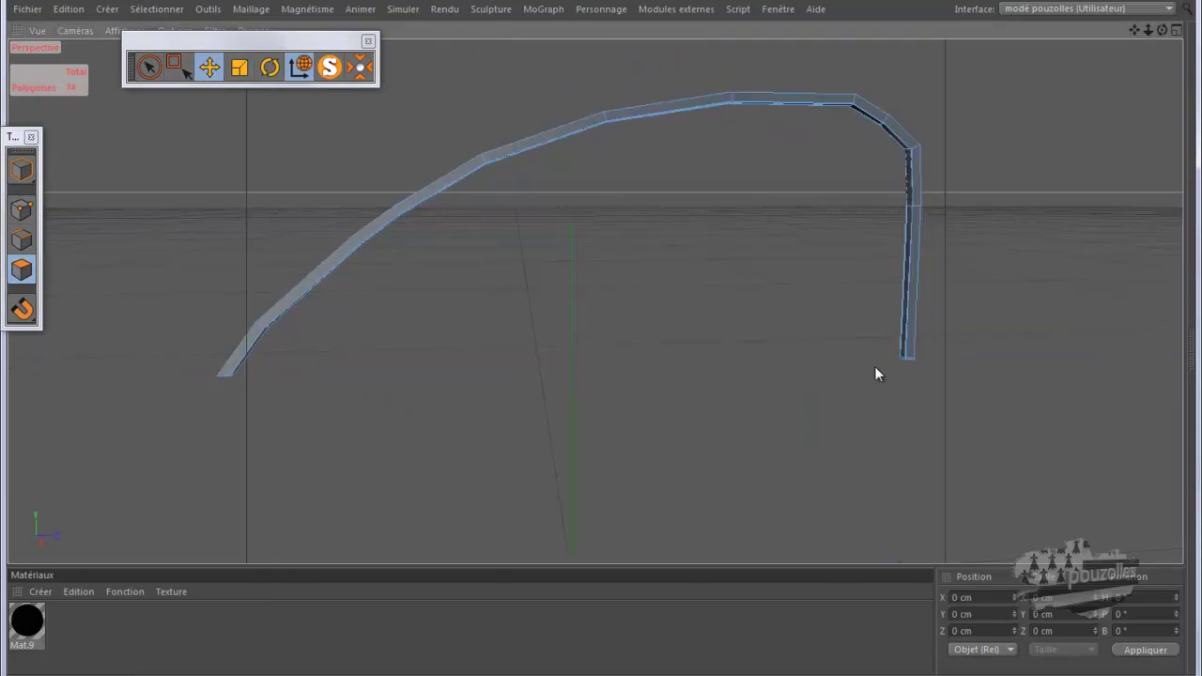
{"action": "scroll", "coordinate": [904, 360], "scroll_direction": "up", "scroll_amount": 8}
{"action": "scroll", "coordinate": [916, 363], "scroll_direction": "up", "scroll_amount": 2}
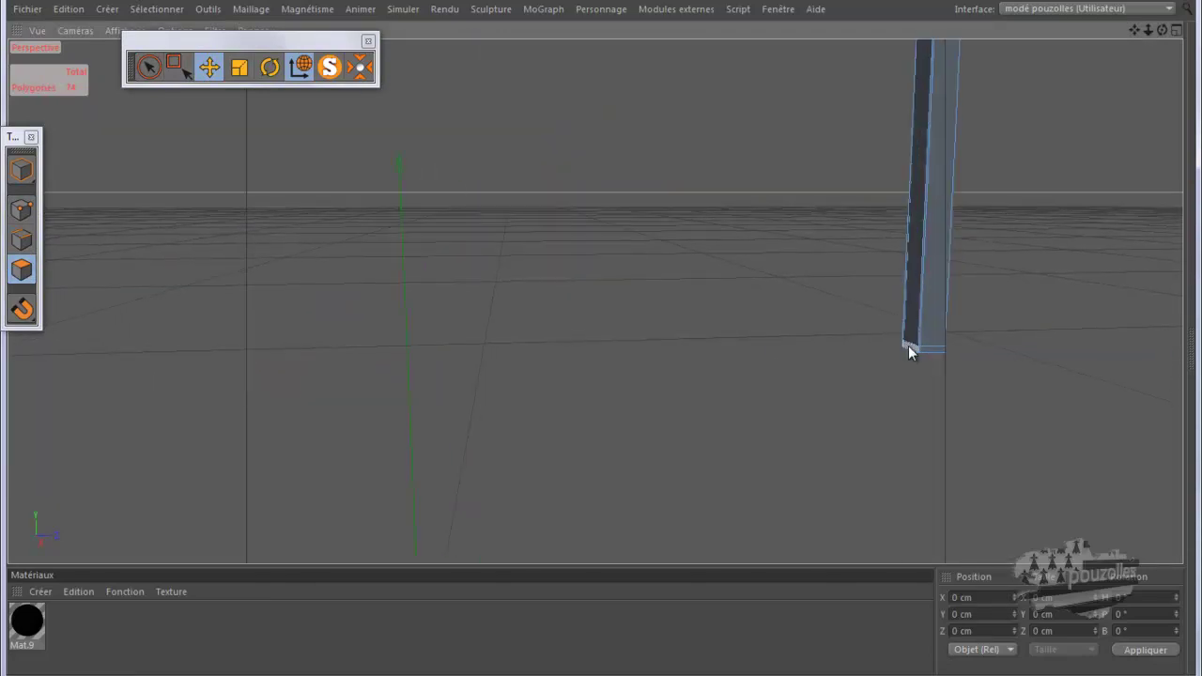
{"action": "left_click", "coordinate": [908, 345]}
{"action": "scroll", "coordinate": [891, 363], "scroll_direction": "up", "scroll_amount": 3}
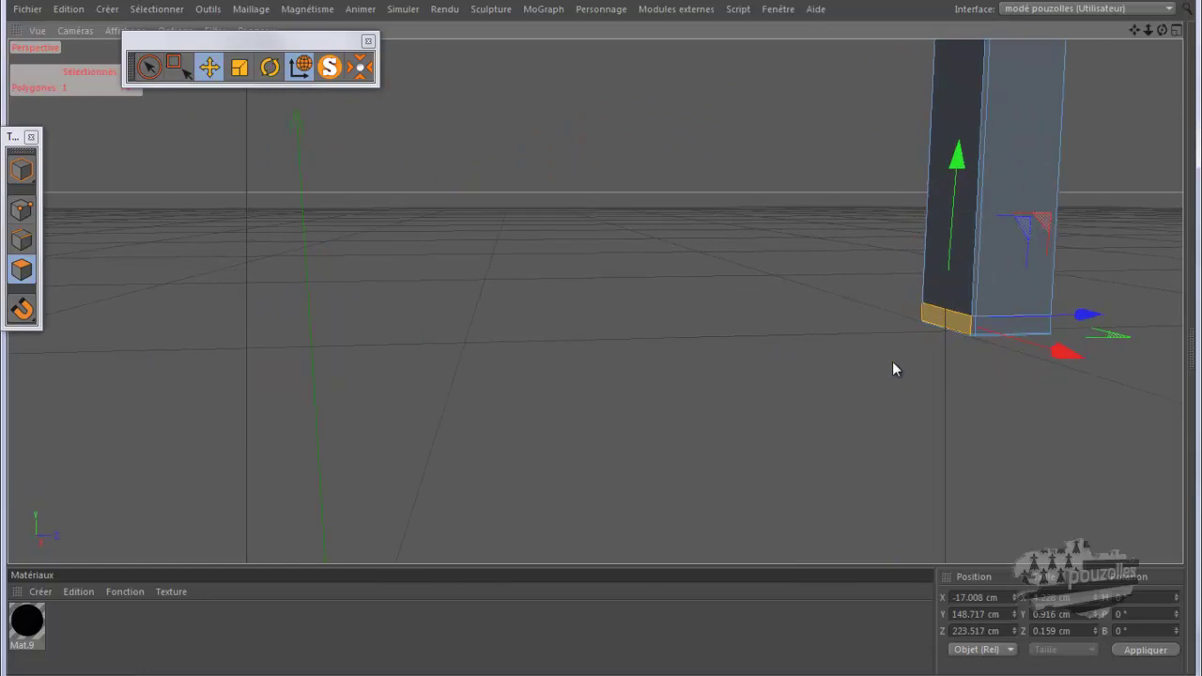
{"action": "scroll", "coordinate": [965, 336], "scroll_direction": "up", "scroll_amount": 3}
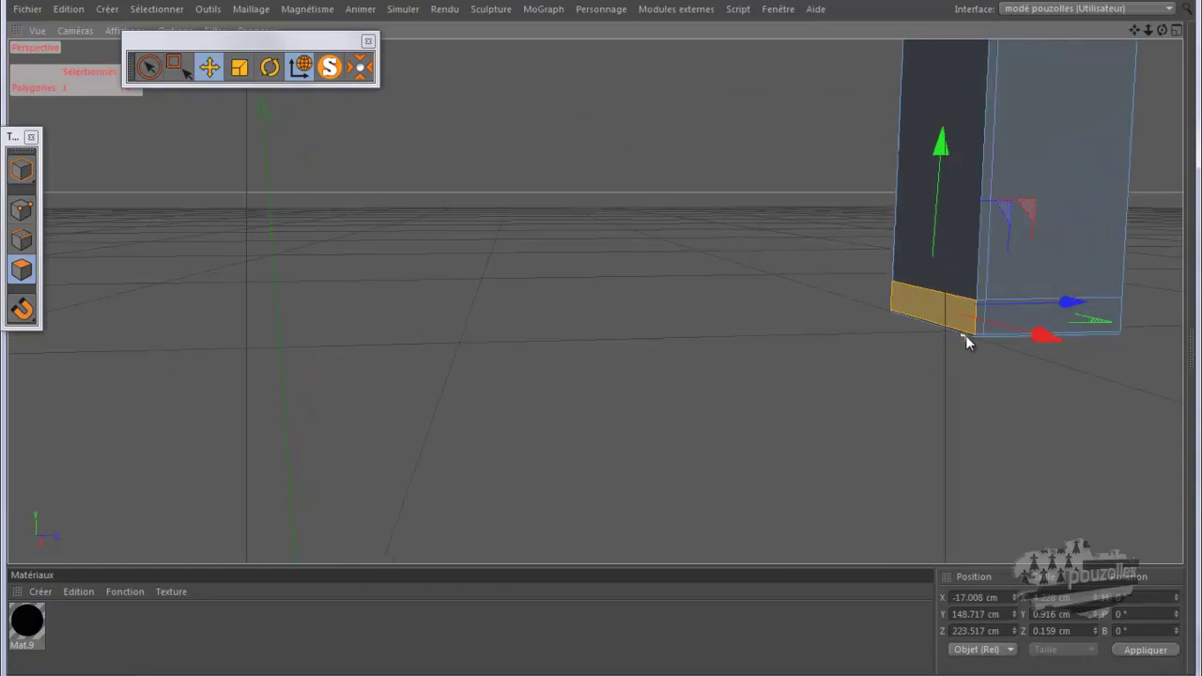
{"action": "scroll", "coordinate": [955, 343], "scroll_direction": "up", "scroll_amount": 3}
{"action": "left_click", "coordinate": [944, 315], "text": "shift"}
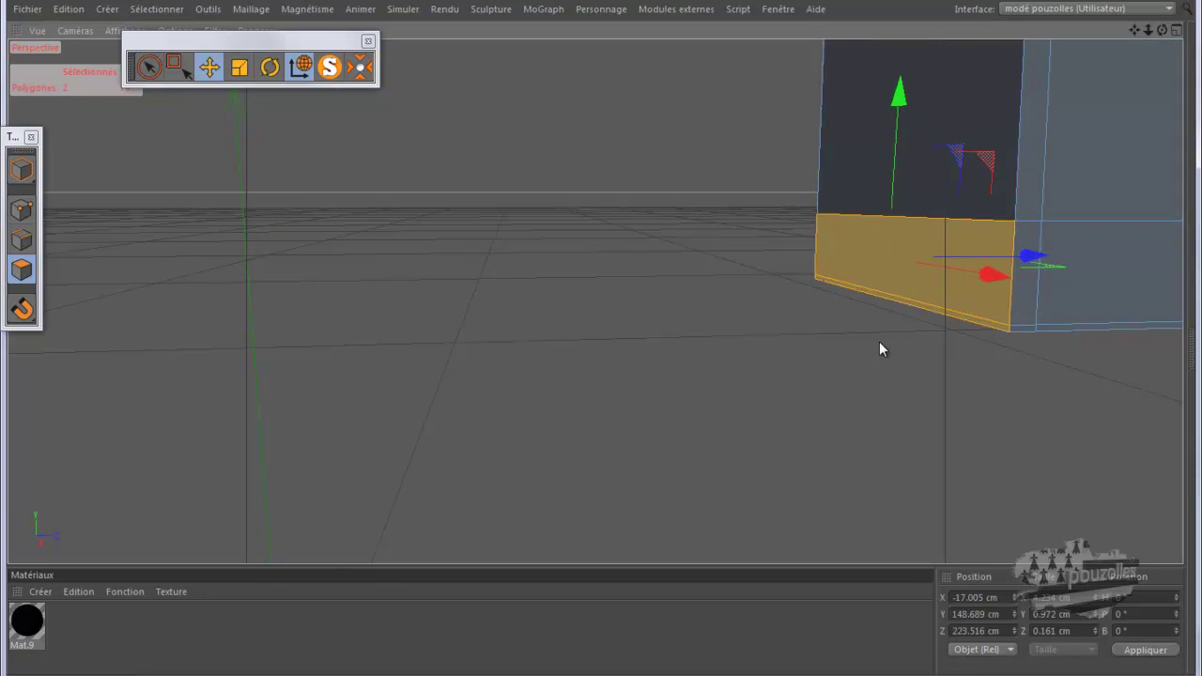
- Extrude the two selected polygons along Z to about -47.8 cm, forming a lower bar that reaches the slanted side
{"action": "middle_click", "coordinate": [480, 456]}
{"action": "middle_click", "coordinate": [482, 451]}
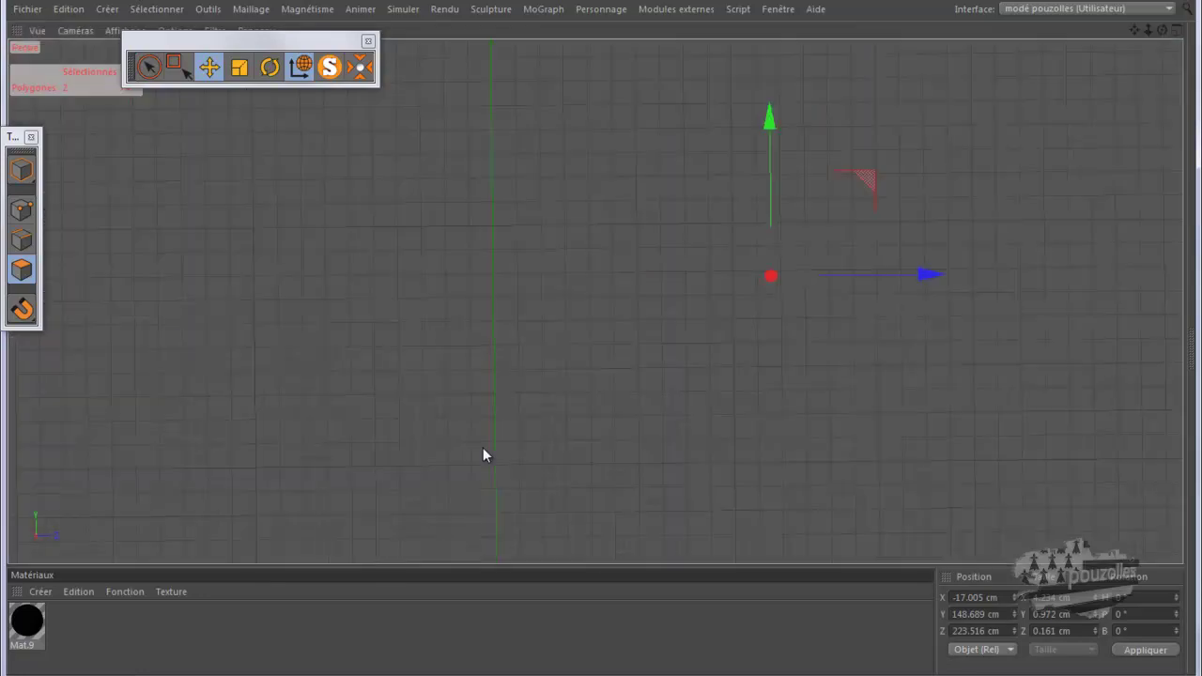
{"action": "left_click_drag", "start_coordinate": [928, 278], "coordinate": [277, 352]}
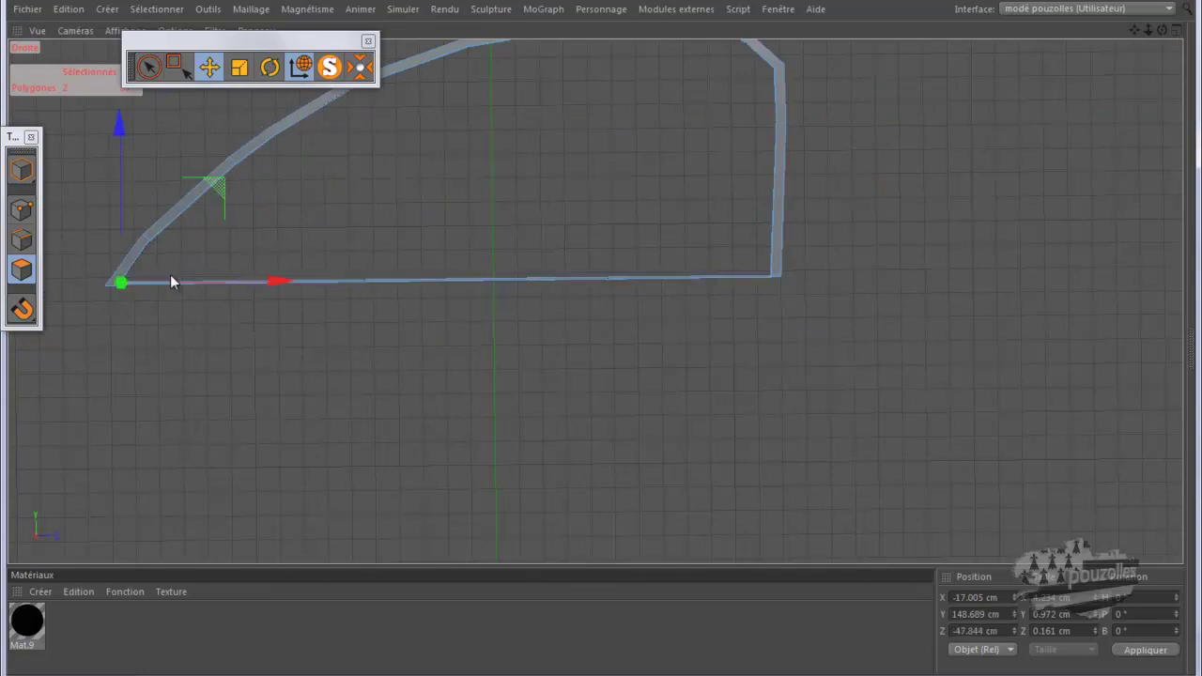
- In the top view, shift the bar's free end along X to about -26.2 cm to line it up with the slanted side
{"action": "middle_click", "coordinate": [117, 299]}
{"action": "middle_click", "coordinate": [730, 216]}
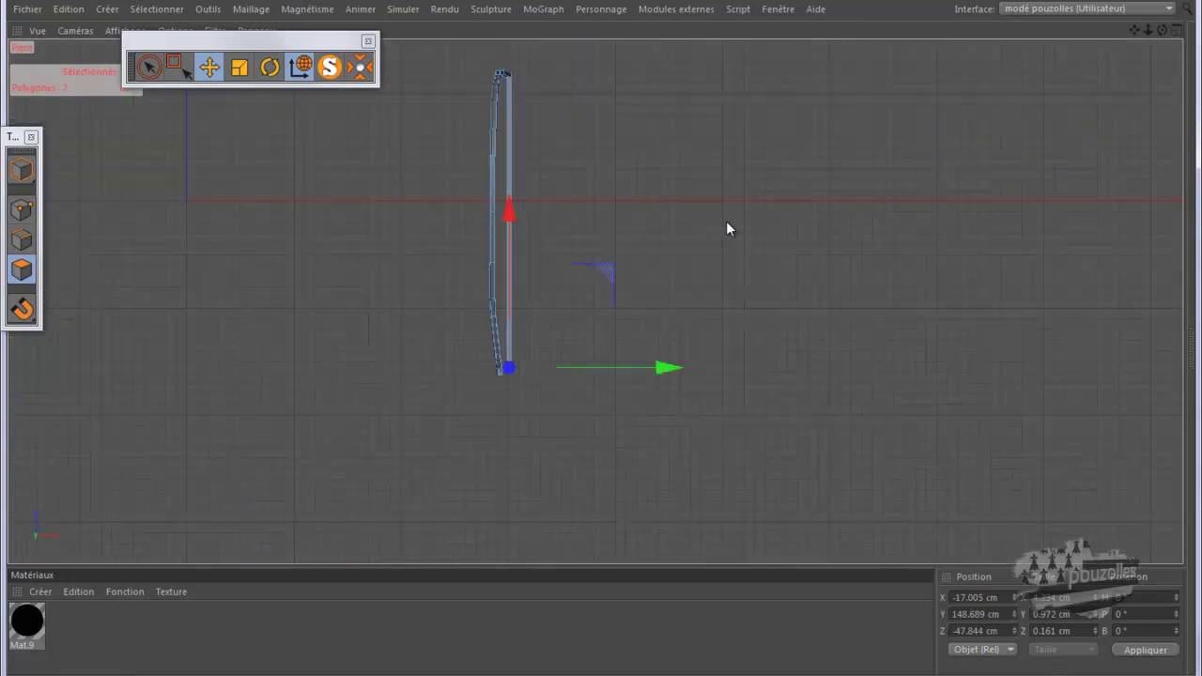
{"action": "middle_click_drag", "start_coordinate": [475, 372], "coordinate": [707, 354]}
{"action": "left_click_drag", "start_coordinate": [738, 355], "coordinate": [711, 356]}
- In the right view, align the bar's free end with the slanted side's foot, at about Y 147.9 cm and Z -48.5 cm
{"action": "middle_click", "coordinate": [237, 351]}
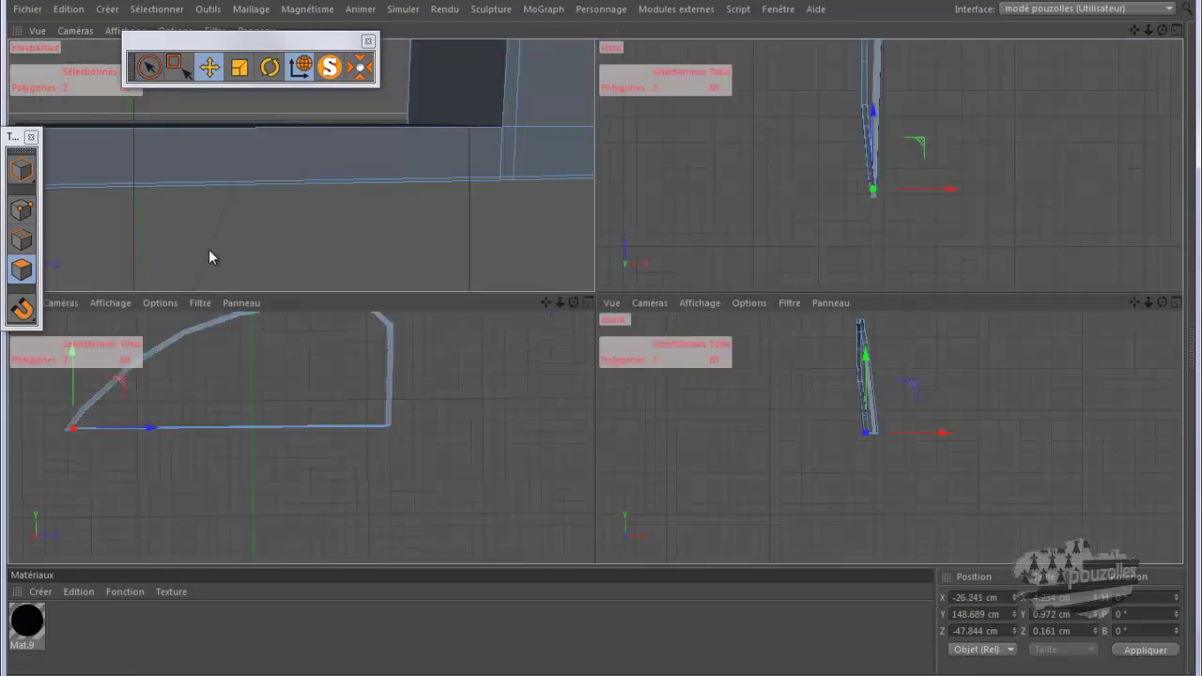
{"action": "middle_click", "coordinate": [208, 249]}
{"action": "scroll", "coordinate": [1038, 305], "scroll_direction": "down", "scroll_amount": 5}
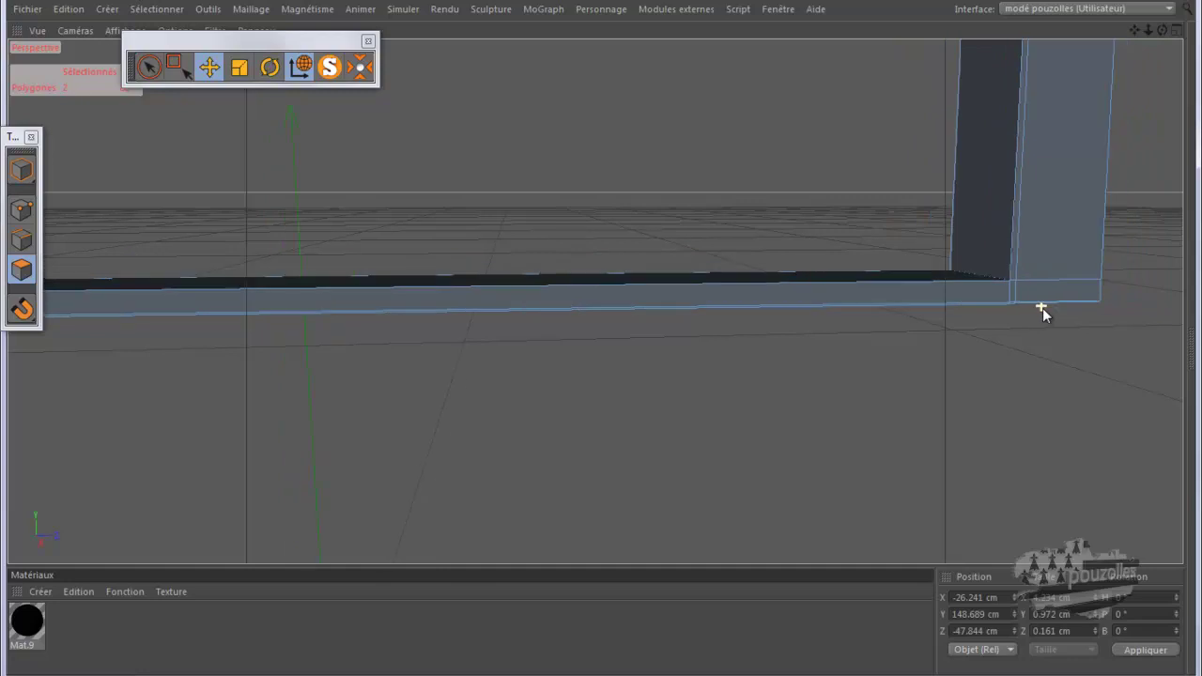
{"action": "middle_click", "coordinate": [375, 465]}
{"action": "middle_click", "coordinate": [375, 464]}
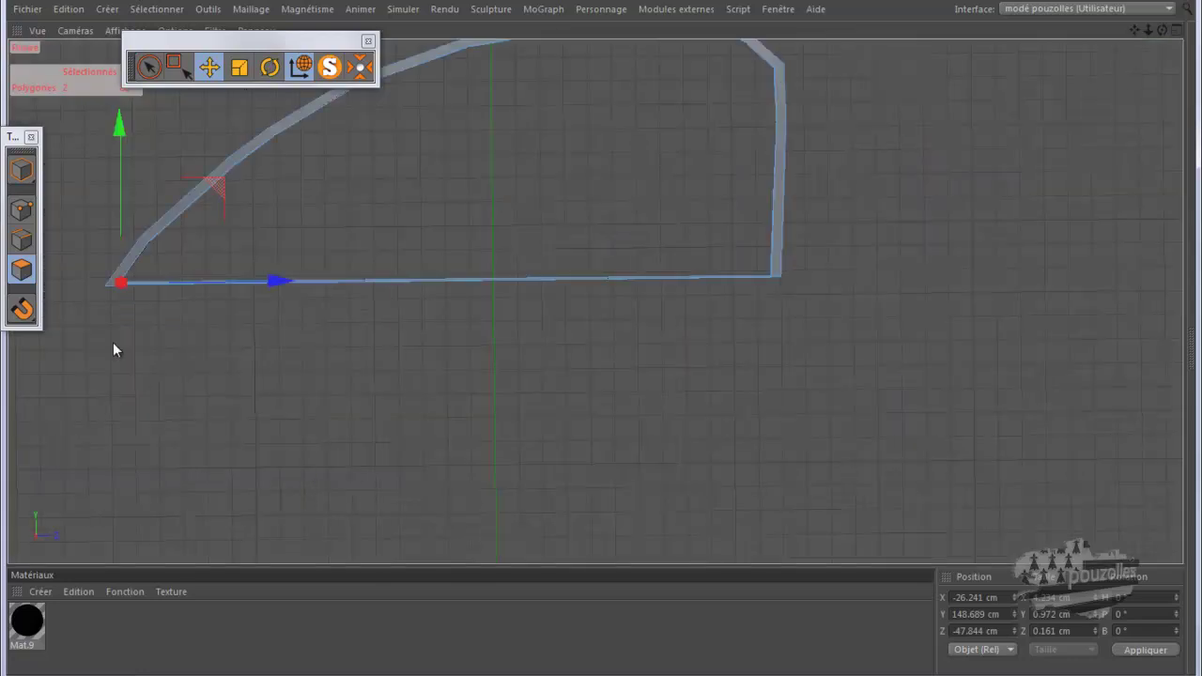
{"action": "scroll", "coordinate": [78, 280], "scroll_direction": "up", "scroll_amount": 6}
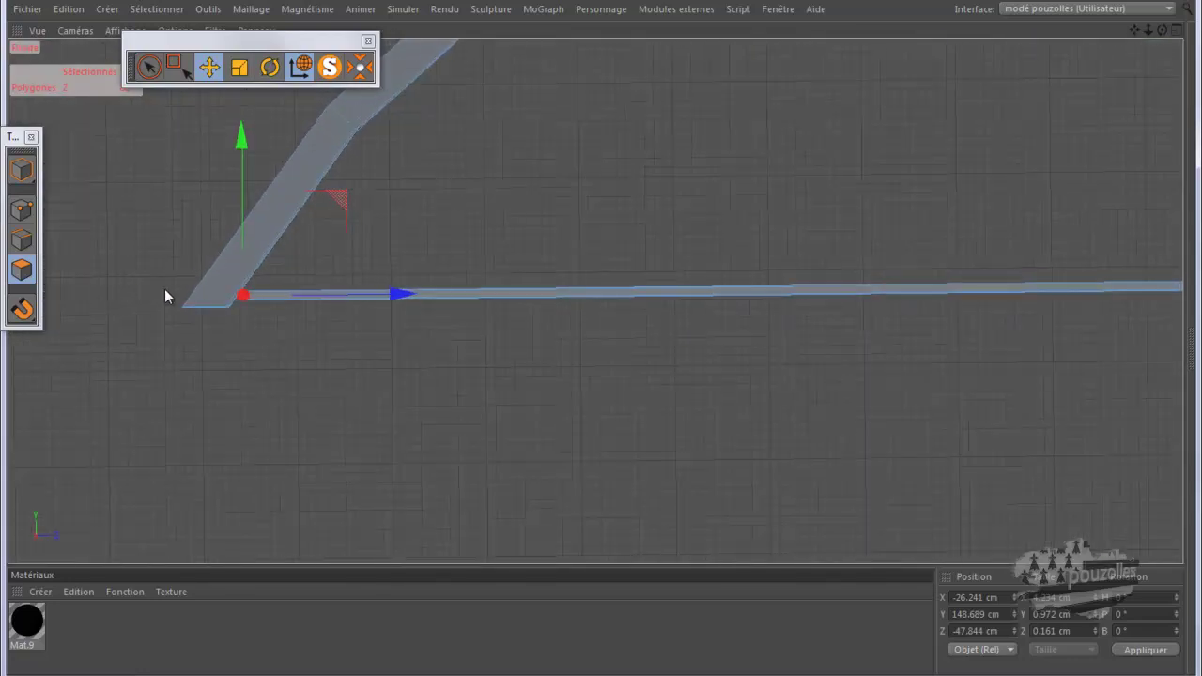
{"action": "scroll", "coordinate": [296, 272], "scroll_direction": "up", "scroll_amount": 4}
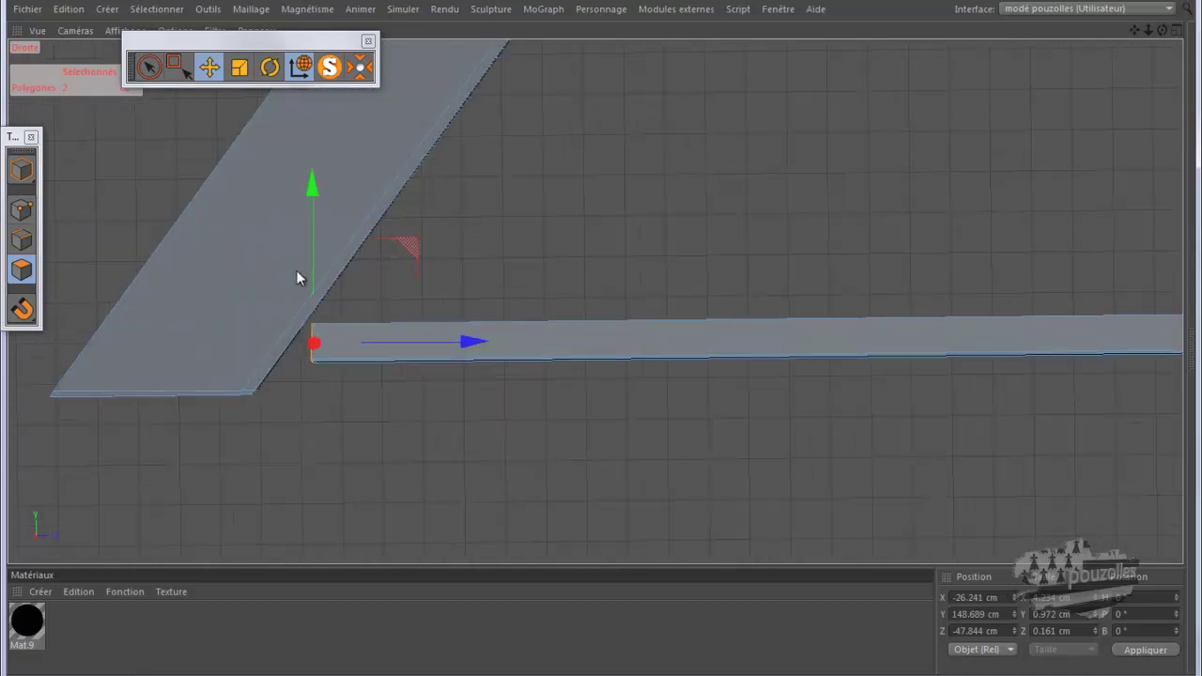
{"action": "left_click_drag", "start_coordinate": [413, 257], "coordinate": [410, 248]}
{"action": "mouse_move", "coordinate": [391, 279]}
{"action": "left_mouse_down"}
{"action": "mouse_move", "coordinate": [372, 279]}
{"action": "mouse_move", "coordinate": [388, 280]}
{"action": "left_mouse_up"}
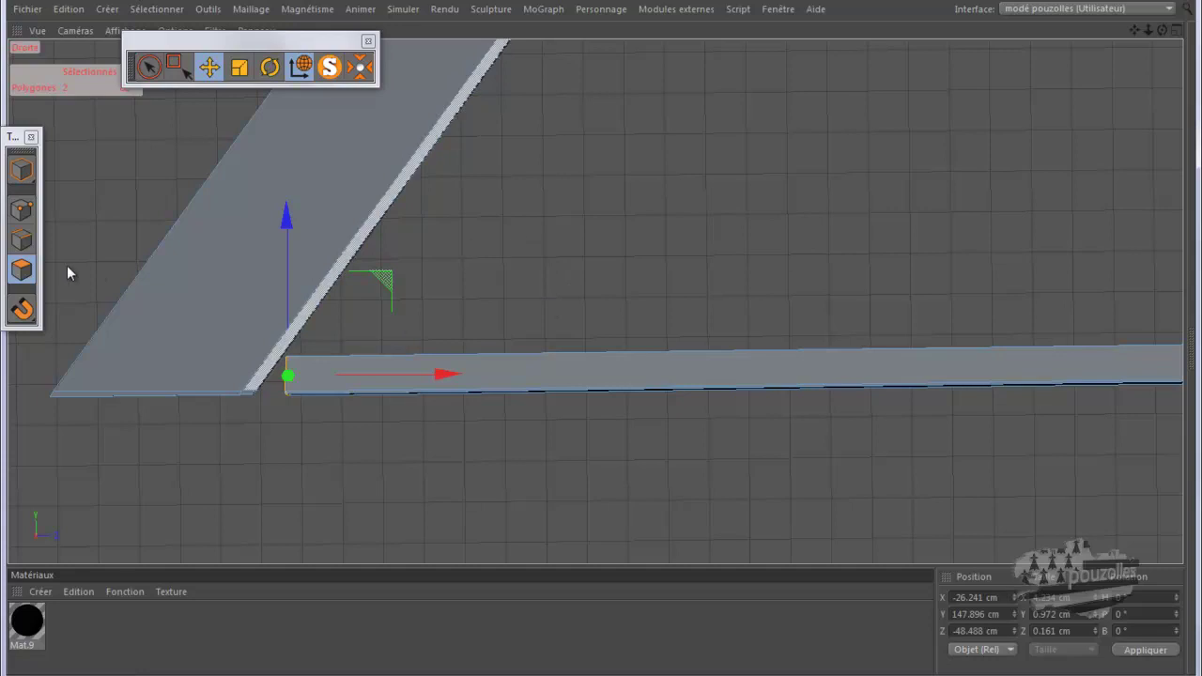
- Add a loop cut across the slanted side level with the upper edge of the lower bar
{"action": "left_click", "coordinate": [22, 210]}
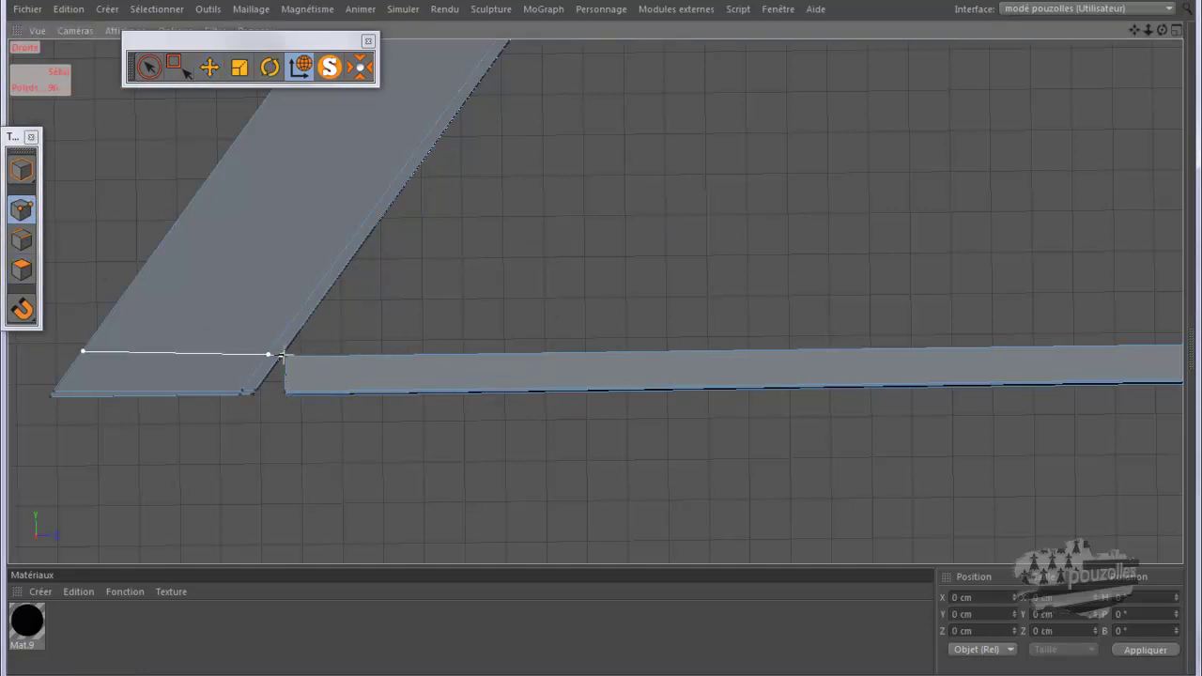
{"action": "left_click", "coordinate": [280, 357]}
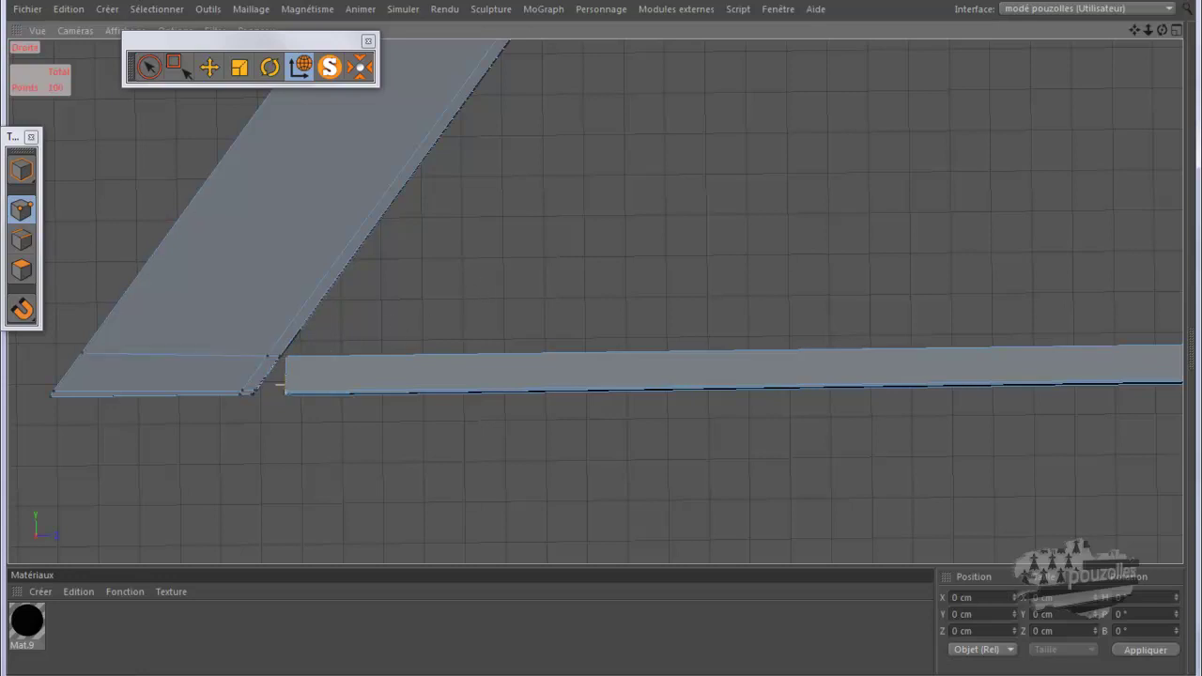
{"action": "scroll", "coordinate": [263, 381], "scroll_direction": "up", "scroll_amount": 6}
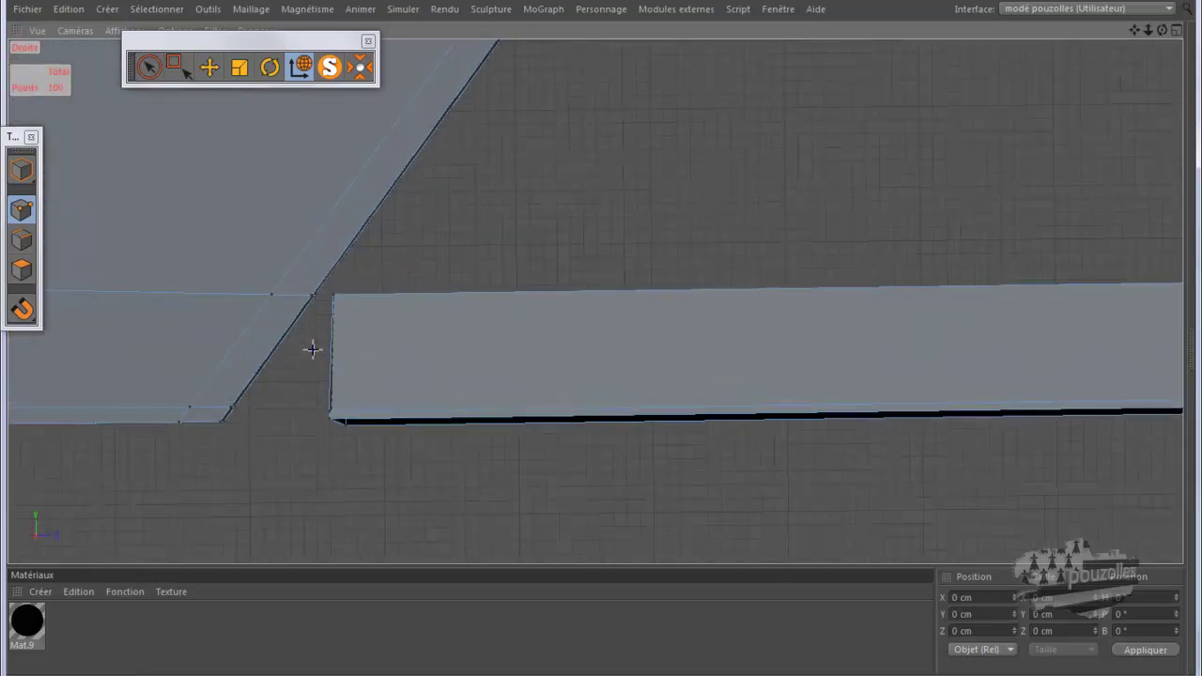
{"action": "scroll", "coordinate": [311, 350], "scroll_direction": "down", "scroll_amount": 3}
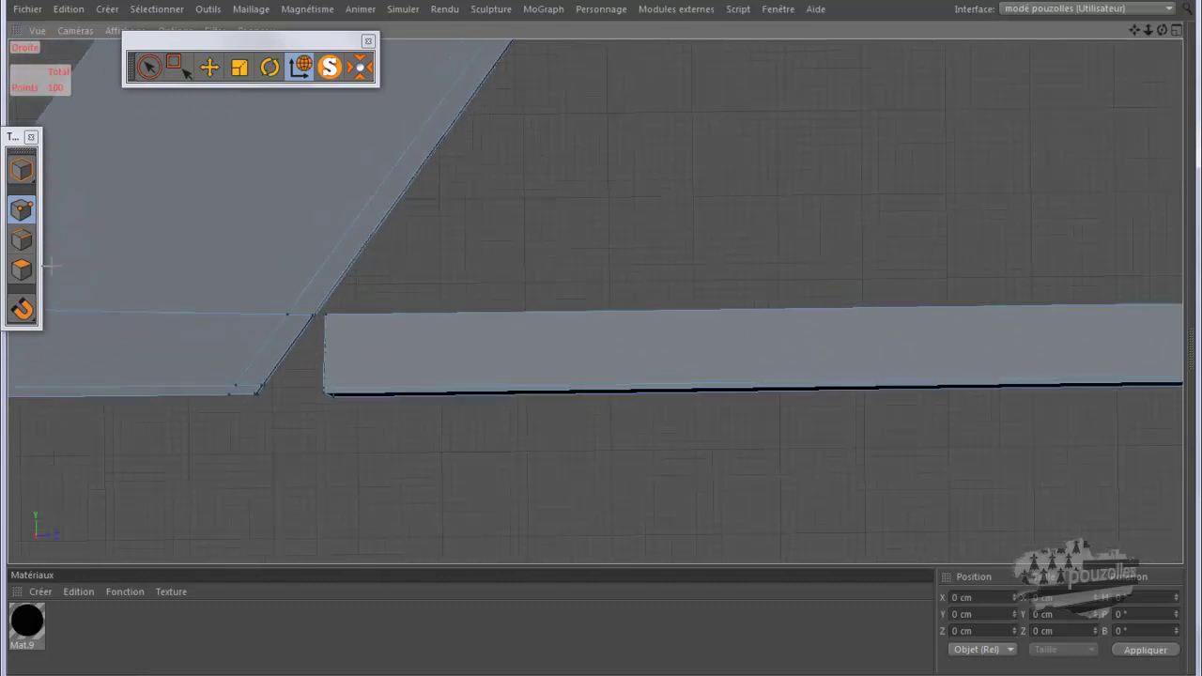
- Delete the bar's two end polygons and the two facing polygons on the inner face of the slanted side
{"action": "left_click", "coordinate": [22, 270]}
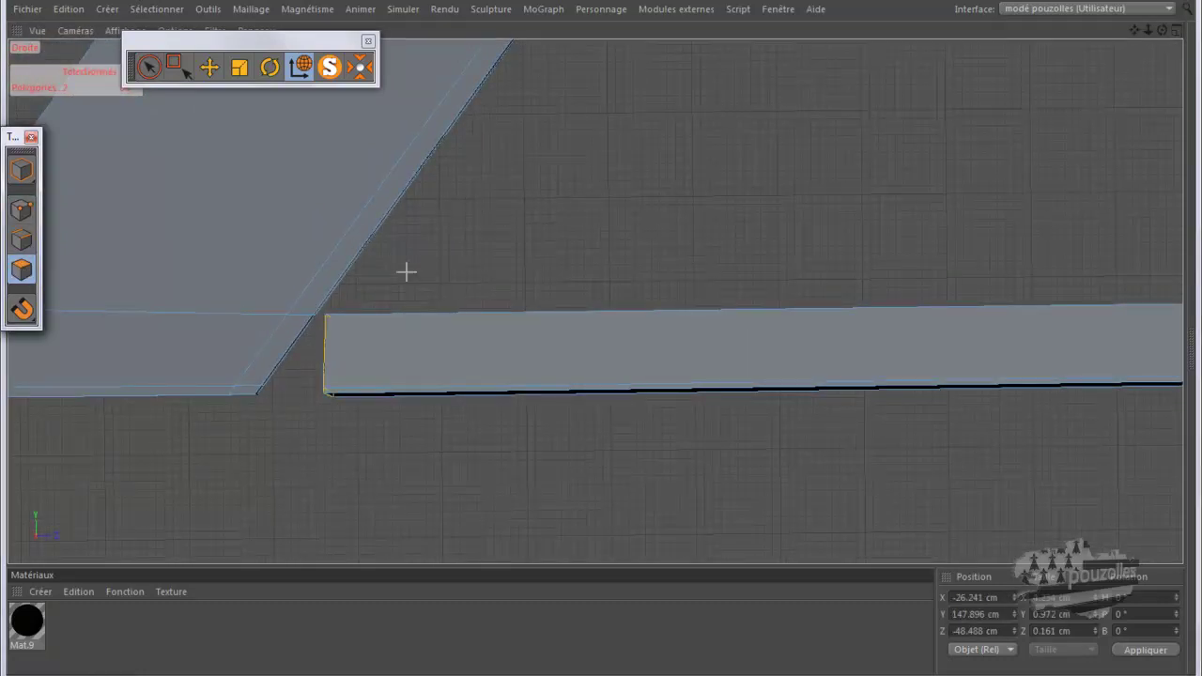
{"action": "left_click", "coordinate": [614, 160]}
{"action": "left_click", "coordinate": [210, 67]}
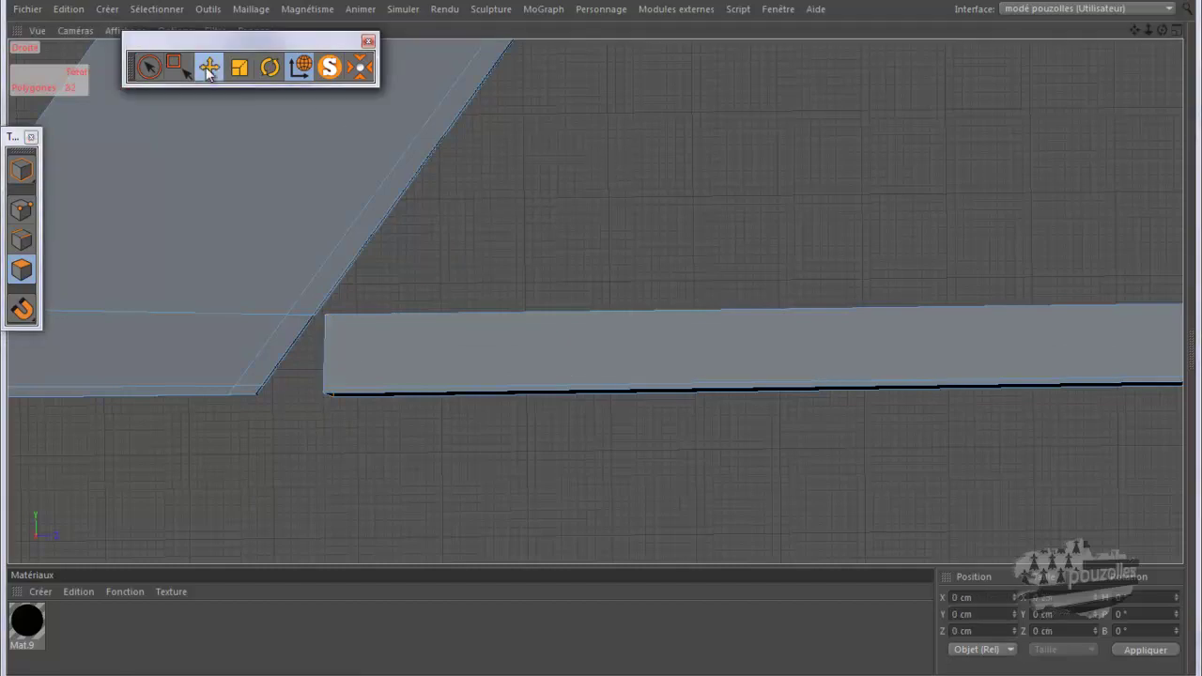
{"action": "left_click", "coordinate": [296, 344]}
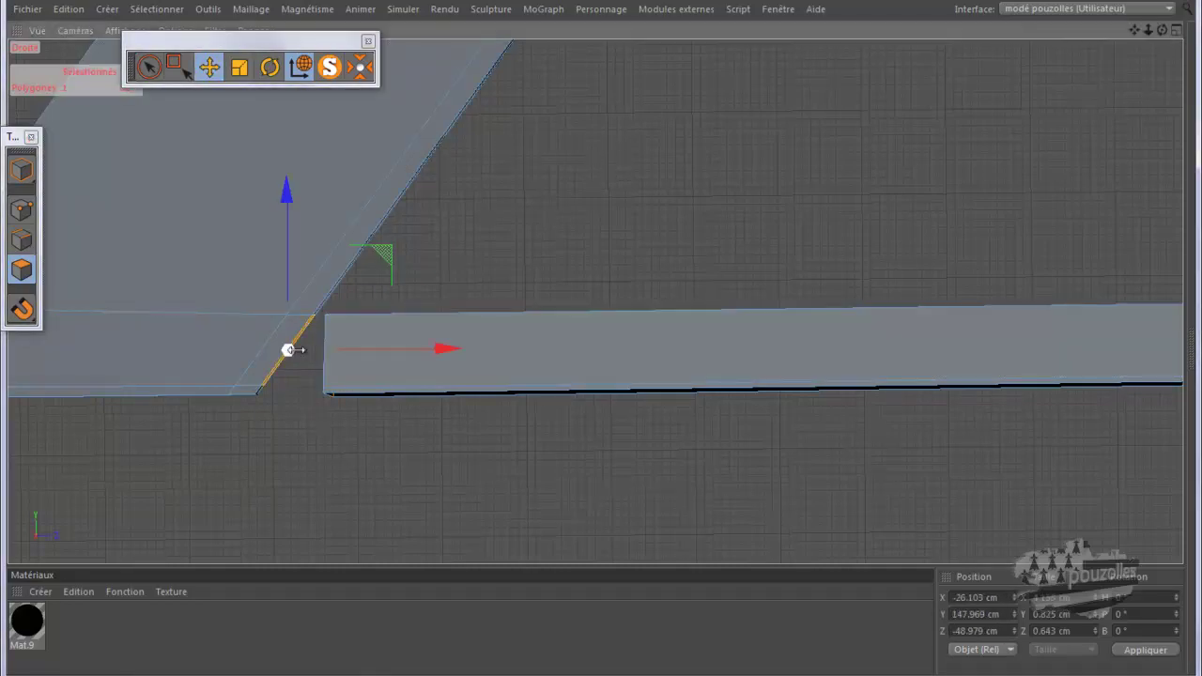
{"action": "left_click", "coordinate": [264, 390], "text": "shift"}
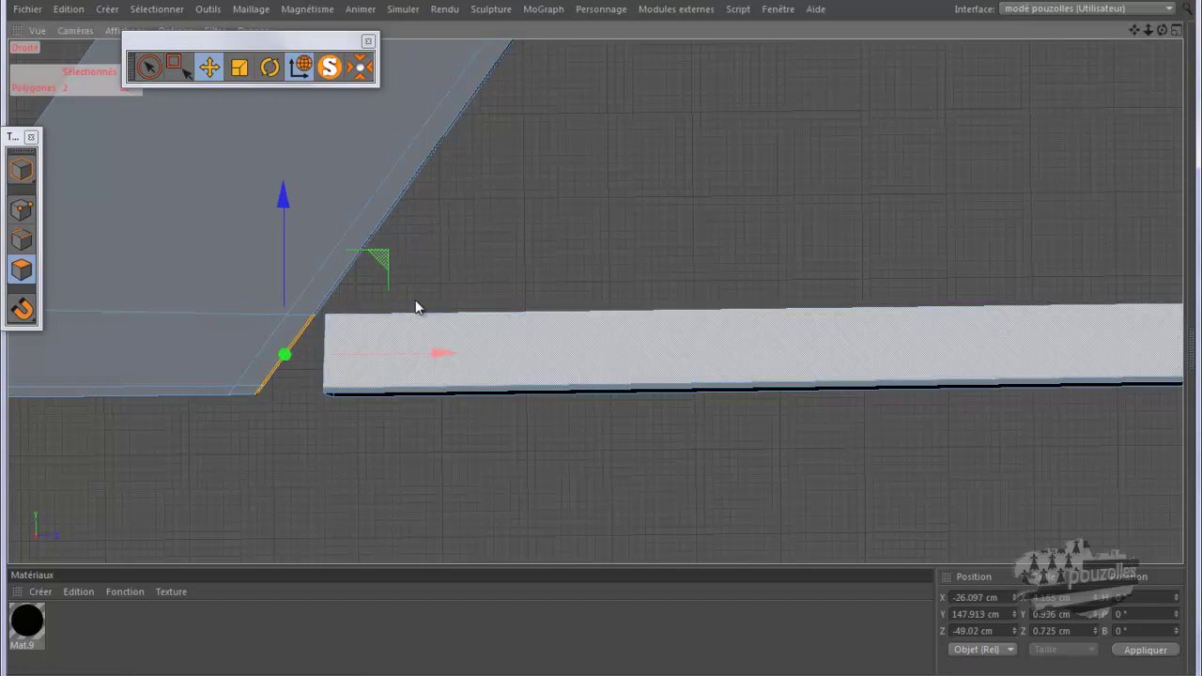
{"action": "left_click", "coordinate": [611, 195]}
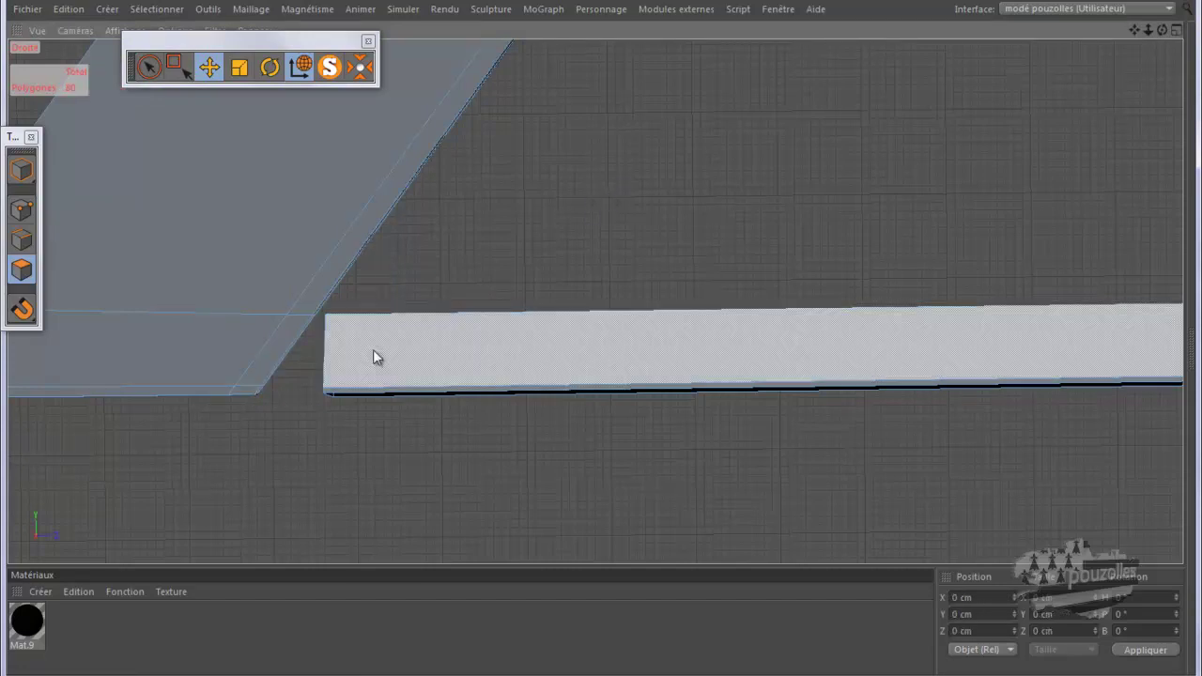
- In edge mode, select the border edges of the opening at the foot of the slanted side, facing the bar
{"action": "scroll", "coordinate": [348, 344], "scroll_direction": "up", "scroll_amount": 2}
{"action": "left_click", "coordinate": [23, 240]}
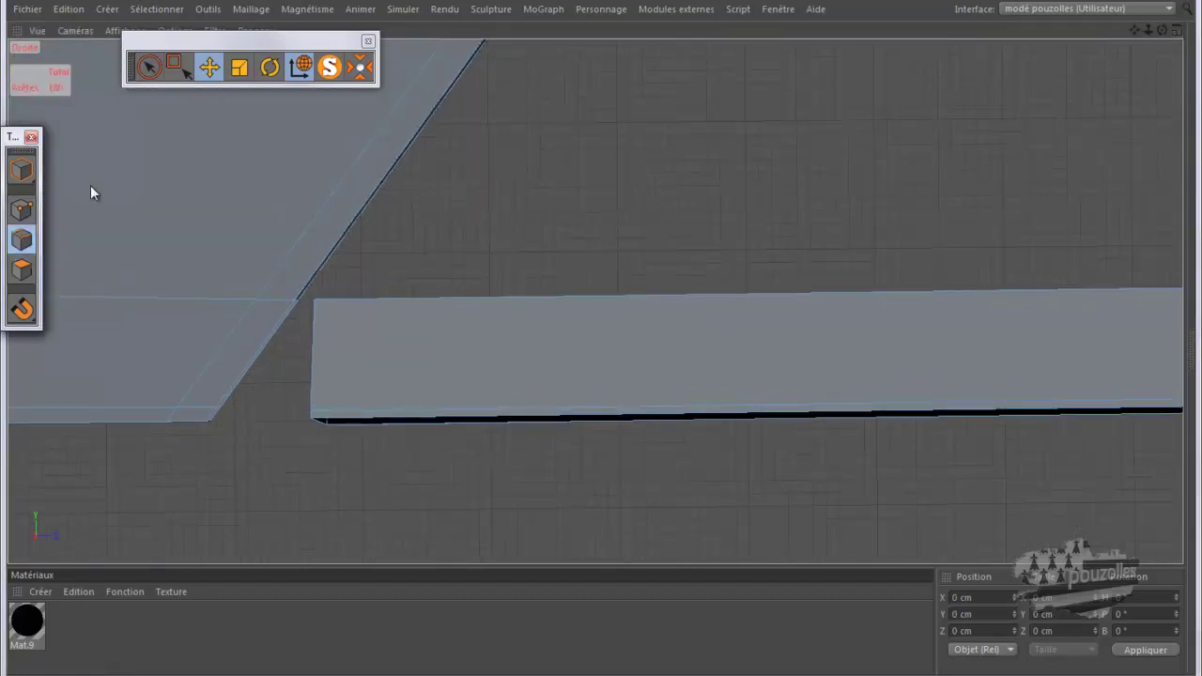
{"action": "left_click", "coordinate": [147, 67]}
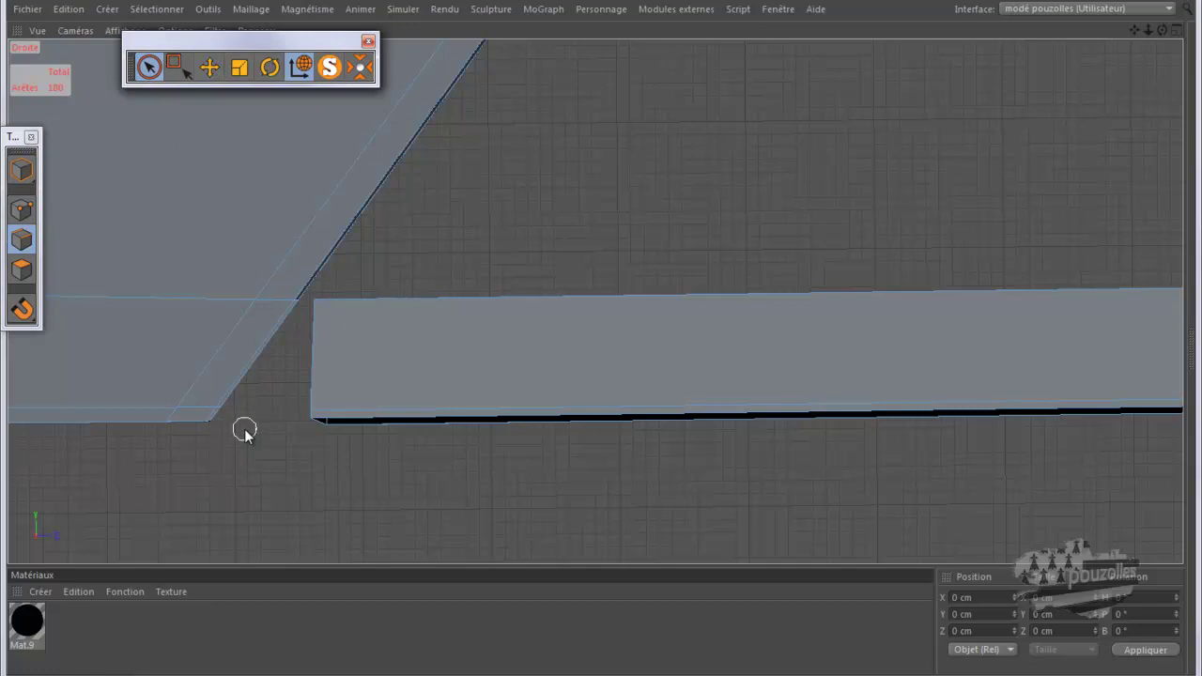
{"action": "middle_click", "coordinate": [269, 233]}
{"action": "middle_click", "coordinate": [268, 233]}
{"action": "left_click_drag", "start_coordinate": [717, 210], "coordinate": [697, 301], "text": "alt"}
{"action": "scroll", "coordinate": [367, 295], "scroll_direction": "up", "scroll_amount": 5}
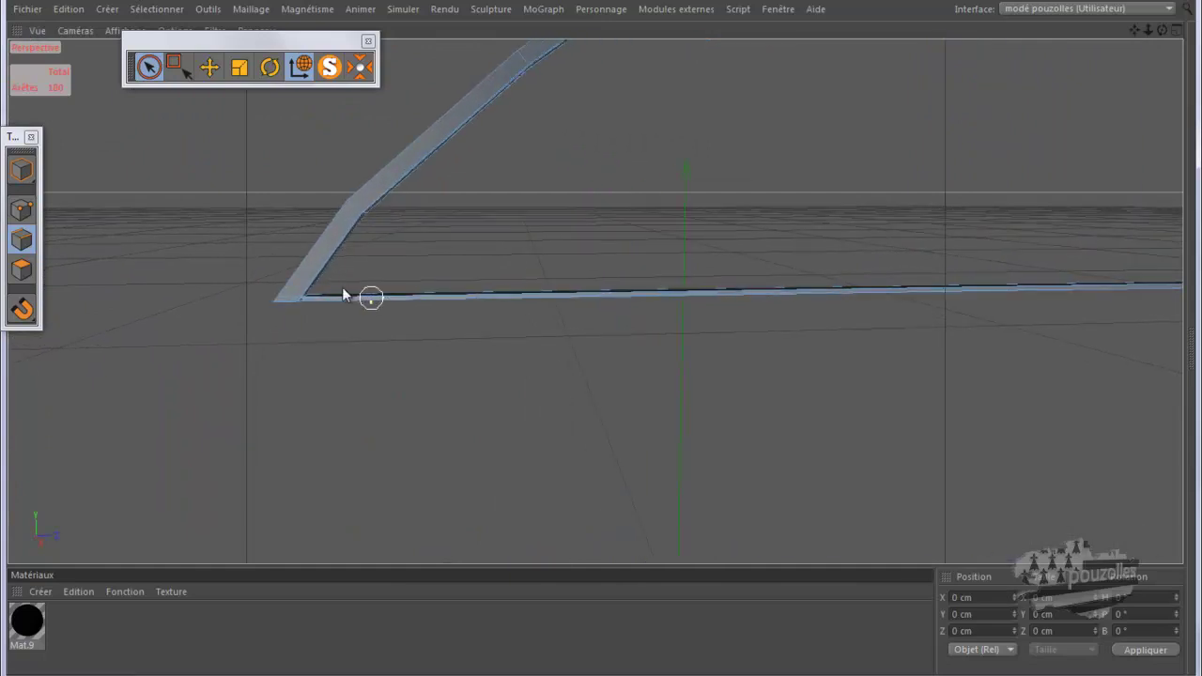
{"action": "scroll", "coordinate": [328, 283], "scroll_direction": "up", "scroll_amount": 5}
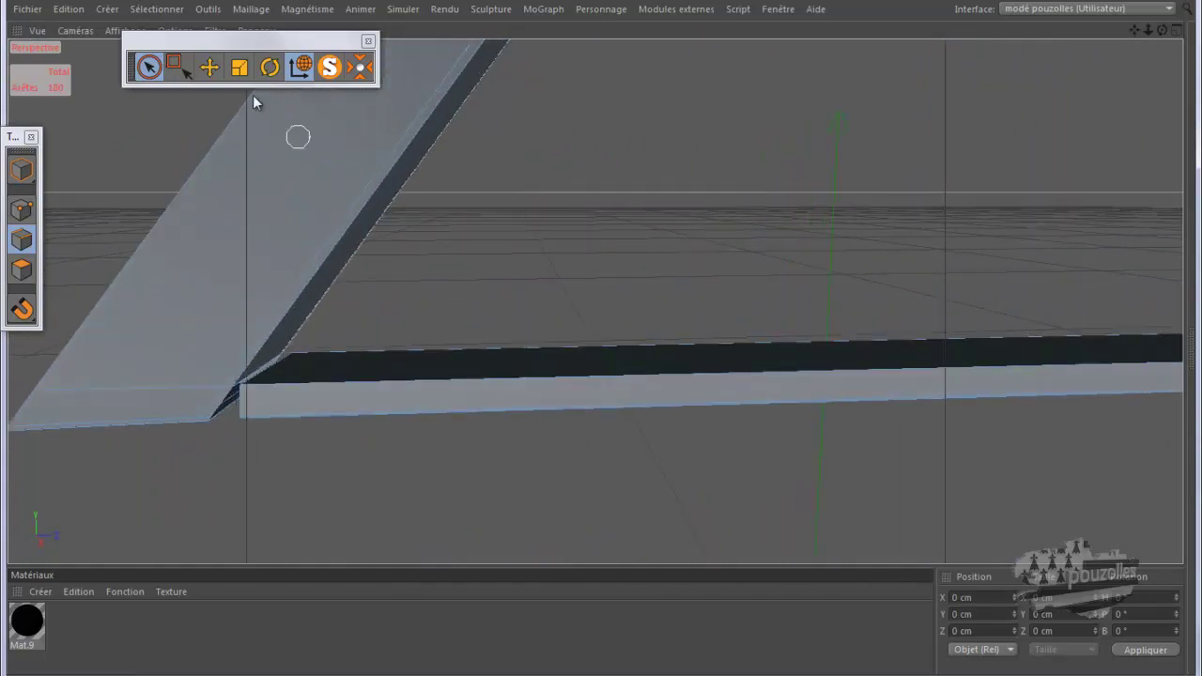
{"action": "left_click", "coordinate": [206, 70]}
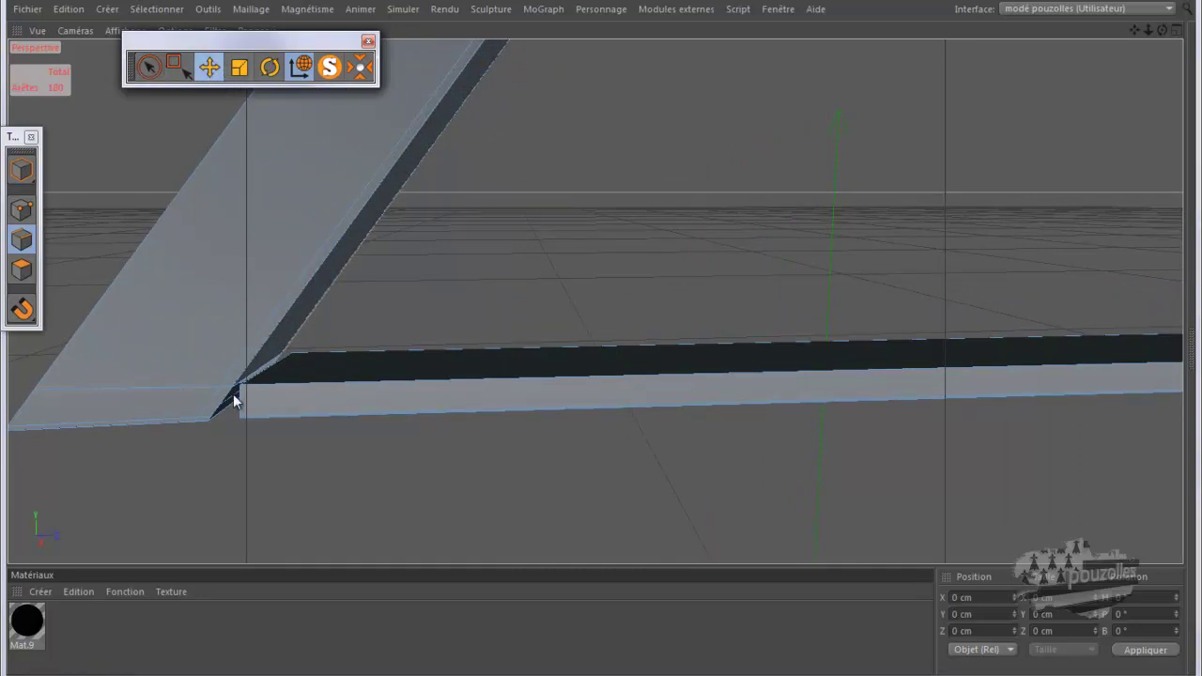
{"action": "scroll", "coordinate": [222, 425], "scroll_direction": "up", "scroll_amount": 2}
{"action": "scroll", "coordinate": [222, 423], "scroll_direction": "up", "scroll_amount": 2}
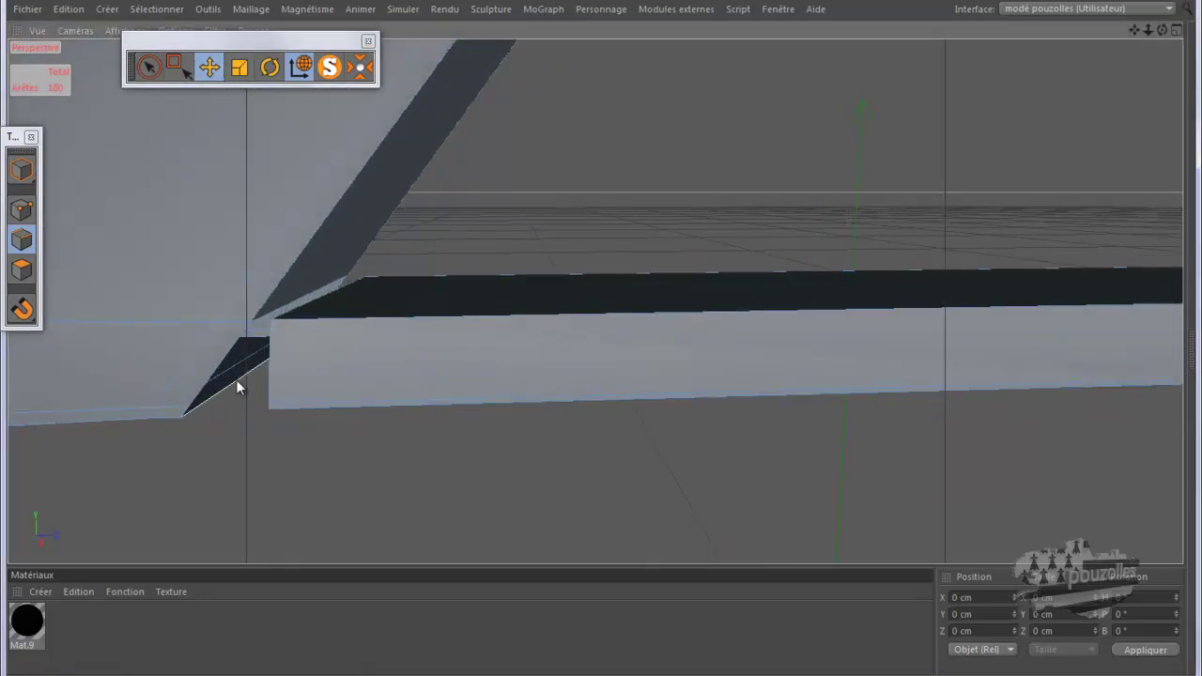
{"action": "left_click", "coordinate": [236, 380]}
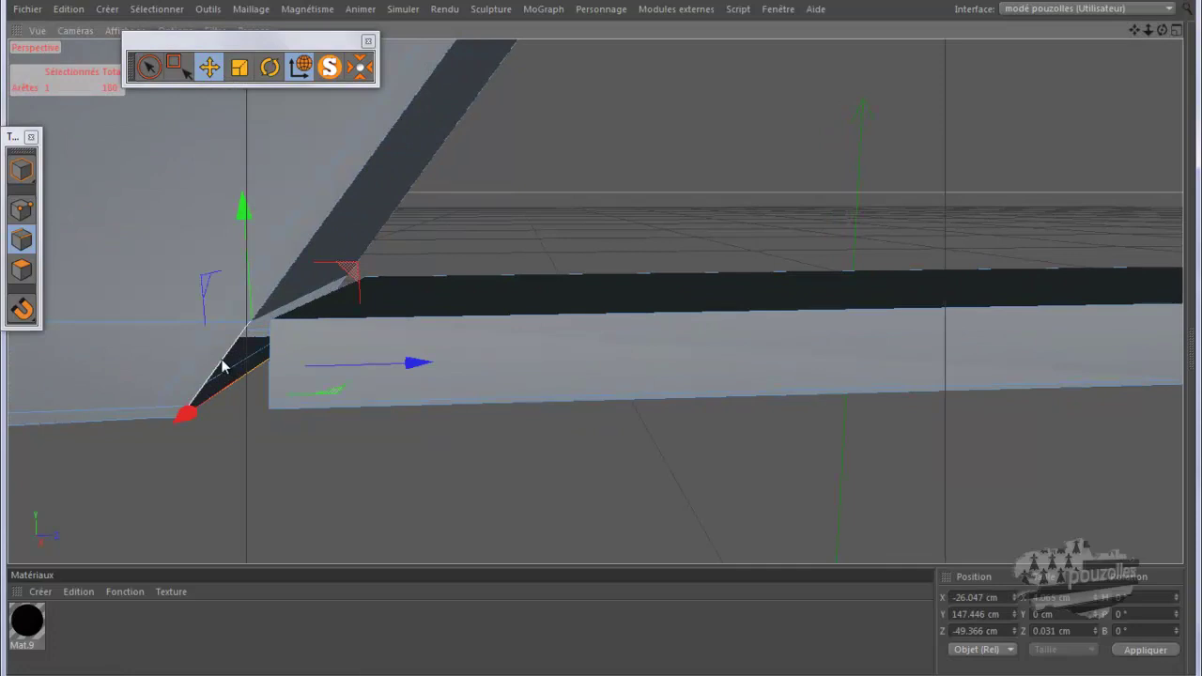
{"action": "left_click", "coordinate": [204, 387], "text": "shift"}
{"action": "left_click", "coordinate": [269, 327], "text": "shift"}
{"action": "left_click", "coordinate": [318, 287], "text": "shift"}
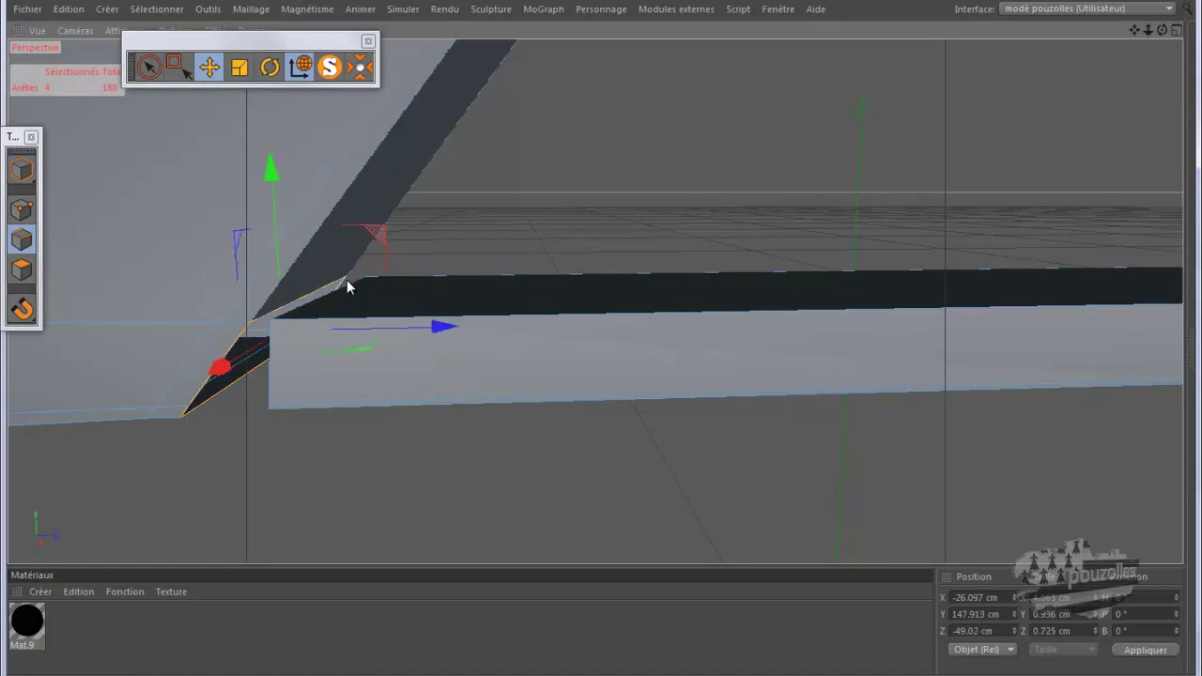
- Complete the selection with the border edges around the bar's open end, including those on its back and underside
{"action": "mouse_move", "coordinate": [1165, 31]}
{"action": "left_mouse_down"}
{"action": "mouse_move", "coordinate": [579, 342]}
{"action": "mouse_move", "coordinate": [1172, 43]}
{"action": "left_mouse_up"}
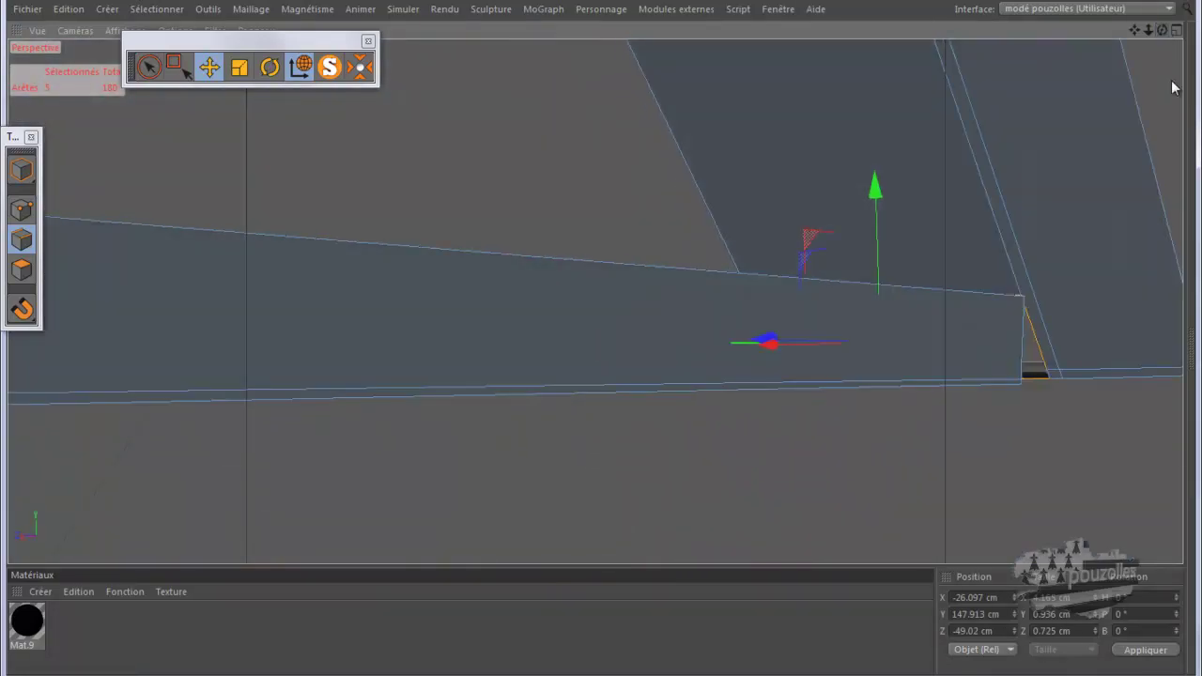
{"action": "left_click", "coordinate": [1021, 380], "text": "shift"}
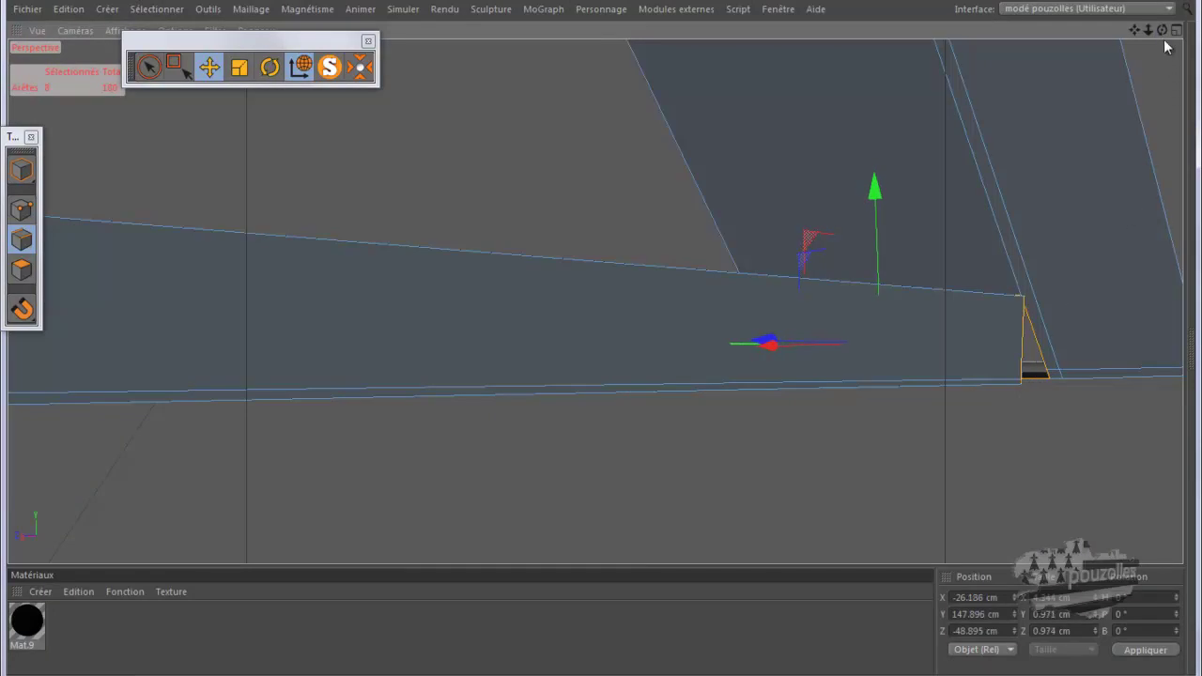
{"action": "left_click_drag", "start_coordinate": [1163, 31], "coordinate": [971, 182]}
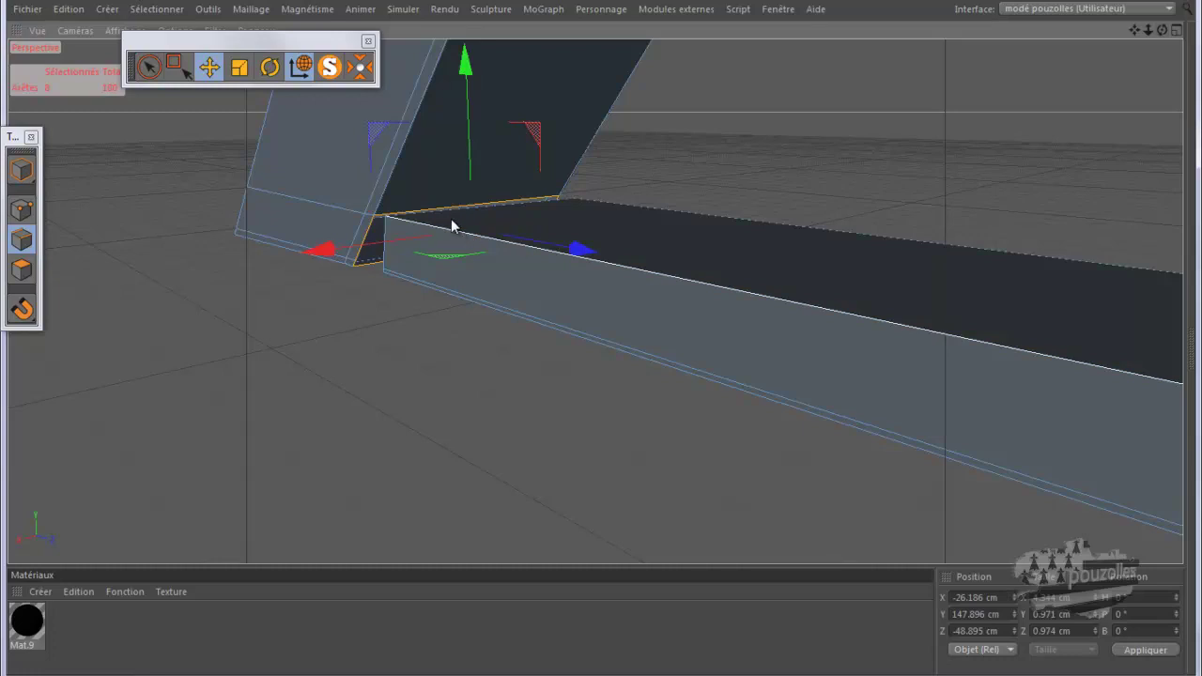
{"action": "left_click", "coordinate": [385, 237], "text": "shift"}
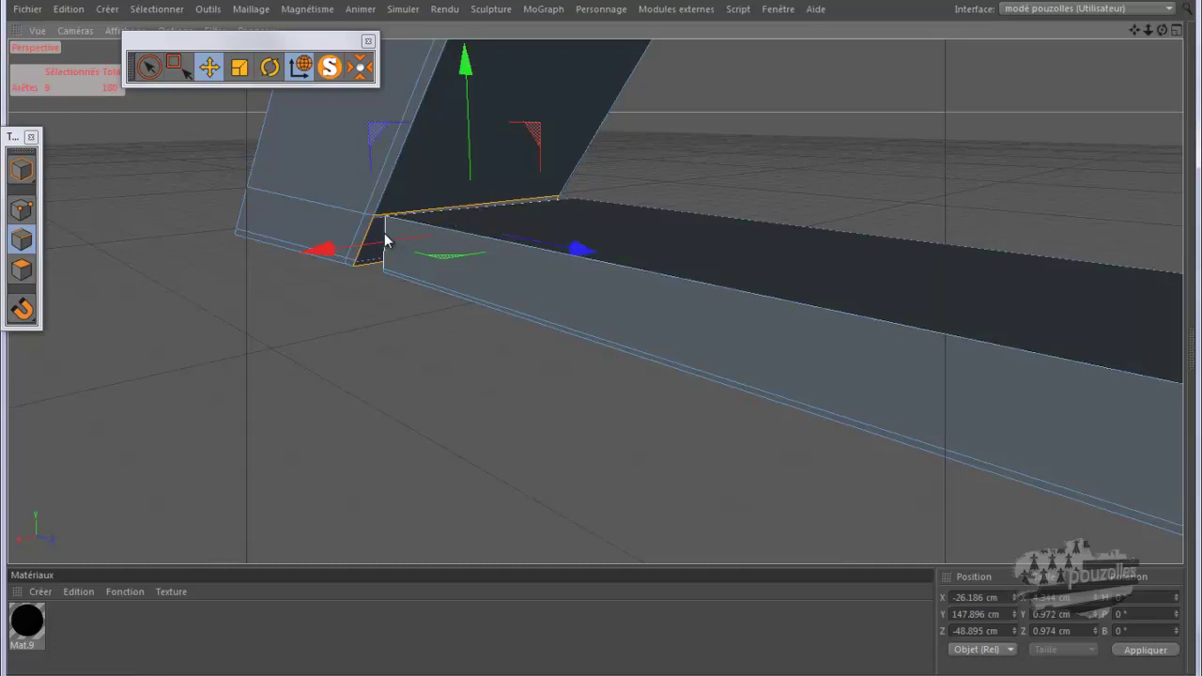
{"action": "left_click", "coordinate": [384, 233], "text": "shift"}
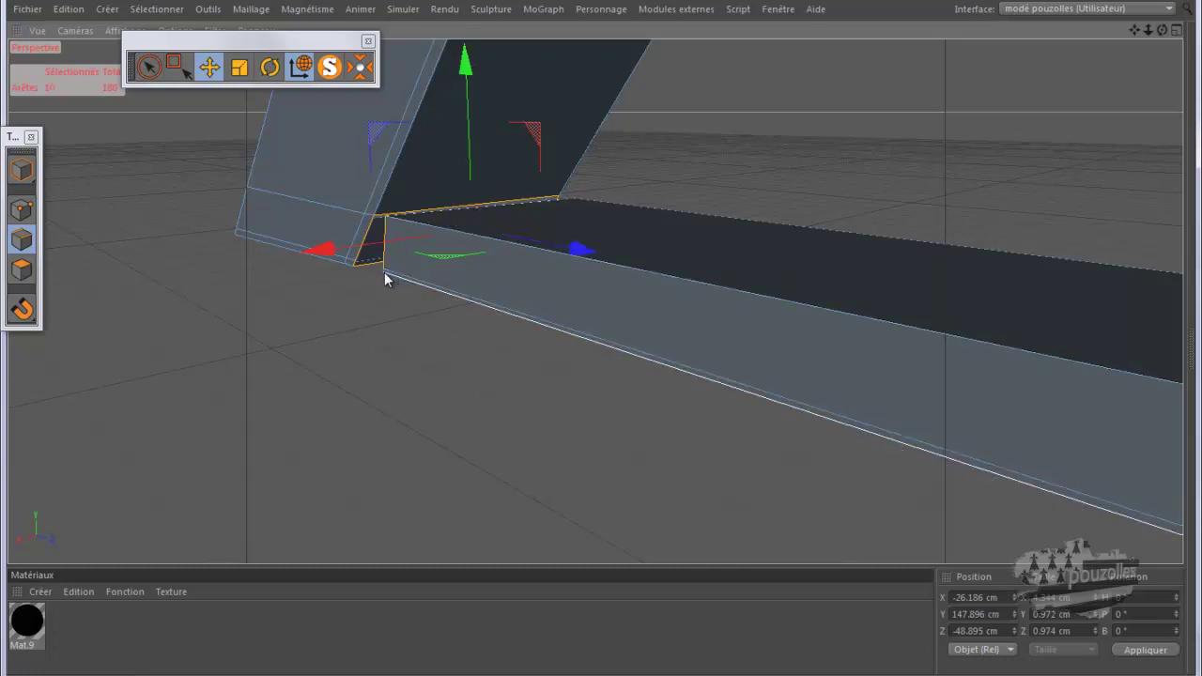
{"action": "left_click", "coordinate": [385, 271], "text": "shift"}
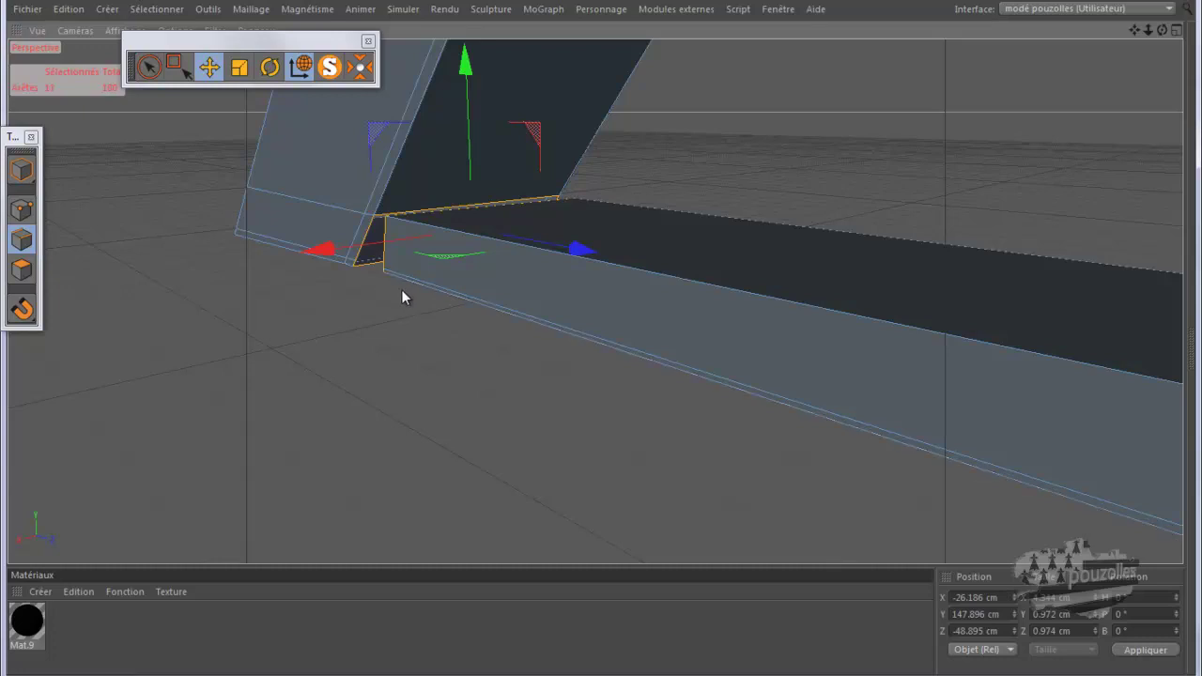
{"action": "left_click_drag", "start_coordinate": [1162, 31], "coordinate": [469, 408]}
{"action": "left_click", "coordinate": [367, 431], "text": "shift"}
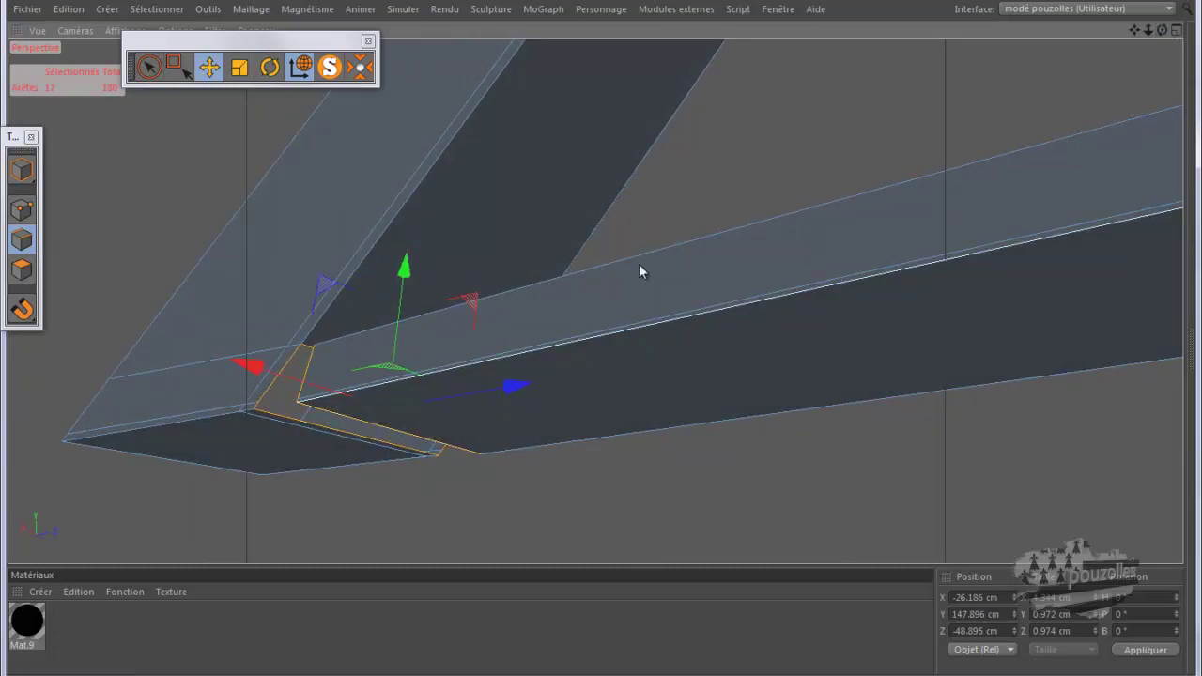
- Weld the bar's open end onto the edges of the slanted side's opening
{"action": "right_click", "coordinate": [714, 170]}
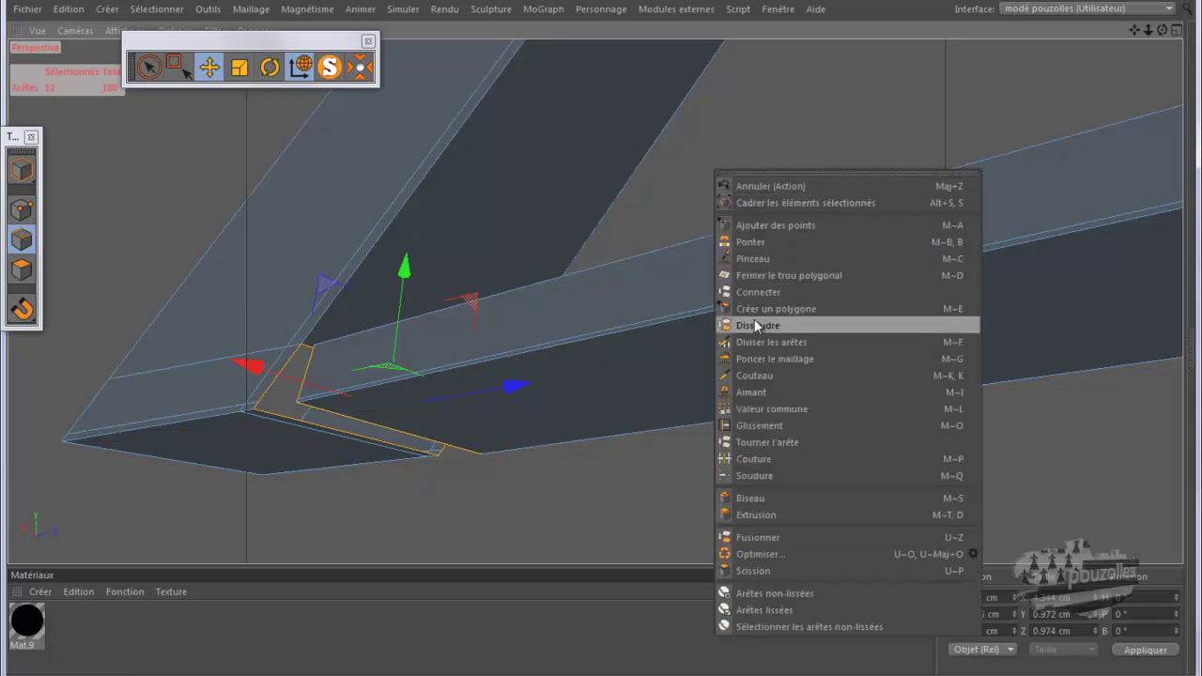
{"action": "left_click", "coordinate": [747, 476]}
{"action": "left_click_drag", "start_coordinate": [1163, 34], "coordinate": [605, 340]}
{"action": "left_click_drag", "start_coordinate": [1130, 30], "coordinate": [495, 255]}
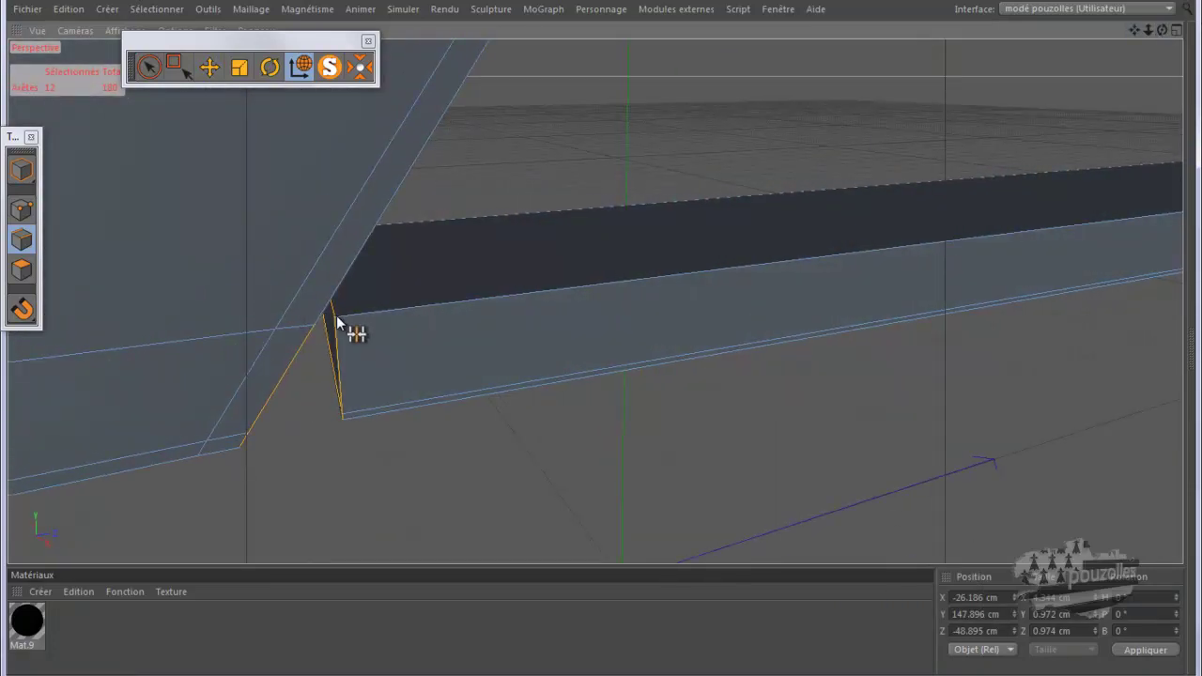
{"action": "left_click", "coordinate": [315, 329]}
{"action": "scroll", "coordinate": [329, 344], "scroll_direction": "down", "scroll_amount": 3}
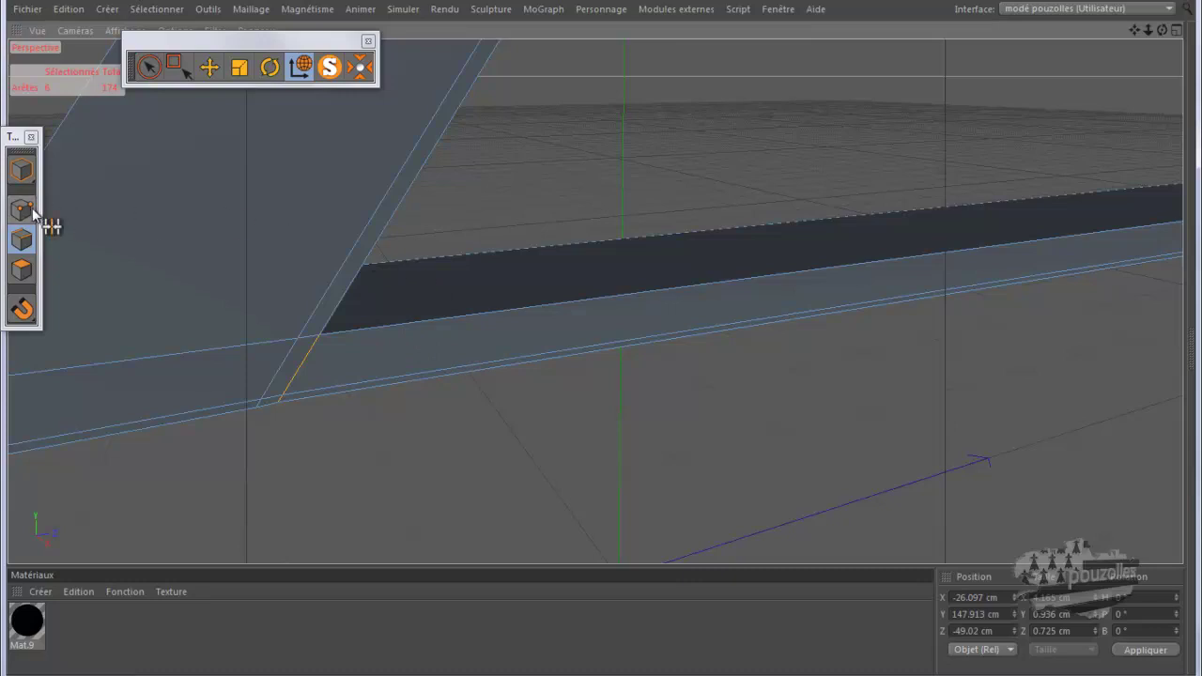
- Try a loop cut across the bar near its junction with the slanted side, and undo it
{"action": "left_click", "coordinate": [209, 67]}
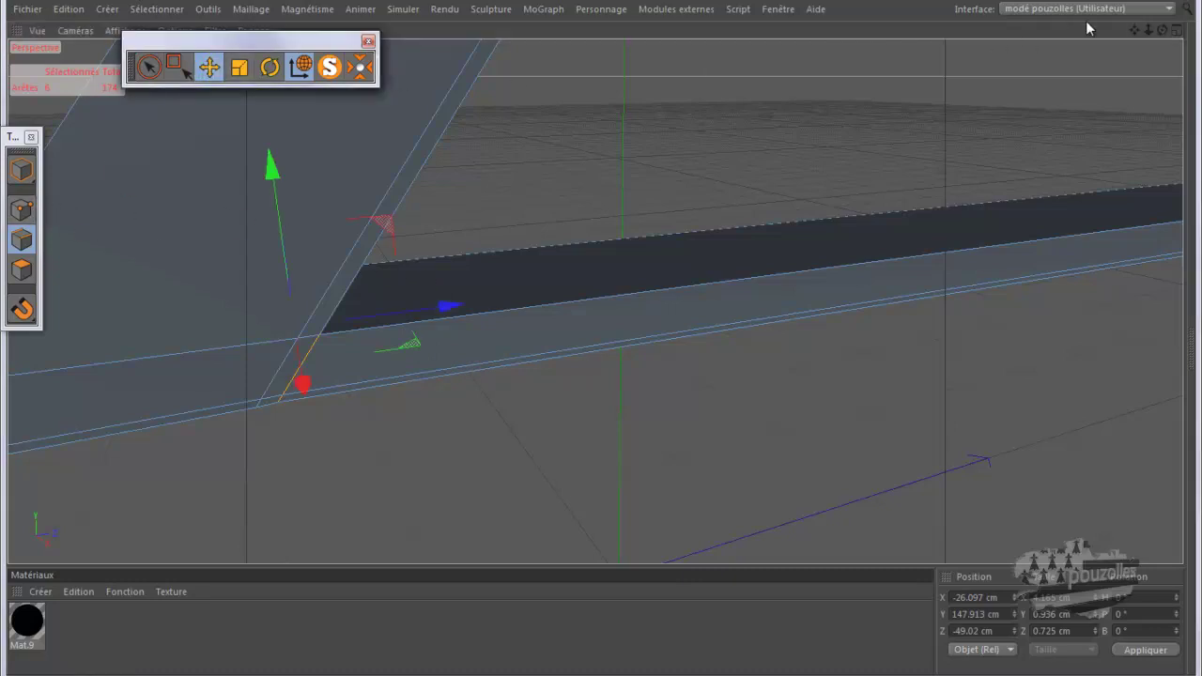
{"action": "left_click_drag", "start_coordinate": [1164, 33], "coordinate": [973, 125]}
{"action": "left_click_drag", "start_coordinate": [309, 299], "coordinate": [309, 286], "text": "alt"}
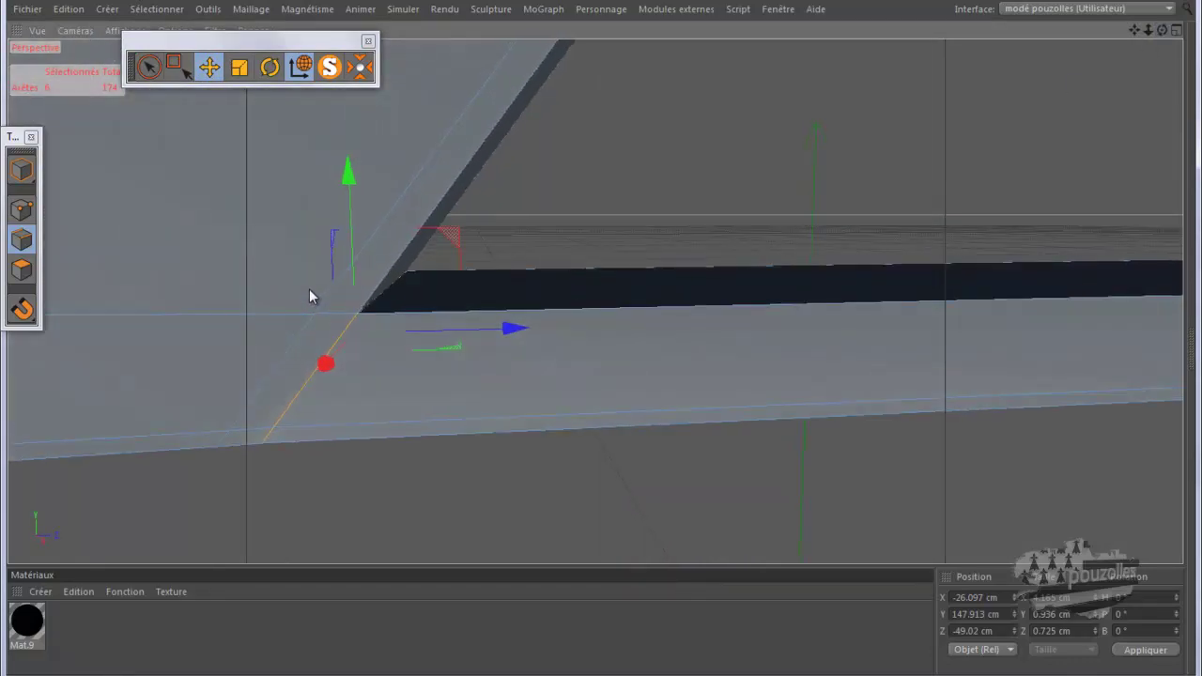
{"action": "left_click", "coordinate": [21, 210]}
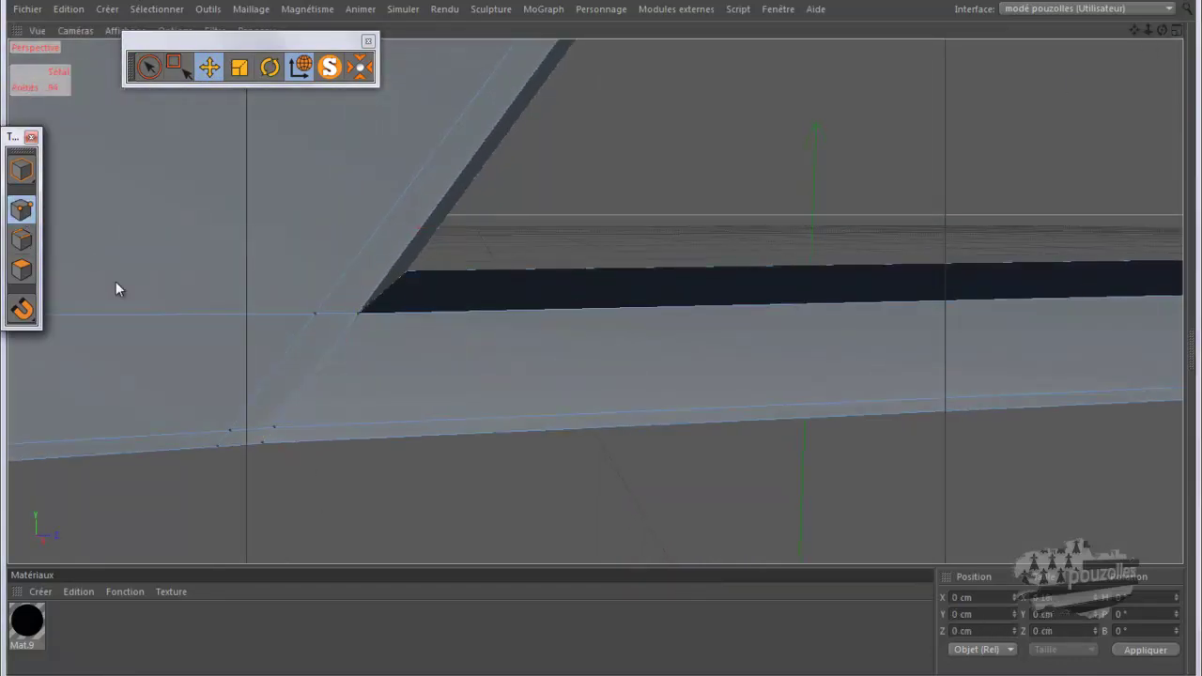
{"action": "key", "text": "k"}
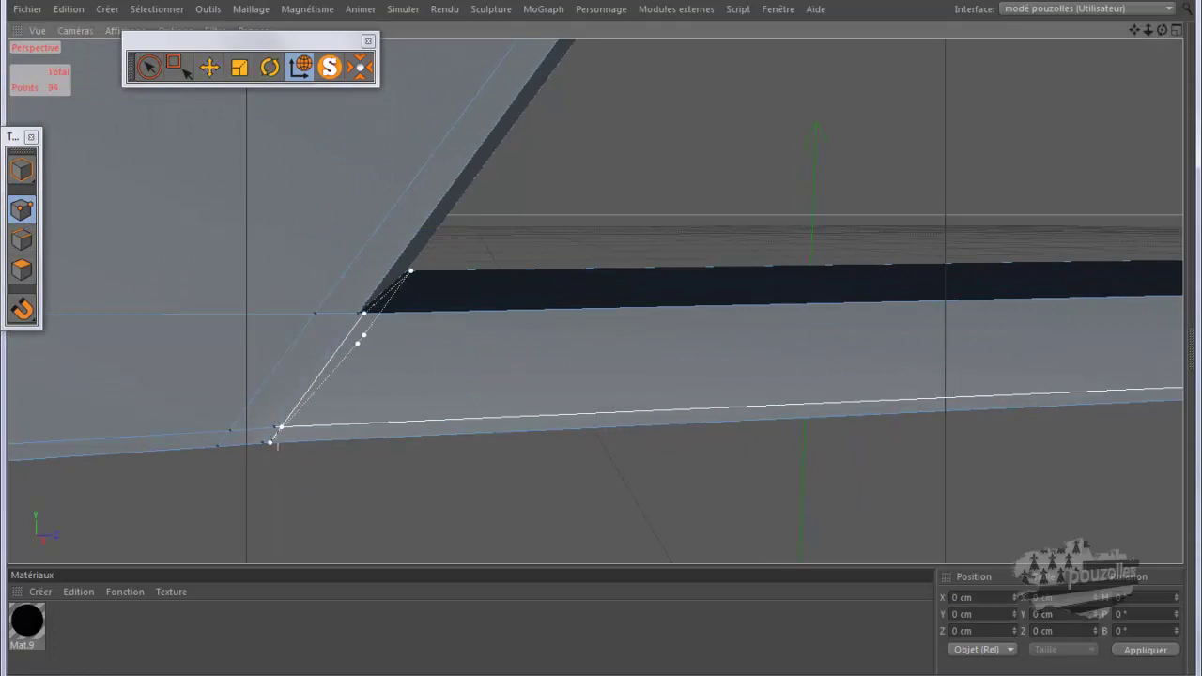
{"action": "left_click", "coordinate": [268, 443]}
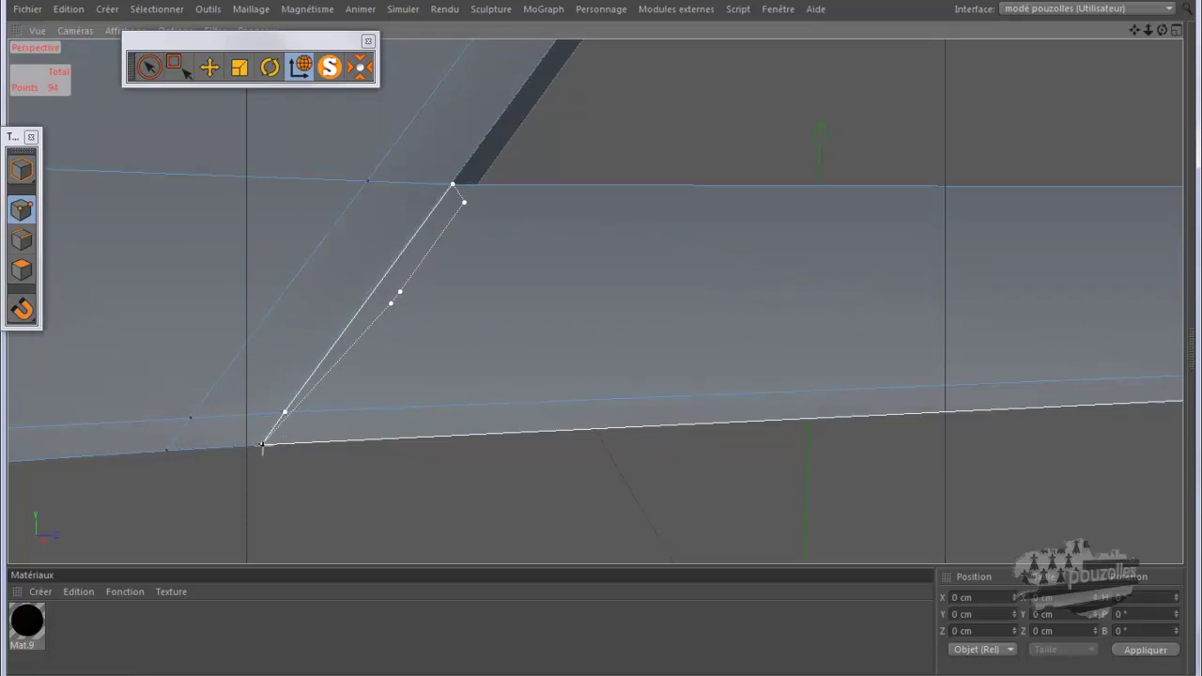
{"action": "left_click_drag", "start_coordinate": [301, 482], "coordinate": [305, 433], "text": "alt"}
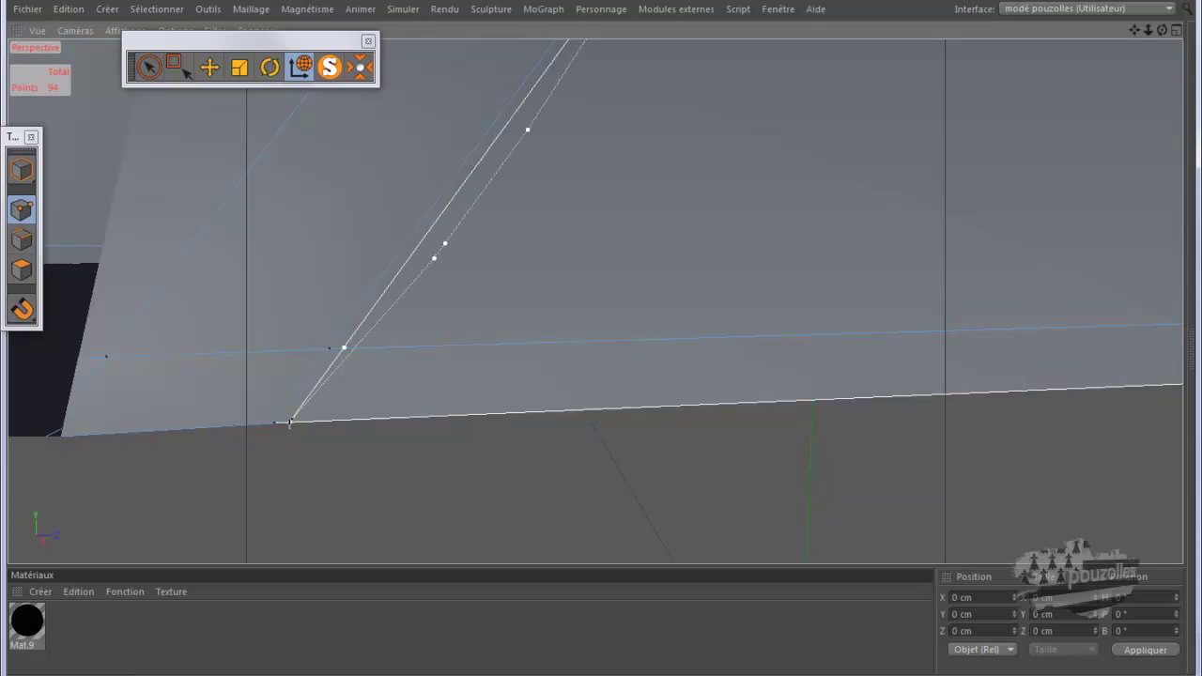
{"action": "left_click", "coordinate": [328, 422]}
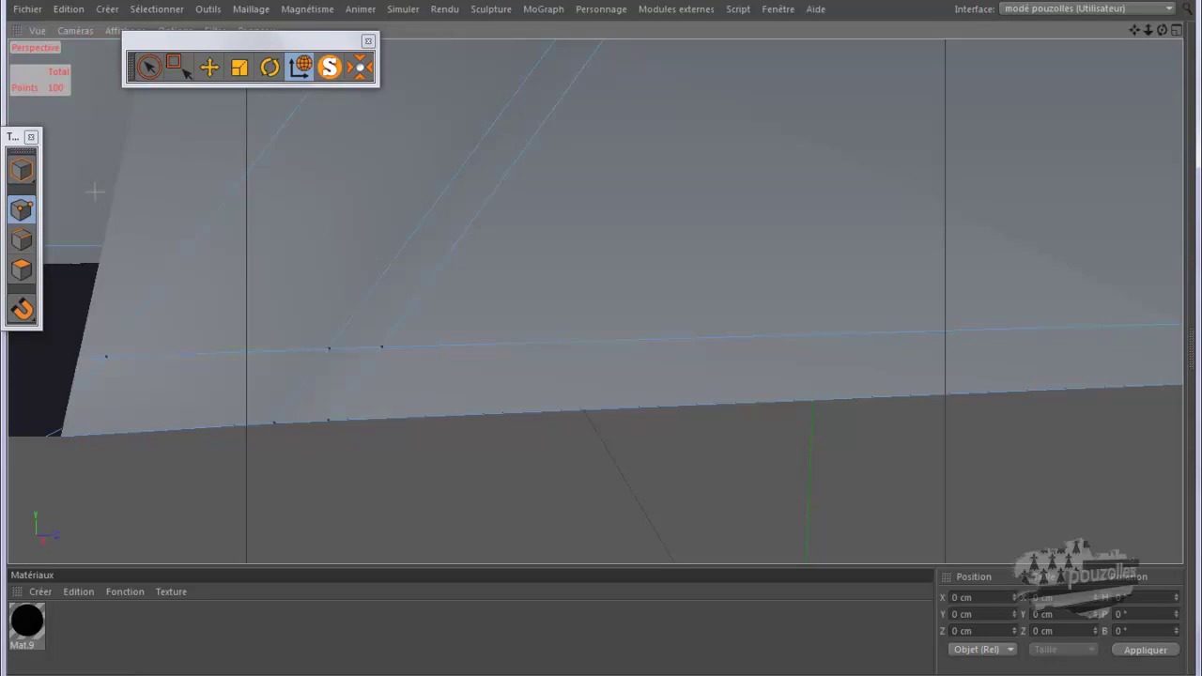
{"action": "left_click", "coordinate": [69, 8]}
{"action": "left_click", "coordinate": [79, 35]}
{"action": "key", "text": "ctrl+z"}
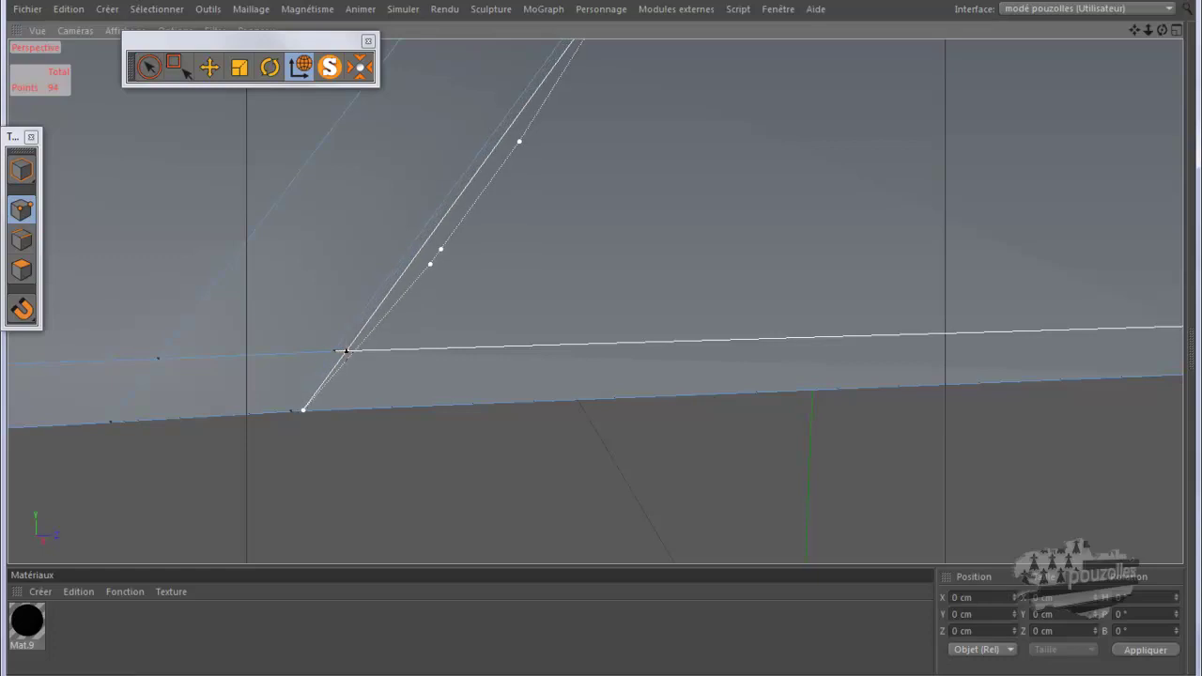
- Add a loop cut across the bar very close to its junction with the slanted side
{"action": "left_click", "coordinate": [347, 350]}
{"action": "middle_click_drag", "start_coordinate": [301, 438], "coordinate": [302, 465], "text": "alt"}
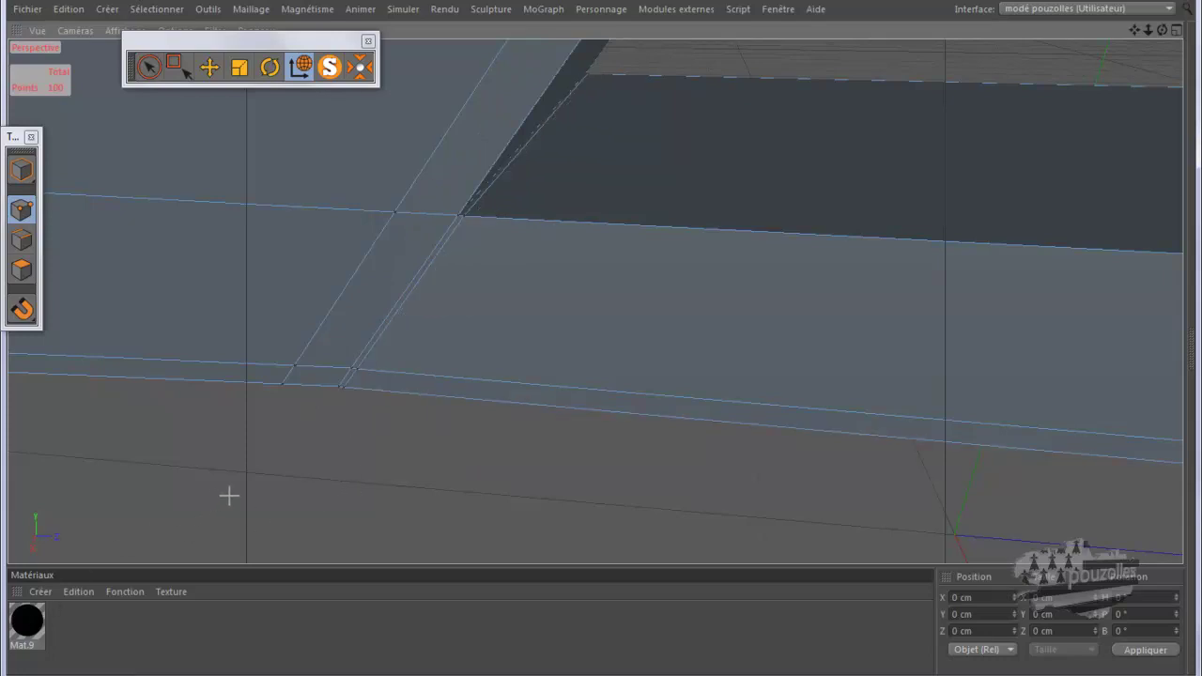
{"action": "scroll", "coordinate": [257, 494], "scroll_direction": "up", "scroll_amount": 3}
- In the right view, select the polygons of the slanted side from its foot up to the first bend, leaving out the bar
{"action": "middle_click", "coordinate": [322, 475]}
{"action": "middle_click", "coordinate": [283, 476]}
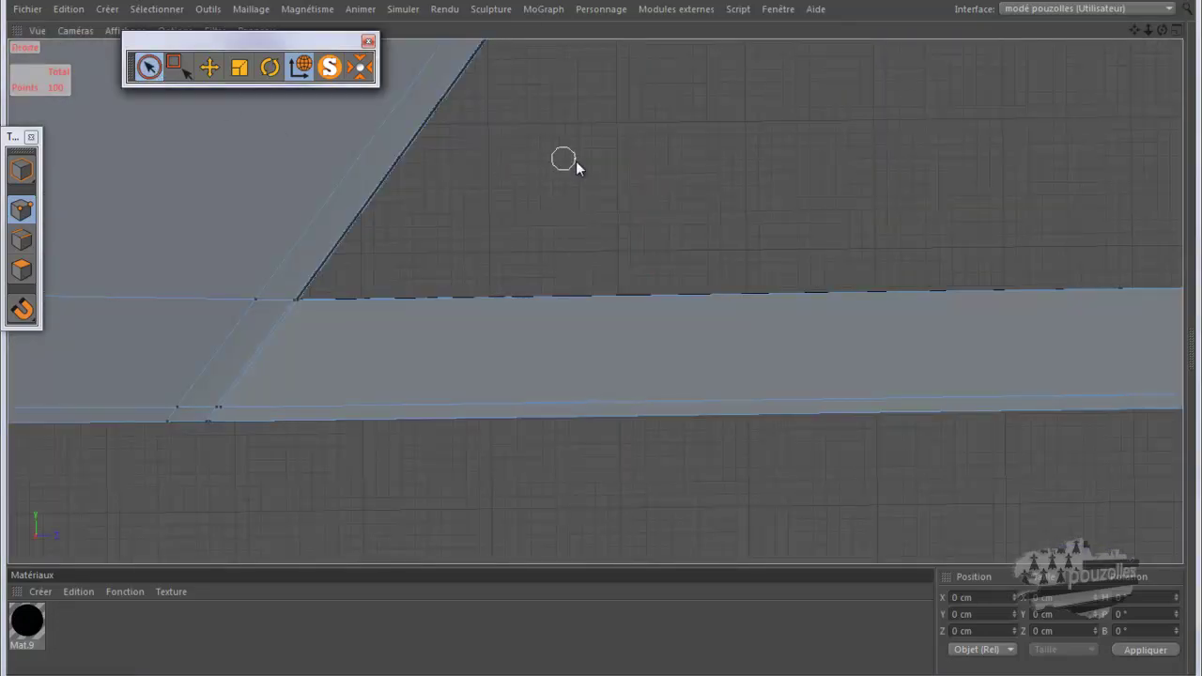
{"action": "scroll", "coordinate": [610, 179], "scroll_direction": "down", "scroll_amount": 2}
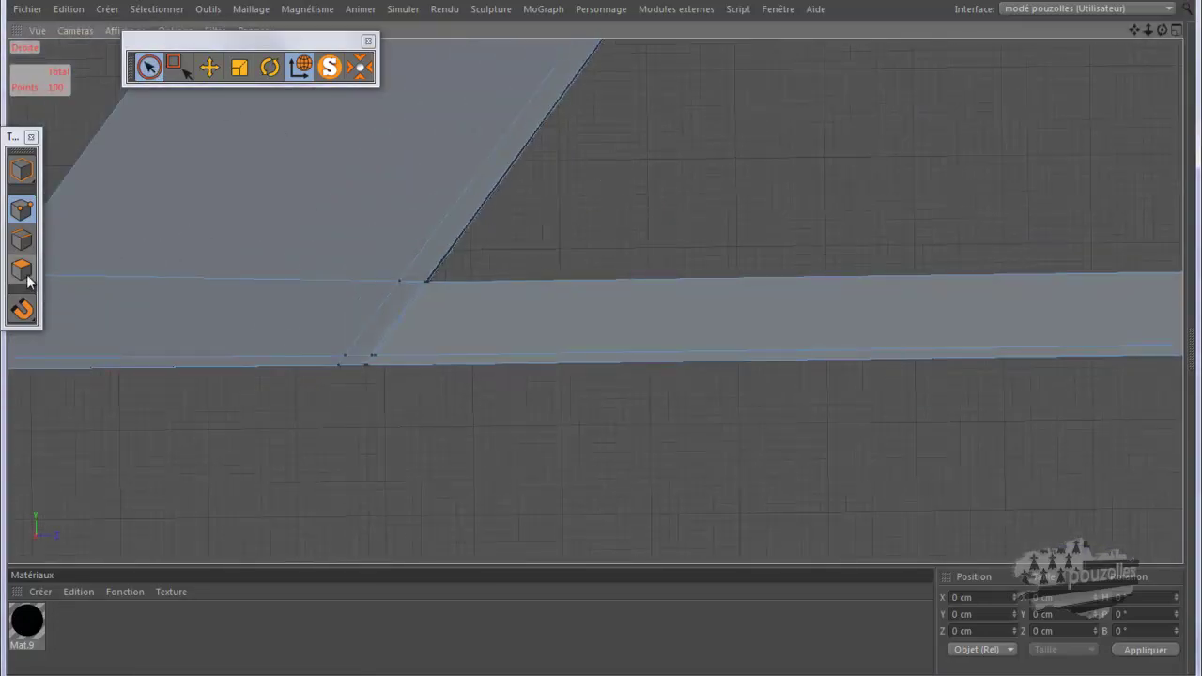
{"action": "left_click", "coordinate": [25, 274]}
{"action": "left_click_drag", "start_coordinate": [180, 273], "coordinate": [166, 356]}
{"action": "mouse_move", "coordinate": [309, 333]}
{"action": "left_mouse_down"}
{"action": "mouse_move", "coordinate": [395, 279]}
{"action": "mouse_move", "coordinate": [351, 333]}
{"action": "mouse_move", "coordinate": [343, 367]}
{"action": "mouse_move", "coordinate": [343, 244]}
{"action": "mouse_move", "coordinate": [332, 233]}
{"action": "left_mouse_up"}
{"action": "scroll", "coordinate": [202, 489], "scroll_direction": "down", "scroll_amount": 8}
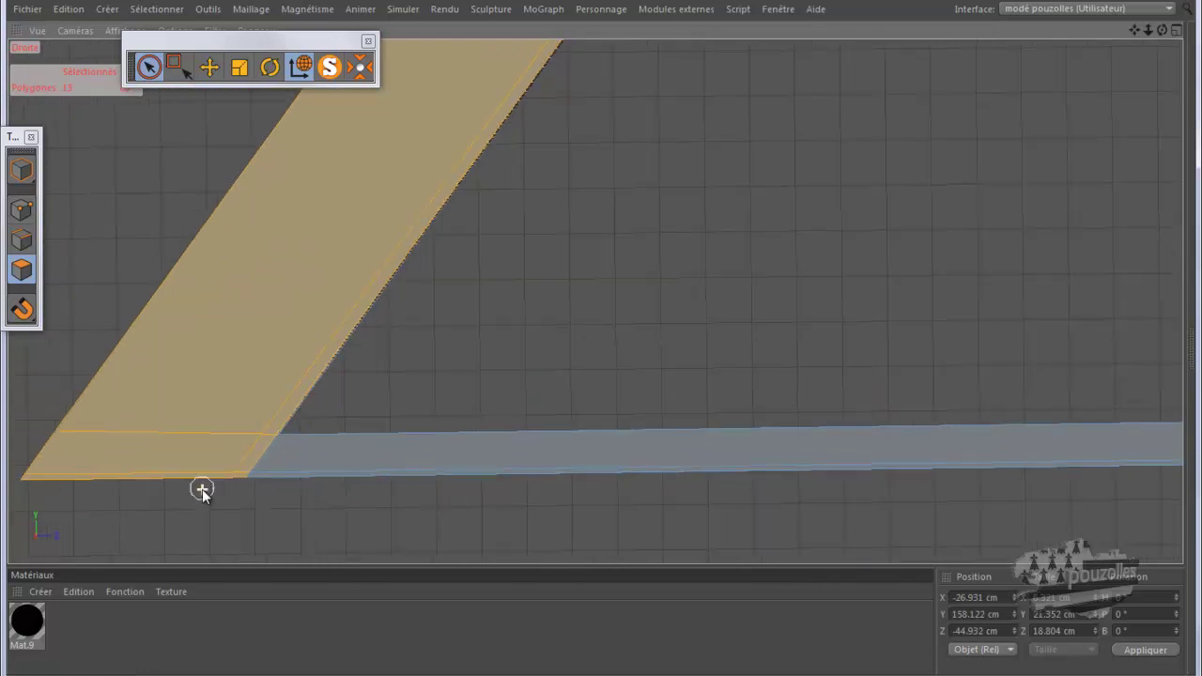
- Extend the polygon selection up the sloping sections of contour H and along its upper part
{"action": "scroll", "coordinate": [143, 527], "scroll_direction": "down", "scroll_amount": 5}
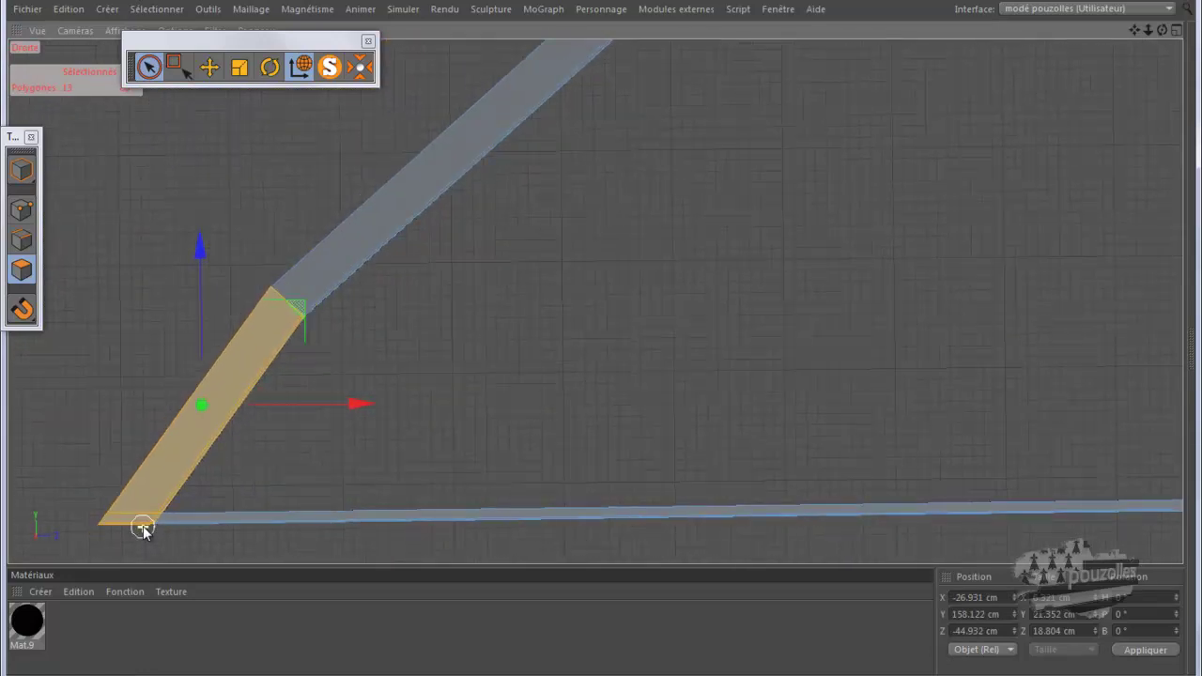
{"action": "left_click_drag", "start_coordinate": [239, 388], "coordinate": [533, 134]}
{"action": "left_click_drag", "start_coordinate": [1131, 29], "coordinate": [857, 113]}
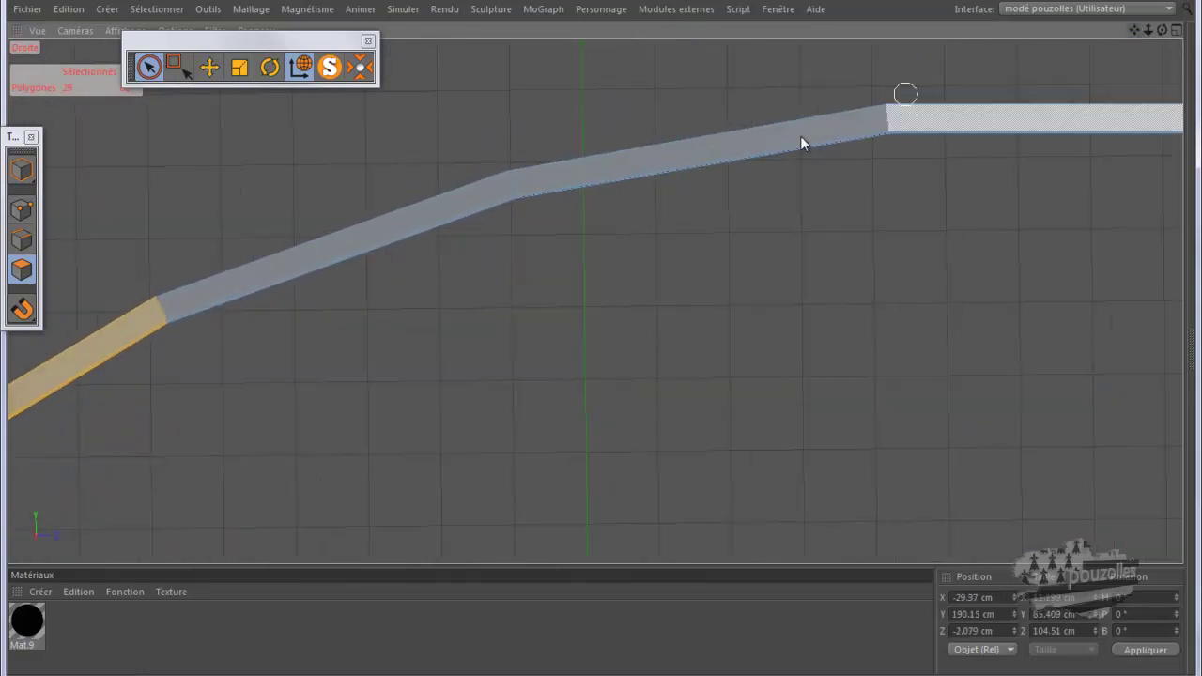
{"action": "left_click", "coordinate": [184, 316], "text": "shift"}
{"action": "mouse_move", "coordinate": [385, 242]}
{"action": "left_mouse_down", "text": "shift"}
{"action": "mouse_move", "coordinate": [697, 166]}
{"action": "mouse_move", "coordinate": [1113, 116]}
{"action": "left_mouse_up", "text": "shift"}
- Extend the polygon selection around the upper corner and down the far upright to its foot, leaving out the lower bar
{"action": "mouse_move", "coordinate": [1134, 29]}
{"action": "left_mouse_down"}
{"action": "mouse_move", "coordinate": [571, 347]}
{"action": "mouse_move", "coordinate": [598, 336]}
{"action": "mouse_move", "coordinate": [590, 297]}
{"action": "left_mouse_up"}
{"action": "mouse_move", "coordinate": [571, 114]}
{"action": "left_mouse_down", "text": "shift"}
{"action": "mouse_move", "coordinate": [709, 203]}
{"action": "mouse_move", "coordinate": [773, 382]}
{"action": "mouse_move", "coordinate": [937, 324]}
{"action": "left_mouse_up", "text": "shift"}
{"action": "left_click_drag", "start_coordinate": [1137, 31], "coordinate": [602, 334]}
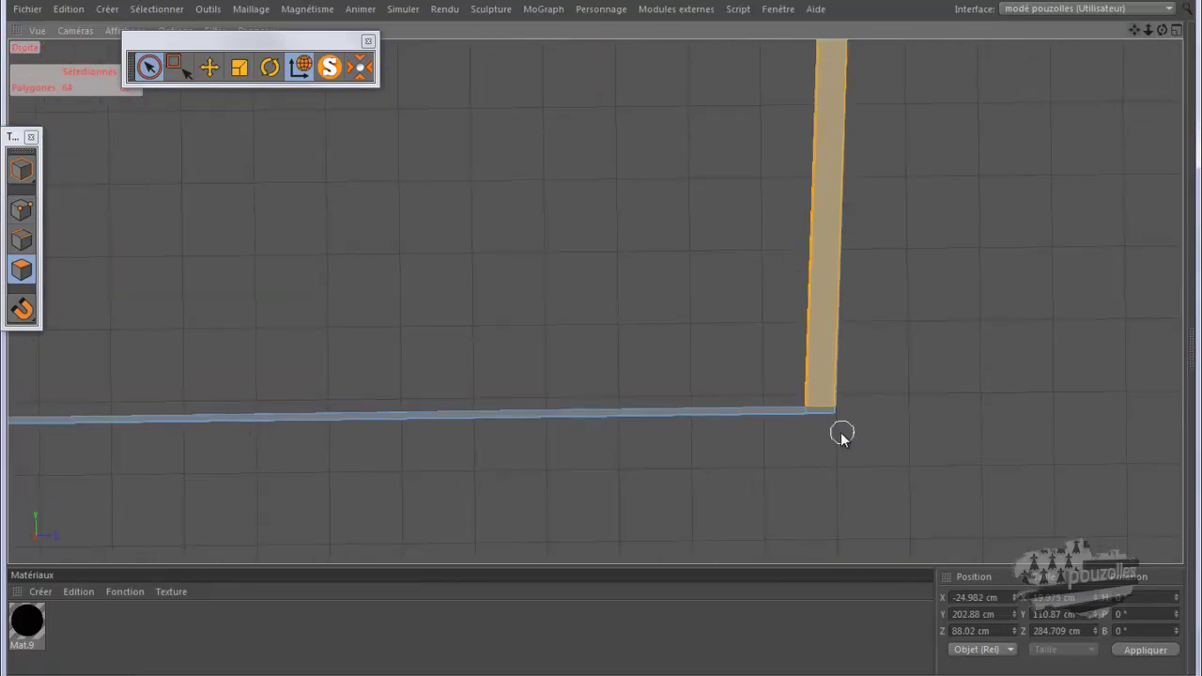
{"action": "left_click", "coordinate": [833, 384], "text": "shift"}
{"action": "scroll", "coordinate": [832, 445], "scroll_direction": "up", "scroll_amount": 4}
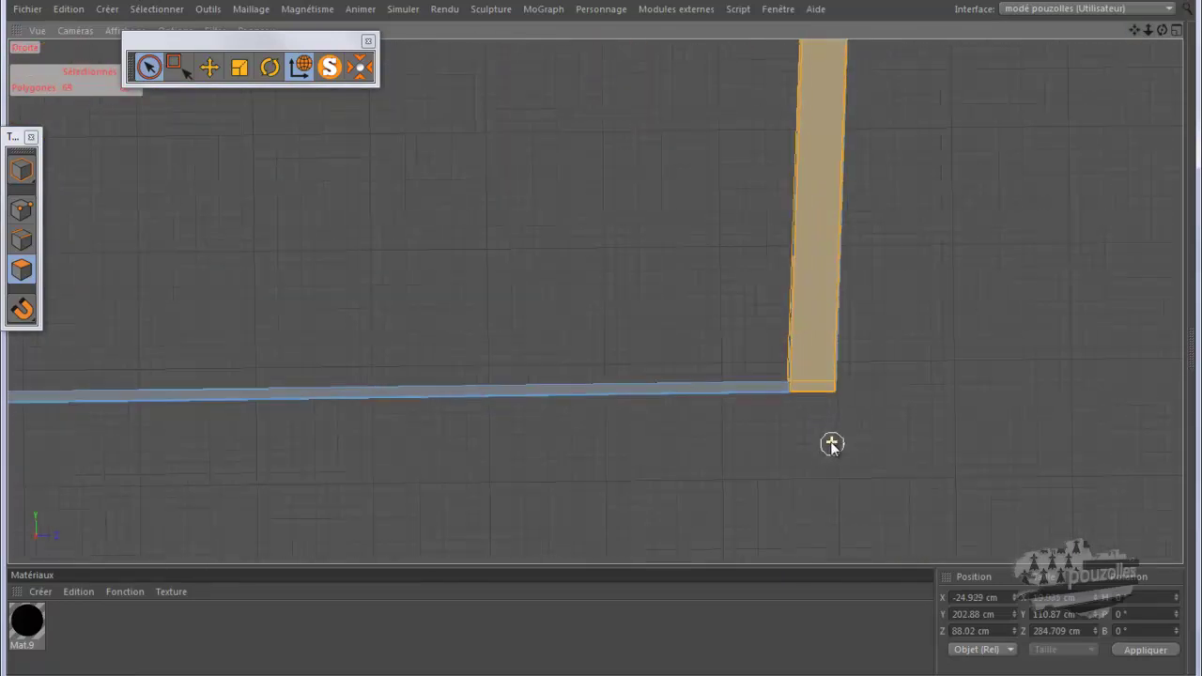
{"action": "scroll", "coordinate": [814, 393], "scroll_direction": "up", "scroll_amount": 2}
{"action": "scroll", "coordinate": [813, 392], "scroll_direction": "up", "scroll_amount": 1}
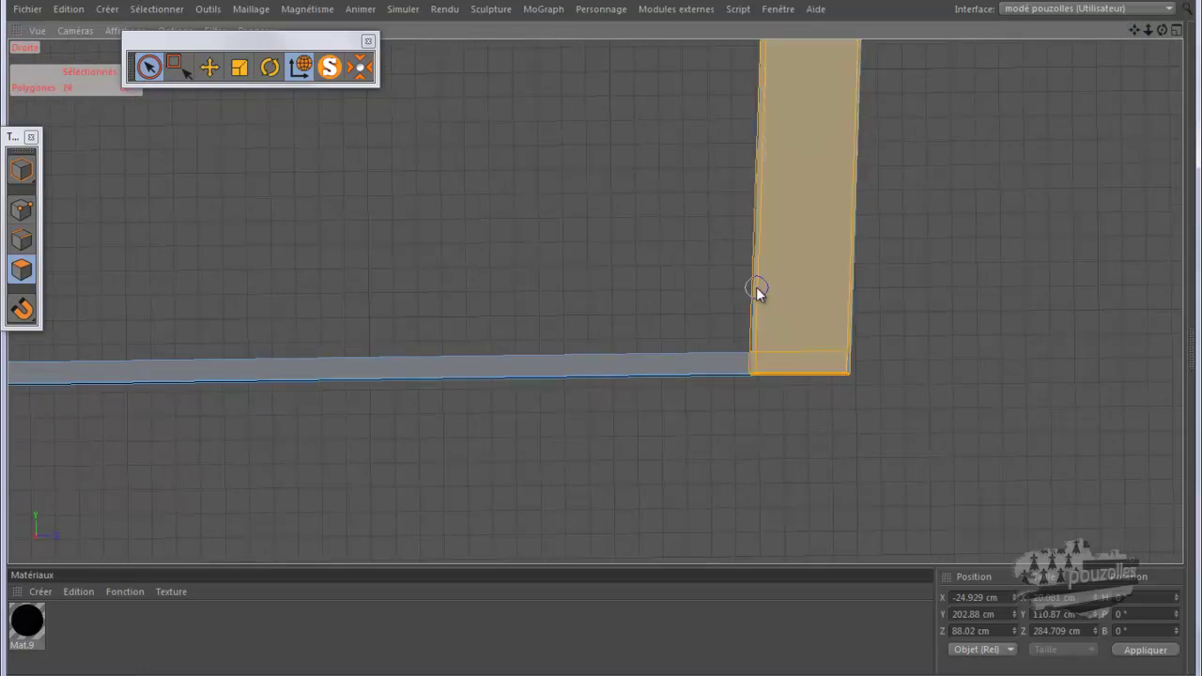
- Check the polygon selection at both feet of contour H and leave the isolated display
{"action": "scroll", "coordinate": [995, 315], "scroll_direction": "down", "scroll_amount": 8}
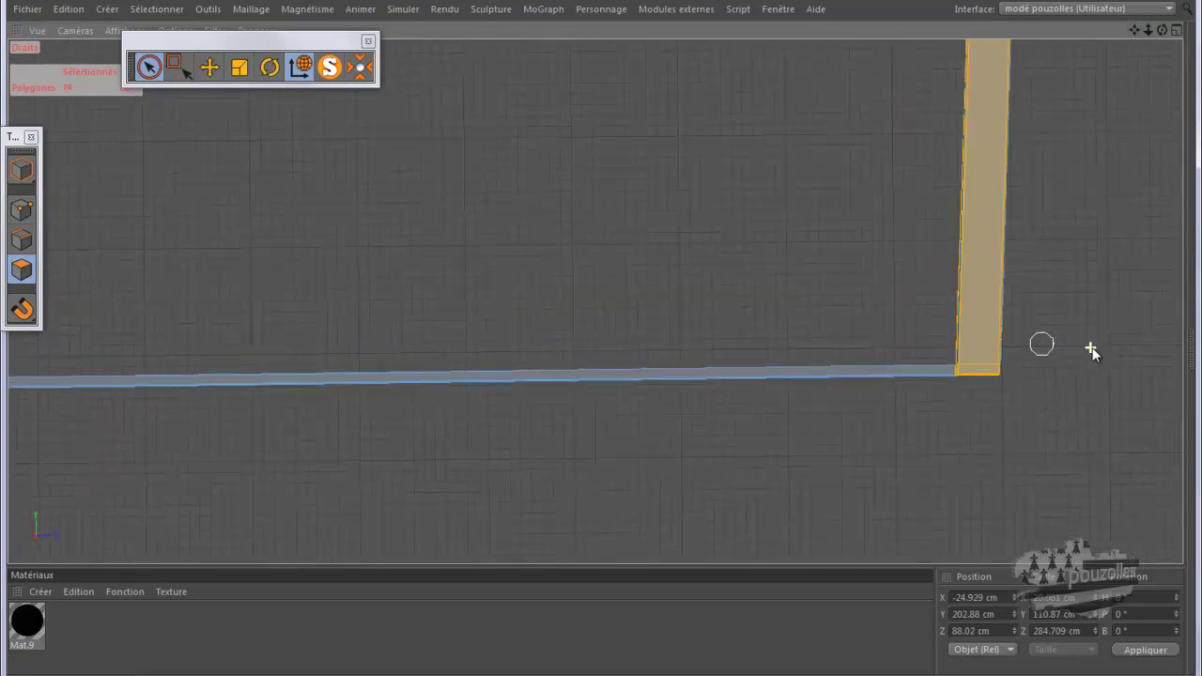
{"action": "scroll", "coordinate": [1118, 365], "scroll_direction": "down", "scroll_amount": 1}
{"action": "scroll", "coordinate": [191, 403], "scroll_direction": "up", "scroll_amount": 6}
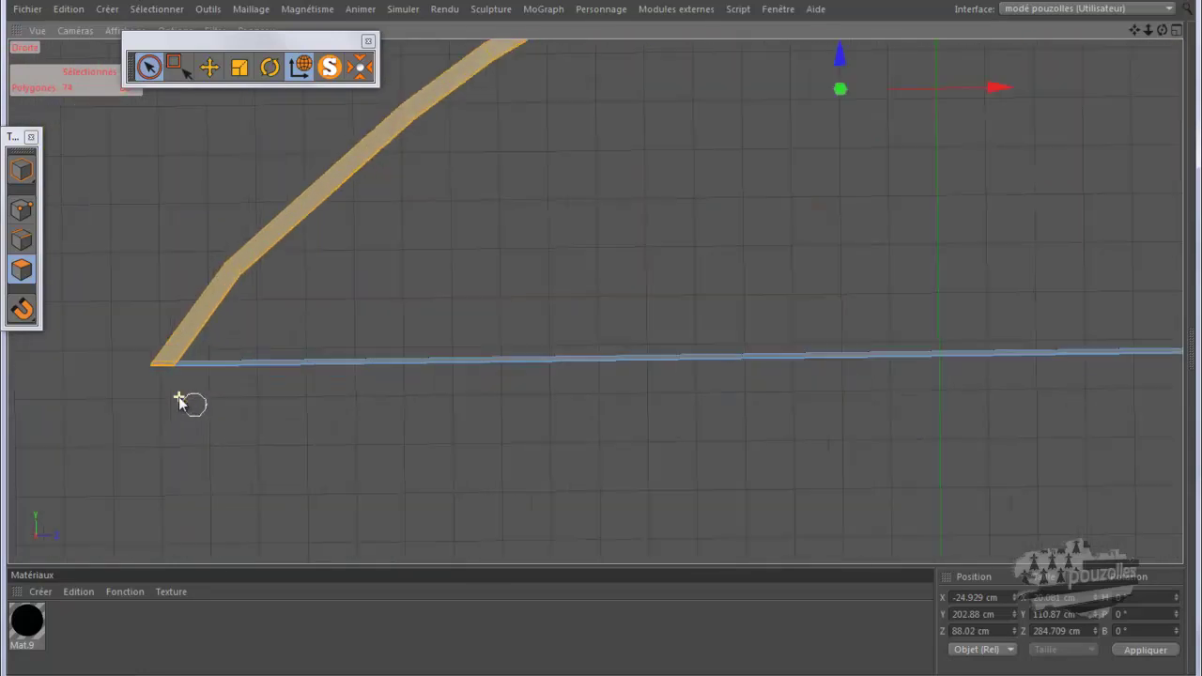
{"action": "scroll", "coordinate": [162, 355], "scroll_direction": "up", "scroll_amount": 3}
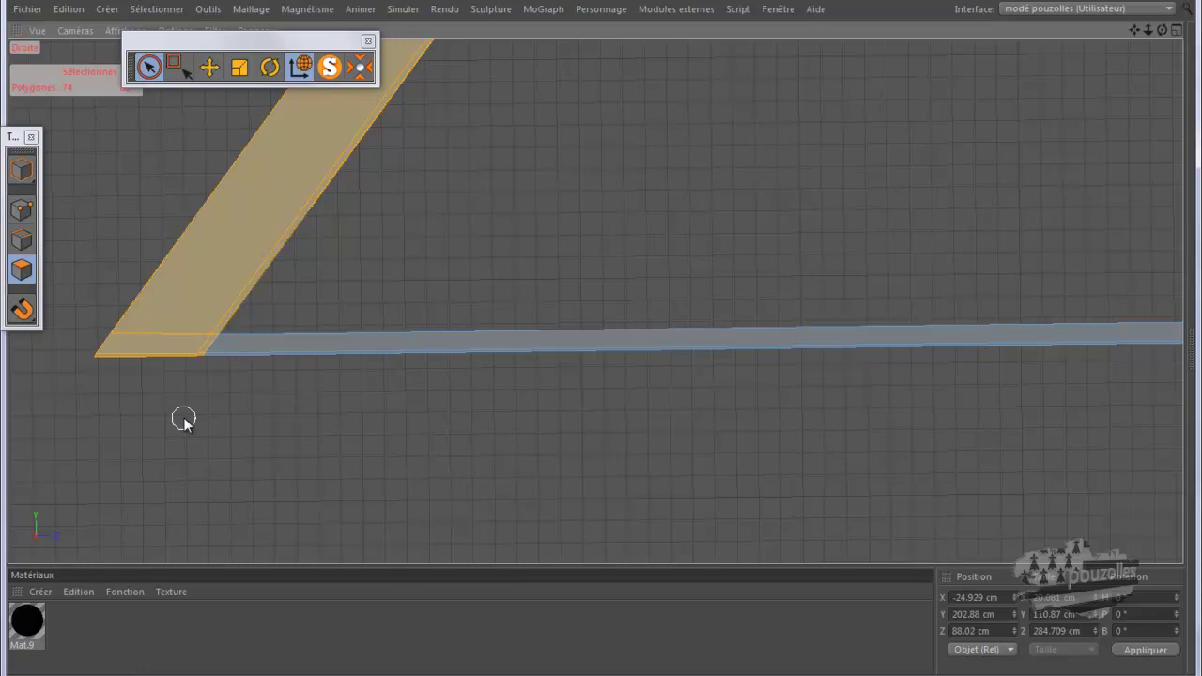
{"action": "left_click", "coordinate": [329, 70]}
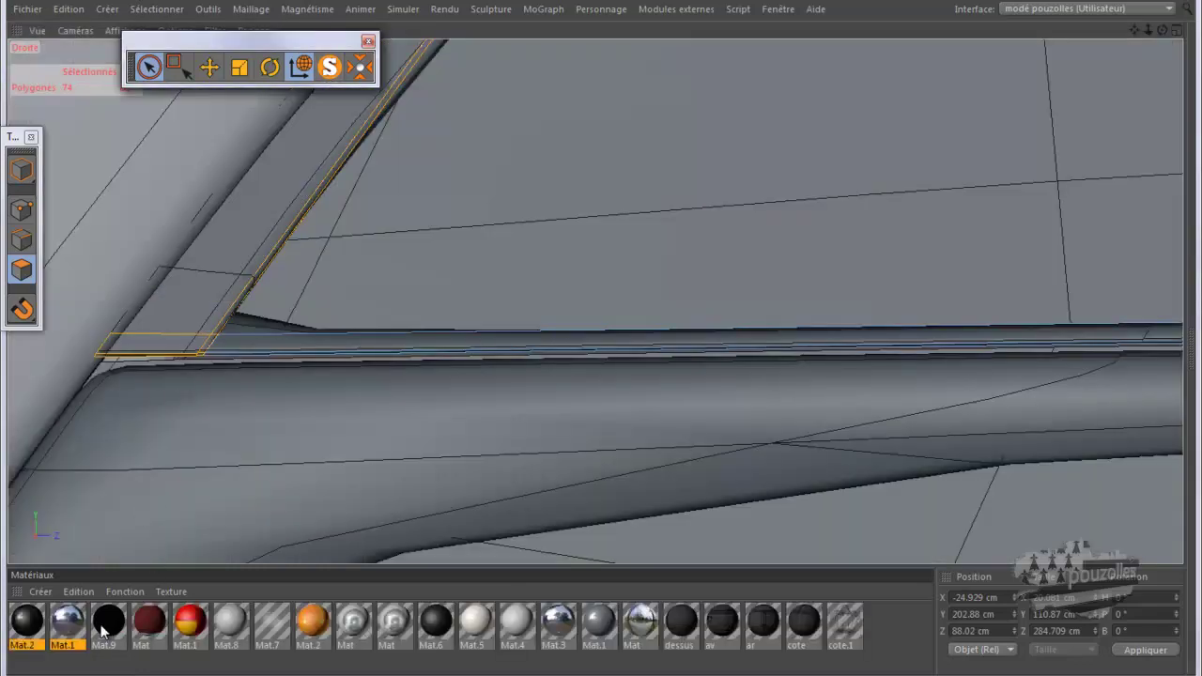
- Try to assign material Mat.1 by dropping it onto contour H's slanted side, and undo the assignment
{"action": "left_click", "coordinate": [64, 625]}
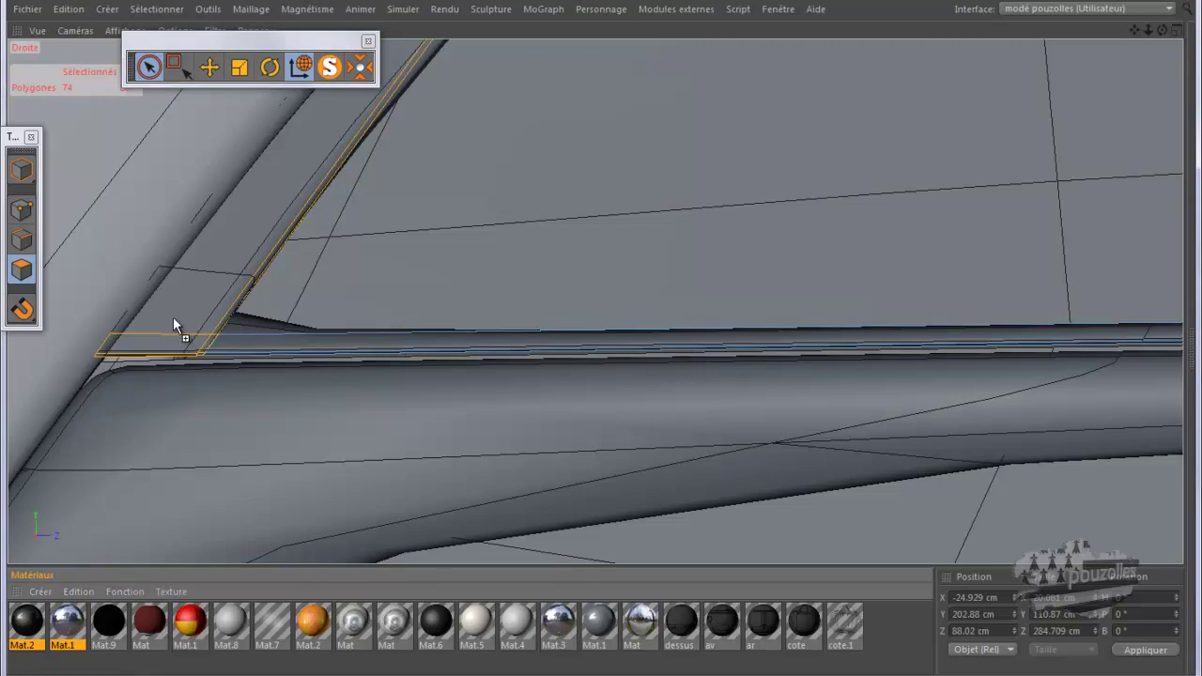
{"action": "left_click_drag", "start_coordinate": [173, 319], "coordinate": [173, 319]}
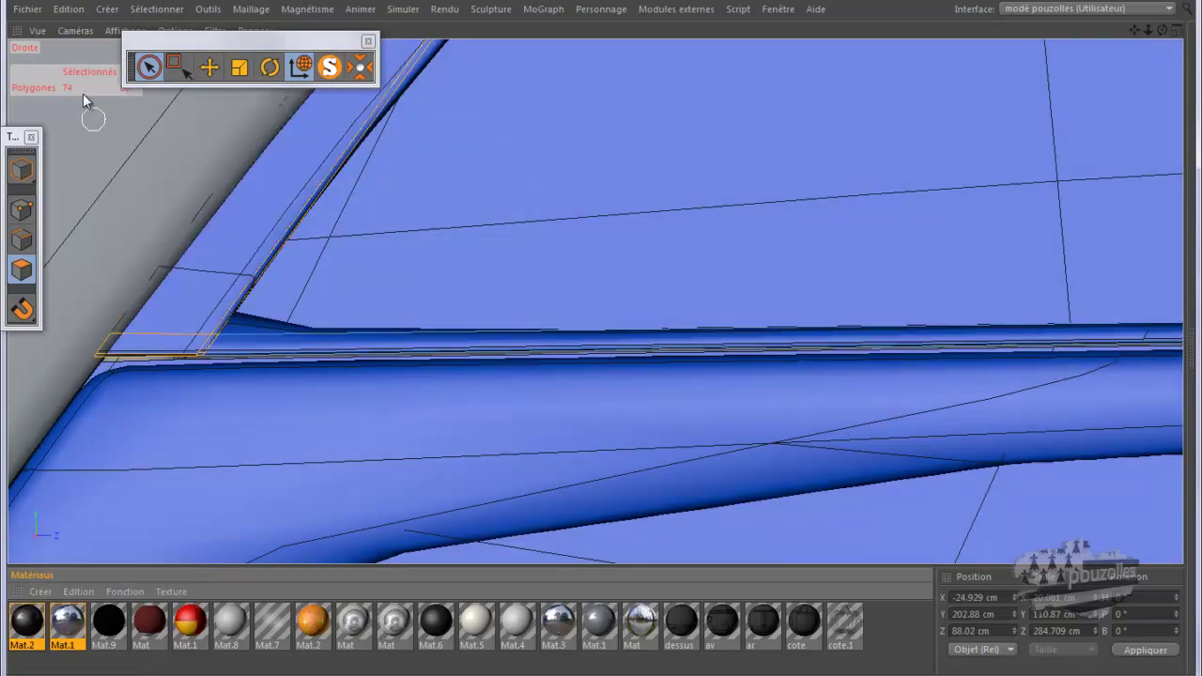
{"action": "left_click", "coordinate": [69, 8]}
{"action": "left_click", "coordinate": [86, 31]}
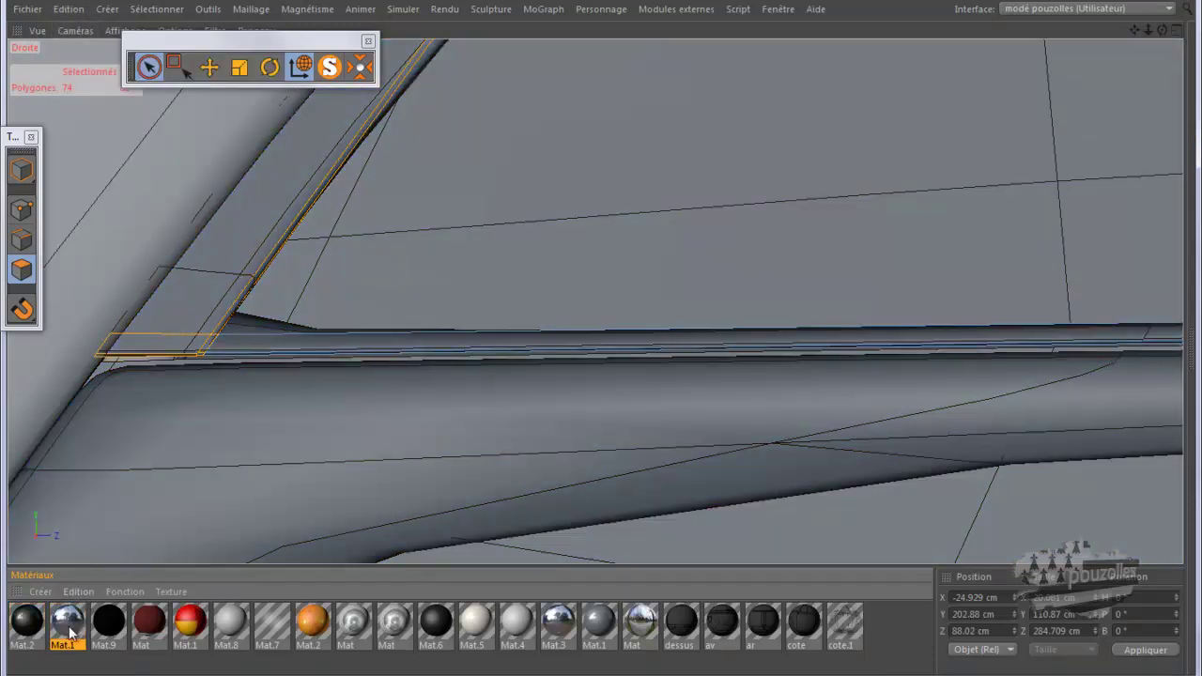
- Apply only material Mat.1 to the selected polygons of contour H
{"action": "left_click", "coordinate": [79, 591]}
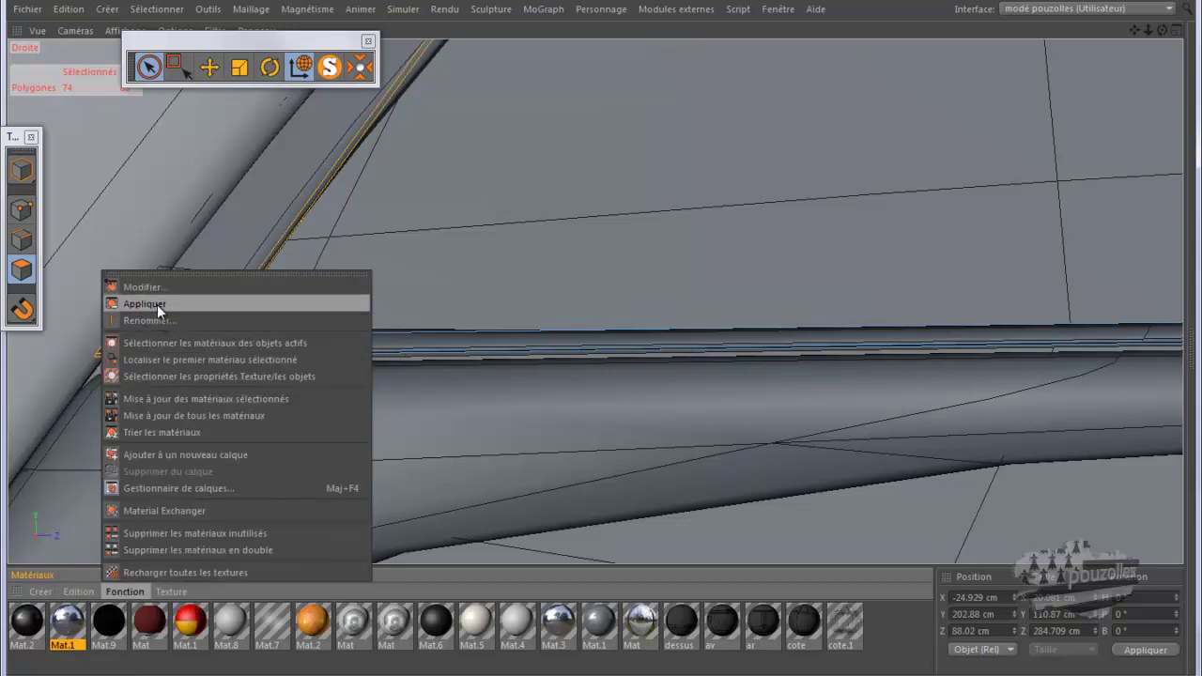
{"action": "left_click", "coordinate": [157, 303]}
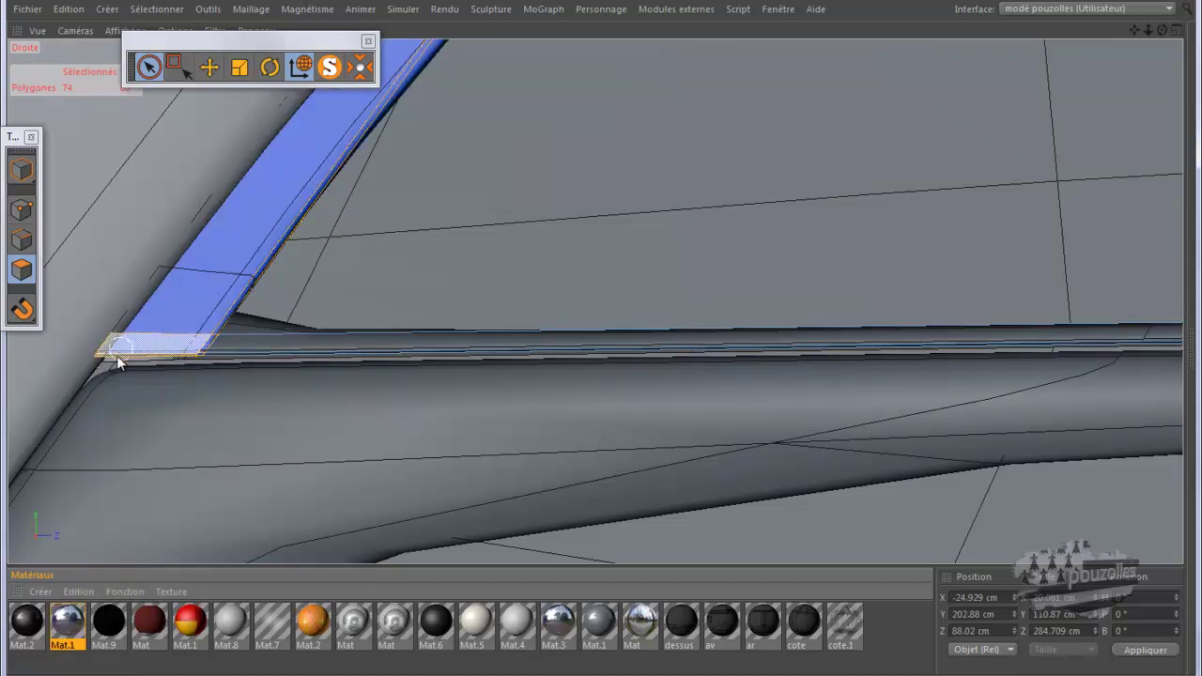
{"action": "scroll", "coordinate": [330, 330], "scroll_direction": "up", "scroll_amount": 4}
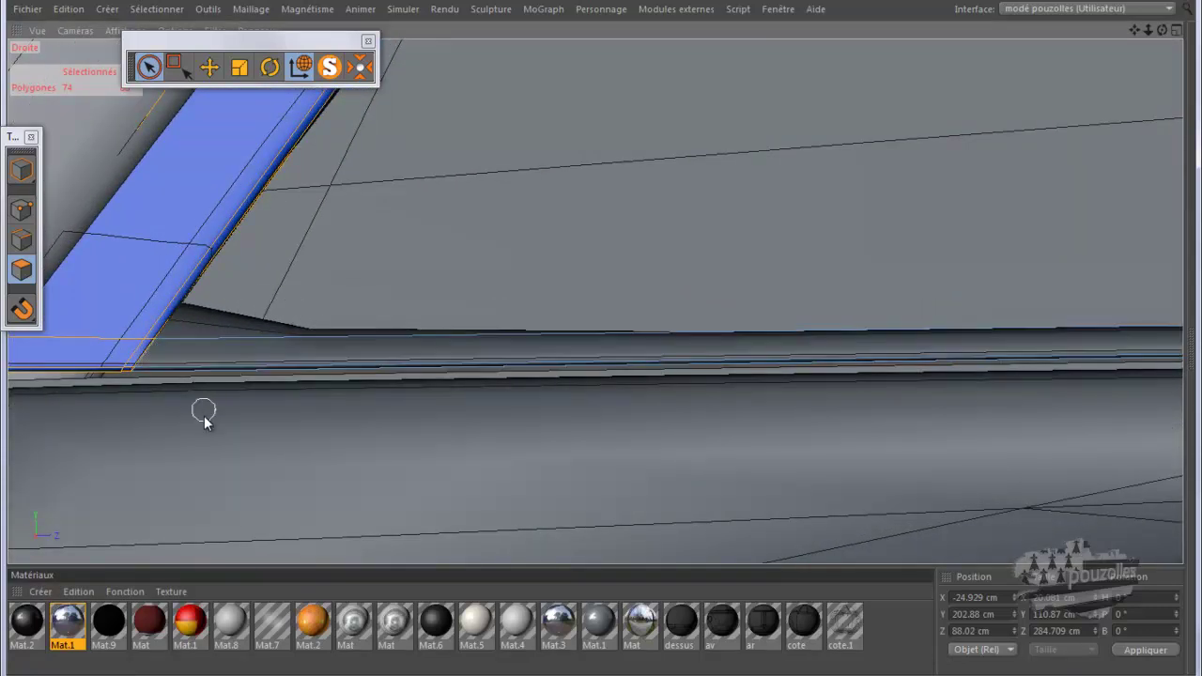
- In point mode, cut another loop across the bar just beside its junction with the slanted side
{"action": "left_click", "coordinate": [21, 209]}
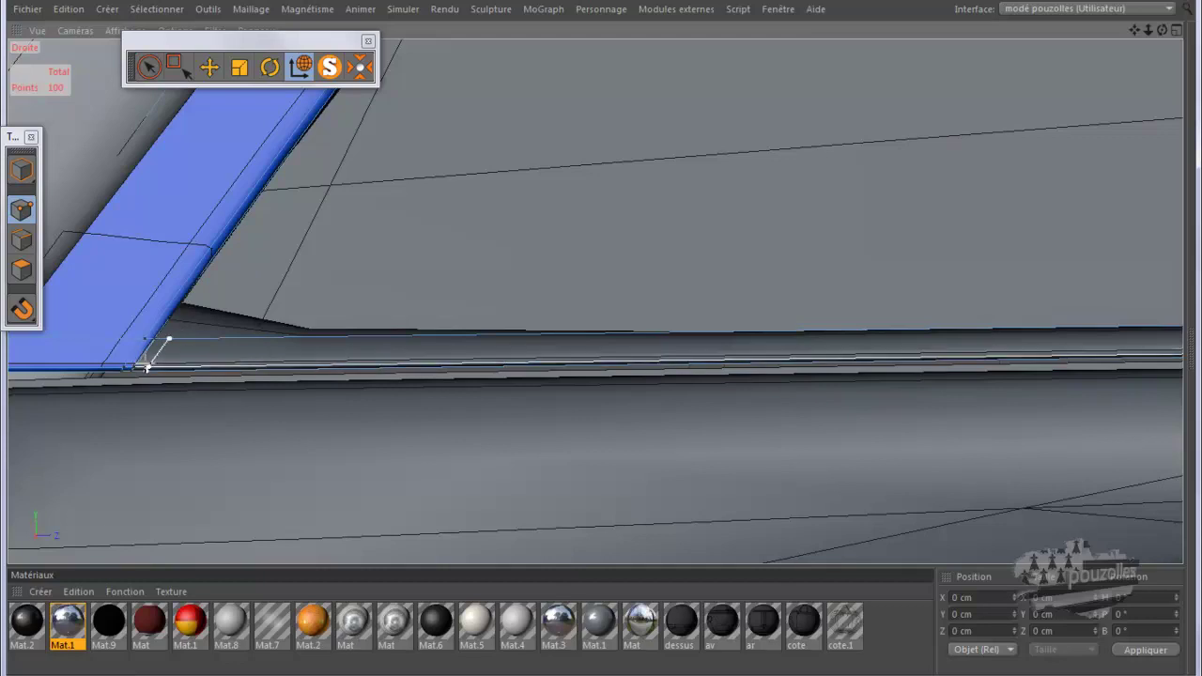
{"action": "key", "text": "F5"}
{"action": "key", "text": "F2"}
{"action": "key", "text": "F3"}
{"action": "scroll", "coordinate": [168, 376], "scroll_direction": "up", "scroll_amount": 5}
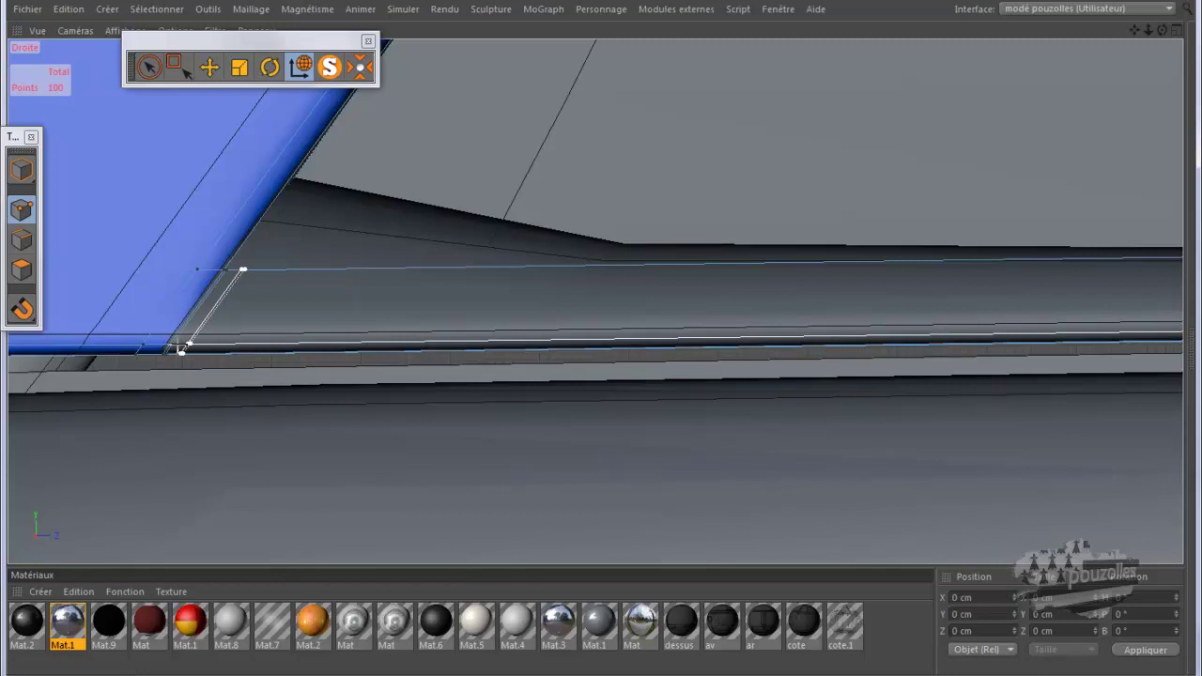
{"action": "left_click", "coordinate": [178, 350]}
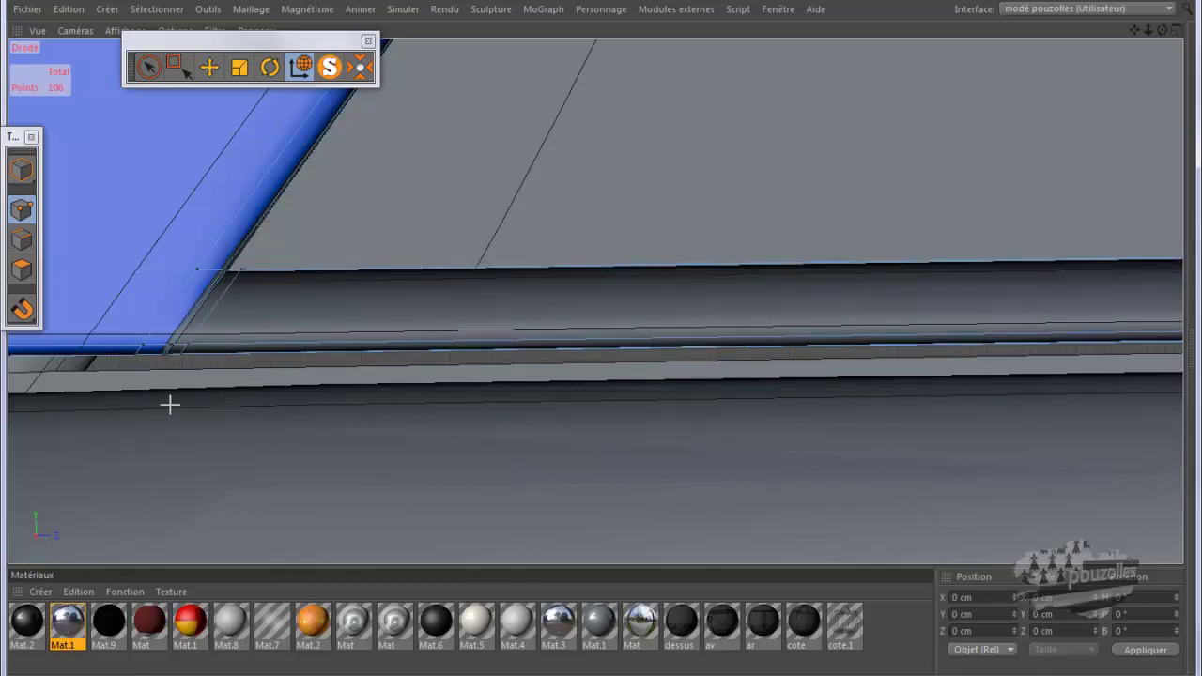
- Isolate contour H and cut two closely spaced loops across the bar beside the upright, restoring the full display
{"action": "left_click_drag", "start_coordinate": [168, 400], "coordinate": [77, 401], "text": "alt"}
{"action": "left_click_drag", "start_coordinate": [1134, 30], "coordinate": [493, 352]}
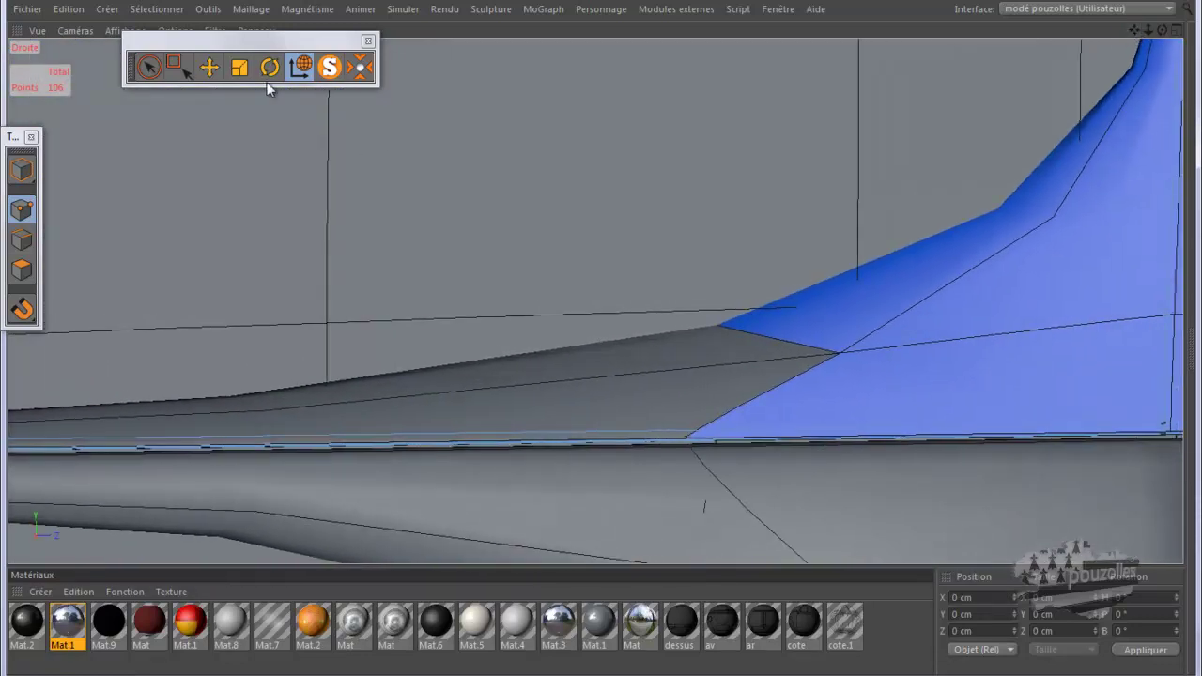
{"action": "left_click", "coordinate": [331, 68]}
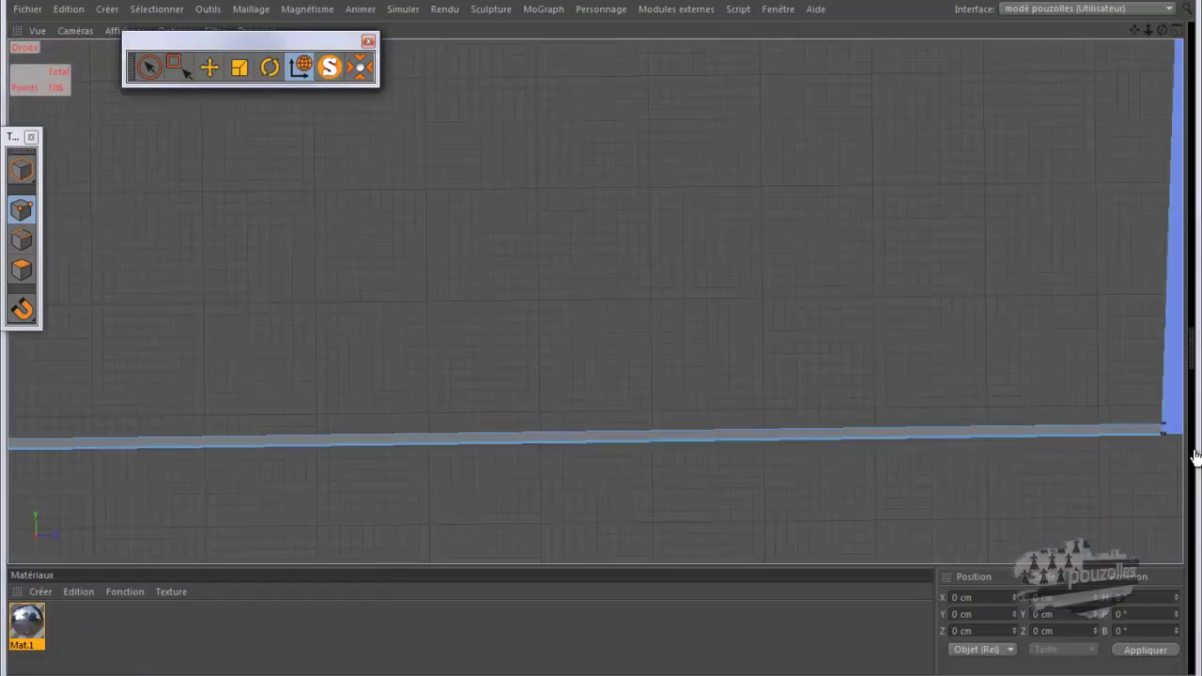
{"action": "scroll", "coordinate": [1165, 430], "scroll_direction": "up", "scroll_amount": 5}
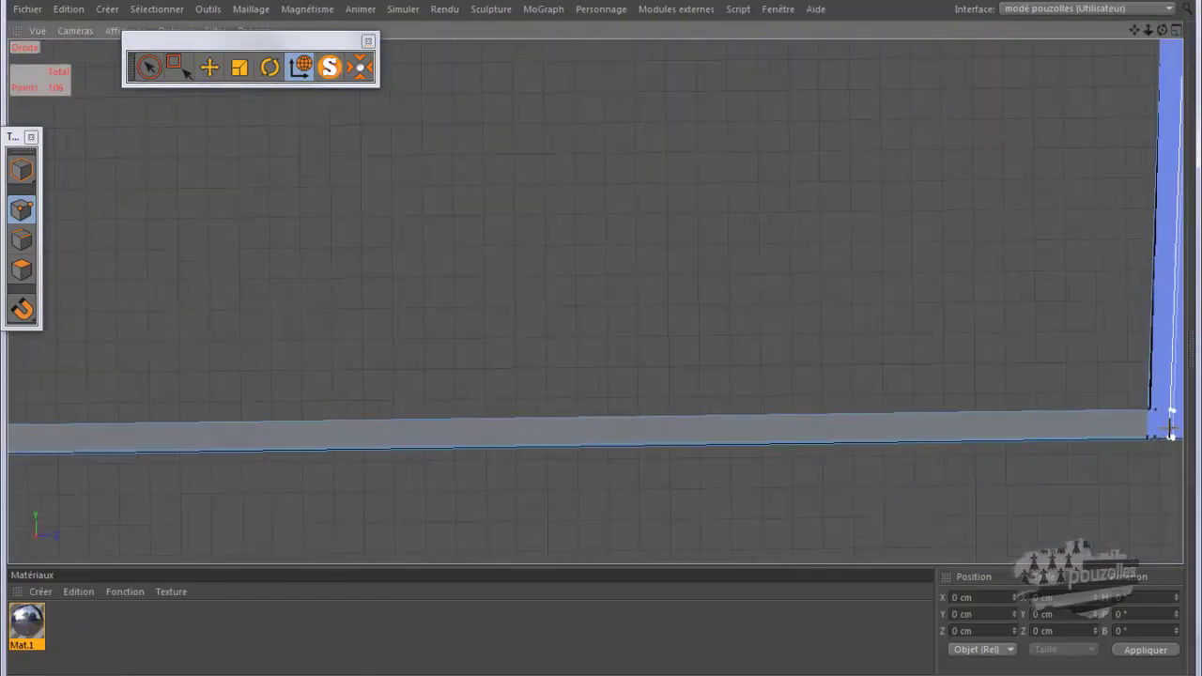
{"action": "scroll", "coordinate": [1157, 425], "scroll_direction": "up", "scroll_amount": 3}
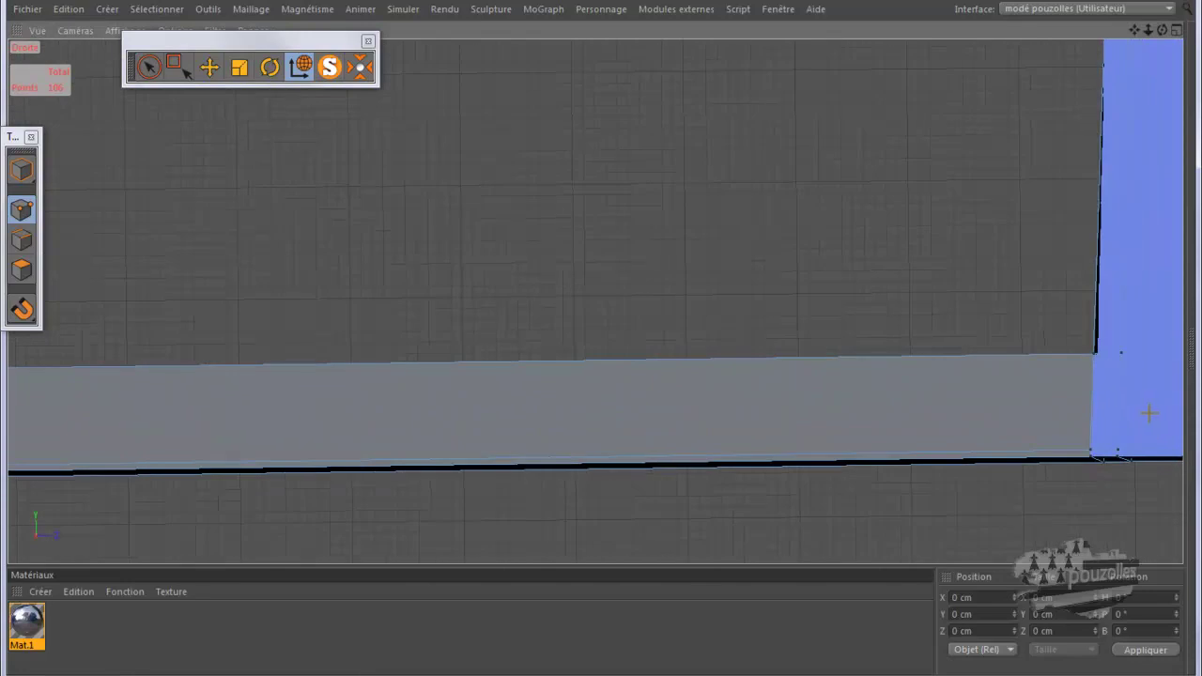
{"action": "scroll", "coordinate": [1122, 366], "scroll_direction": "up", "scroll_amount": 2}
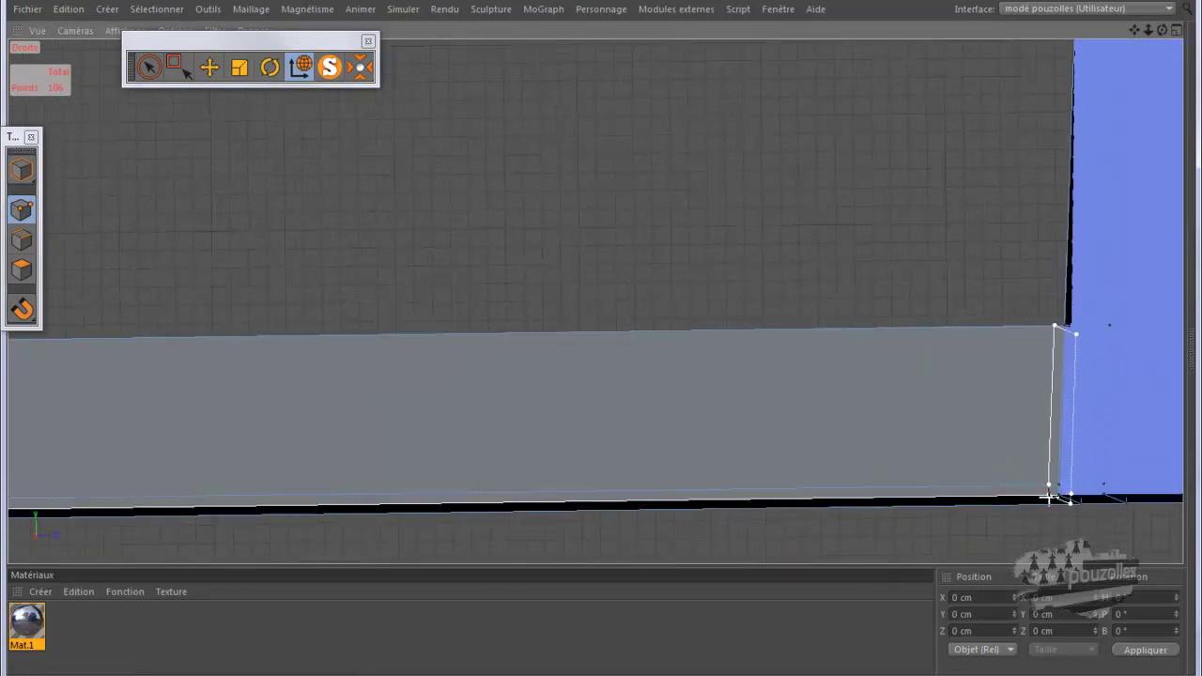
{"action": "left_click", "coordinate": [1050, 497]}
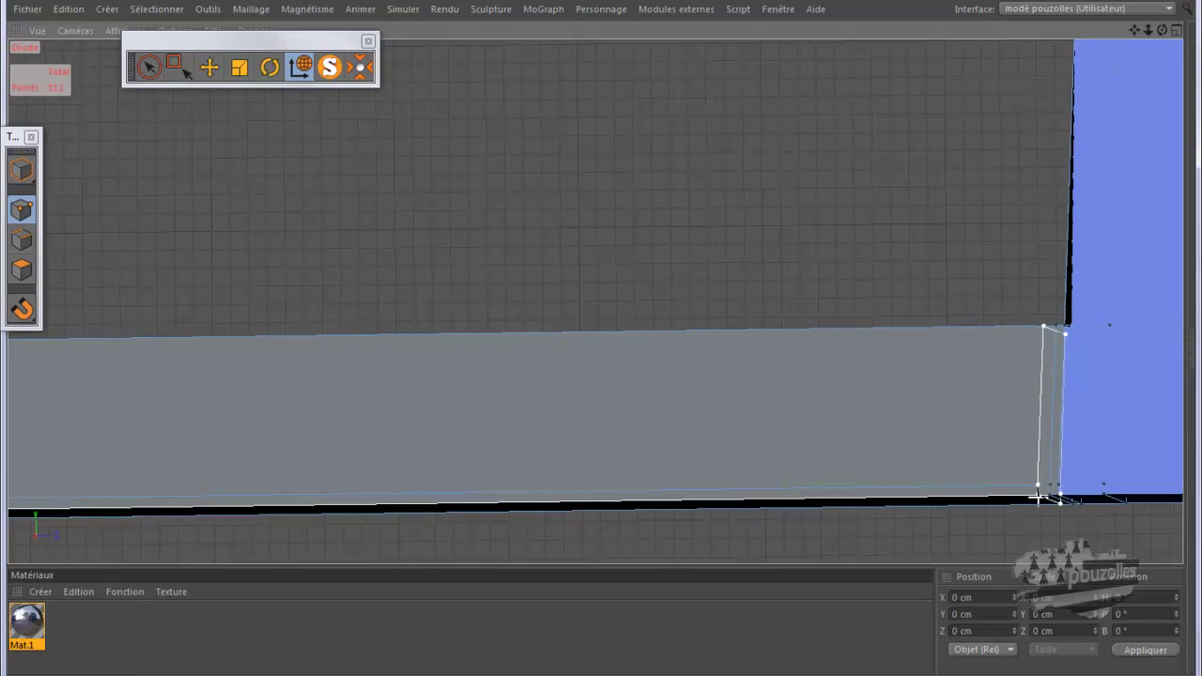
{"action": "left_click", "coordinate": [1041, 498]}
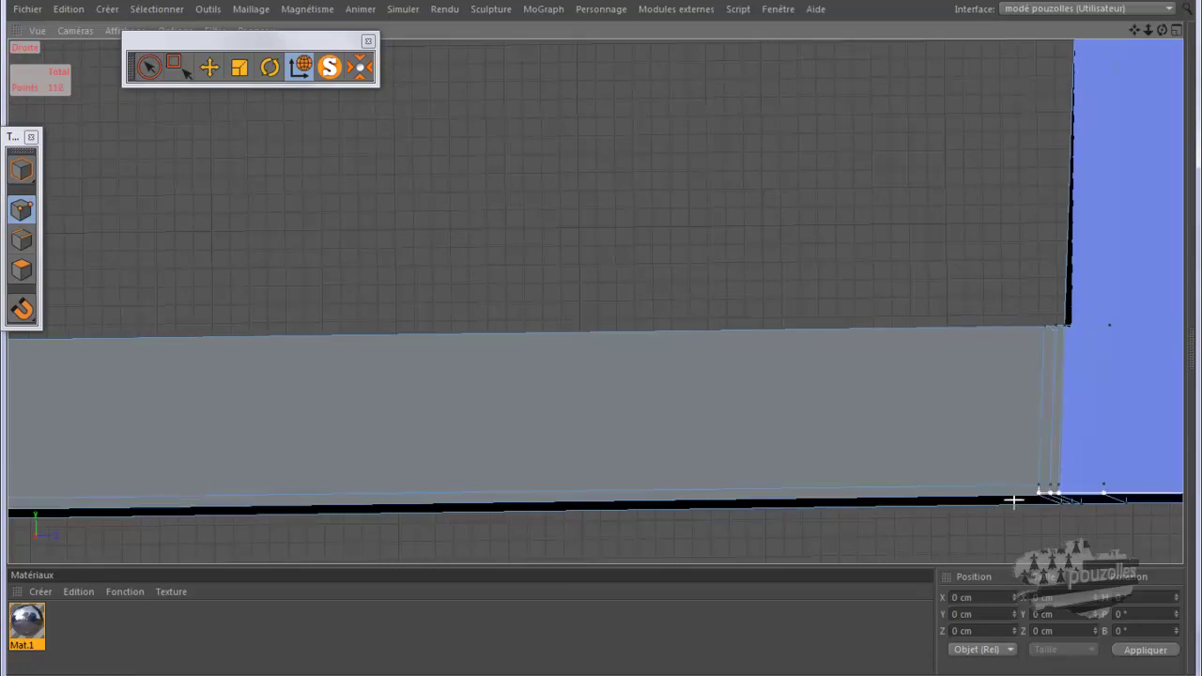
{"action": "left_click", "coordinate": [331, 75]}
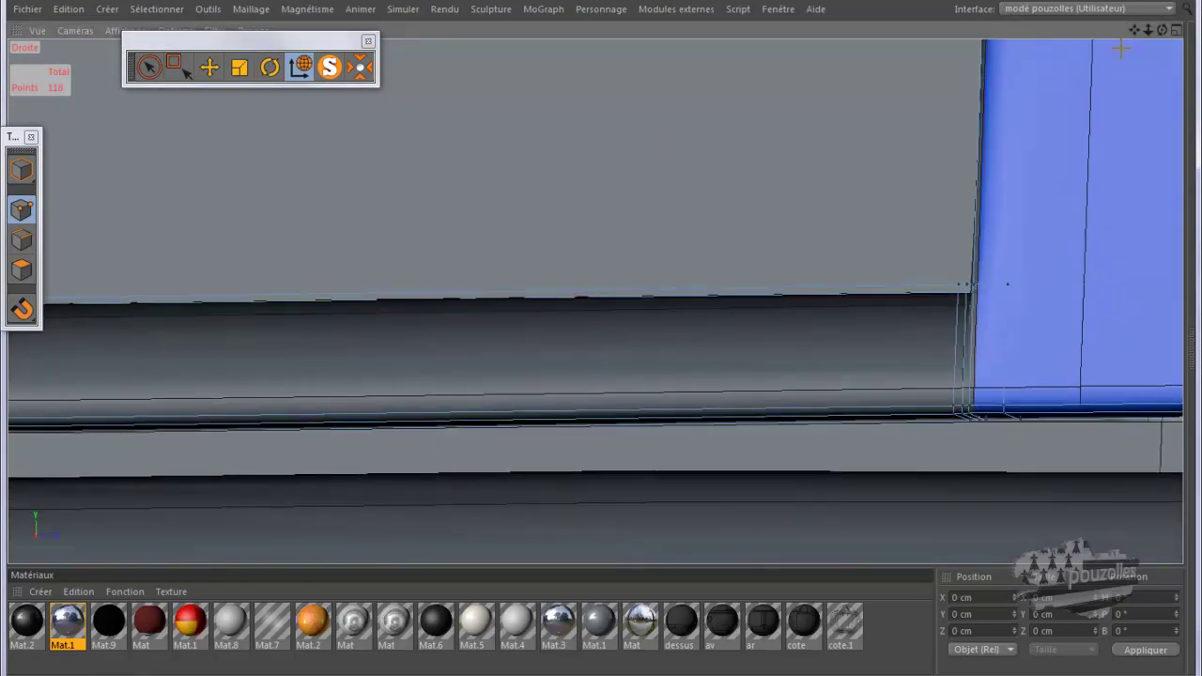
- In the perspective view, cut a loop across the foot of the slanted side just above the bar
{"action": "middle_click", "coordinate": [250, 260]}
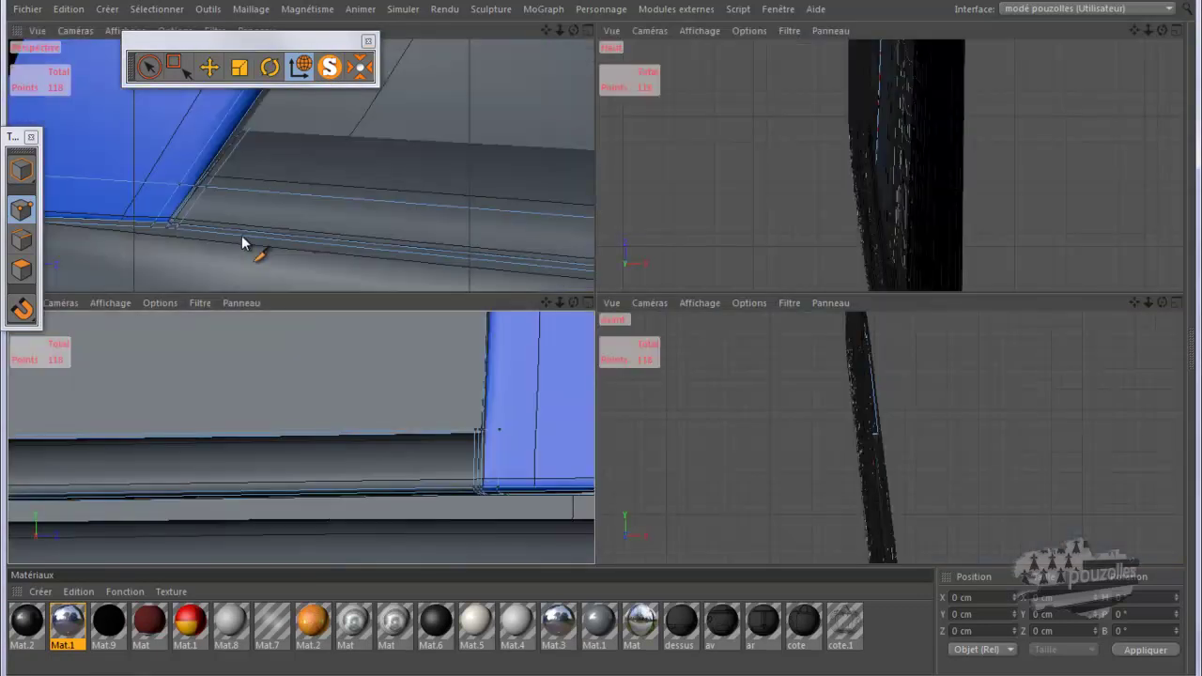
{"action": "middle_click", "coordinate": [242, 236]}
{"action": "left_click_drag", "start_coordinate": [239, 235], "coordinate": [280, 234], "text": "alt"}
{"action": "mouse_move", "coordinate": [585, 341]}
{"action": "left_mouse_down", "text": "alt"}
{"action": "mouse_move", "coordinate": [611, 336]}
{"action": "mouse_move", "coordinate": [585, 342]}
{"action": "mouse_move", "coordinate": [602, 347]}
{"action": "left_mouse_up", "text": "alt"}
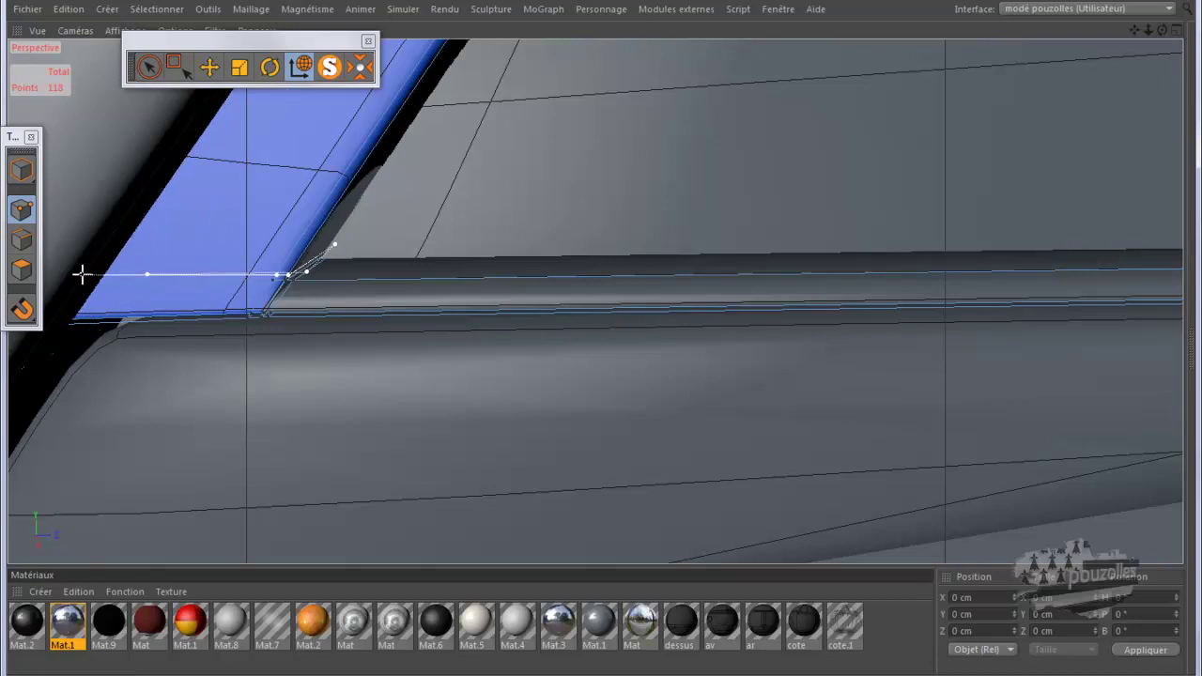
{"action": "left_click", "coordinate": [81, 273]}
- Cut a matching loop across the foot of the upright just above the bar's upper edge
{"action": "left_click_drag", "start_coordinate": [692, 178], "coordinate": [723, 189], "text": "alt"}
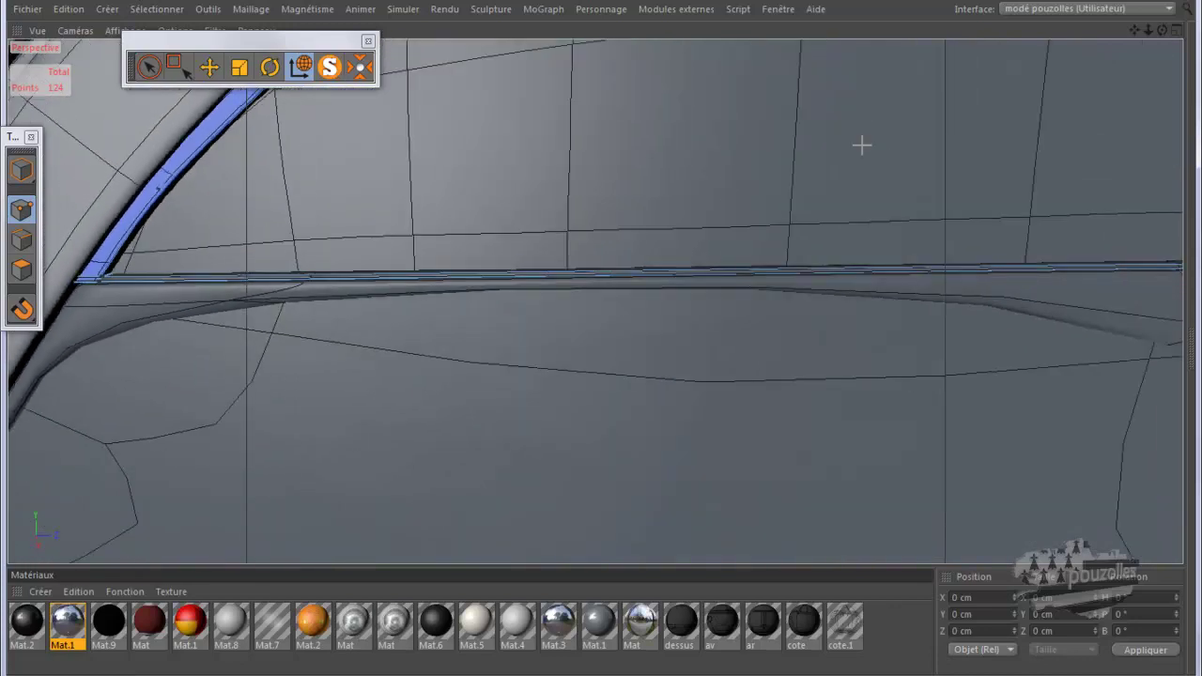
{"action": "mouse_move", "coordinate": [1129, 29]}
{"action": "left_mouse_down"}
{"action": "mouse_move", "coordinate": [574, 342]}
{"action": "mouse_move", "coordinate": [1128, 29]}
{"action": "left_mouse_up"}
{"action": "mouse_move", "coordinate": [862, 347]}
{"action": "left_mouse_down", "text": "alt"}
{"action": "mouse_move", "coordinate": [848, 345]}
{"action": "mouse_move", "coordinate": [872, 372]}
{"action": "mouse_move", "coordinate": [873, 357]}
{"action": "left_mouse_up", "text": "alt"}
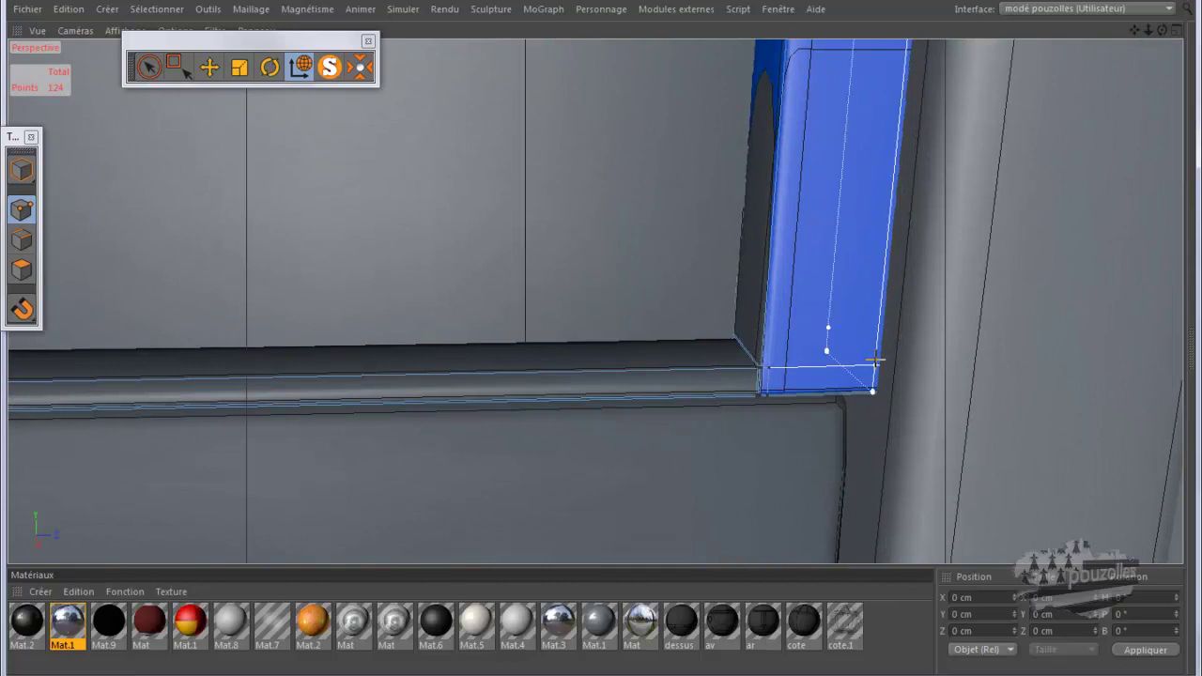
{"action": "left_click", "coordinate": [877, 358]}
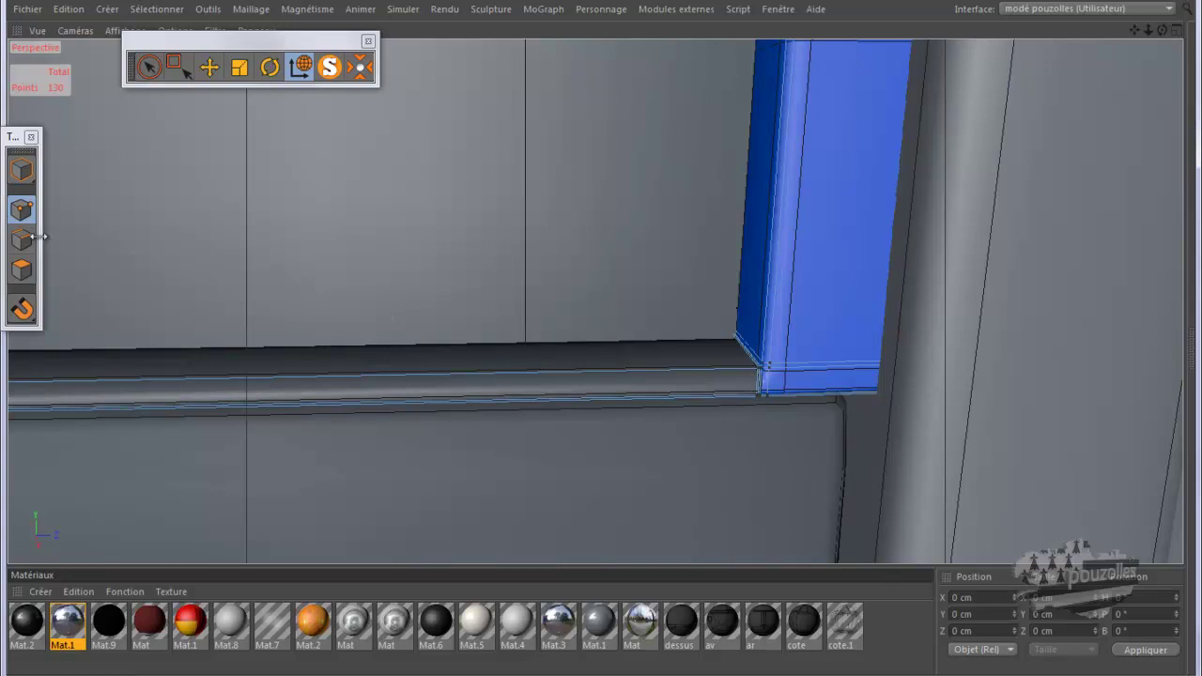
- Switch to polygon mode with the live selection tool and isolate contour H in the right side view
{"action": "left_click", "coordinate": [21, 268]}
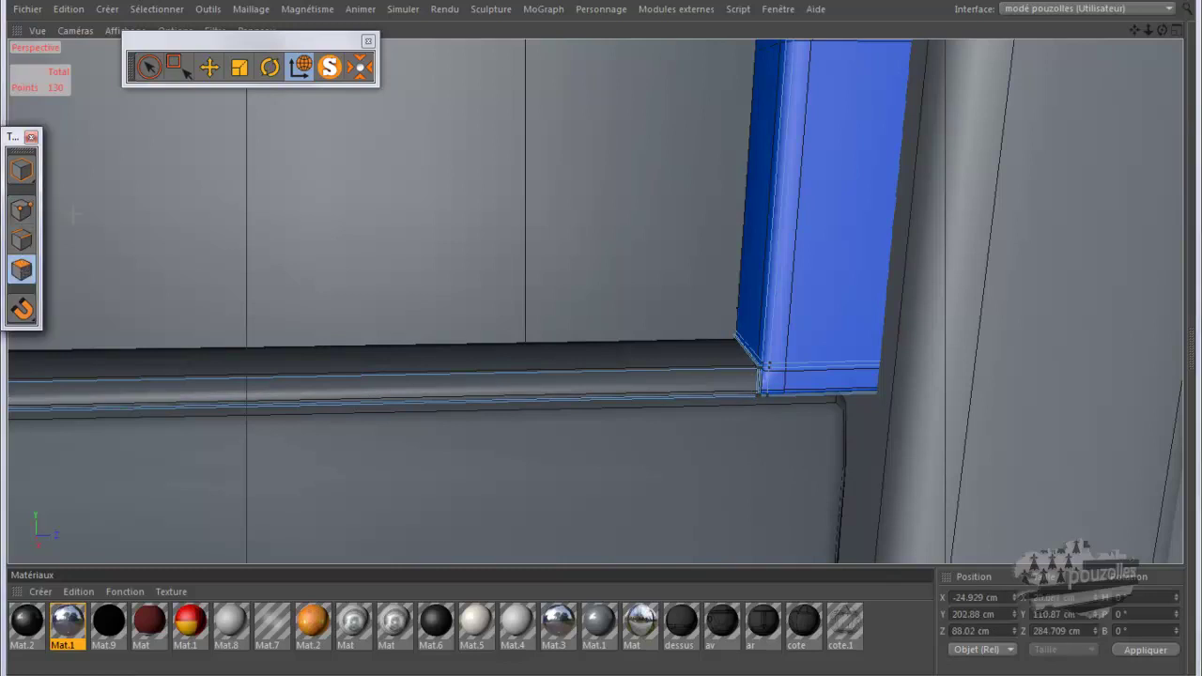
{"action": "left_click", "coordinate": [150, 69]}
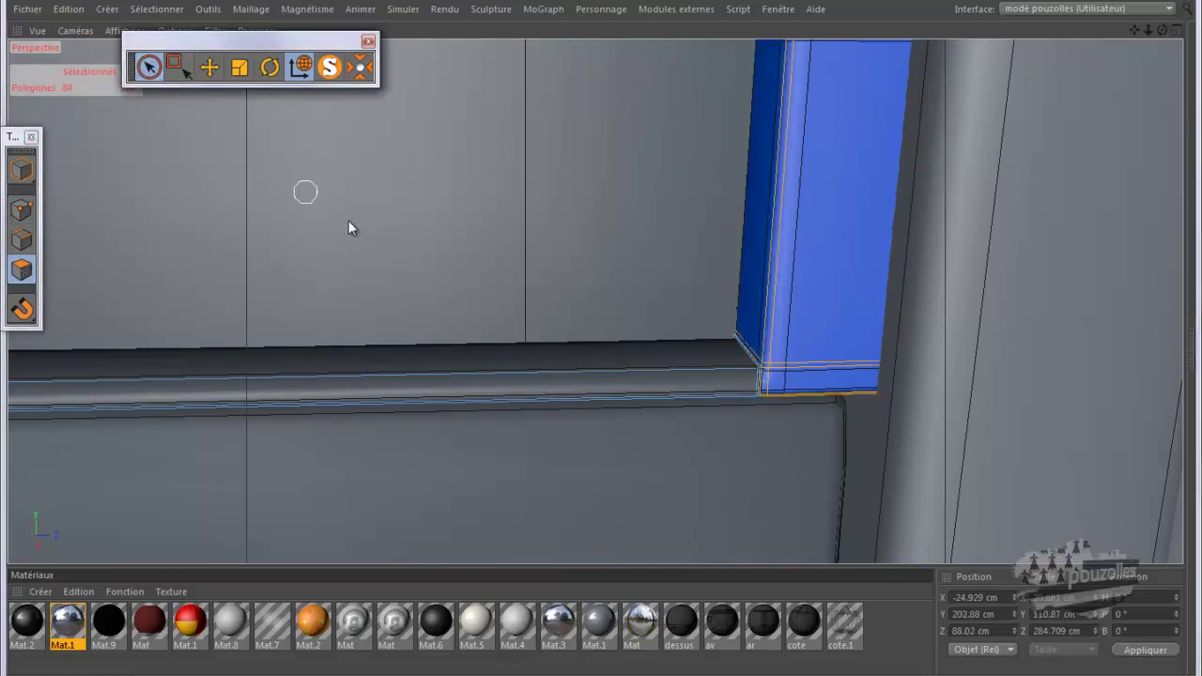
{"action": "middle_click", "coordinate": [354, 226]}
{"action": "middle_click", "coordinate": [379, 478]}
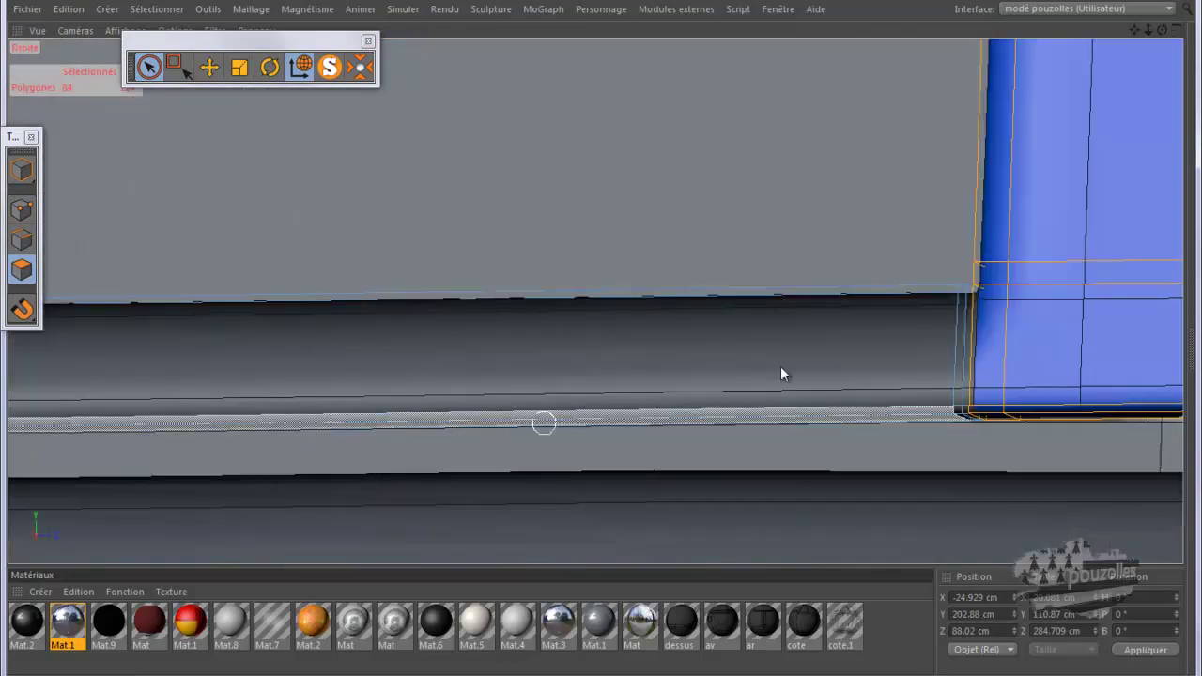
{"action": "scroll", "coordinate": [1038, 338], "scroll_direction": "up", "scroll_amount": 2}
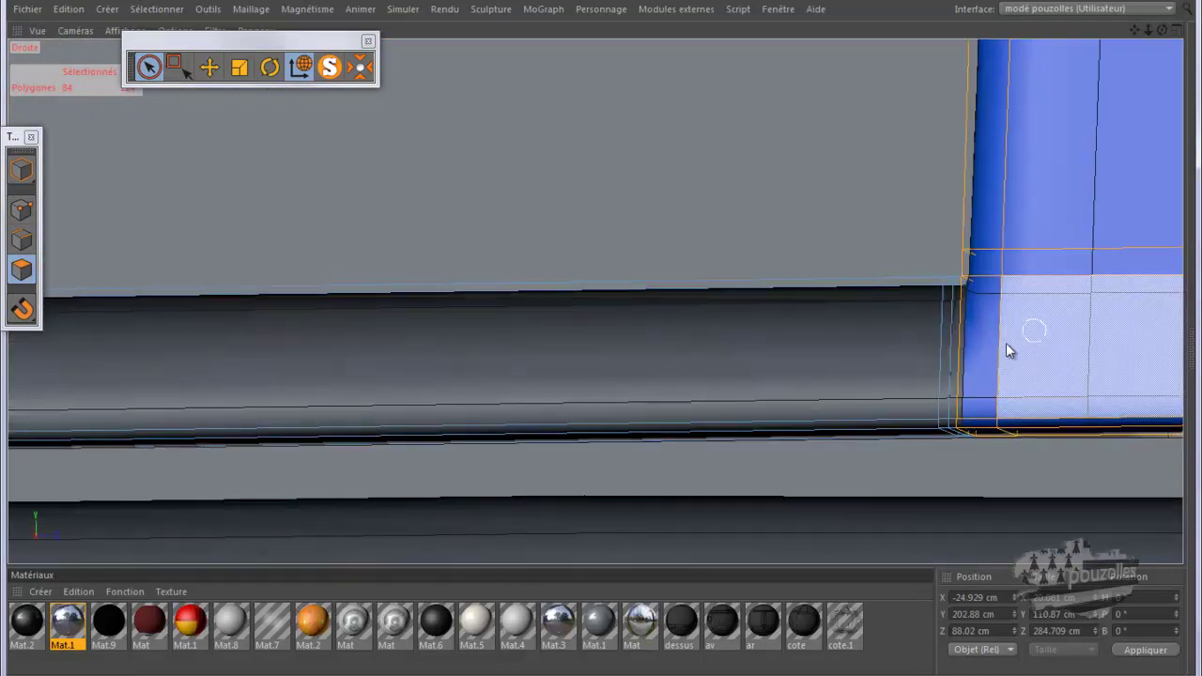
{"action": "left_click", "coordinate": [330, 70]}
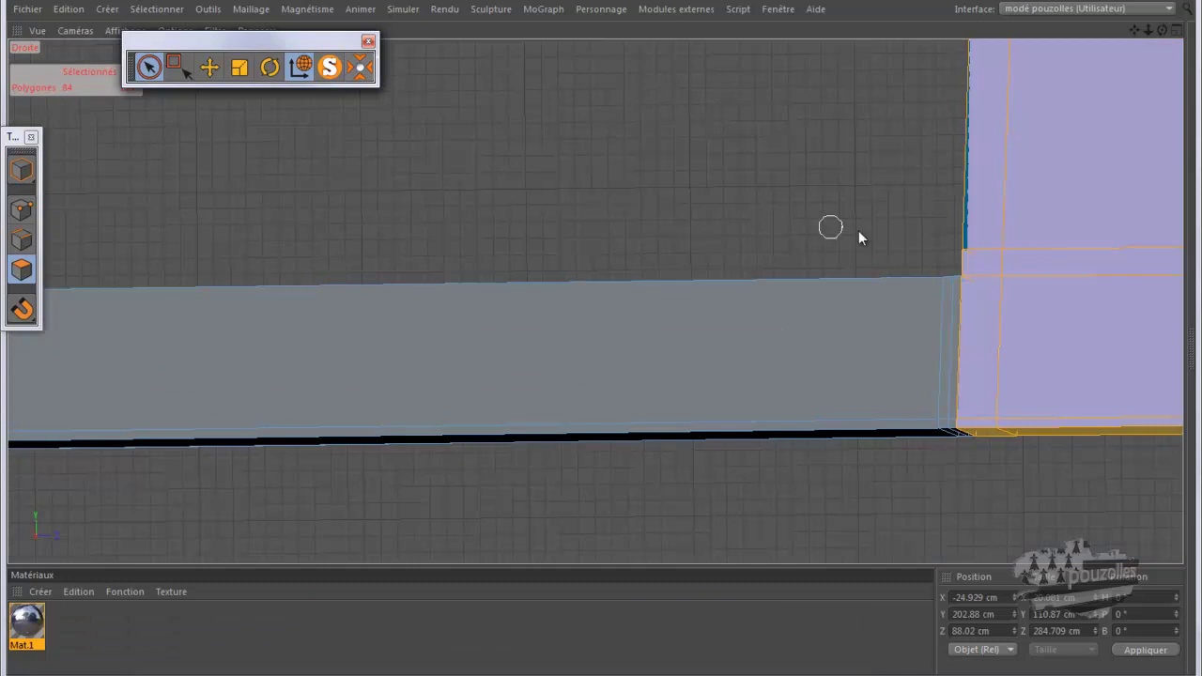
- Select the lower bar's polygons, including its thin lower strips and the narrow faces beside the upright
{"action": "left_click", "coordinate": [901, 226]}
{"action": "left_click", "coordinate": [943, 274]}
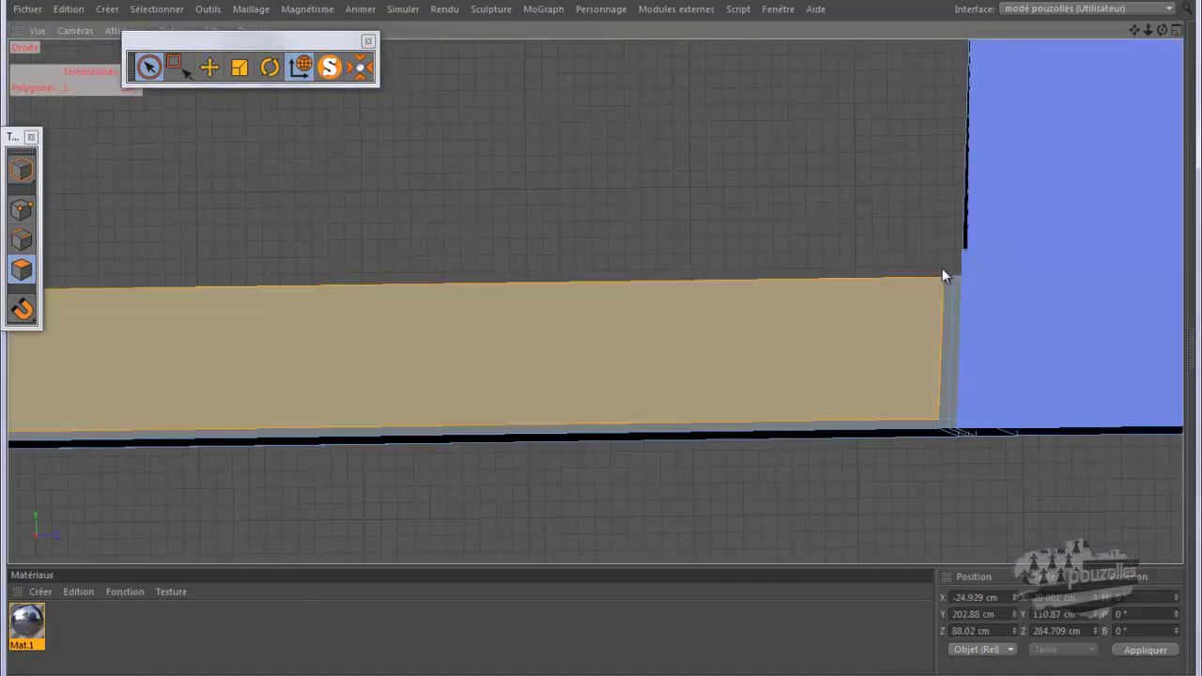
{"action": "left_click", "coordinate": [937, 429], "text": "shift"}
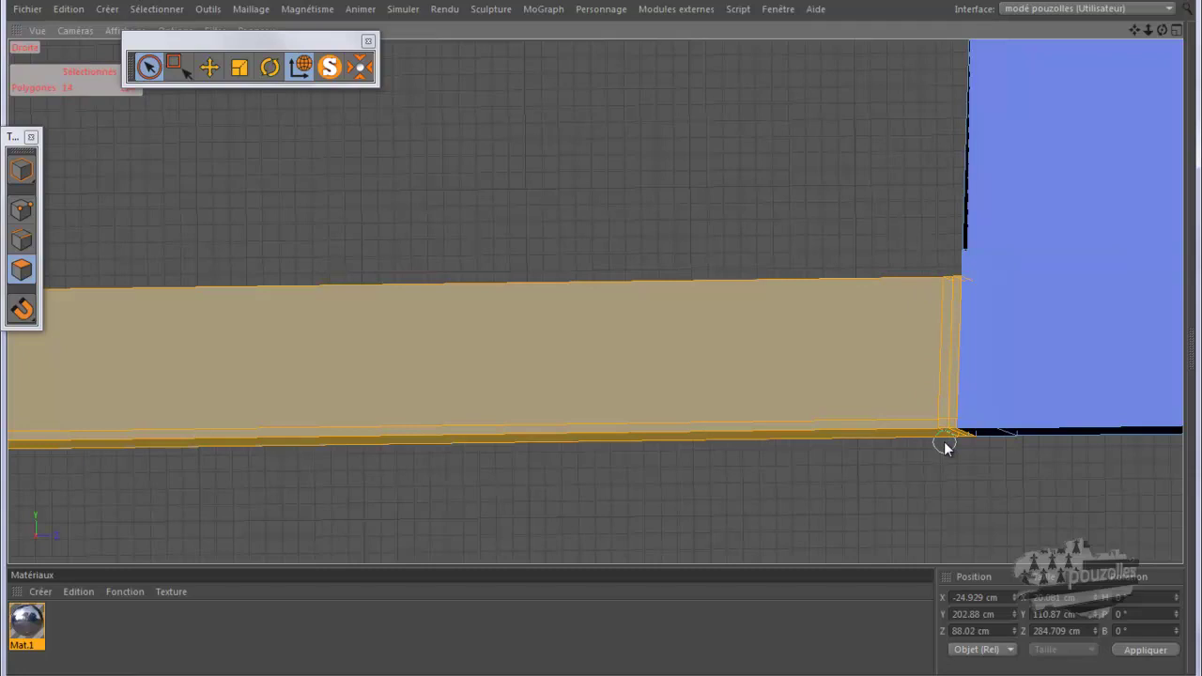
{"action": "left_click_drag", "start_coordinate": [944, 441], "coordinate": [954, 264]}
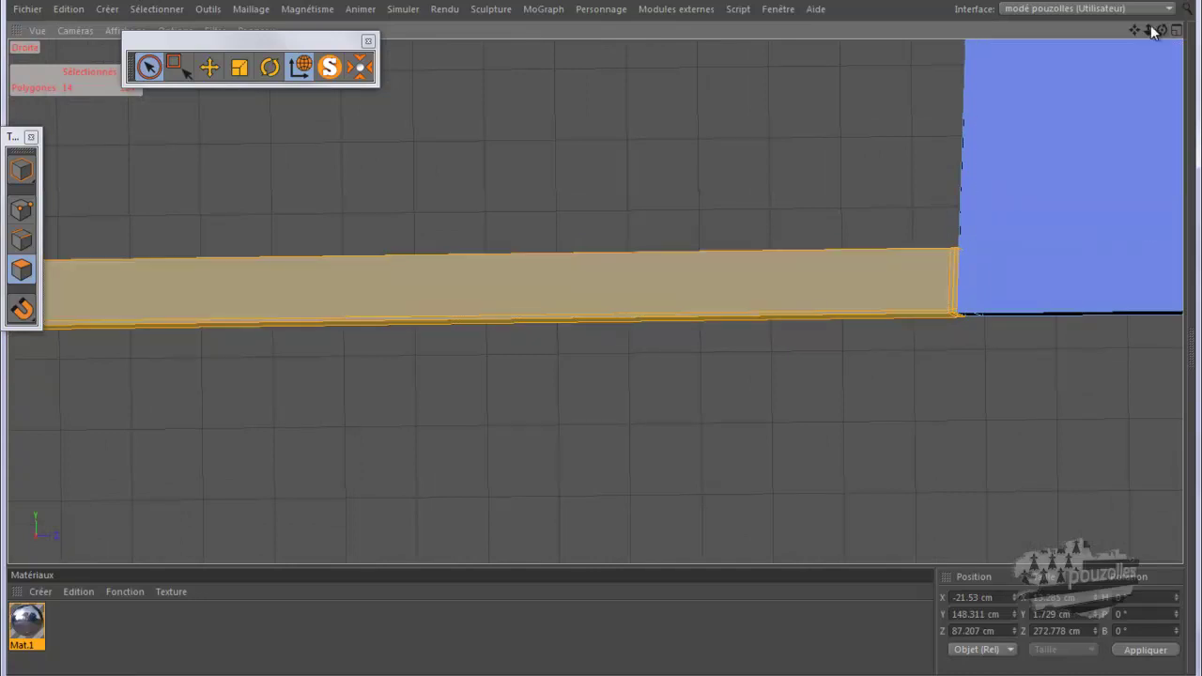
- Add the bar's narrow faces beside the slanted side to the selection, undoing the accidental deselection of its long face
{"action": "scroll", "coordinate": [746, 310], "scroll_direction": "down", "scroll_amount": 2}
{"action": "scroll", "coordinate": [899, 355], "scroll_direction": "down", "scroll_amount": 5}
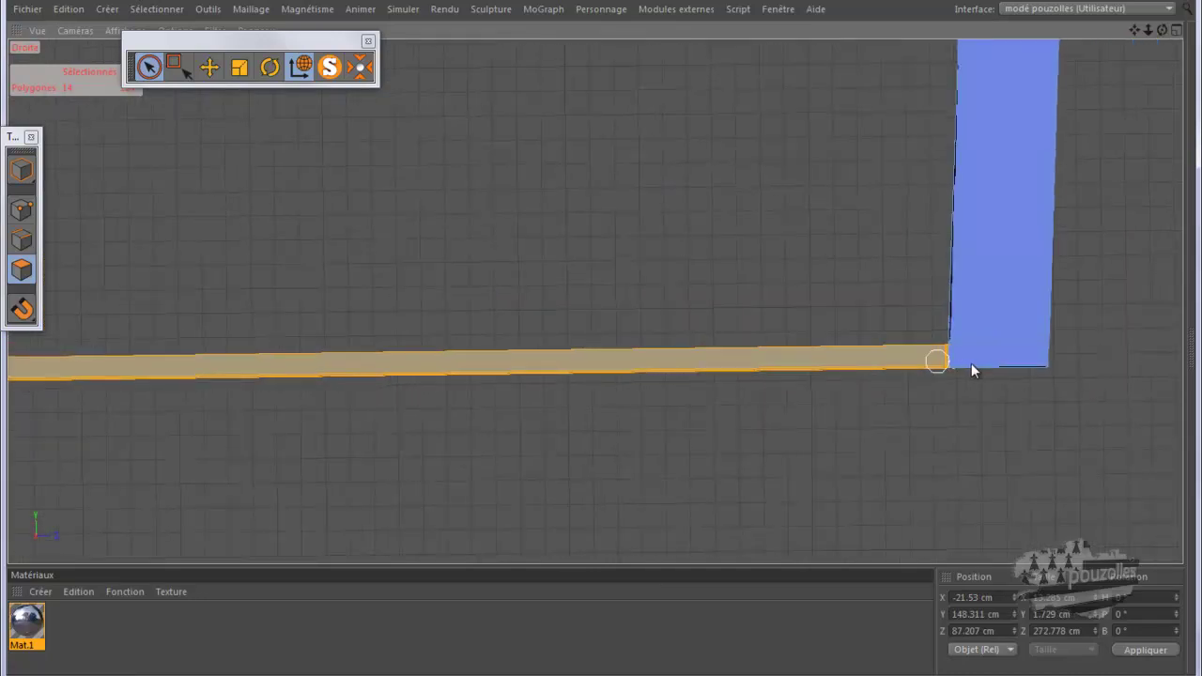
{"action": "scroll", "coordinate": [972, 363], "scroll_direction": "down", "scroll_amount": 5}
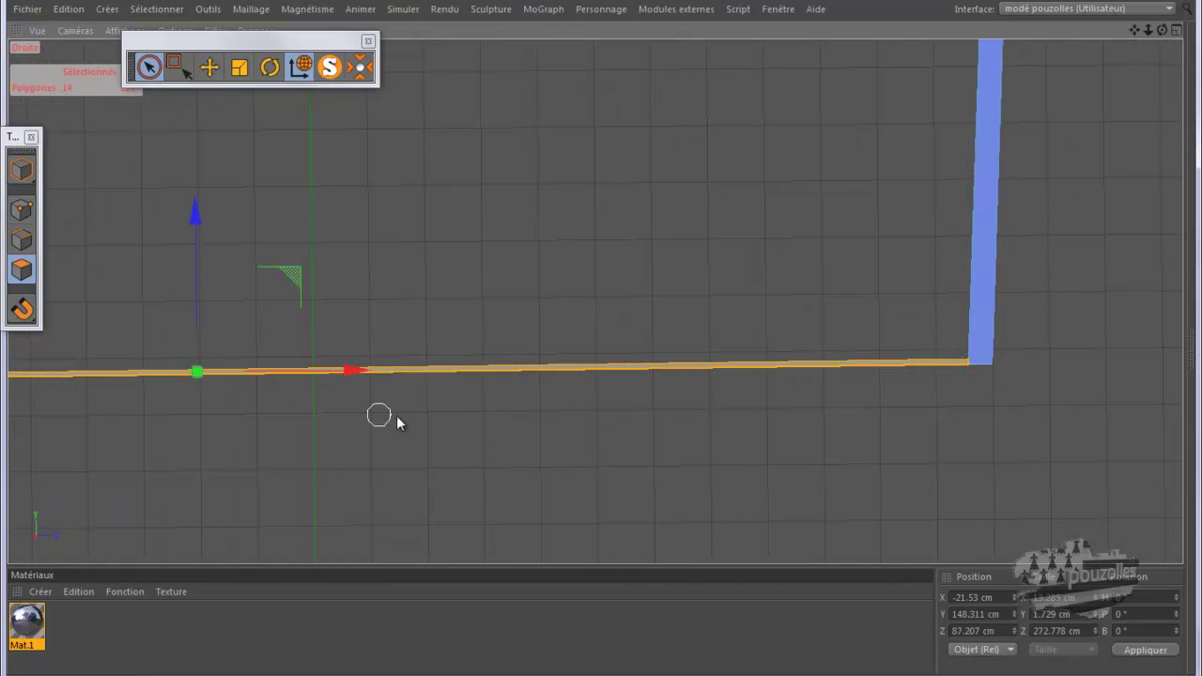
{"action": "scroll", "coordinate": [317, 395], "scroll_direction": "up", "scroll_amount": 6}
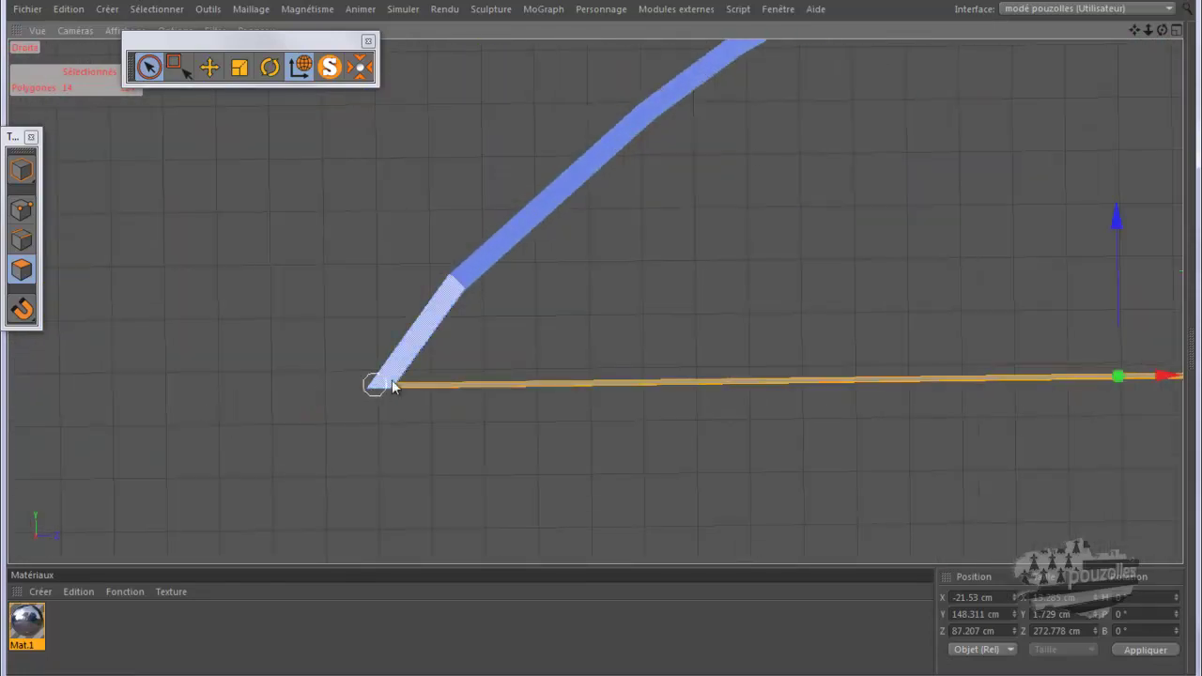
{"action": "scroll", "coordinate": [428, 388], "scroll_direction": "up", "scroll_amount": 5}
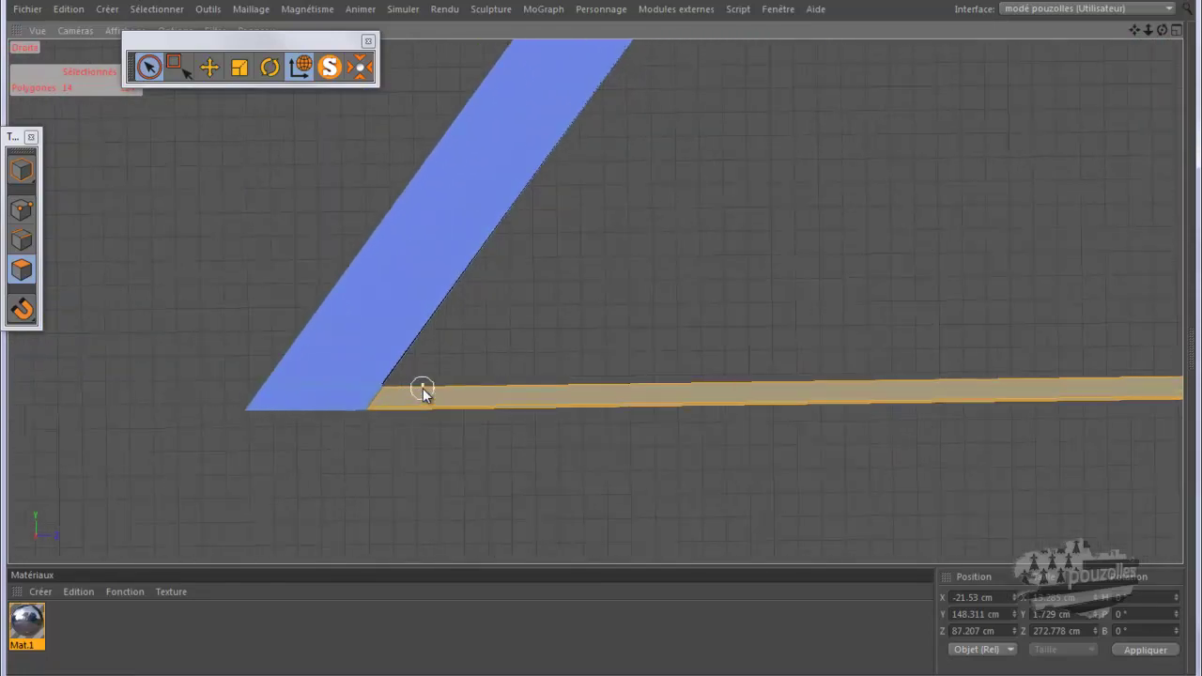
{"action": "scroll", "coordinate": [419, 391], "scroll_direction": "up", "scroll_amount": 3}
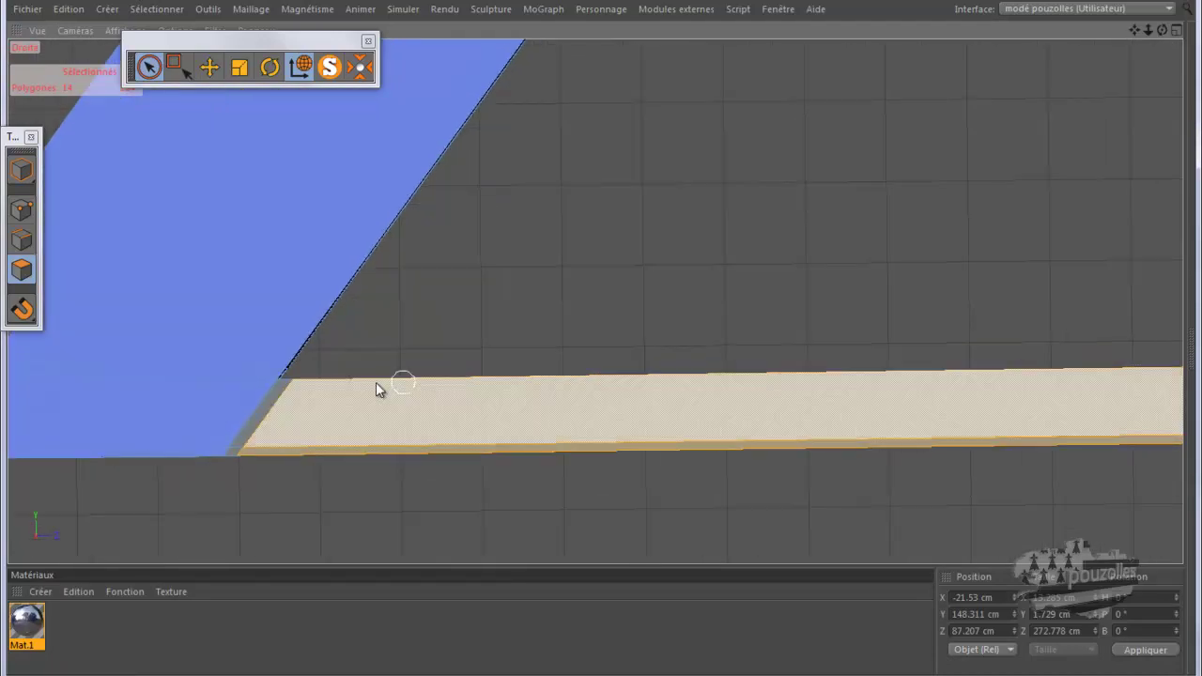
{"action": "left_click", "coordinate": [313, 381], "text": "ctrl"}
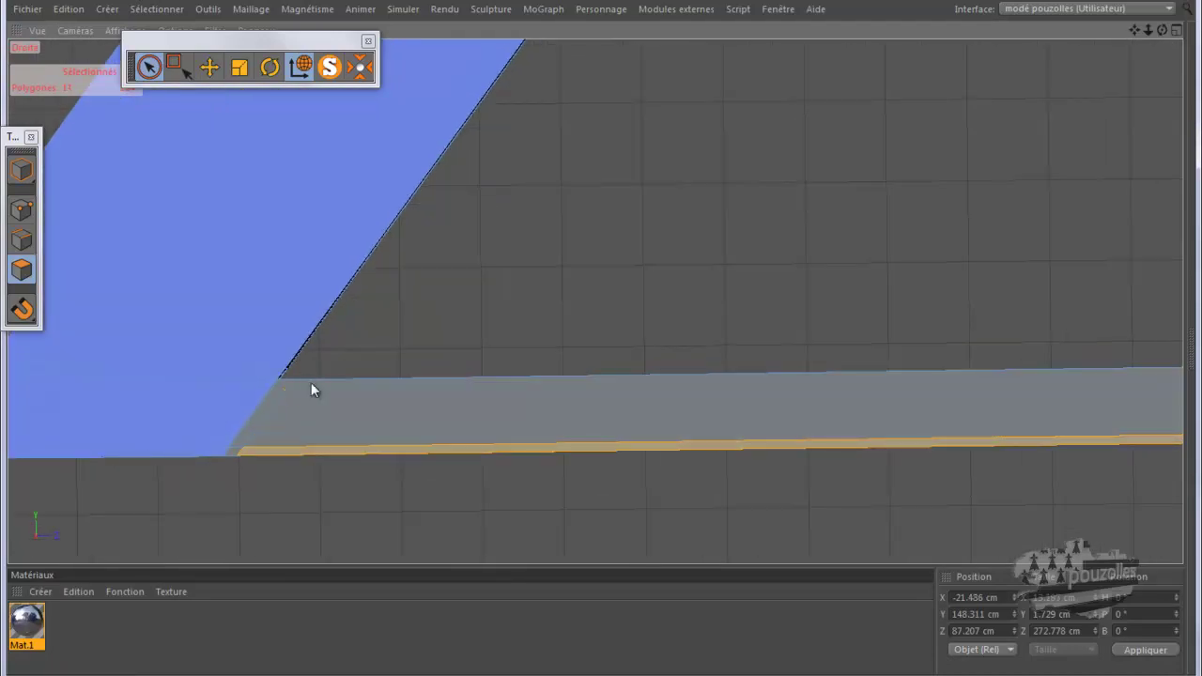
{"action": "left_click", "coordinate": [68, 10]}
{"action": "left_click", "coordinate": [85, 28]}
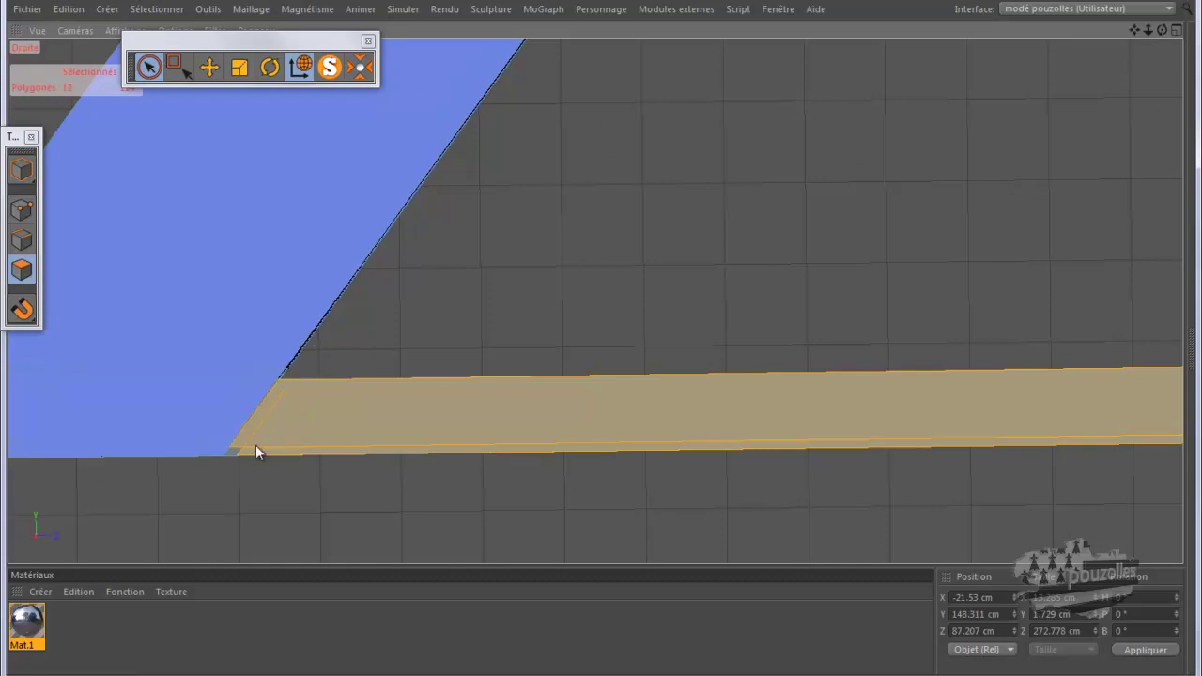
{"action": "middle_click", "coordinate": [227, 294]}
{"action": "middle_click", "coordinate": [226, 294]}
{"action": "right_click_drag", "start_coordinate": [419, 270], "coordinate": [390, 277], "text": "alt"}
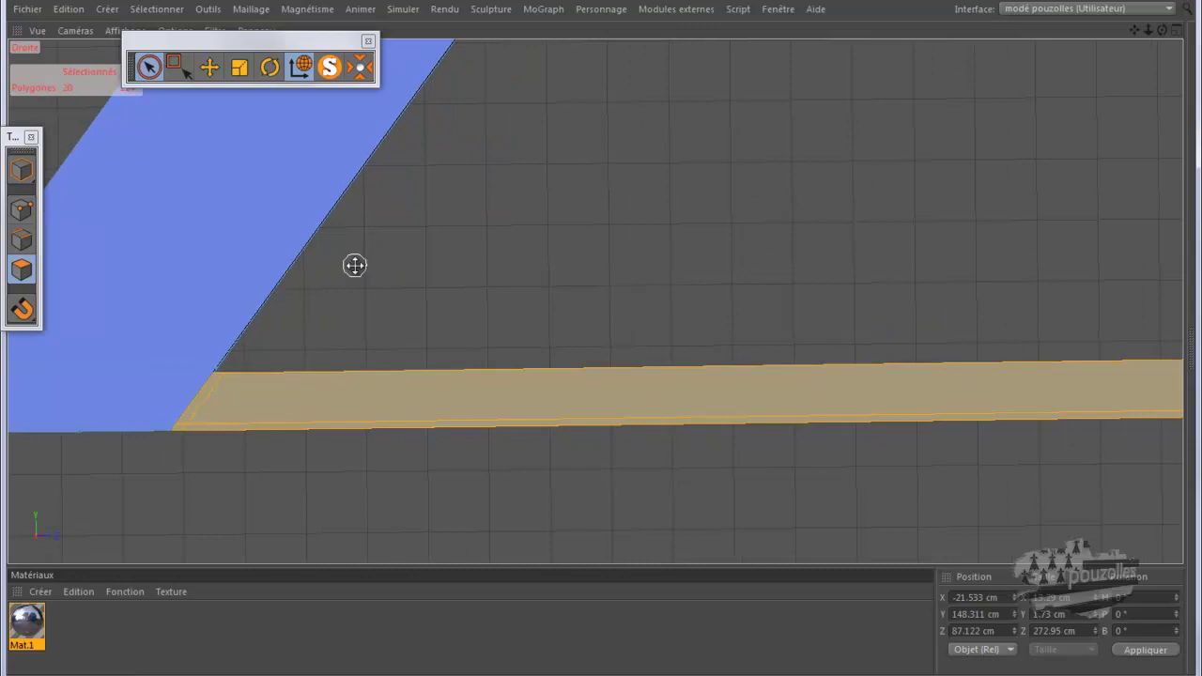
- Check the bar's selection in the perspective view, restore the full display and apply material Mat.9 to the selected polygons
{"action": "middle_click", "coordinate": [355, 265]}
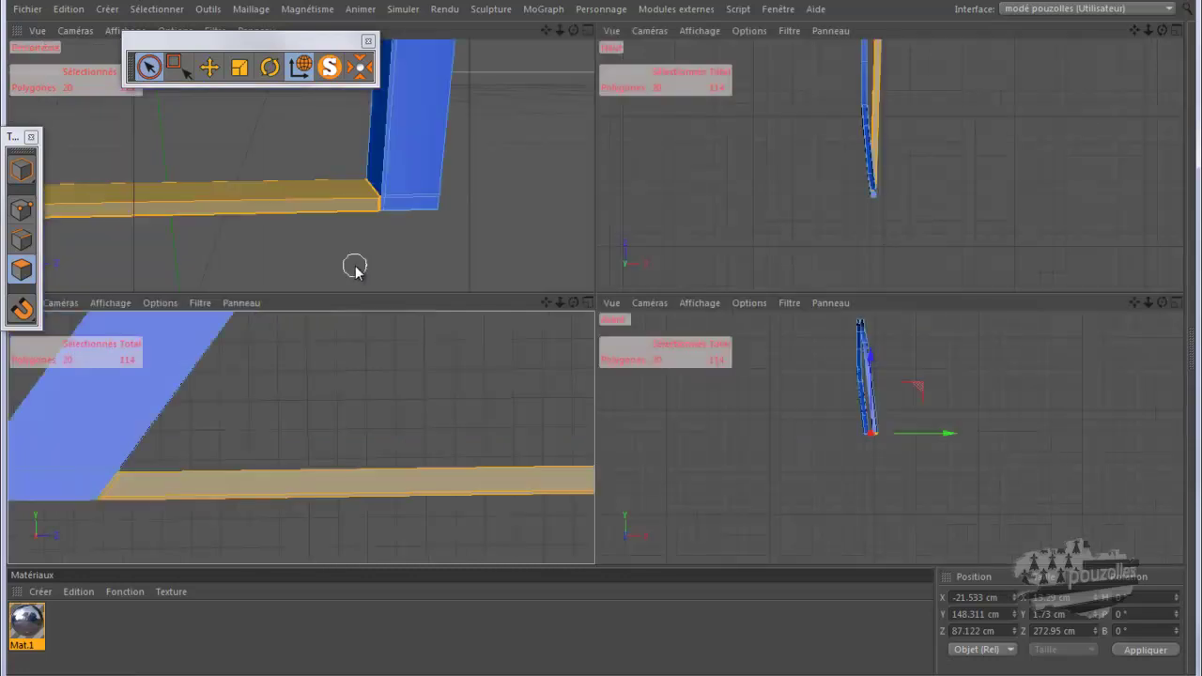
{"action": "middle_click", "coordinate": [548, 216]}
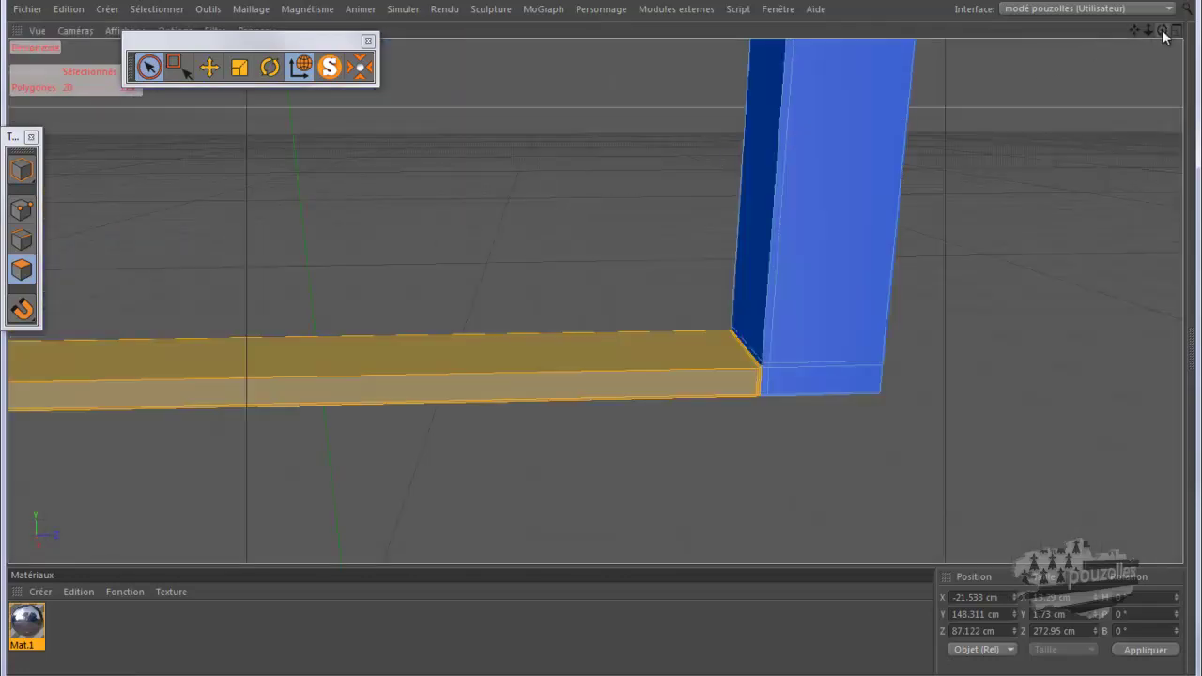
{"action": "left_click_drag", "start_coordinate": [592, 340], "coordinate": [606, 342], "text": "alt"}
{"action": "mouse_move", "coordinate": [610, 345]}
{"action": "left_mouse_down", "text": "alt"}
{"action": "mouse_move", "coordinate": [599, 345]}
{"action": "mouse_move", "coordinate": [614, 325]}
{"action": "mouse_move", "coordinate": [604, 349]}
{"action": "mouse_move", "coordinate": [601, 335]}
{"action": "left_mouse_up", "text": "alt"}
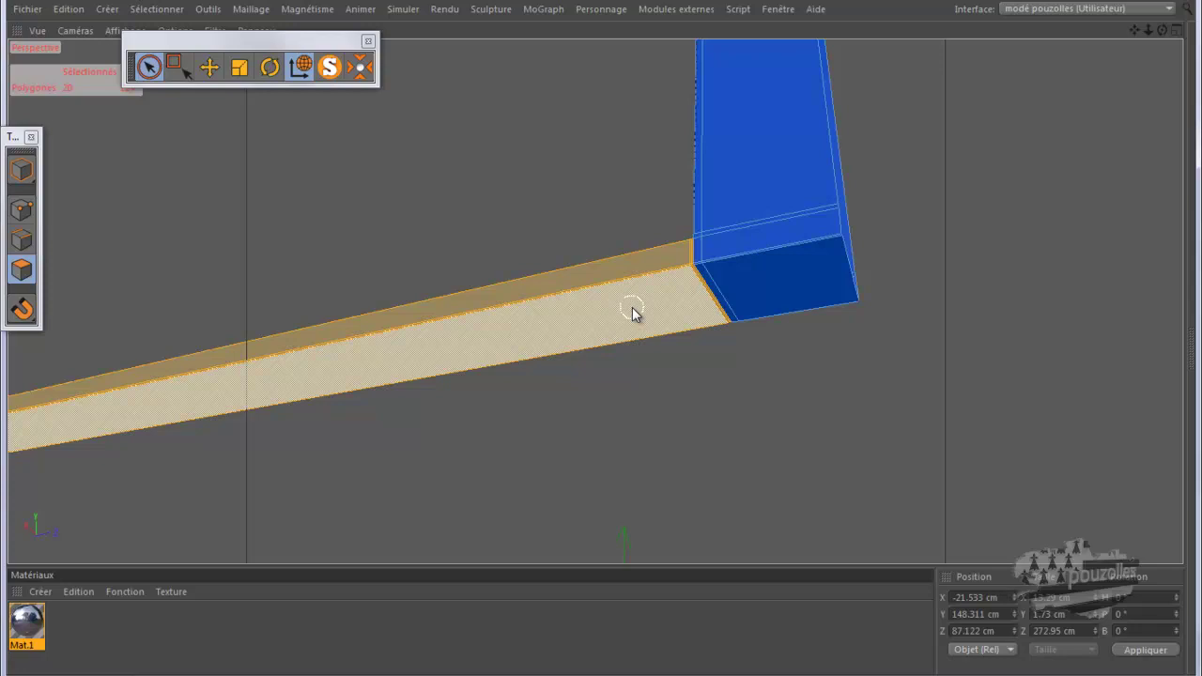
{"action": "right_click_drag", "start_coordinate": [835, 413], "coordinate": [969, 427], "text": "alt"}
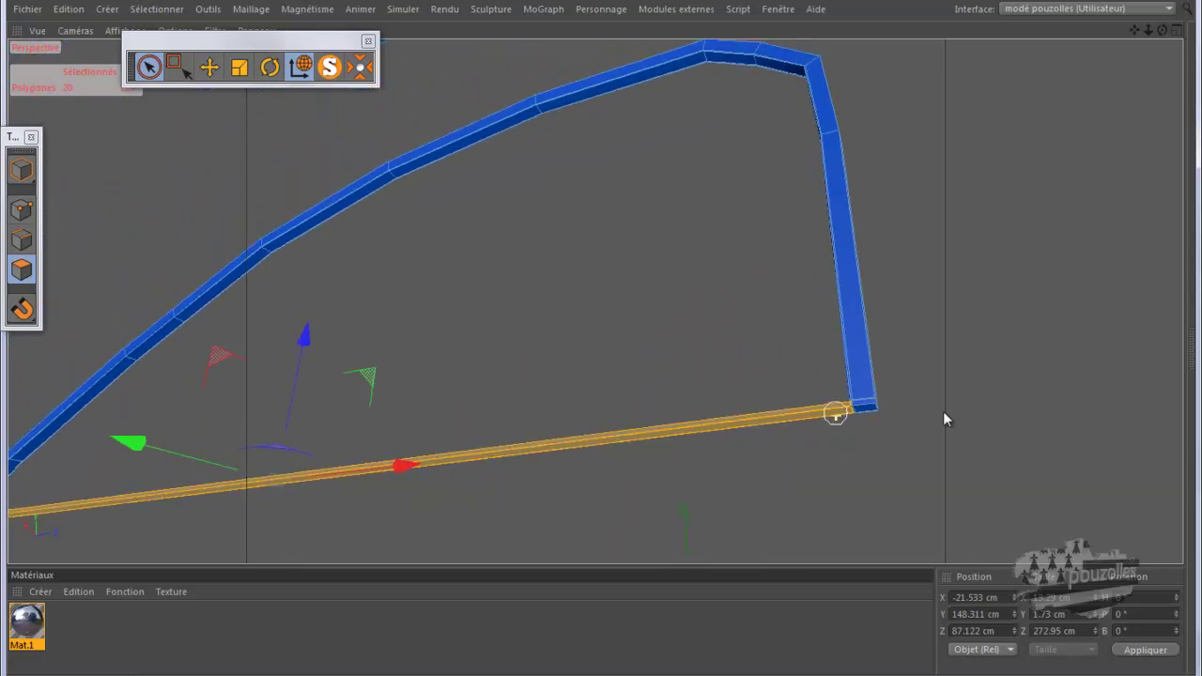
{"action": "left_click", "coordinate": [331, 67]}
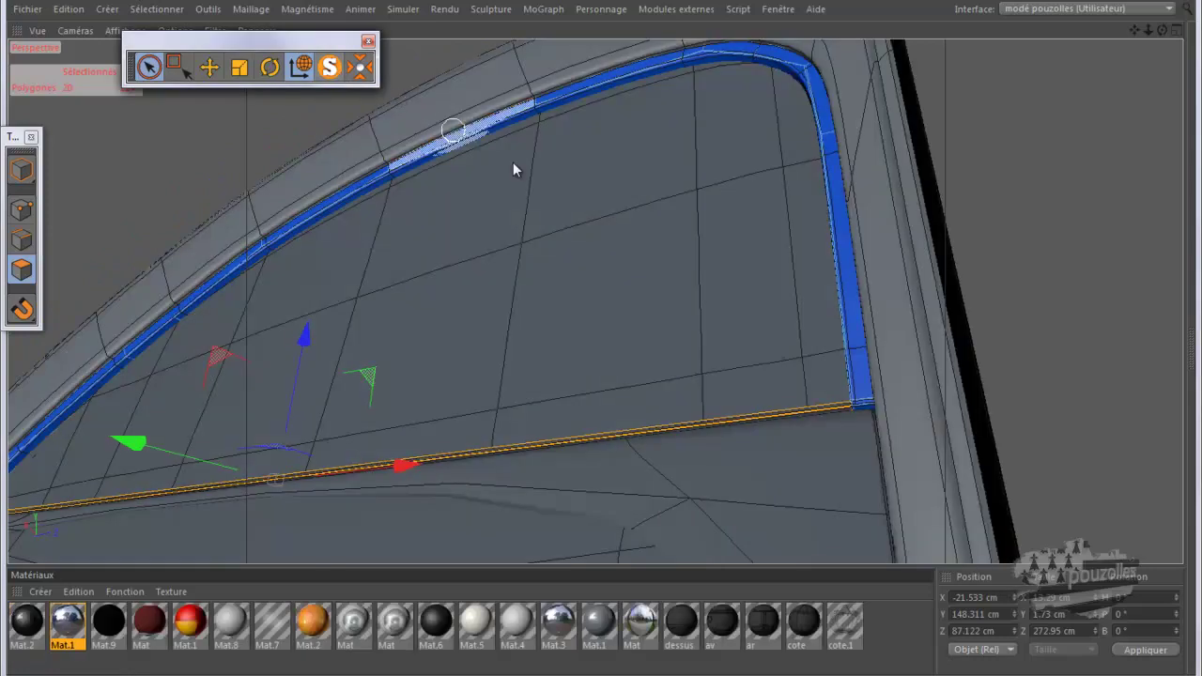
{"action": "scroll", "coordinate": [740, 255], "scroll_direction": "down", "scroll_amount": 2}
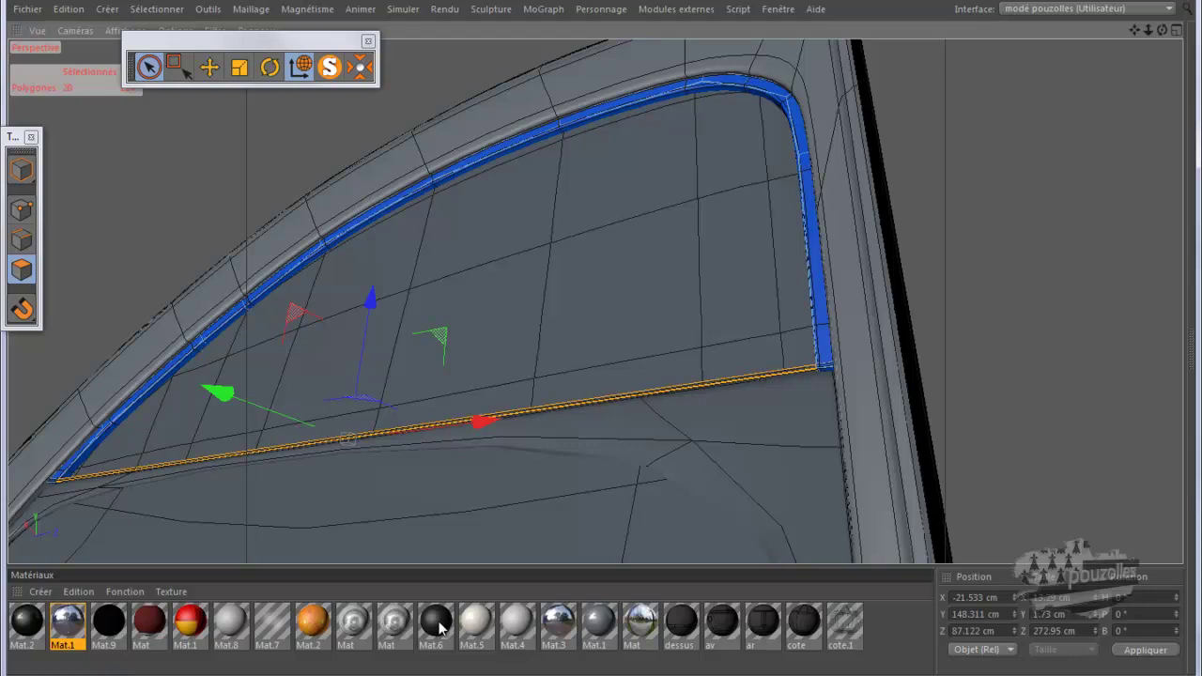
{"action": "mouse_move", "coordinate": [115, 621]}
{"action": "left_mouse_down"}
{"action": "mouse_move", "coordinate": [228, 524]}
{"action": "mouse_move", "coordinate": [102, 615]}
{"action": "mouse_move", "coordinate": [116, 637]}
{"action": "left_mouse_up"}
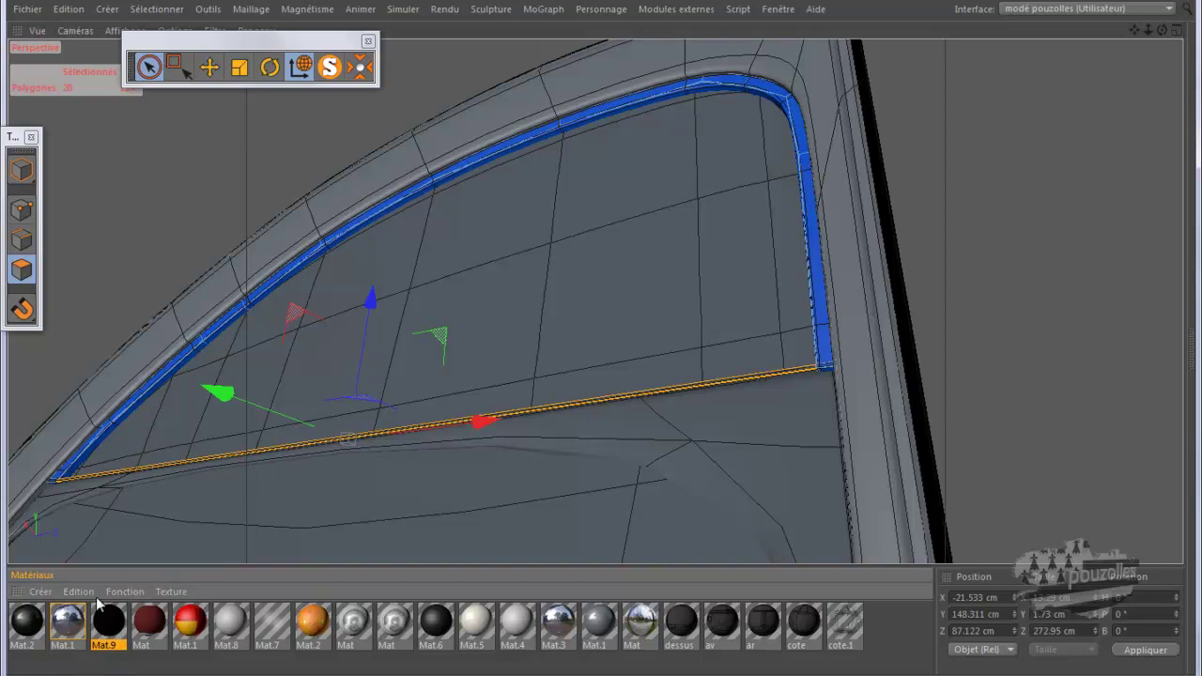
{"action": "left_click", "coordinate": [125, 592]}
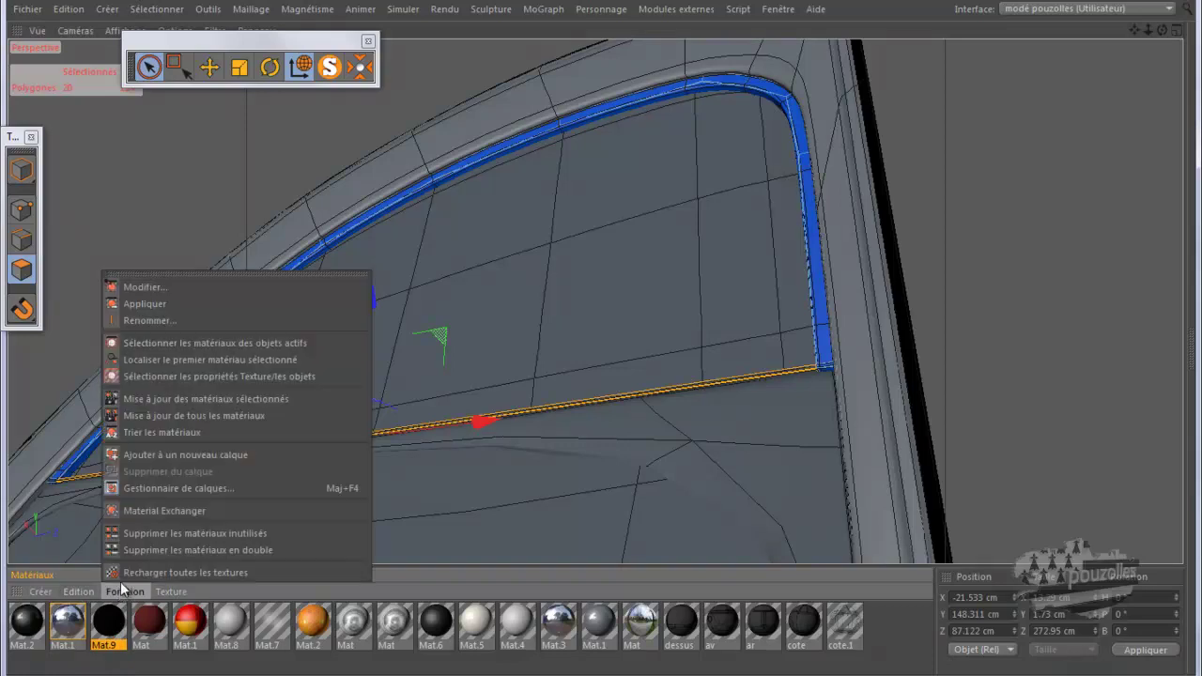
{"action": "left_click", "coordinate": [170, 303]}
- Render the perspective view of the door's window from the outside to check the frame and bar materials
{"action": "left_click_drag", "start_coordinate": [795, 308], "coordinate": [978, 127], "text": "alt"}
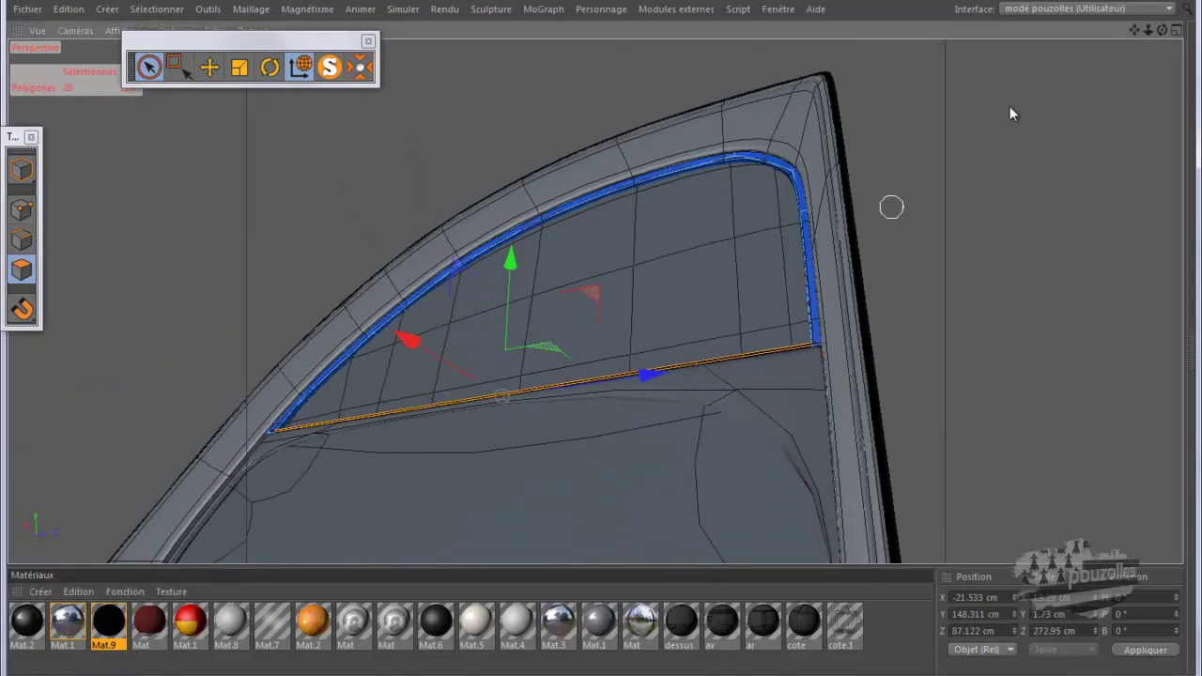
{"action": "left_click_drag", "start_coordinate": [1163, 35], "coordinate": [599, 345]}
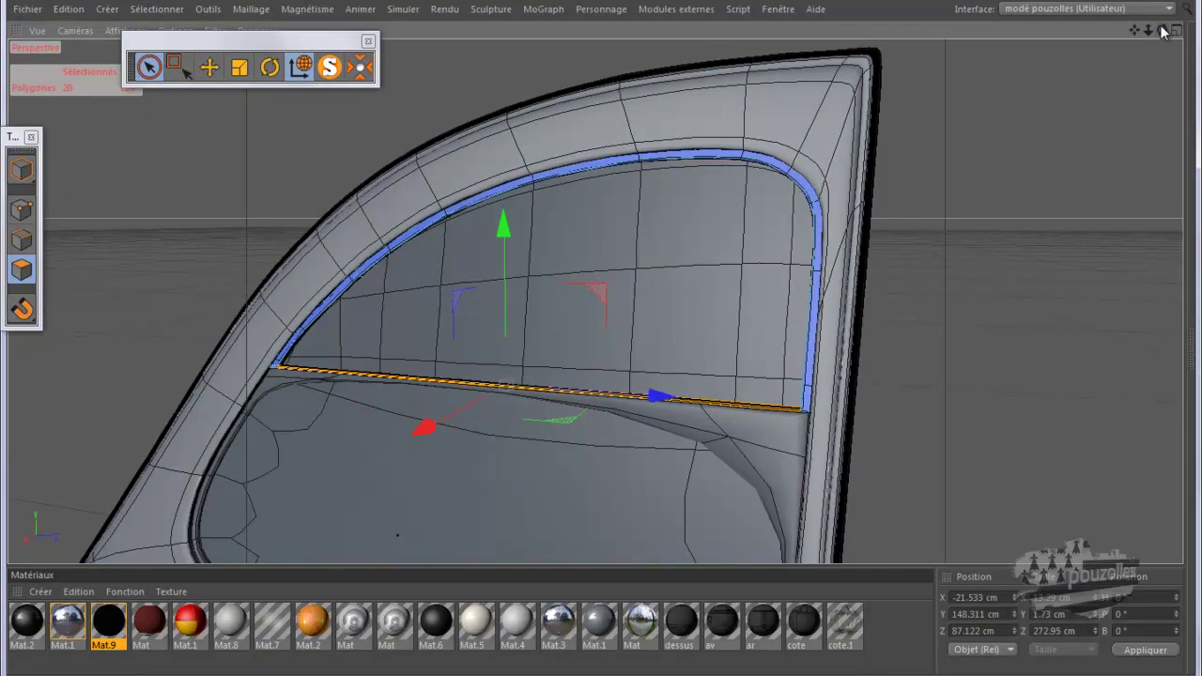
{"action": "key", "text": "ctrl+r"}
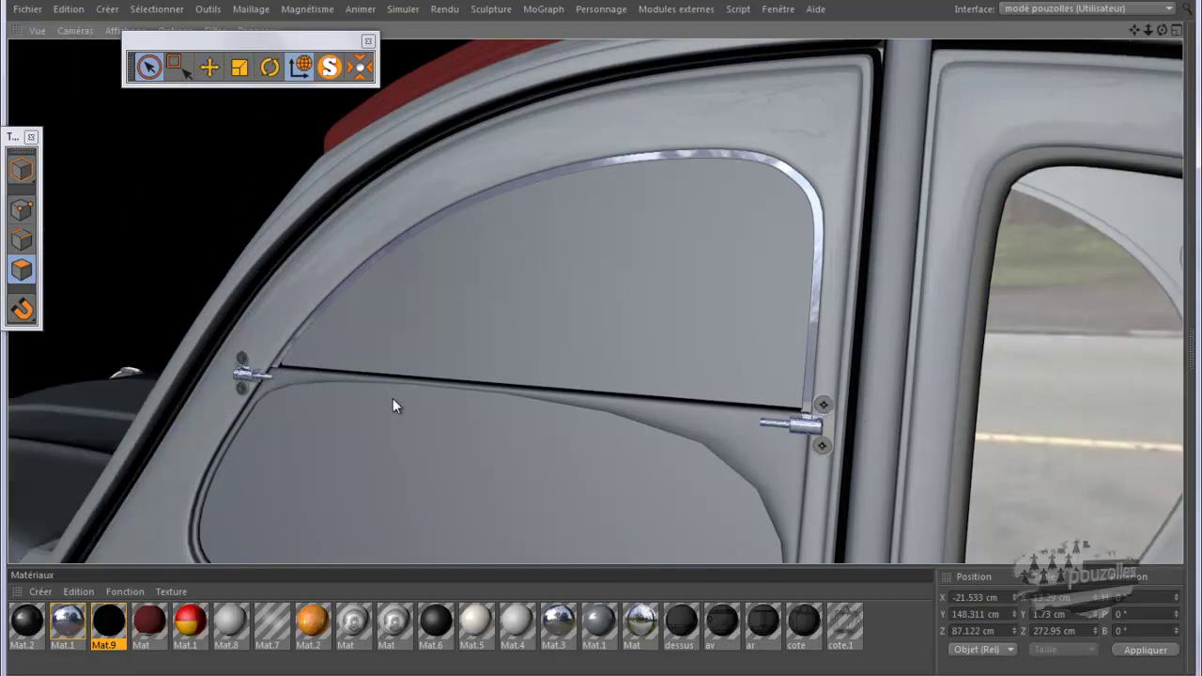
- Try to dissolve the short edge where the lower bar meets the slanted side, and undo the dissolve
{"action": "scroll", "coordinate": [290, 373], "scroll_direction": "up", "scroll_amount": 10}
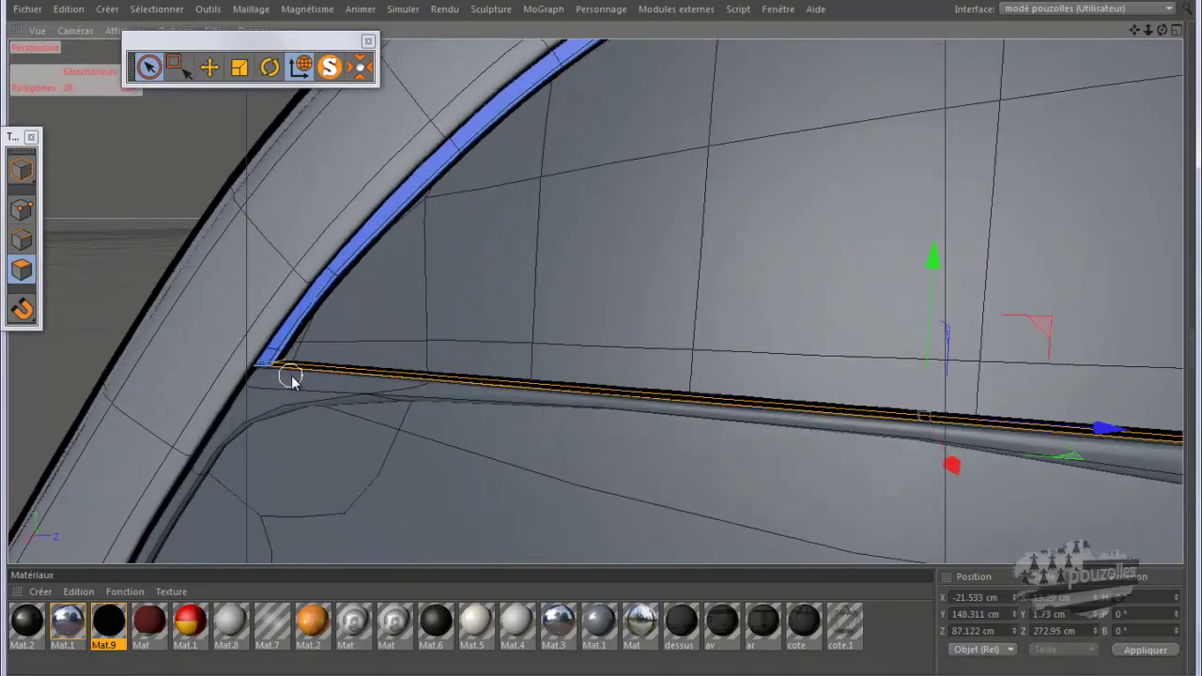
{"action": "scroll", "coordinate": [295, 379], "scroll_direction": "up", "scroll_amount": 8}
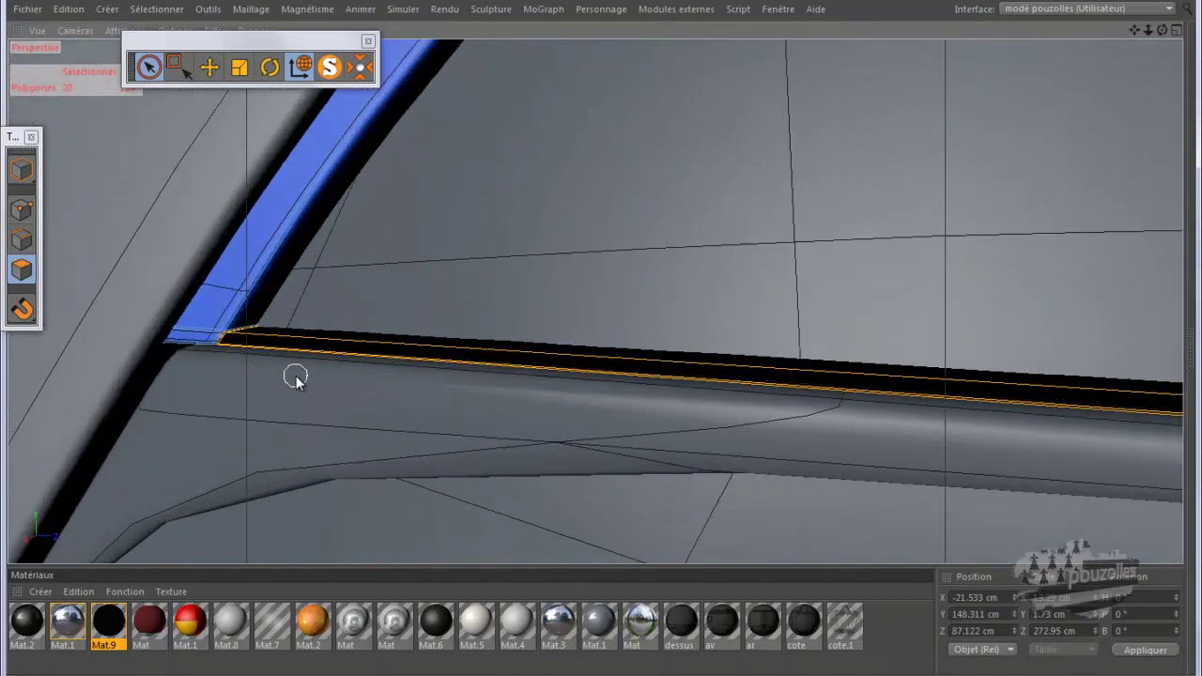
{"action": "left_click_drag", "start_coordinate": [1167, 36], "coordinate": [602, 339]}
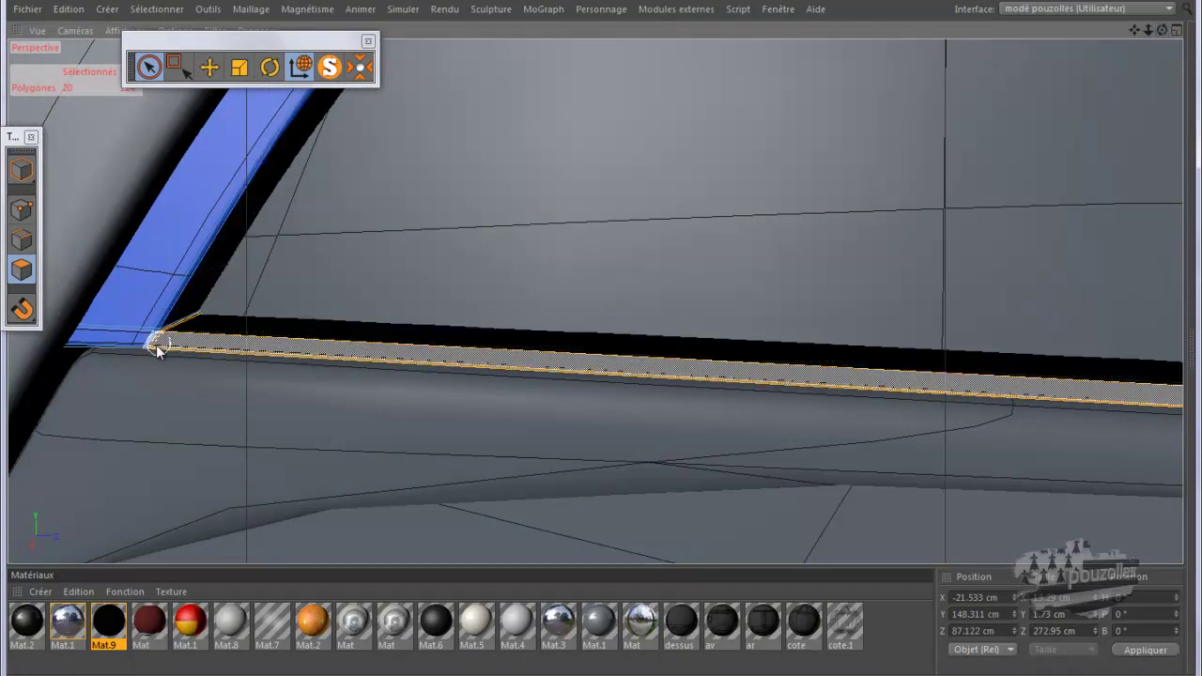
{"action": "scroll", "coordinate": [158, 348], "scroll_direction": "up", "scroll_amount": 6}
{"action": "scroll", "coordinate": [156, 345], "scroll_direction": "up", "scroll_amount": 2}
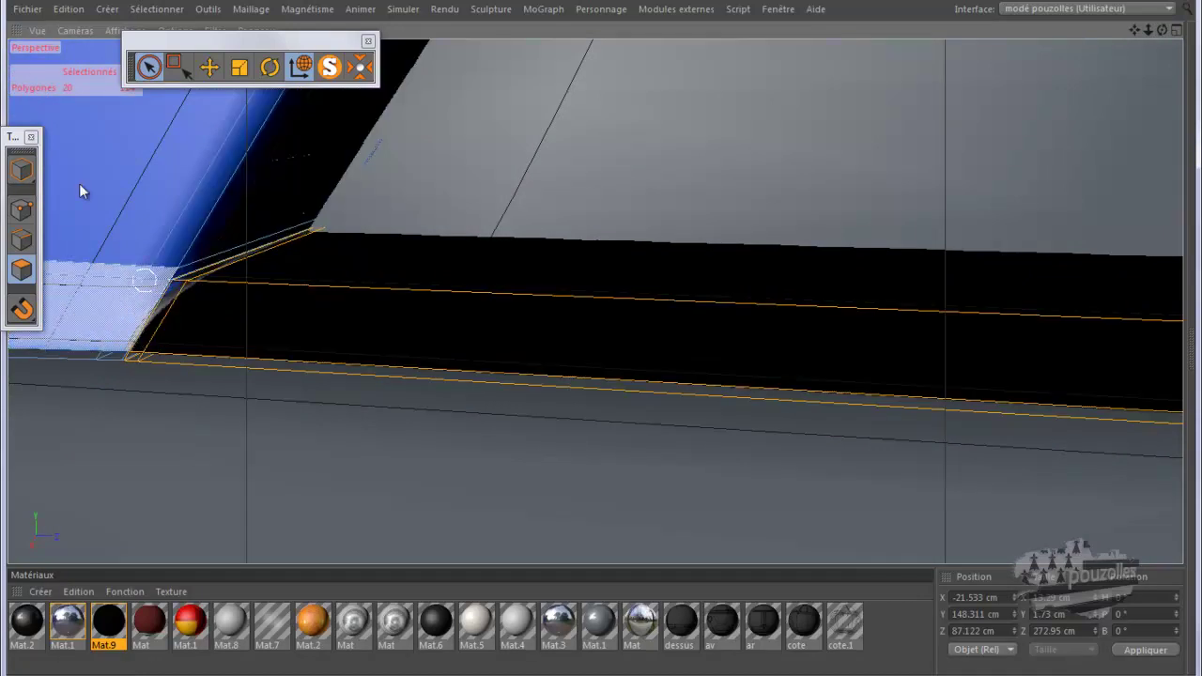
{"action": "key", "text": "e"}
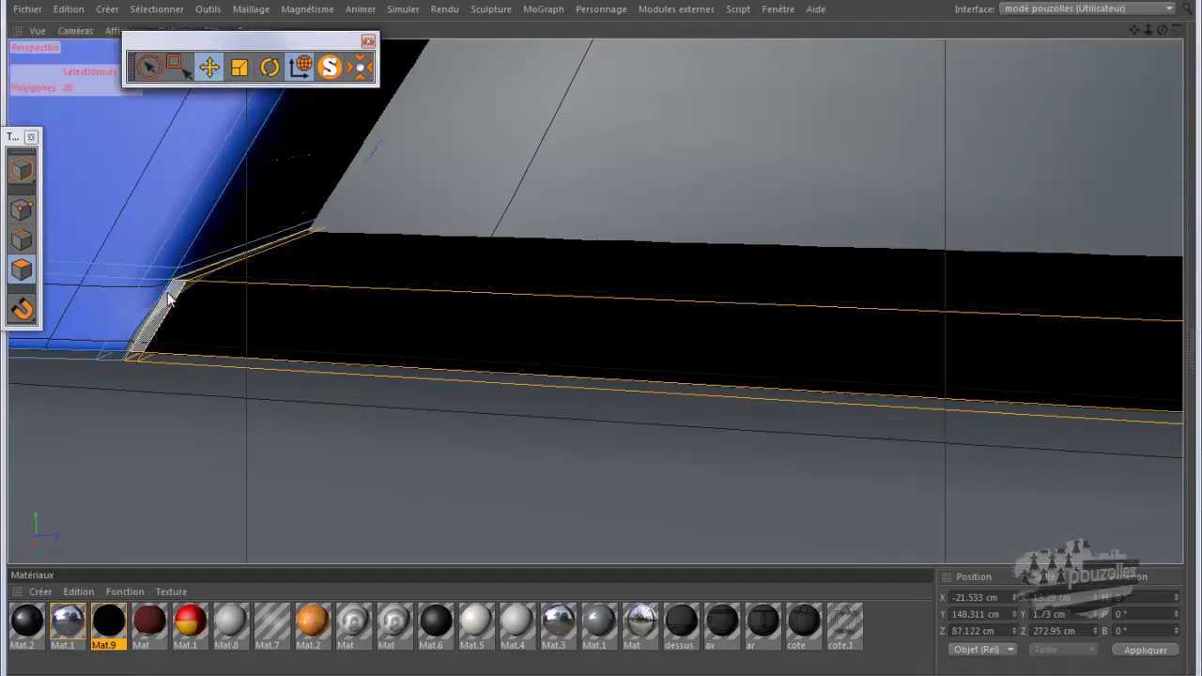
{"action": "left_click", "coordinate": [21, 239]}
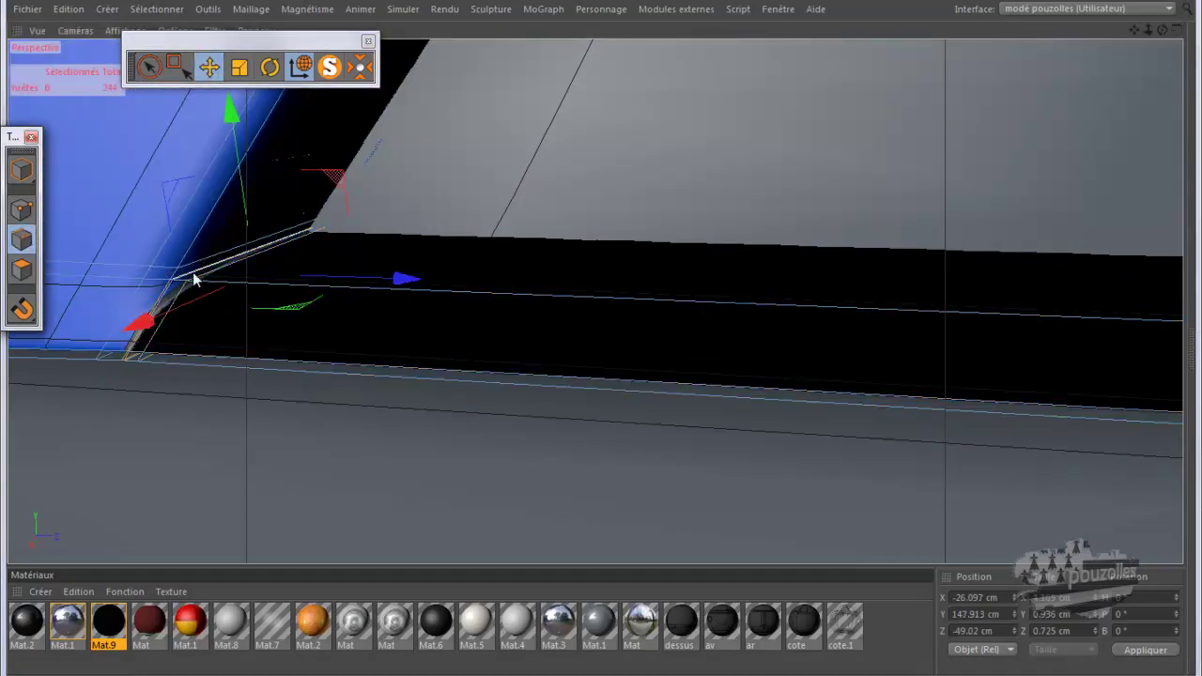
{"action": "left_click", "coordinate": [165, 301]}
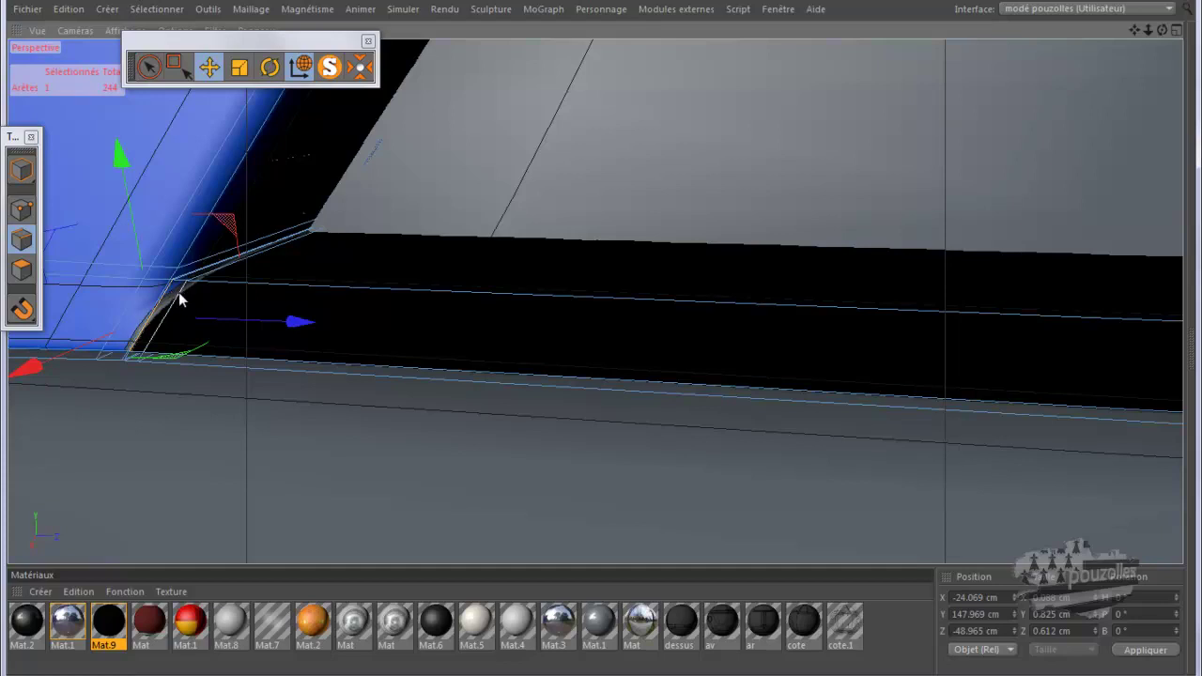
{"action": "left_click", "coordinate": [181, 292]}
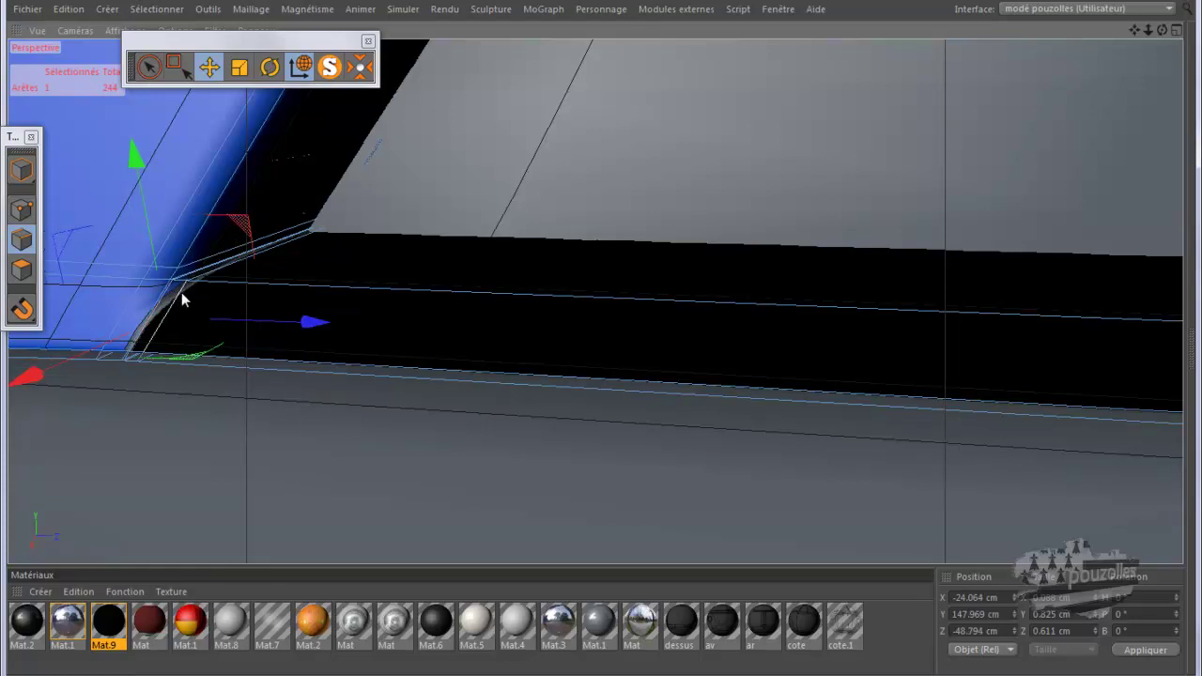
{"action": "right_click", "coordinate": [181, 292]}
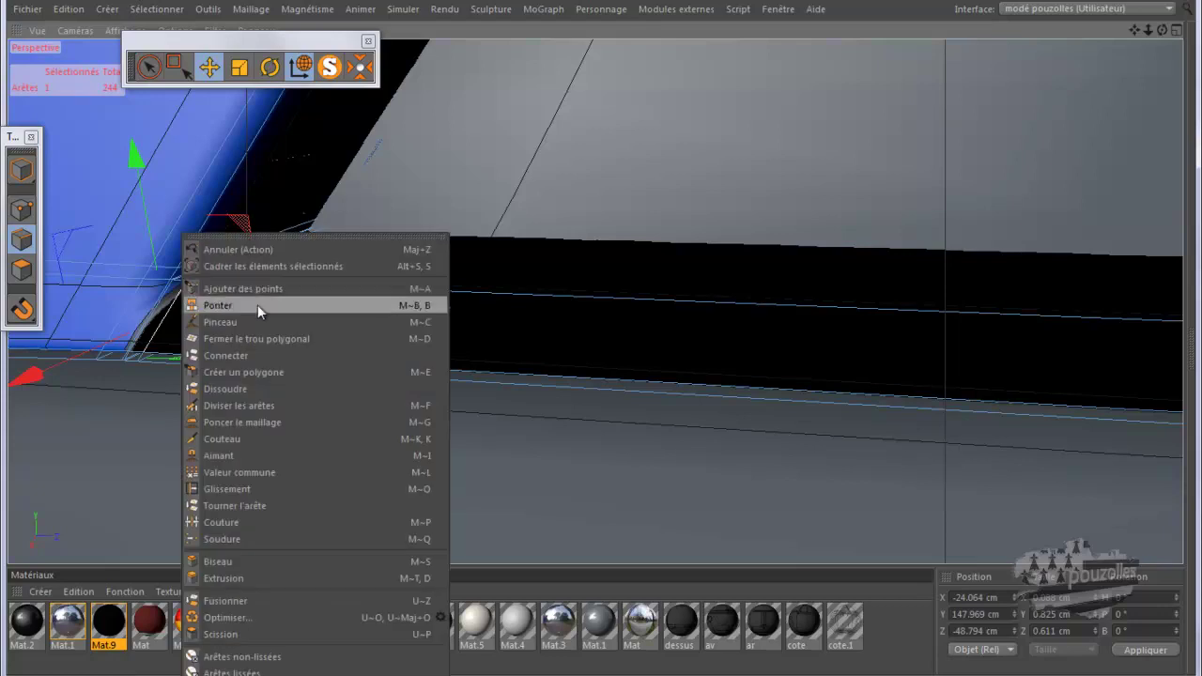
{"action": "left_click", "coordinate": [242, 388]}
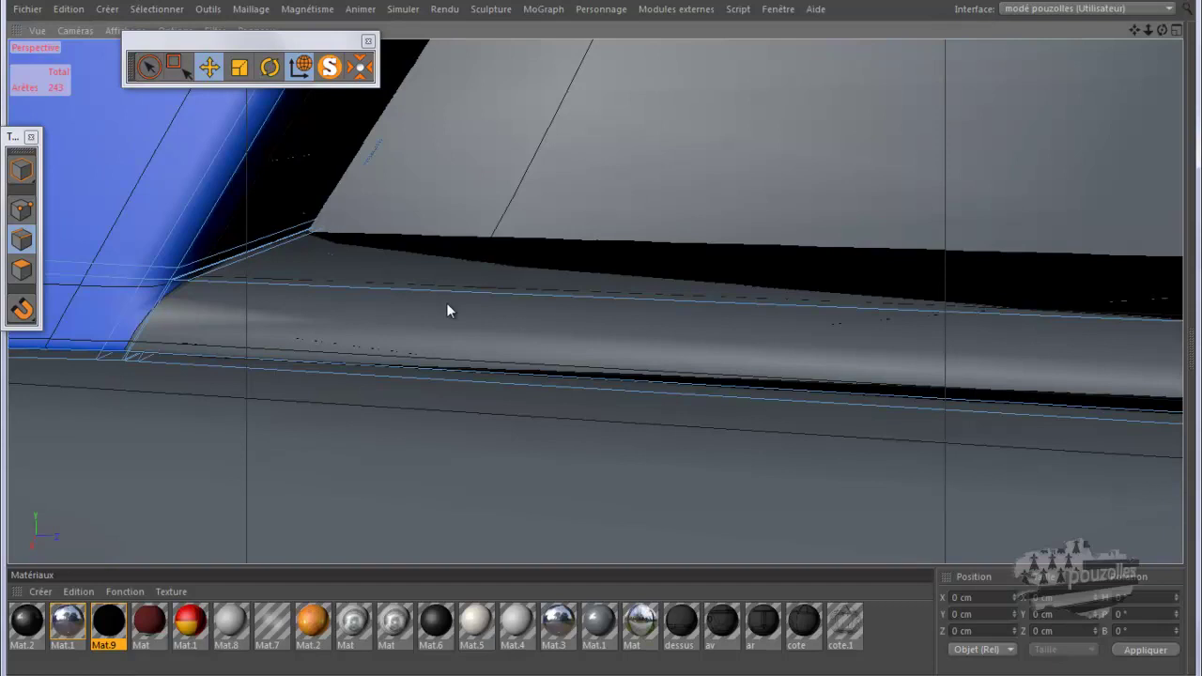
{"action": "left_click", "coordinate": [71, 11]}
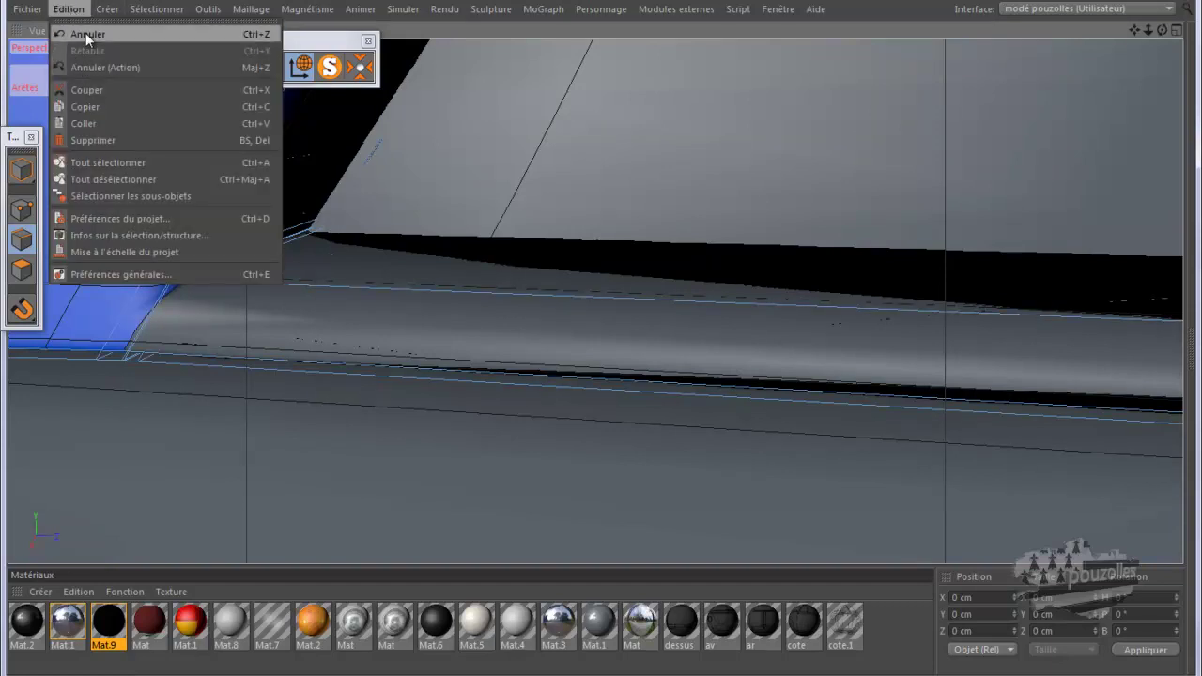
{"action": "left_click", "coordinate": [87, 35]}
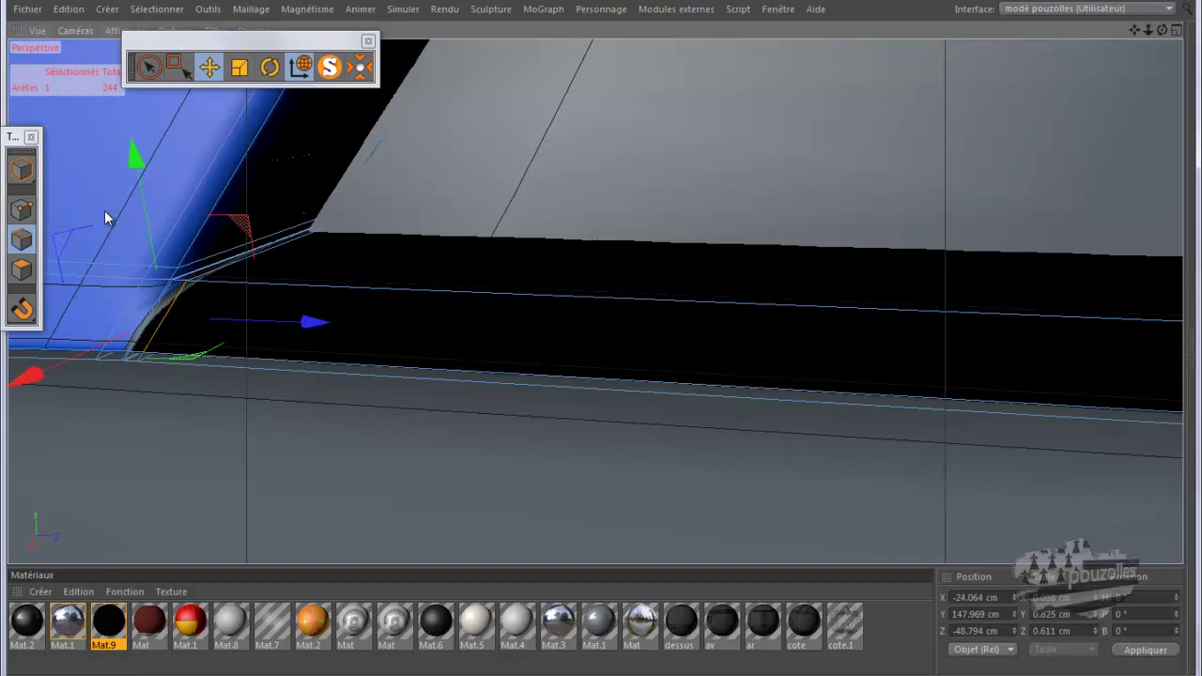
- Render the area where the lower bar meets the slanted side to check the junction, and clear the edge selection
{"action": "left_click_drag", "start_coordinate": [206, 269], "coordinate": [243, 294], "text": "alt"}
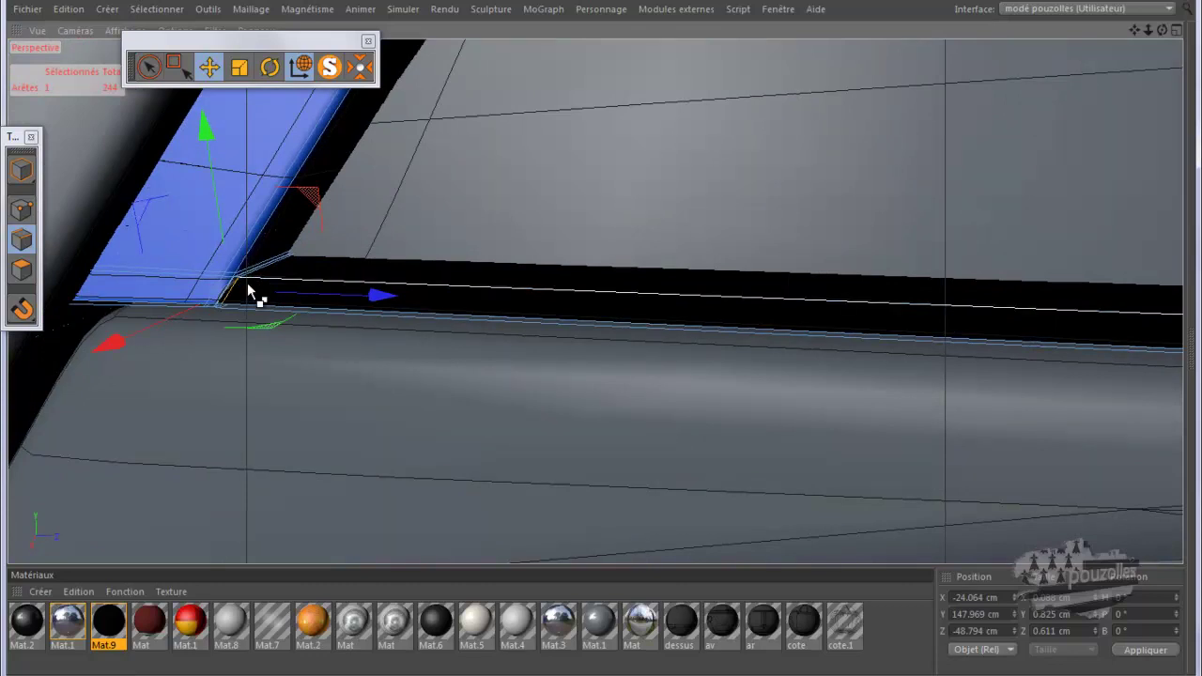
{"action": "key", "text": "ctrl+r"}
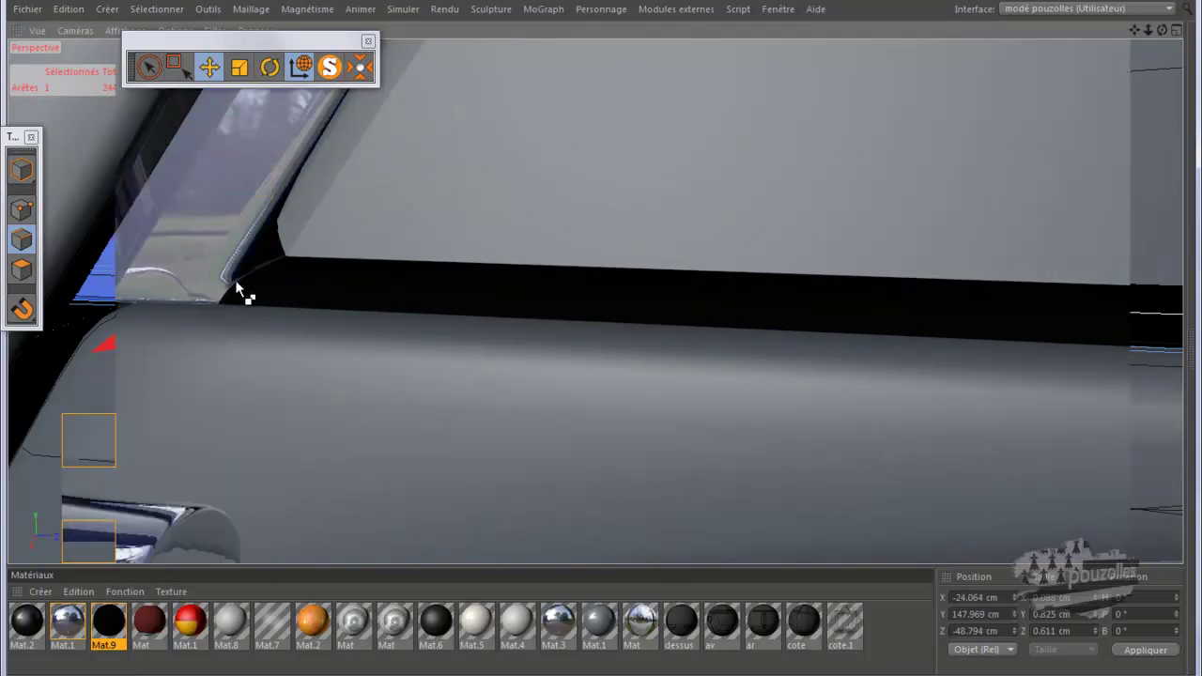
{"action": "left_click", "coordinate": [284, 273]}
{"action": "scroll", "coordinate": [284, 272], "scroll_direction": "down", "scroll_amount": 3}
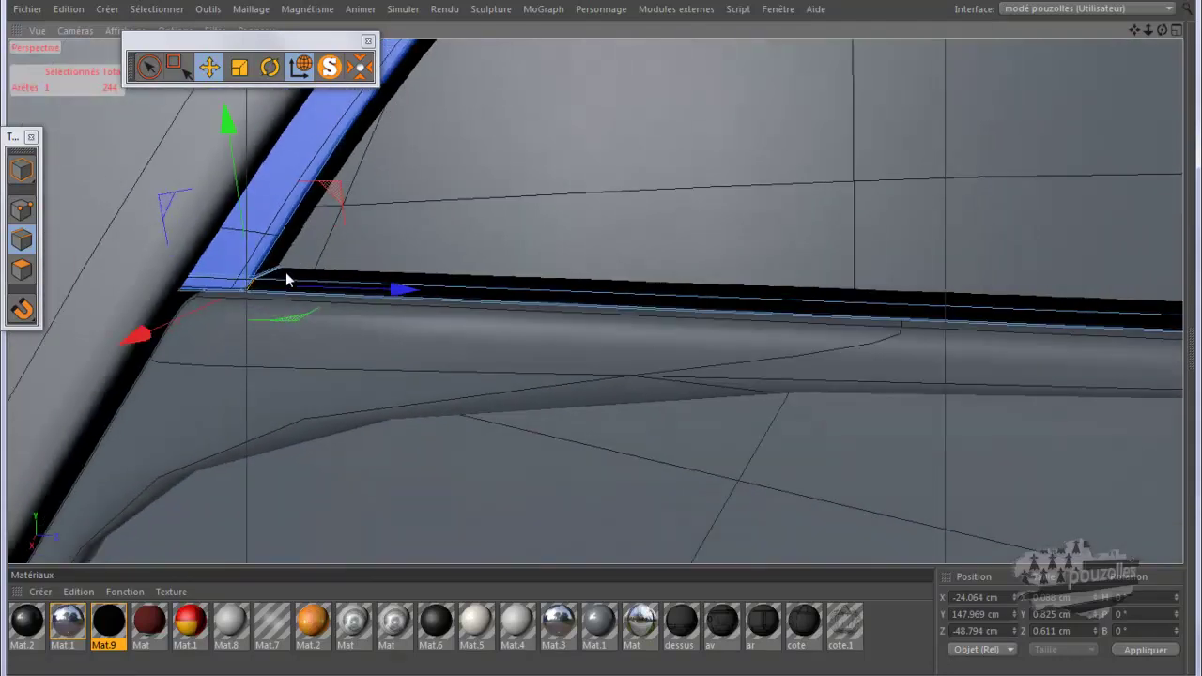
{"action": "left_click", "coordinate": [500, 206]}
{"action": "scroll", "coordinate": [346, 256], "scroll_direction": "down", "scroll_amount": 3}
{"action": "scroll", "coordinate": [260, 277], "scroll_direction": "down", "scroll_amount": 6}
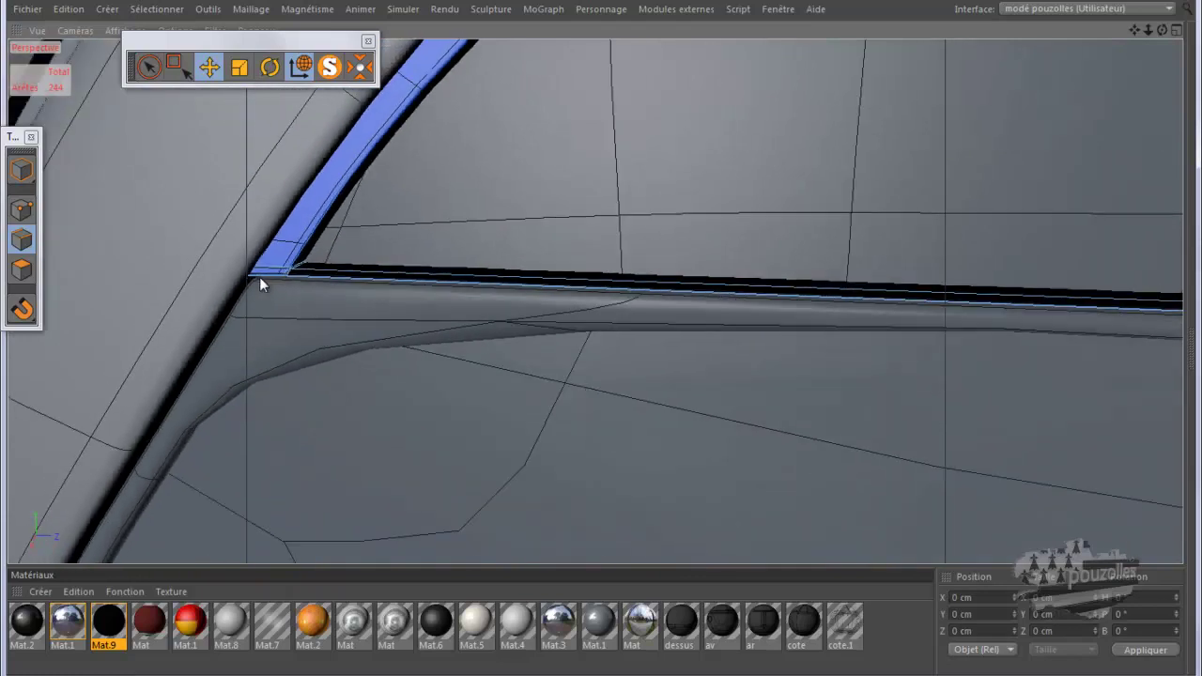
{"action": "scroll", "coordinate": [202, 283], "scroll_direction": "down", "scroll_amount": 4}
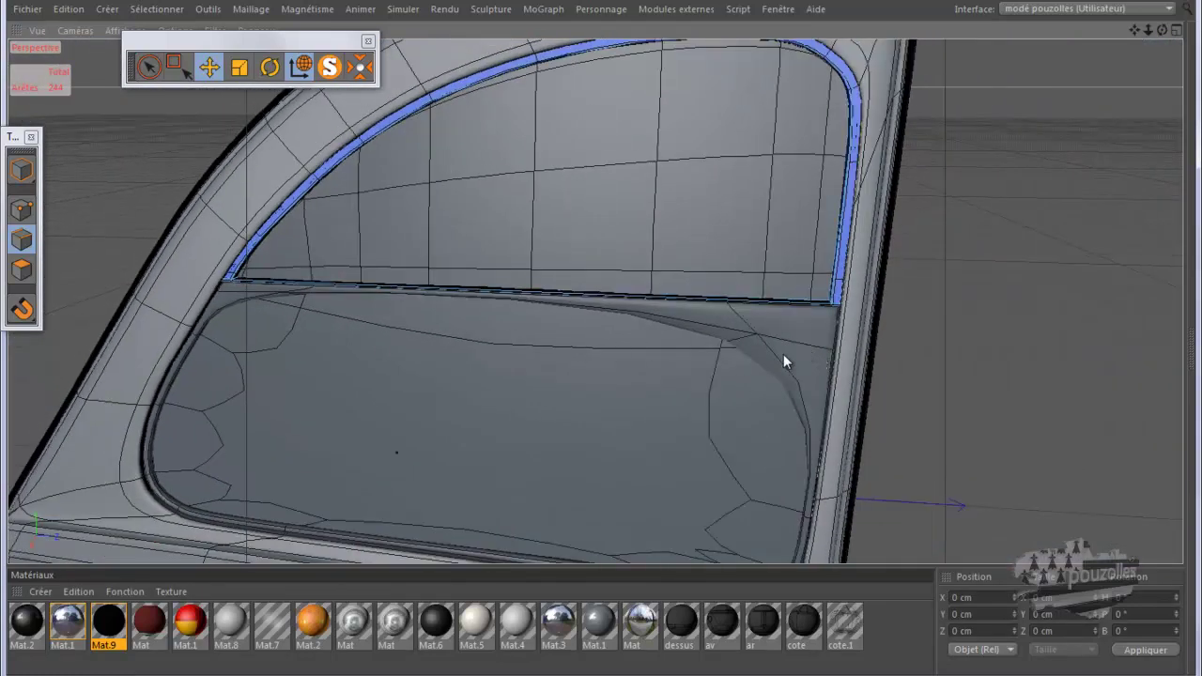
- Select the contour B object and isolate it to inspect its corner between the upper bar and the upright
{"action": "key", "text": "shift+F5"}
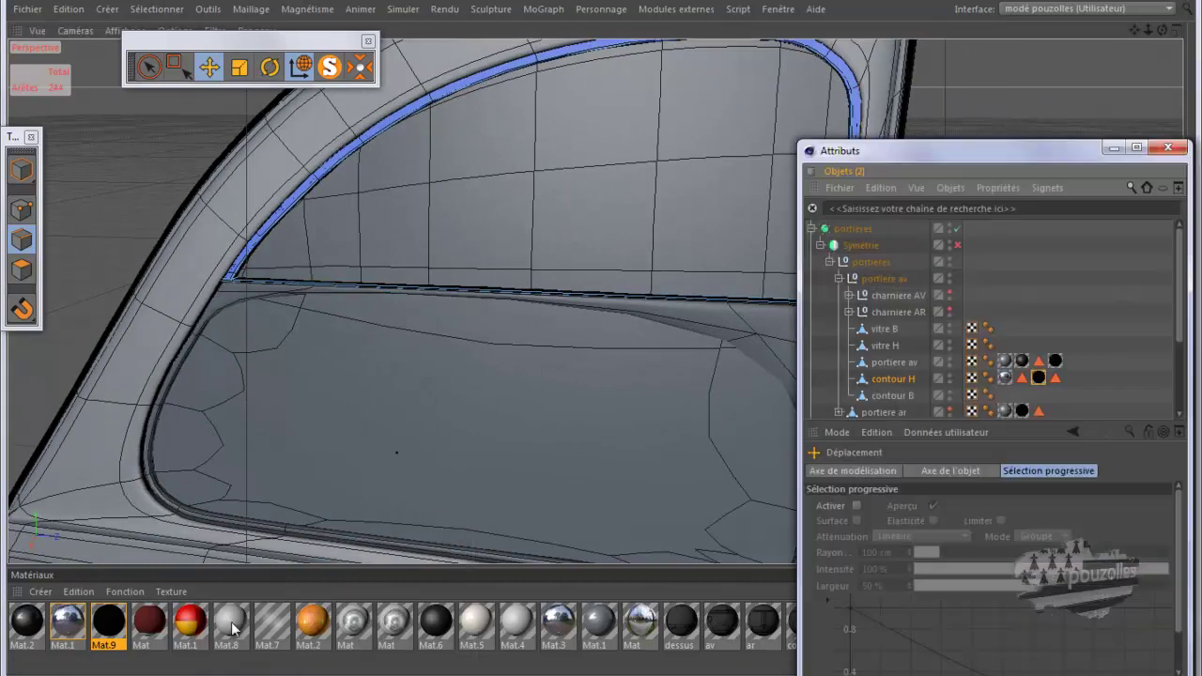
{"action": "left_click", "coordinate": [888, 397]}
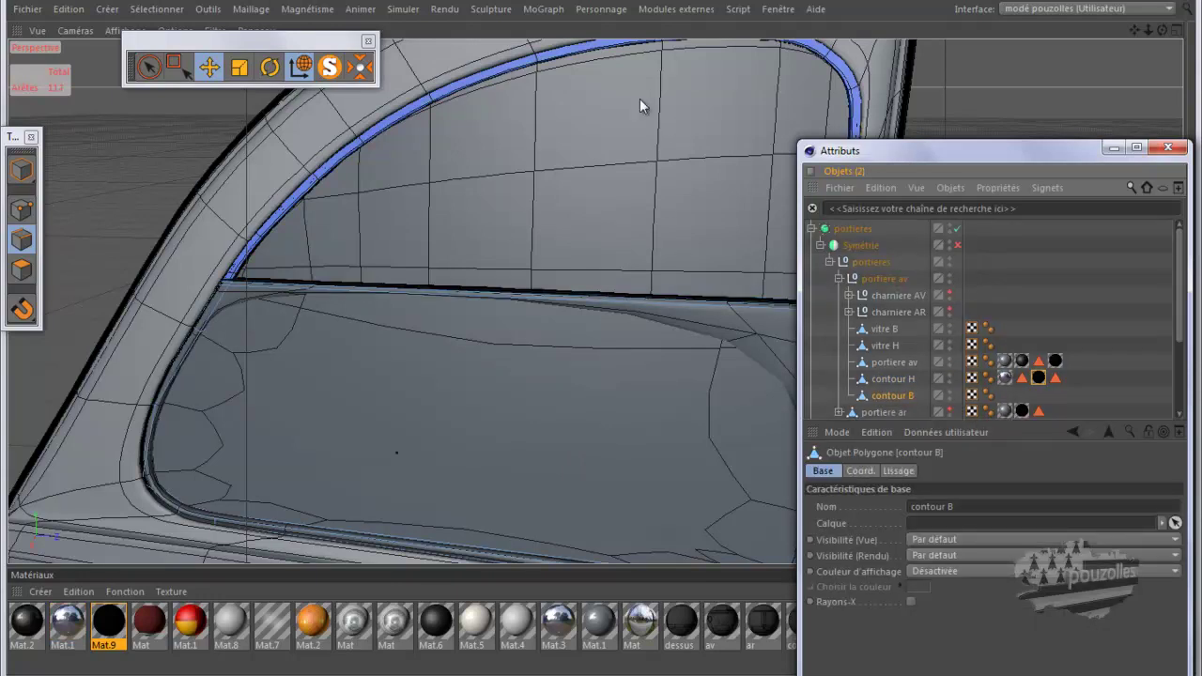
{"action": "left_click", "coordinate": [330, 62]}
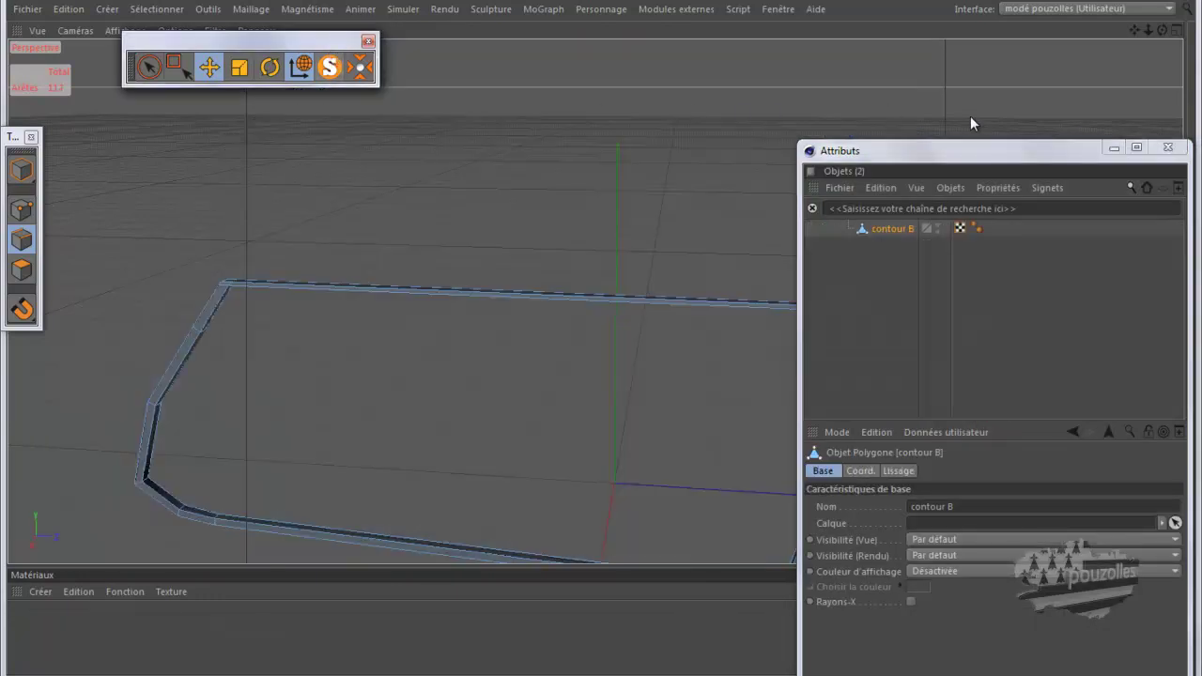
{"action": "left_click", "coordinate": [1112, 149]}
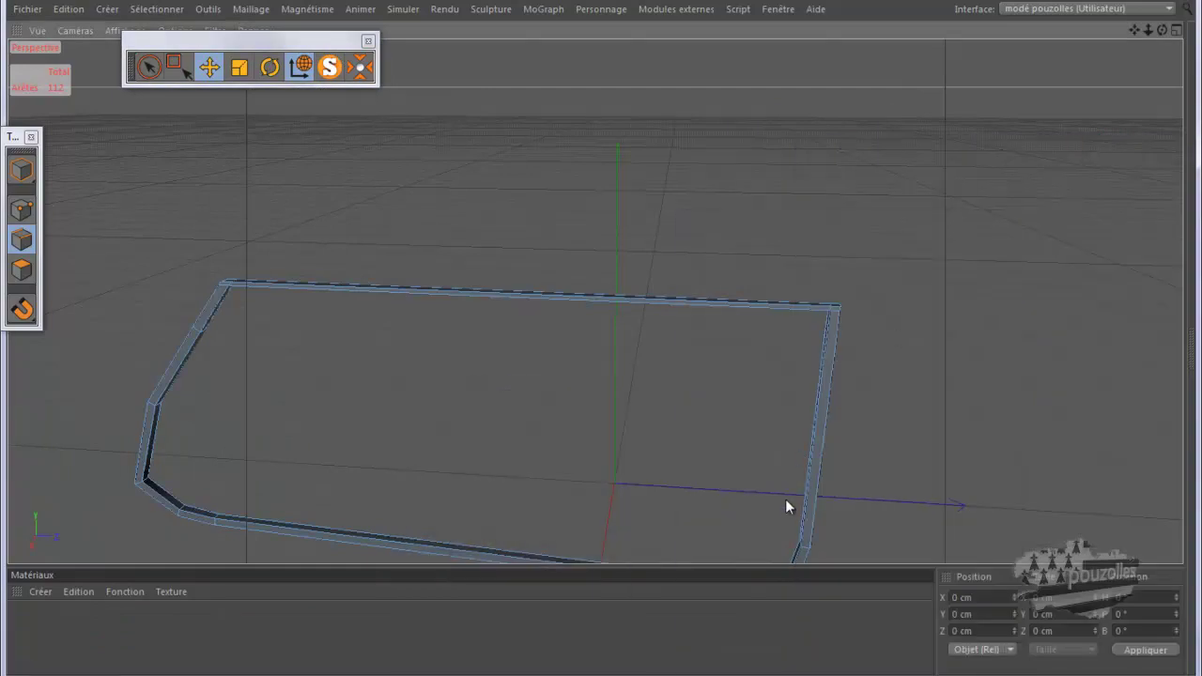
{"action": "scroll", "coordinate": [787, 497], "scroll_direction": "up", "scroll_amount": 5}
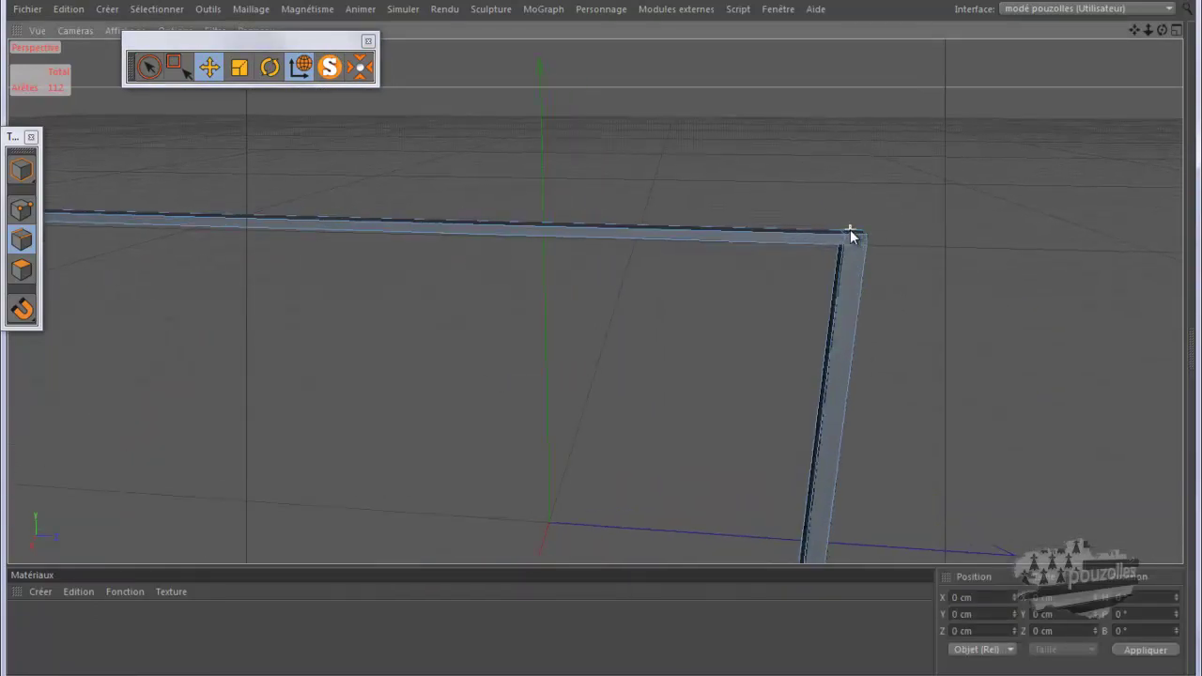
{"action": "scroll", "coordinate": [850, 235], "scroll_direction": "up", "scroll_amount": 4}
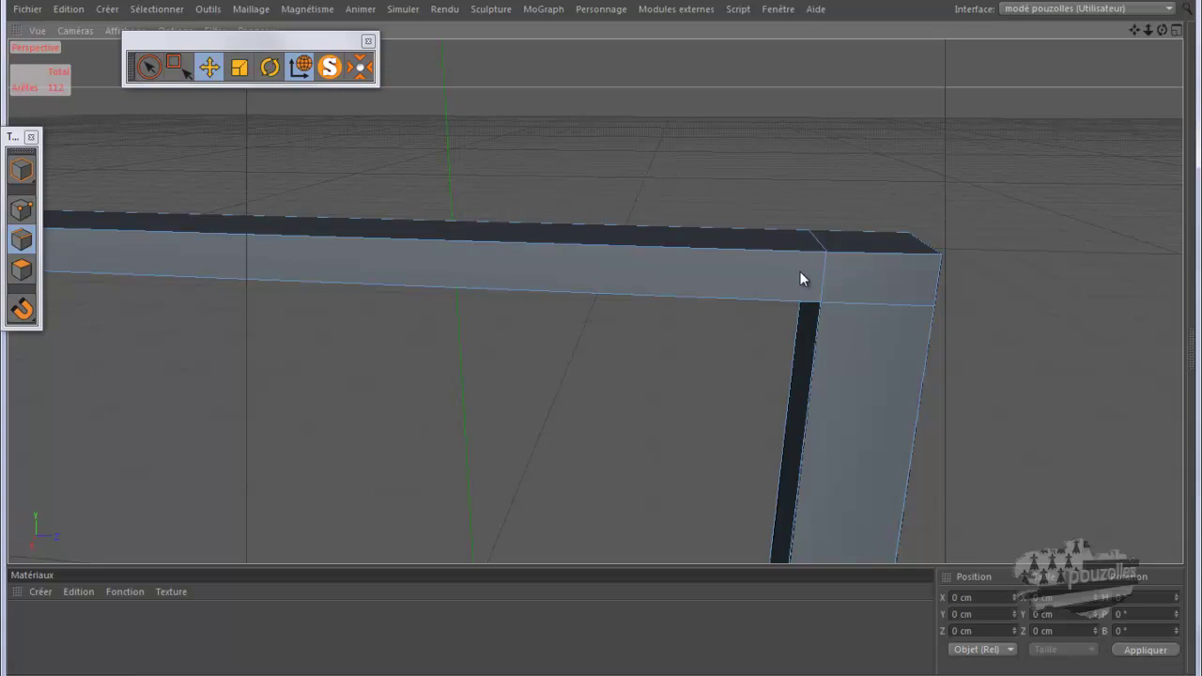
- Restore the full display and cut supporting loops with the Knife across contour B's upright and upper bar near their corner
{"action": "left_click", "coordinate": [329, 66]}
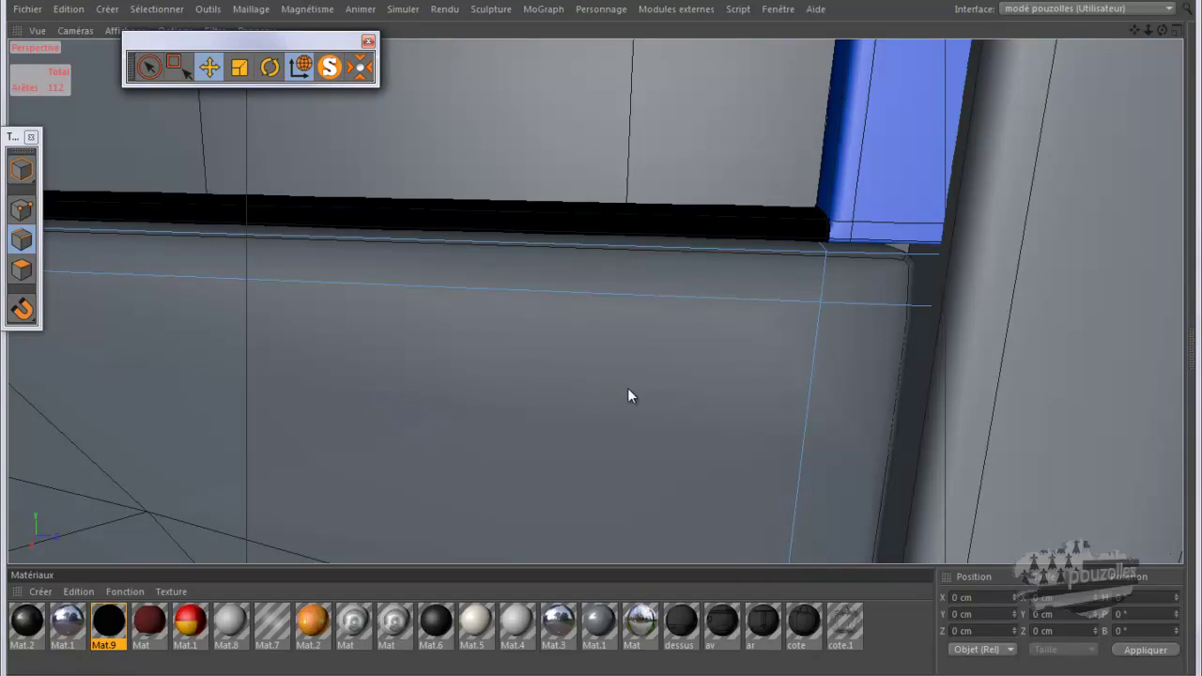
{"action": "key", "text": "k"}
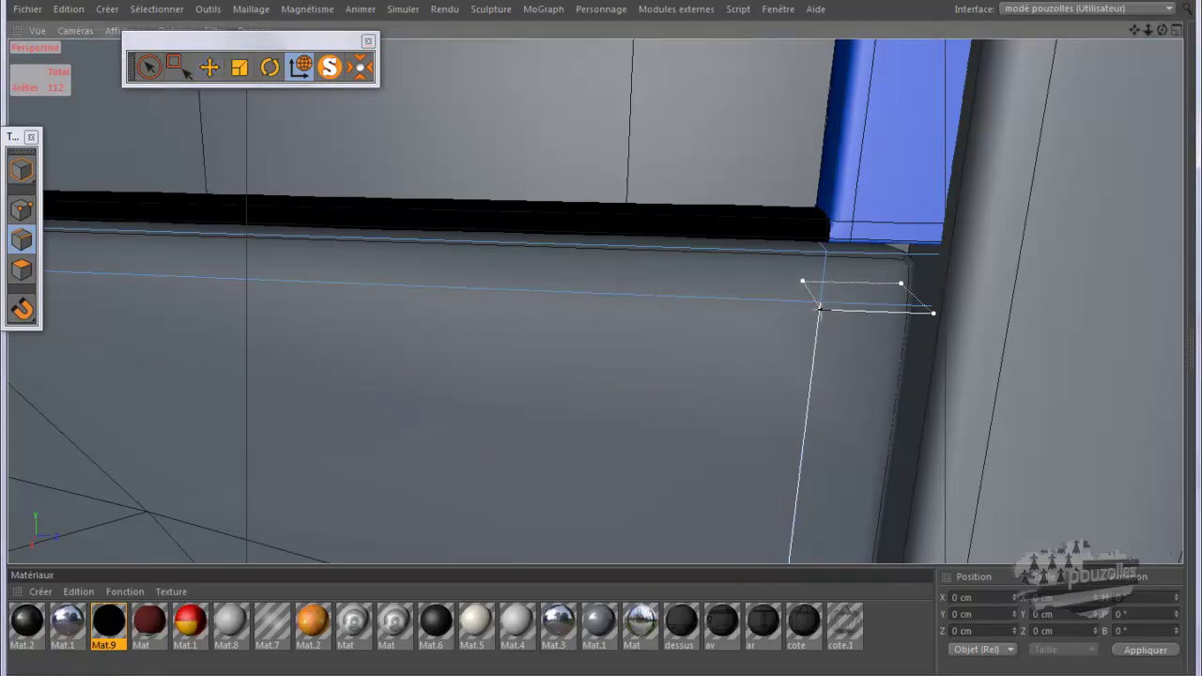
{"action": "left_click", "coordinate": [819, 307]}
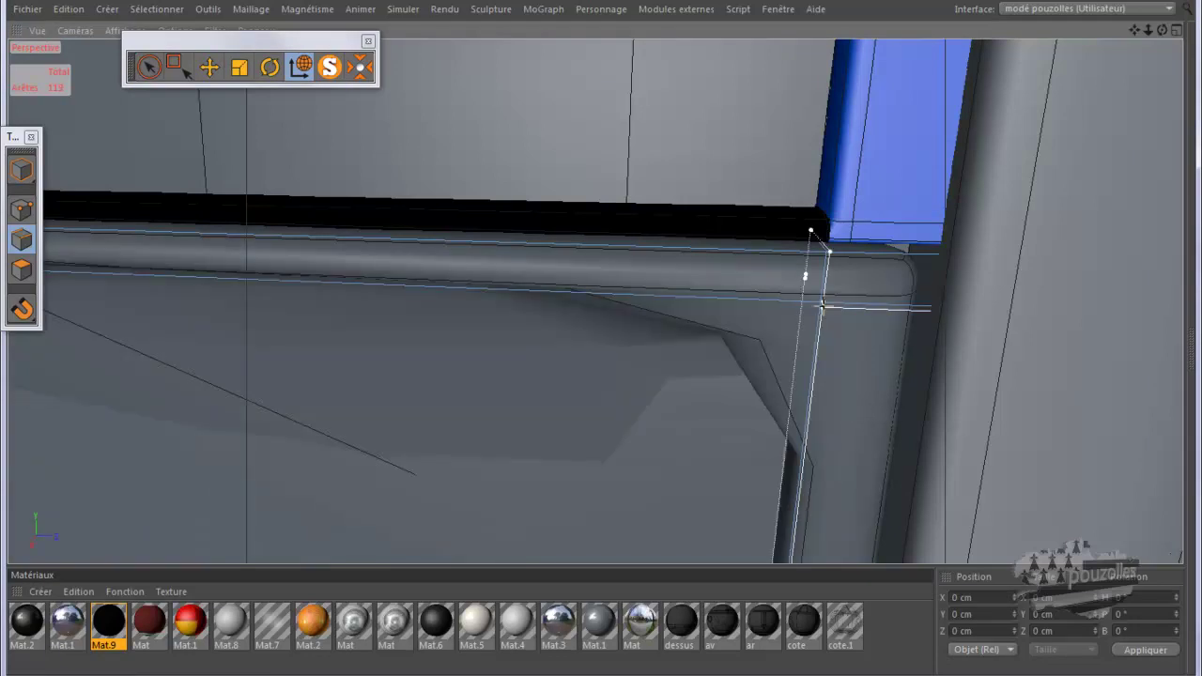
{"action": "left_click", "coordinate": [813, 300]}
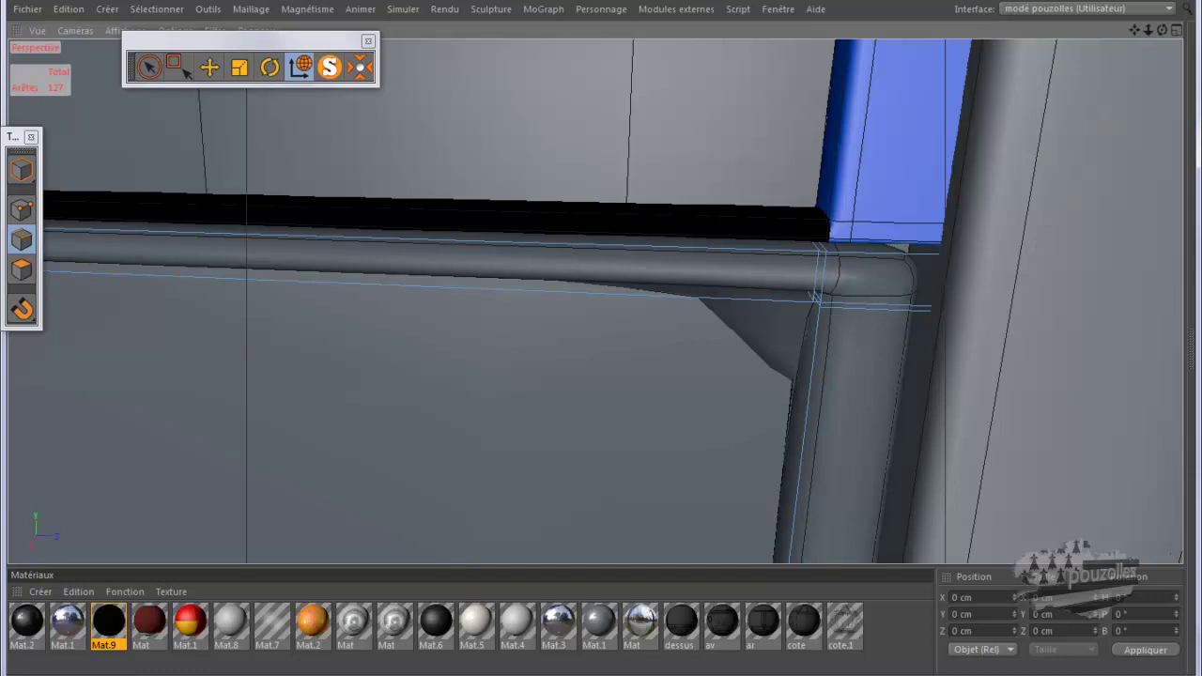
- Isolate contour B again and add a further Knife loop beside the existing cuts at the corner of its upper bar
{"action": "left_click_drag", "start_coordinate": [965, 188], "coordinate": [974, 172], "text": "alt"}
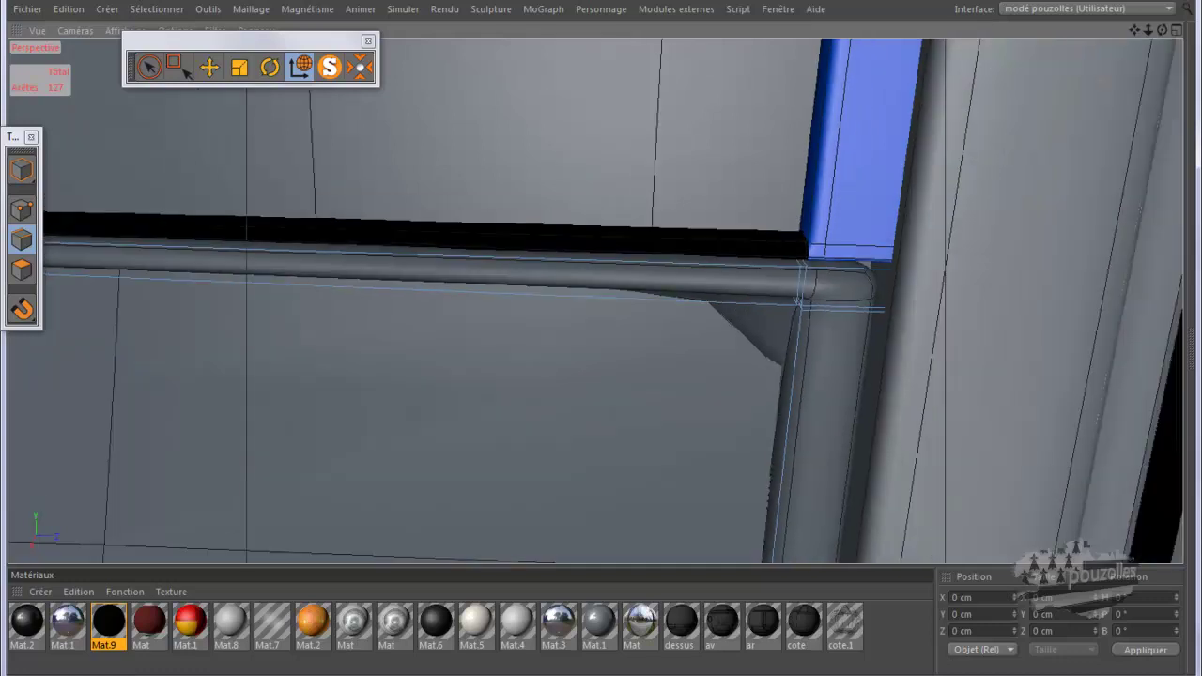
{"action": "left_click_drag", "start_coordinate": [1165, 34], "coordinate": [536, 110]}
{"action": "left_click", "coordinate": [332, 75]}
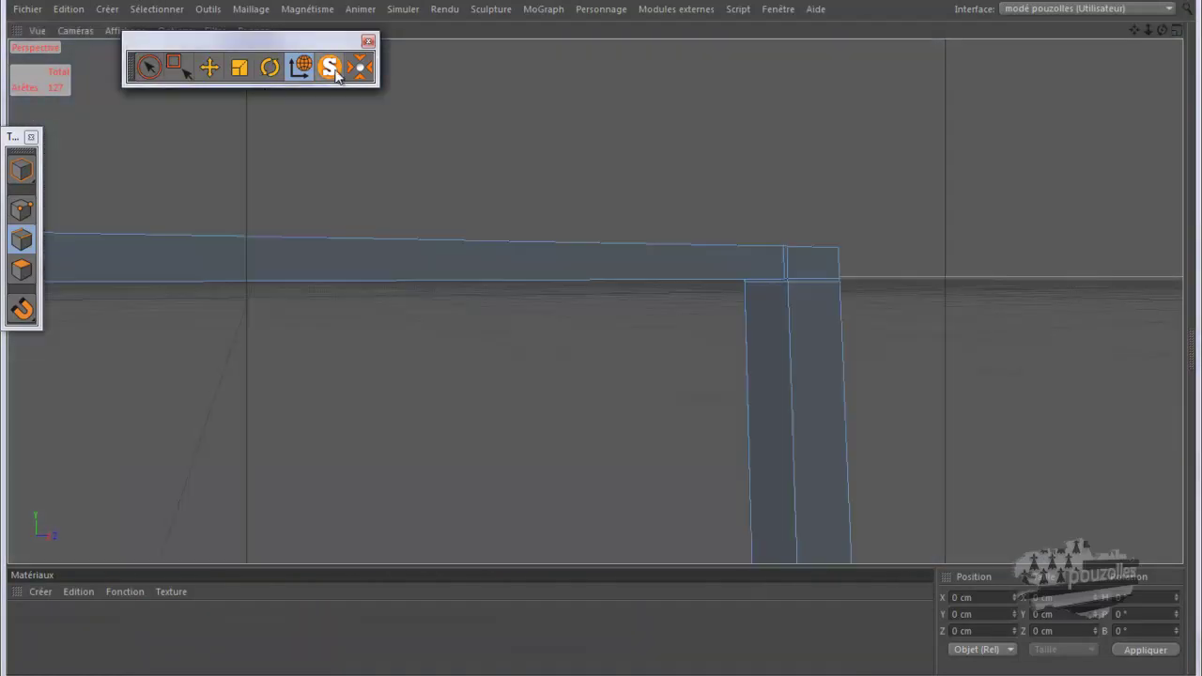
{"action": "mouse_move", "coordinate": [601, 344]}
{"action": "left_mouse_down", "text": "alt"}
{"action": "mouse_move", "coordinate": [633, 341]}
{"action": "mouse_move", "coordinate": [595, 335]}
{"action": "mouse_move", "coordinate": [599, 343]}
{"action": "left_mouse_up", "text": "alt"}
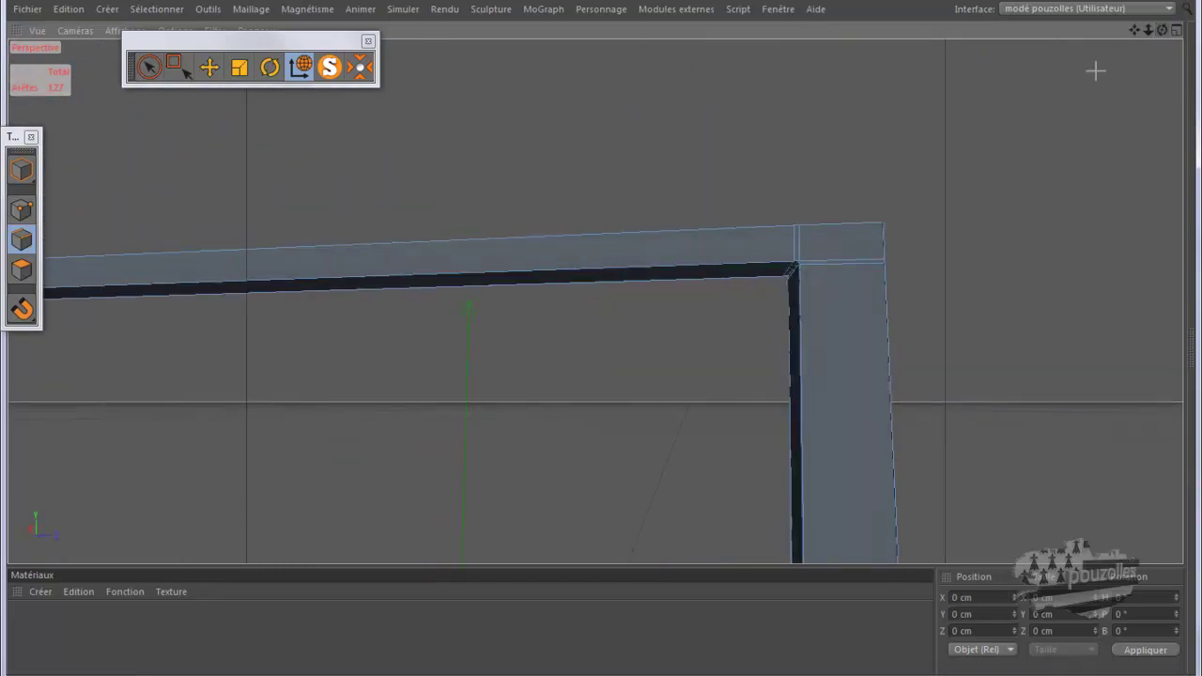
{"action": "scroll", "coordinate": [855, 259], "scroll_direction": "up", "scroll_amount": 3}
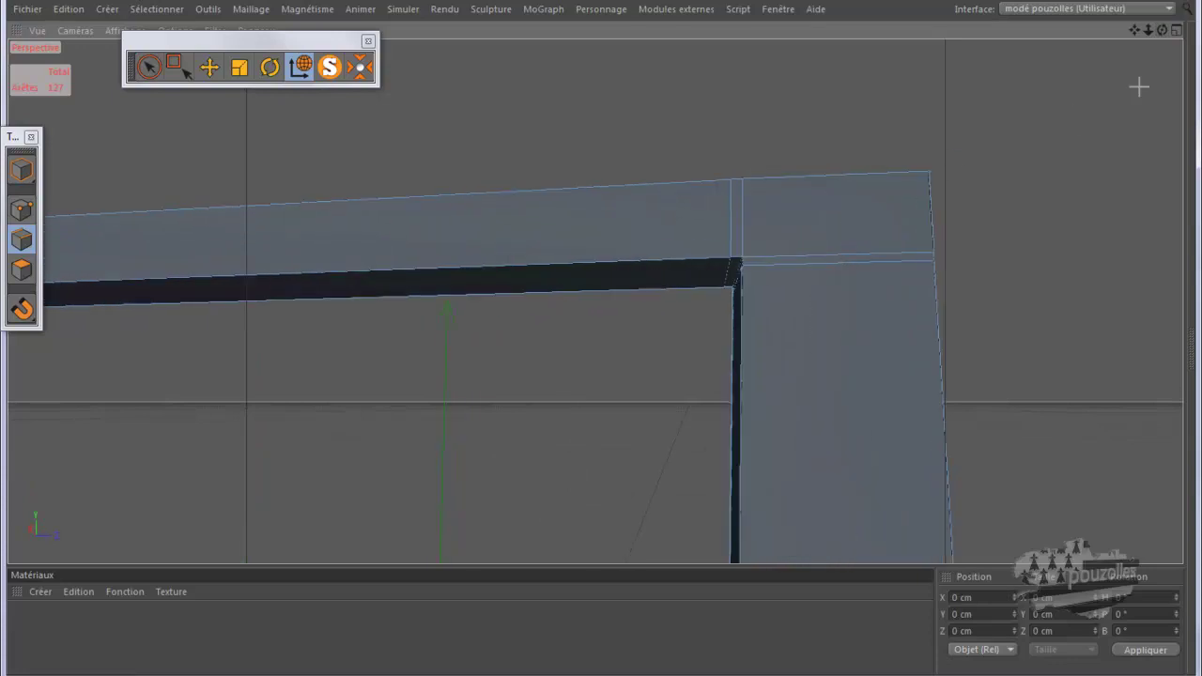
{"action": "left_click_drag", "start_coordinate": [1164, 34], "coordinate": [602, 336]}
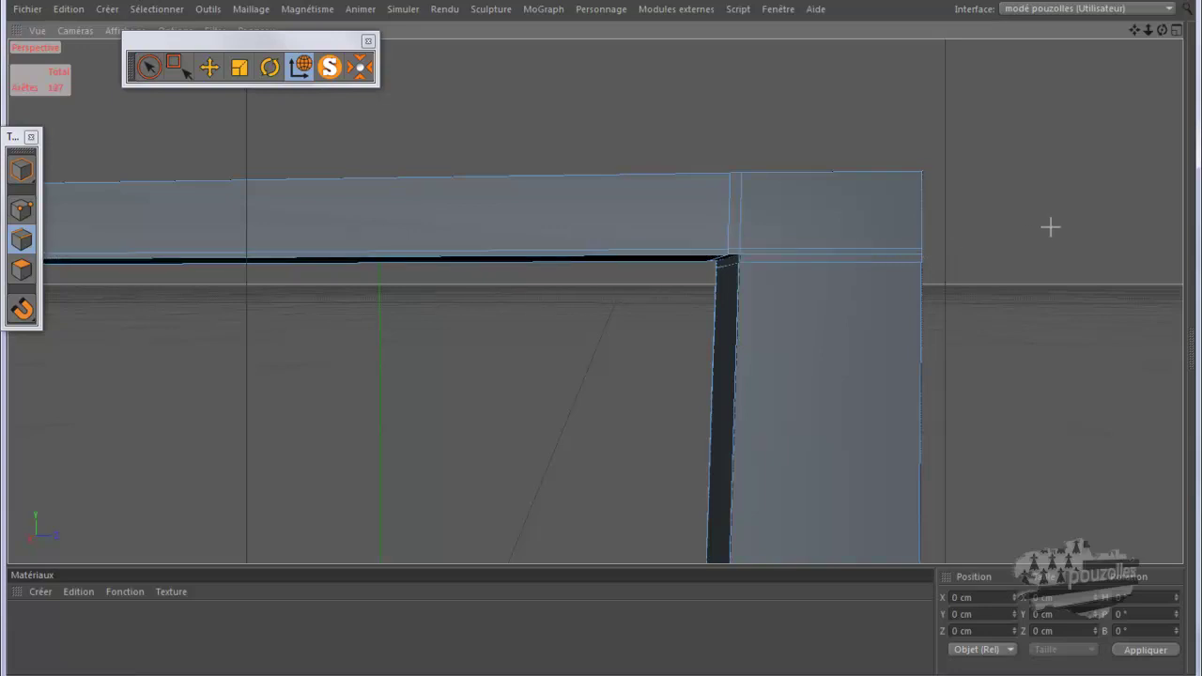
{"action": "left_click", "coordinate": [747, 172]}
- Restore the full display and cut supporting Knife loops along the outer edges of contour B's upper bar and upright at their corner
{"action": "left_click_drag", "start_coordinate": [1038, 177], "coordinate": [949, 137], "text": "alt"}
{"action": "left_click", "coordinate": [330, 67]}
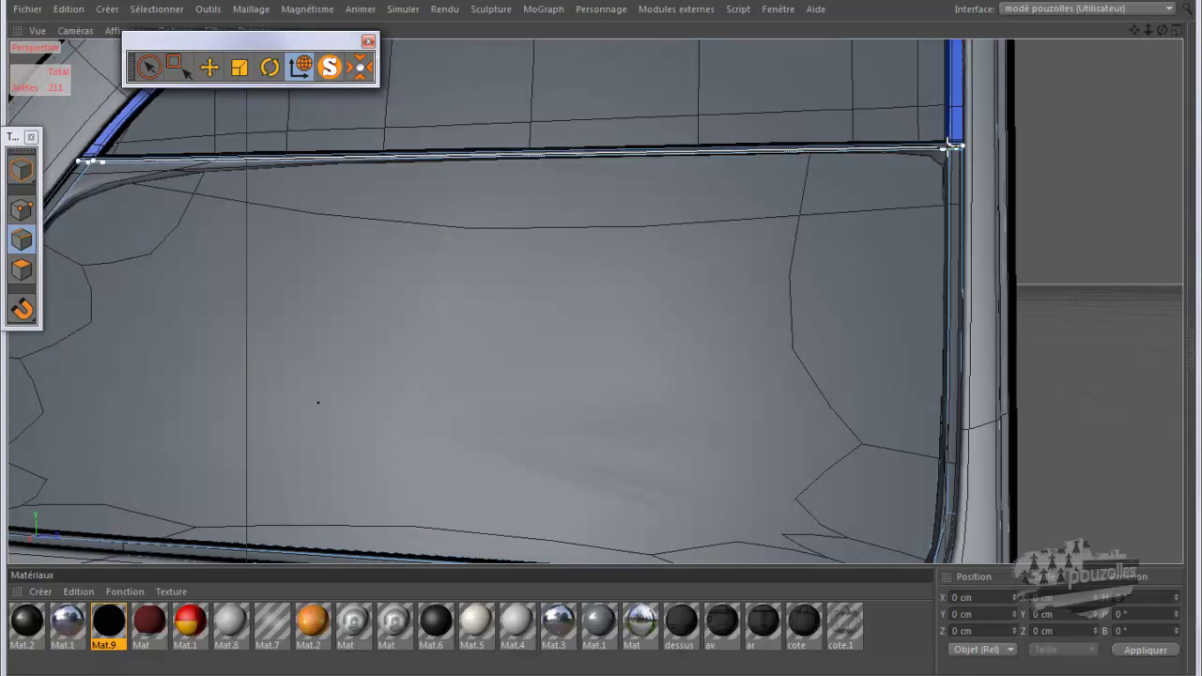
{"action": "scroll", "coordinate": [965, 147], "scroll_direction": "up", "scroll_amount": 3}
{"action": "scroll", "coordinate": [964, 146], "scroll_direction": "up", "scroll_amount": 5}
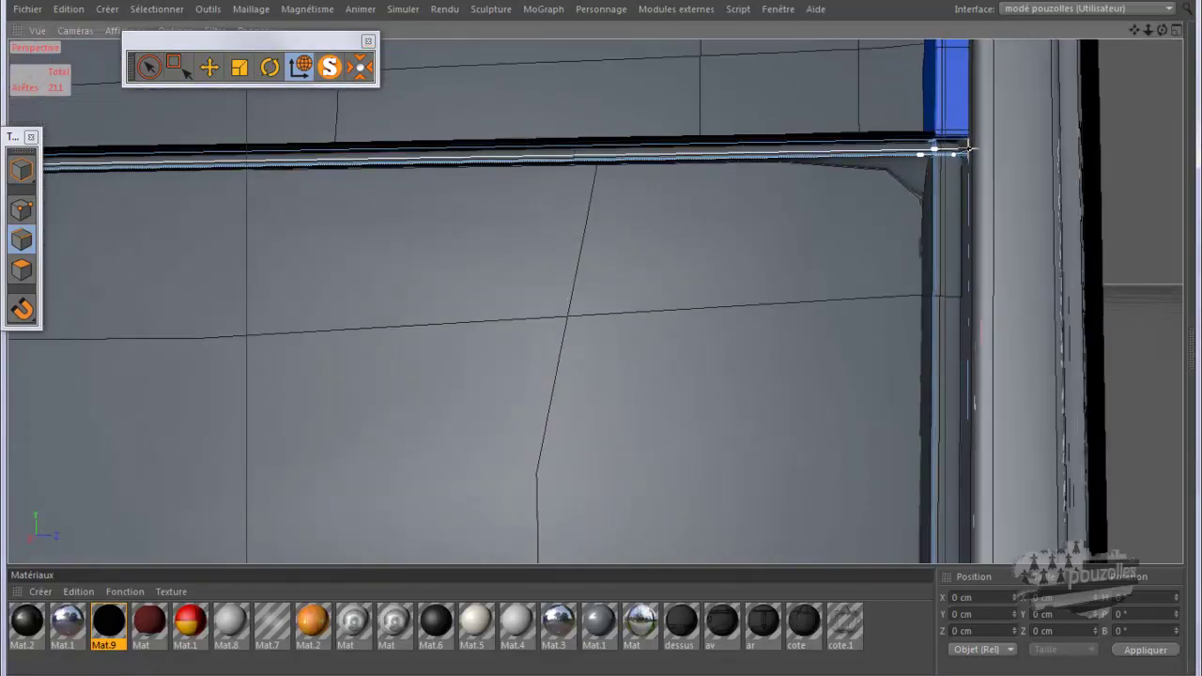
{"action": "scroll", "coordinate": [968, 149], "scroll_direction": "up", "scroll_amount": 3}
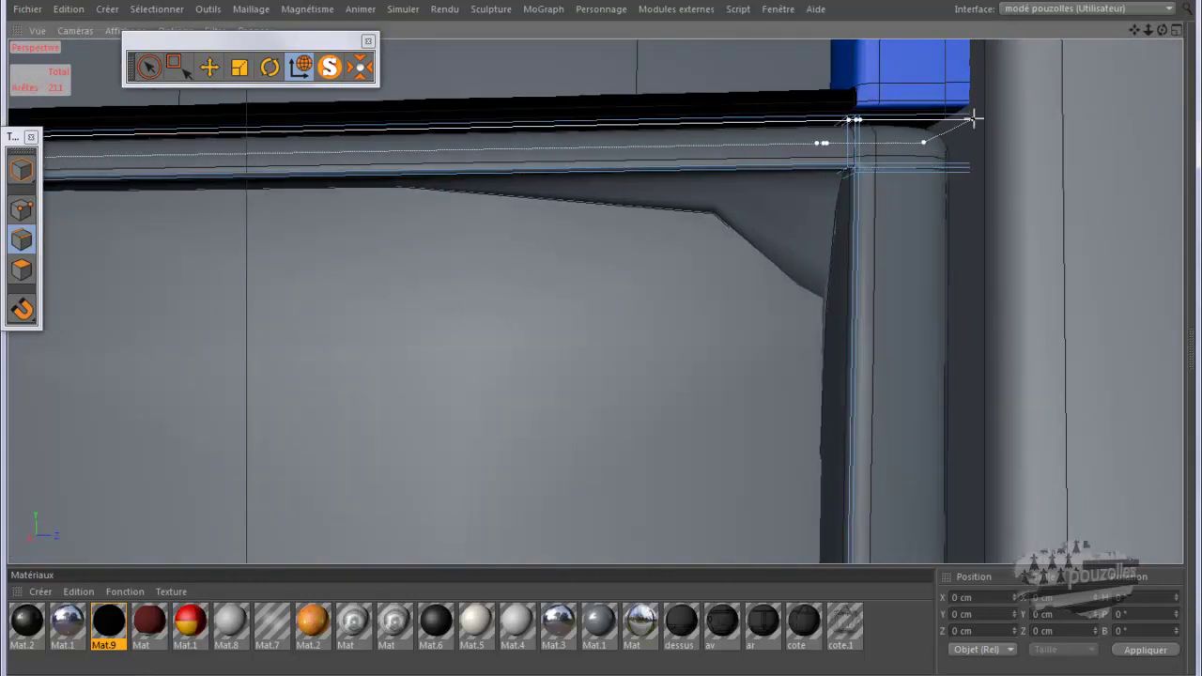
{"action": "left_click", "coordinate": [969, 115]}
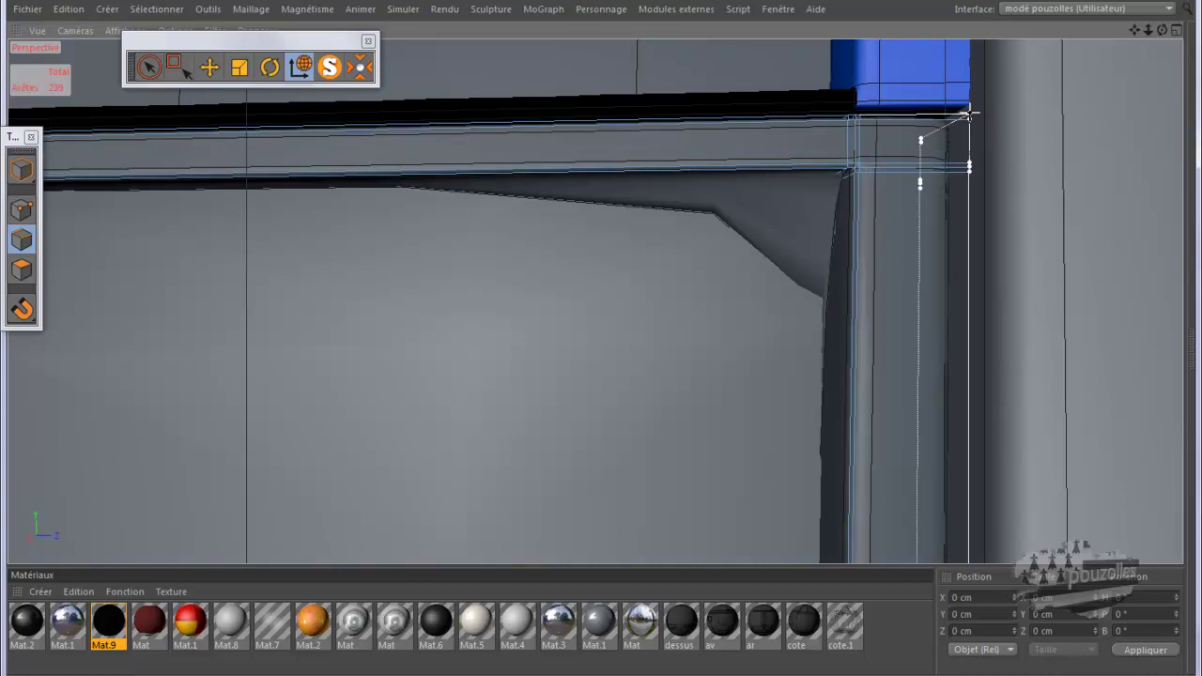
{"action": "left_click", "coordinate": [969, 114]}
- Cut two supporting loops with the Knife on contour B at the corner where its upper bar meets the slanted side
{"action": "scroll", "coordinate": [1038, 97], "scroll_direction": "down", "scroll_amount": 4}
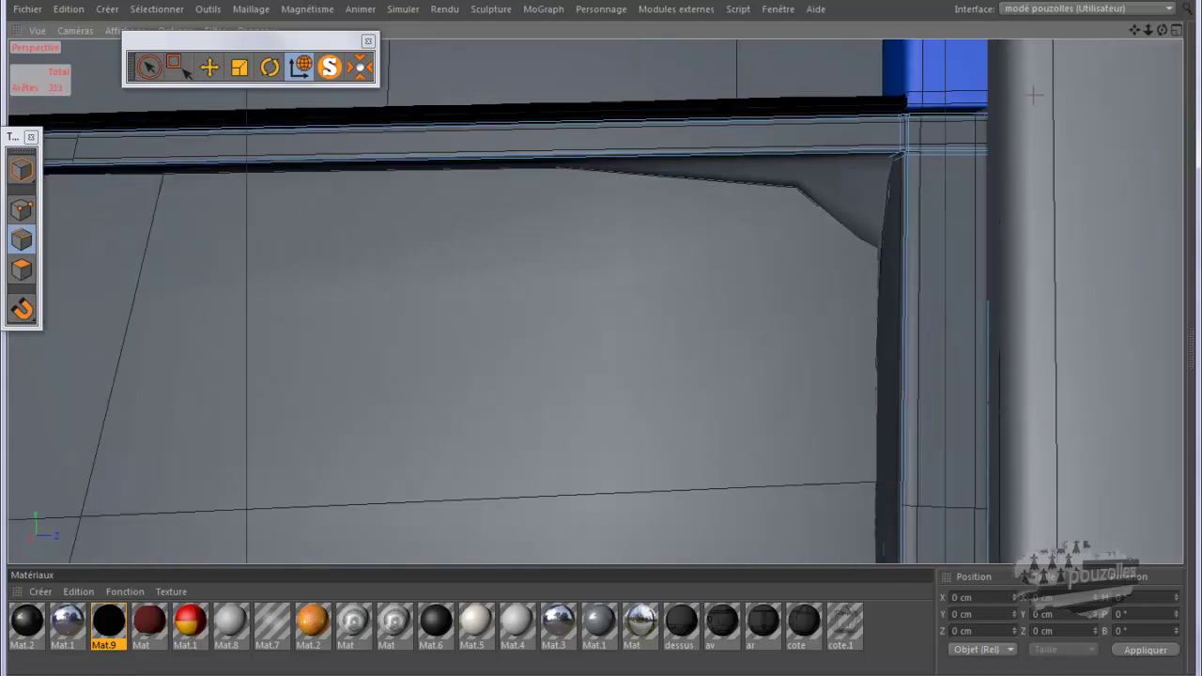
{"action": "scroll", "coordinate": [1028, 89], "scroll_direction": "down", "scroll_amount": 8}
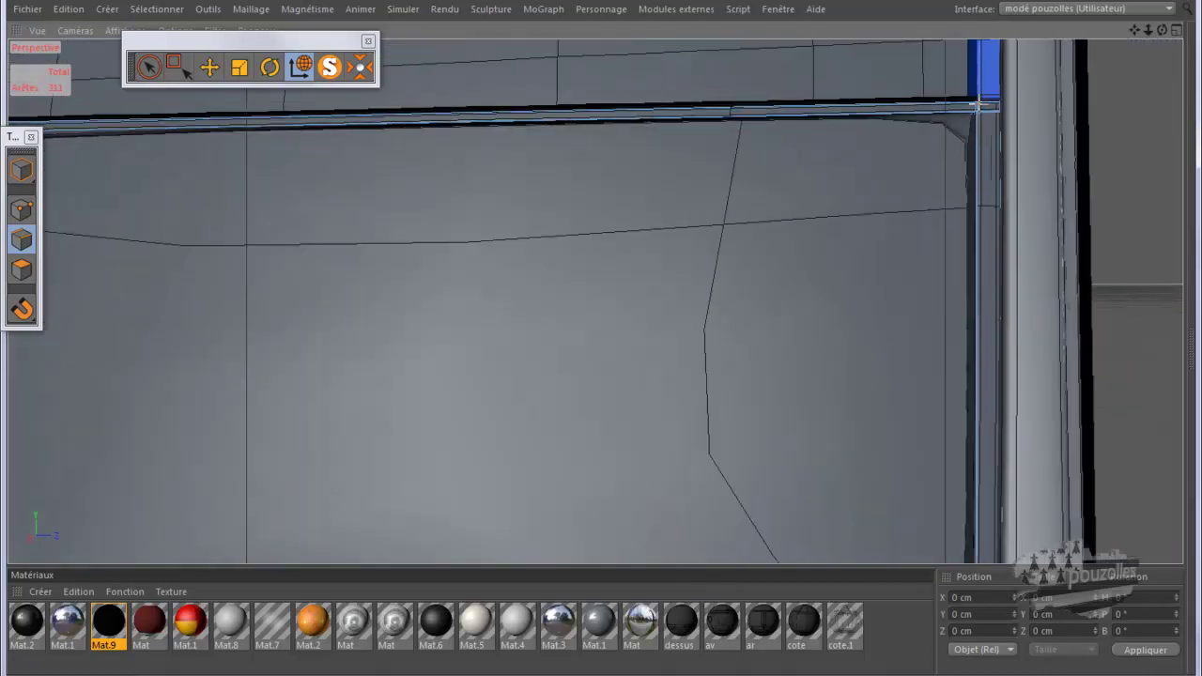
{"action": "scroll", "coordinate": [980, 105], "scroll_direction": "down", "scroll_amount": 4}
{"action": "scroll", "coordinate": [805, 254], "scroll_direction": "down", "scroll_amount": 2}
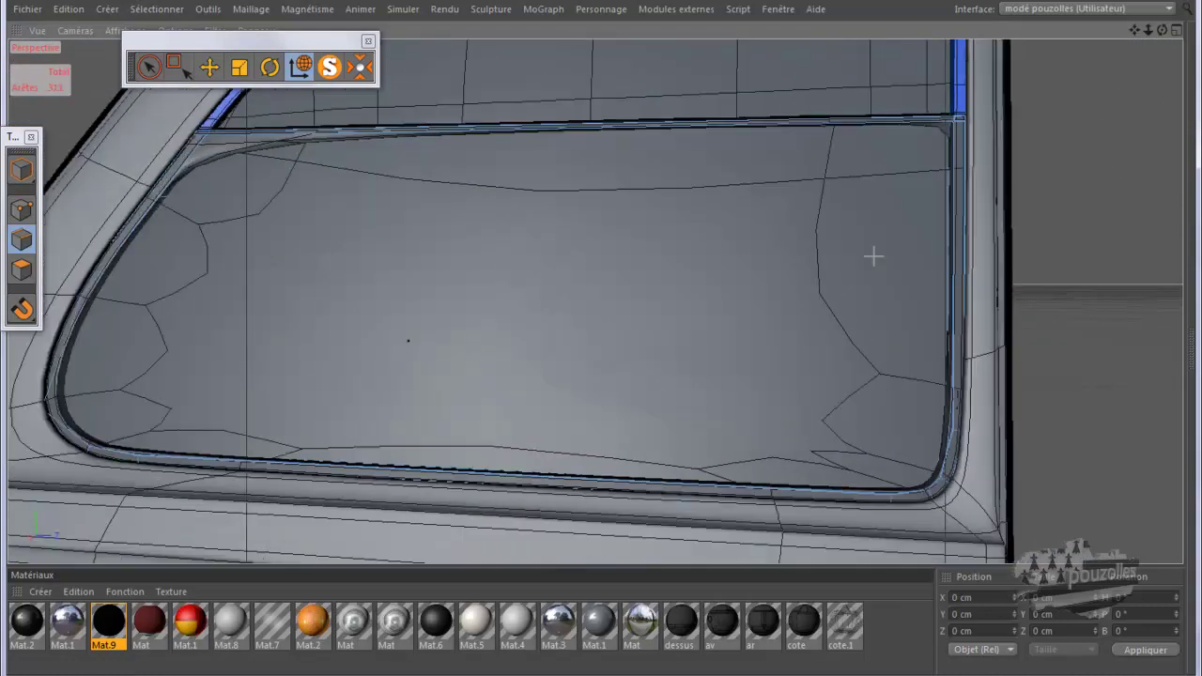
{"action": "mouse_move", "coordinate": [1133, 31]}
{"action": "left_mouse_down"}
{"action": "mouse_move", "coordinate": [627, 339]}
{"action": "mouse_move", "coordinate": [1145, 31]}
{"action": "left_mouse_up"}
{"action": "left_click_drag", "start_coordinate": [612, 339], "coordinate": [602, 338], "text": "alt"}
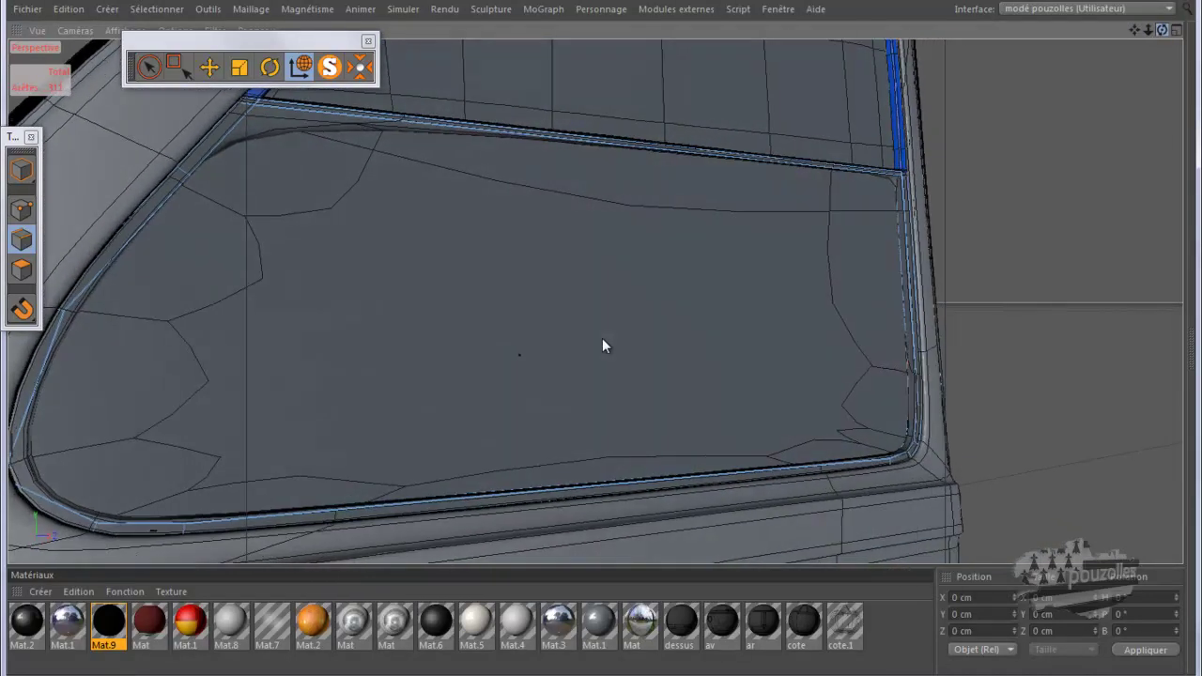
{"action": "scroll", "coordinate": [103, 252], "scroll_direction": "up", "scroll_amount": 5}
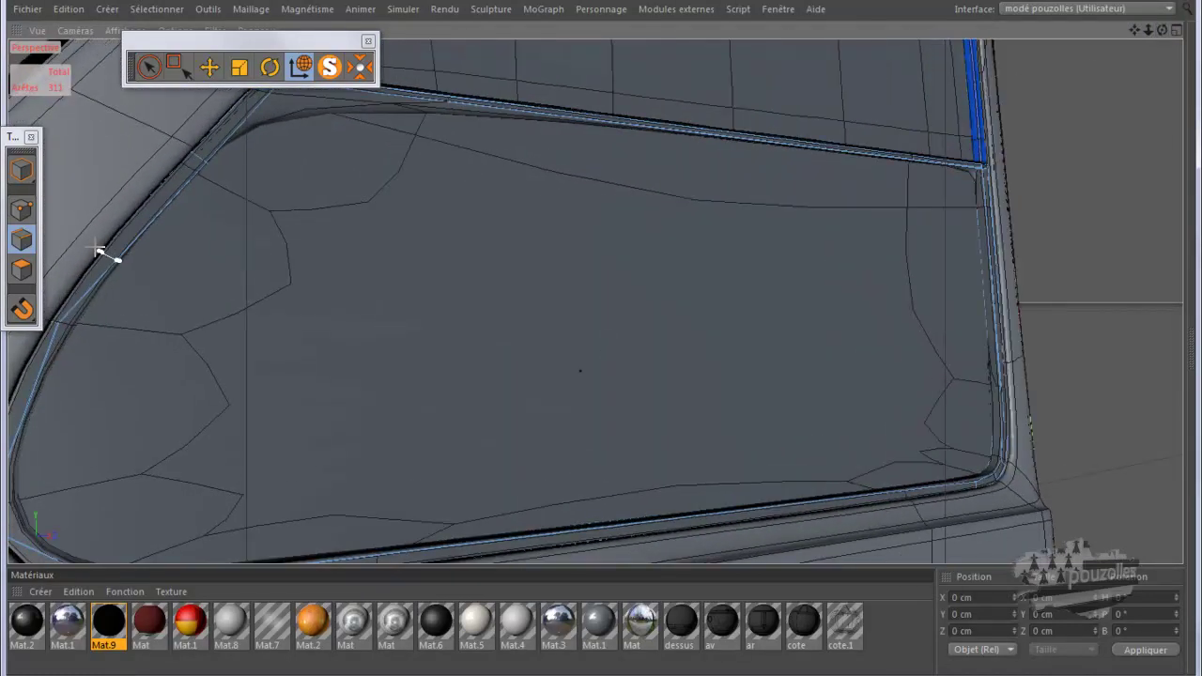
{"action": "scroll", "coordinate": [412, 336], "scroll_direction": "down", "scroll_amount": 6}
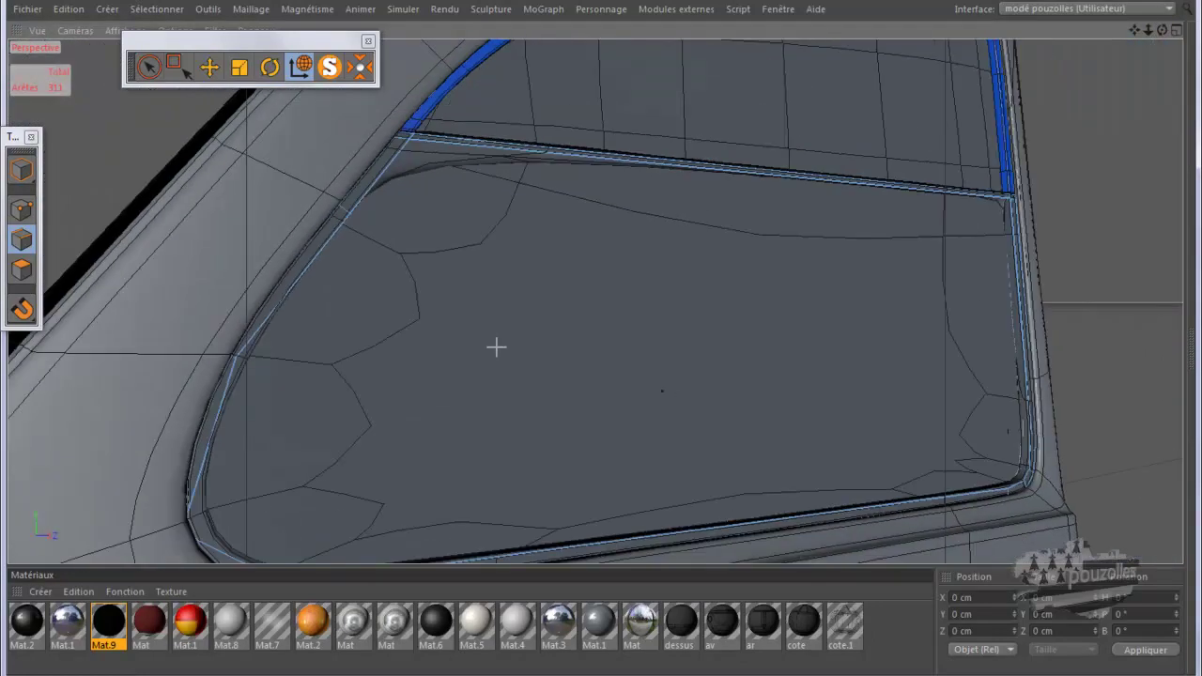
{"action": "left_click_drag", "start_coordinate": [421, 155], "coordinate": [407, 152]}
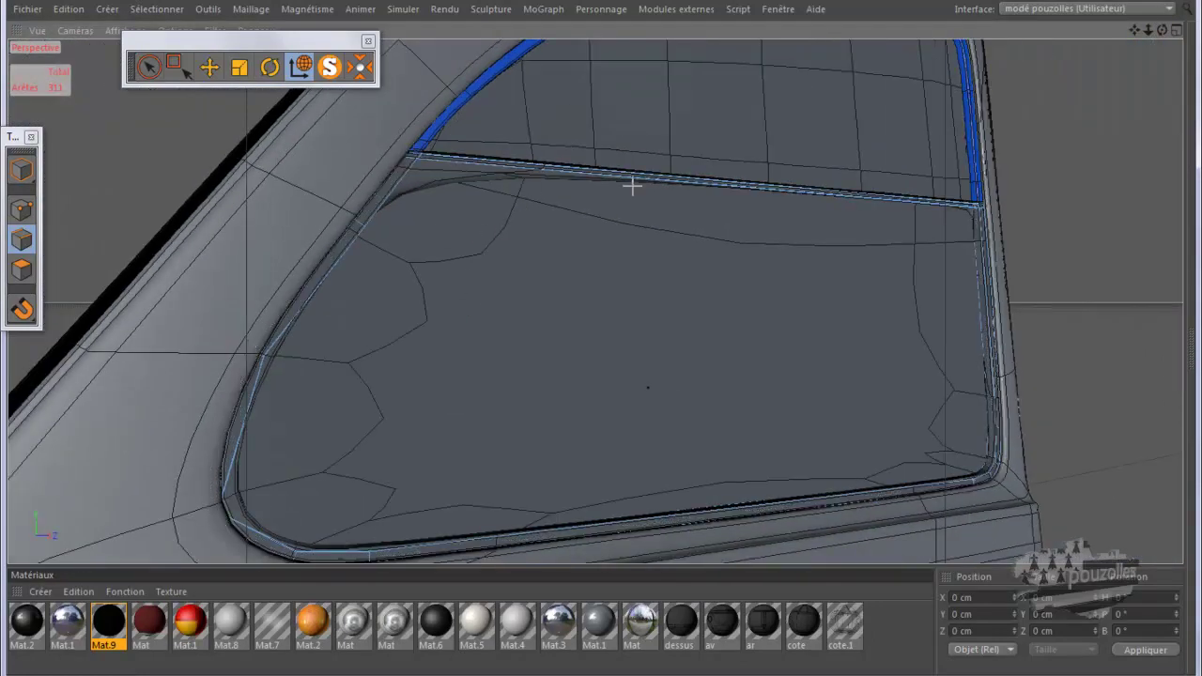
{"action": "scroll", "coordinate": [416, 135], "scroll_direction": "up", "scroll_amount": 3}
{"action": "scroll", "coordinate": [425, 152], "scroll_direction": "up", "scroll_amount": 6}
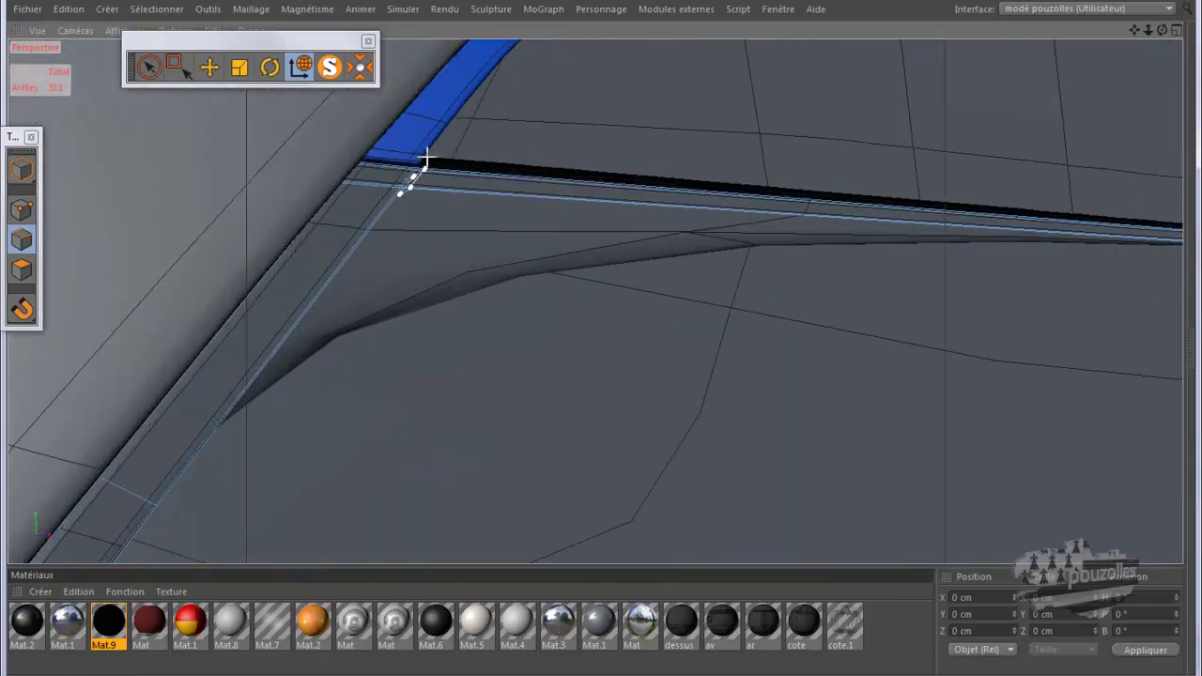
{"action": "scroll", "coordinate": [427, 158], "scroll_direction": "up", "scroll_amount": 4}
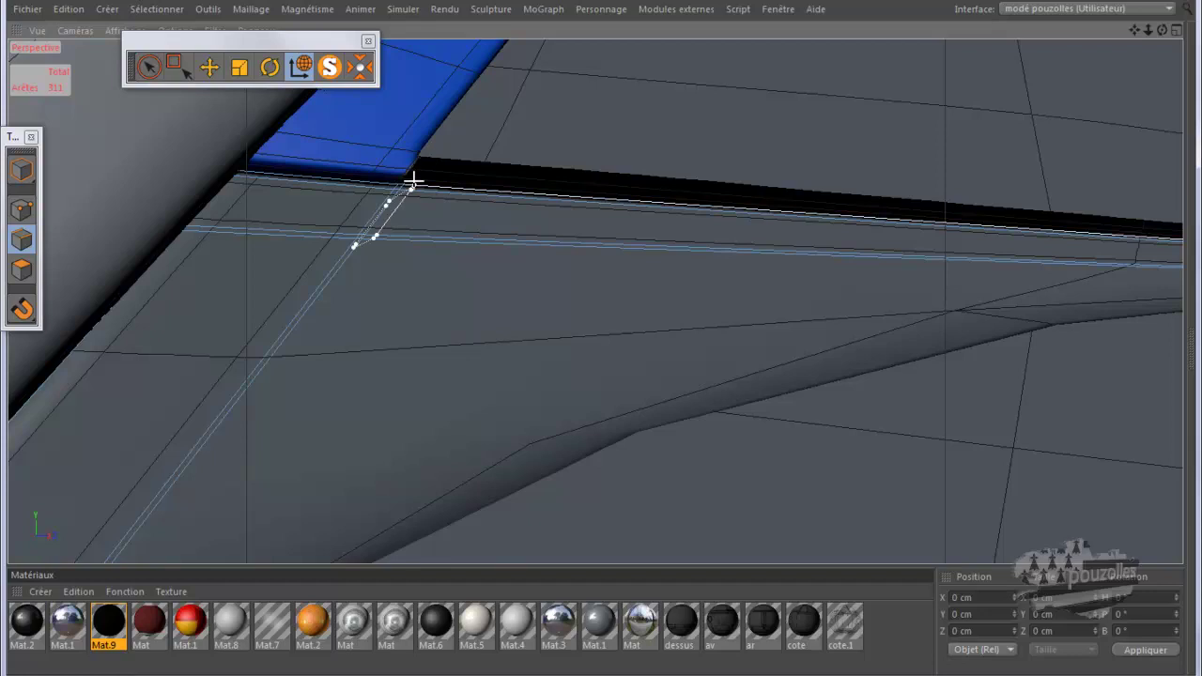
{"action": "left_click", "coordinate": [407, 186]}
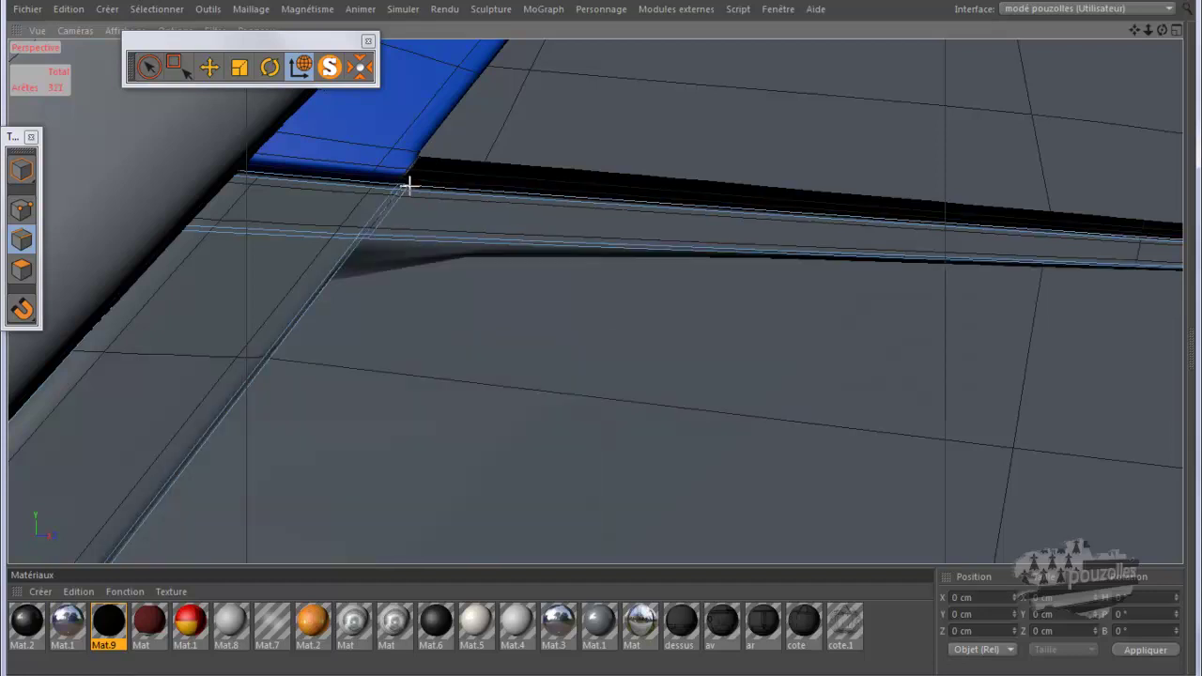
{"action": "left_click", "coordinate": [355, 242]}
{"action": "scroll", "coordinate": [274, 273], "scroll_direction": "down", "scroll_amount": 3}
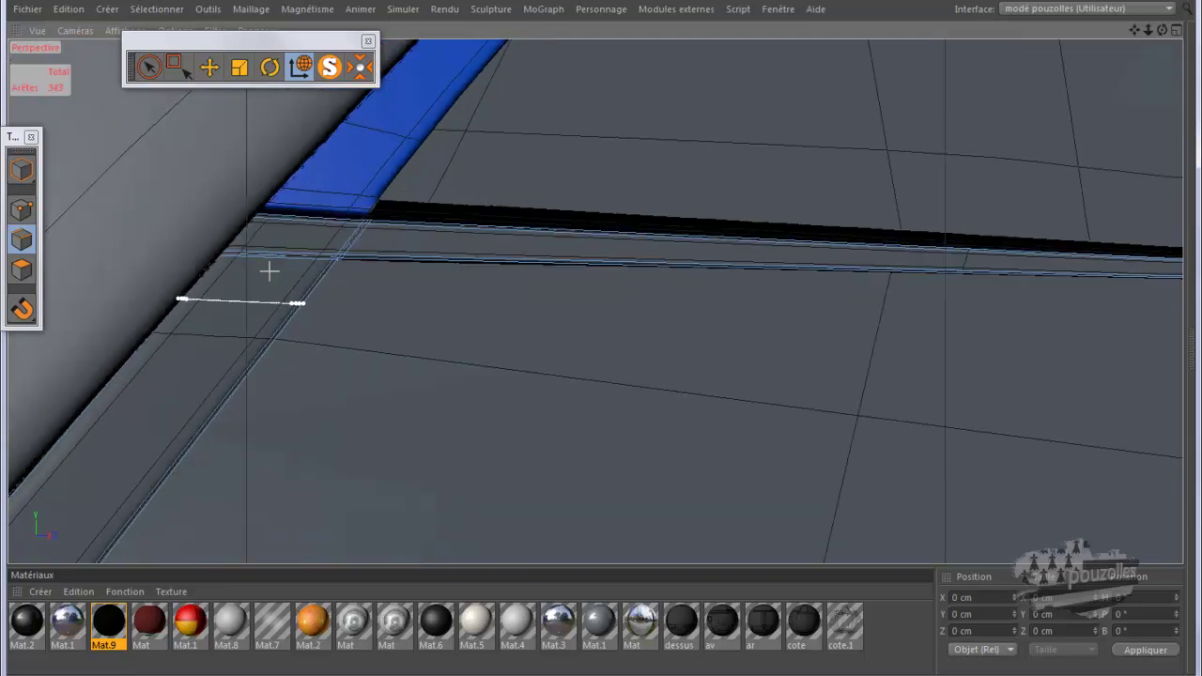
{"action": "scroll", "coordinate": [185, 272], "scroll_direction": "down", "scroll_amount": 6}
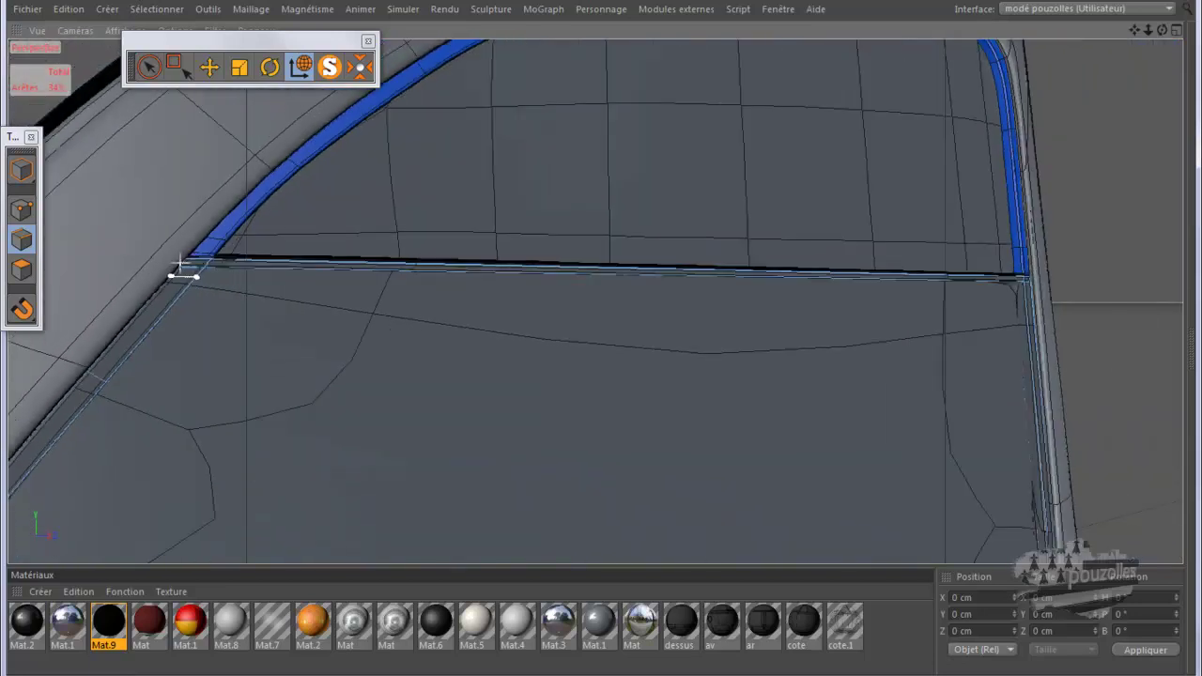
- Add another supporting Knife loop across contour B's upper bar, close to its junction with the upright
{"action": "mouse_move", "coordinate": [1163, 31]}
{"action": "left_mouse_down"}
{"action": "mouse_move", "coordinate": [562, 348]}
{"action": "mouse_move", "coordinate": [599, 340]}
{"action": "left_mouse_up"}
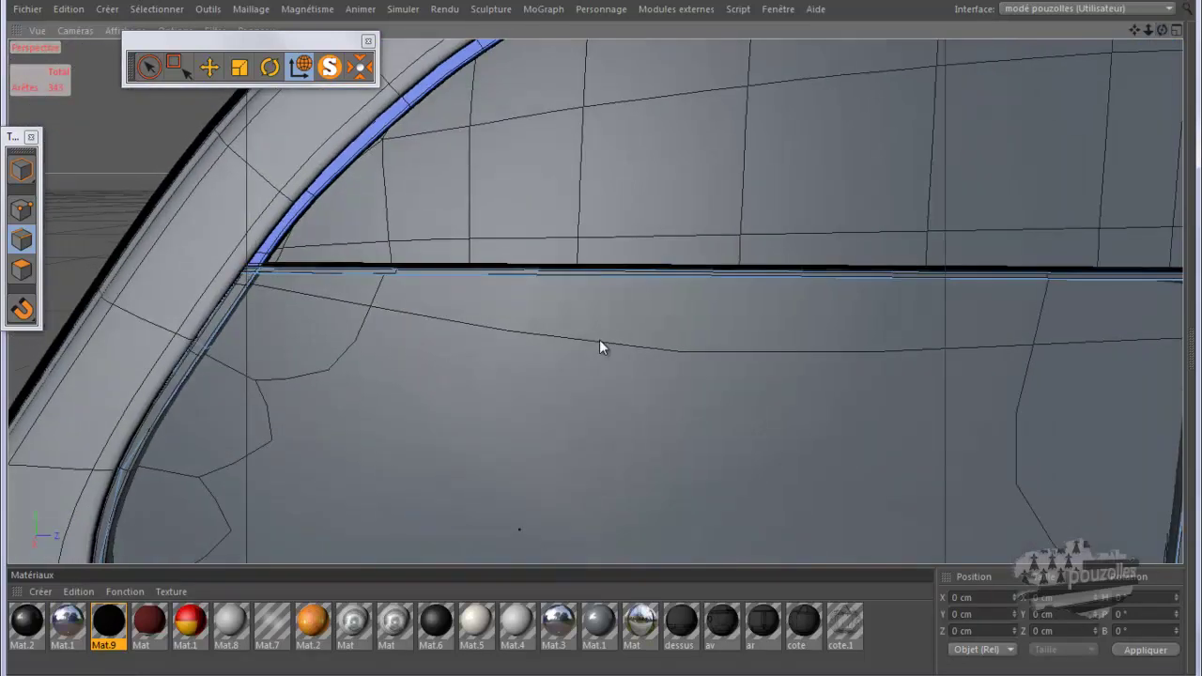
{"action": "left_click_drag", "start_coordinate": [1136, 30], "coordinate": [601, 336]}
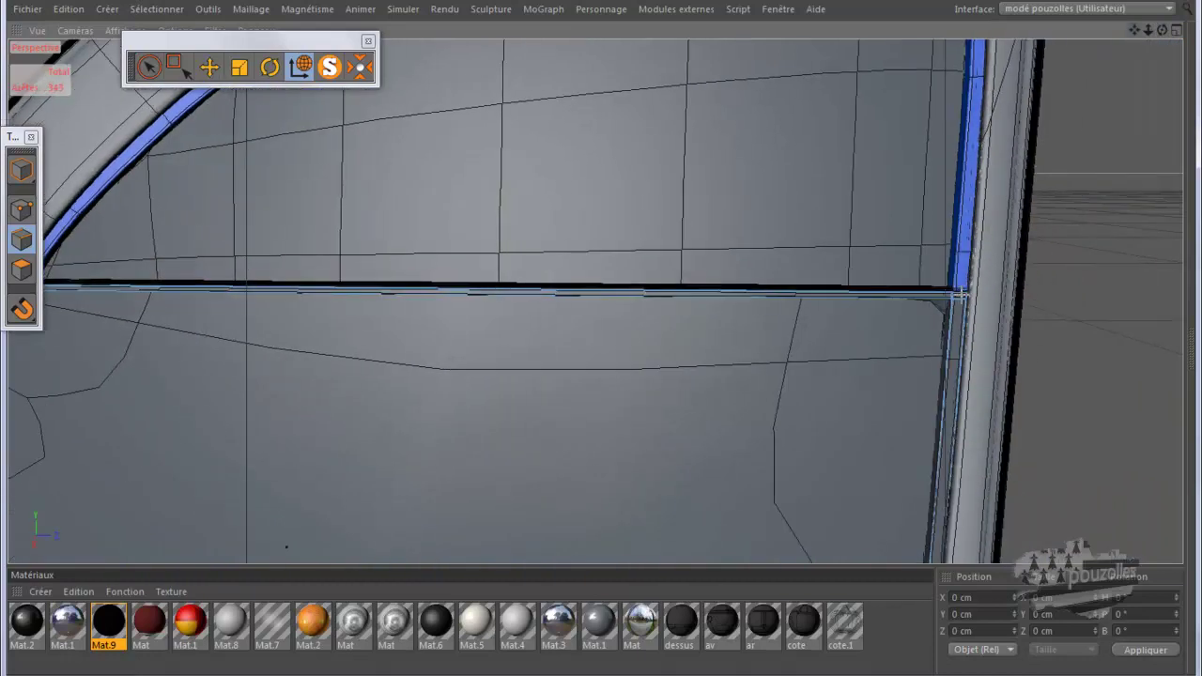
{"action": "scroll", "coordinate": [948, 317], "scroll_direction": "up", "scroll_amount": 6}
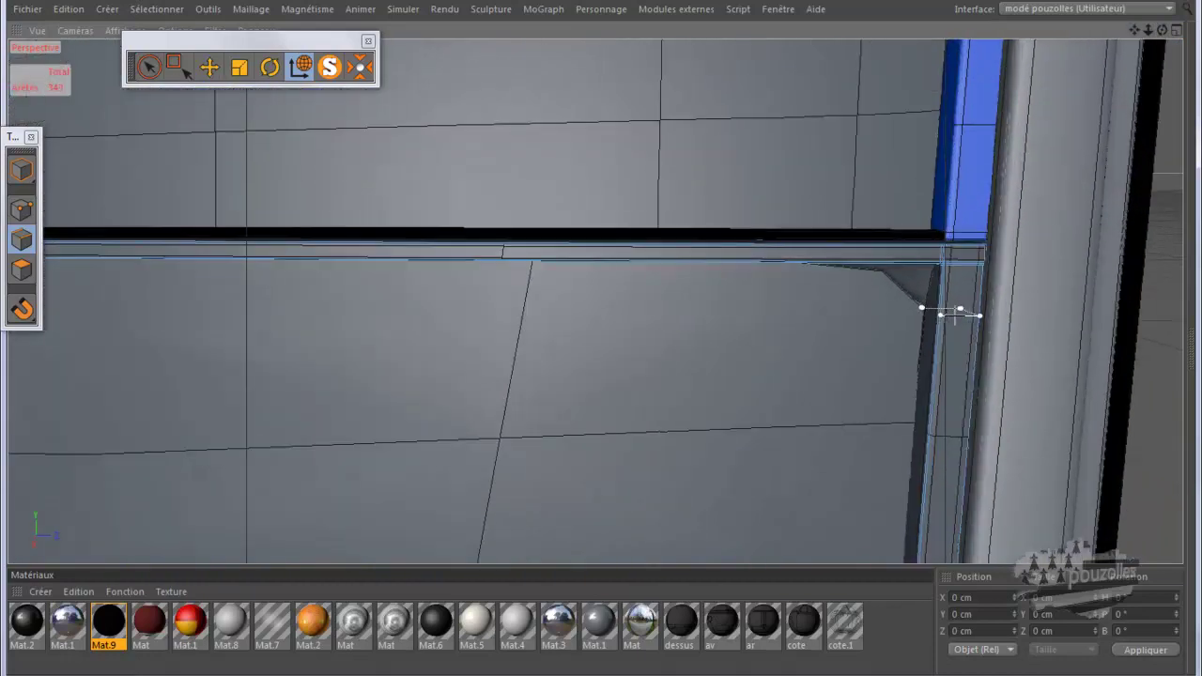
{"action": "scroll", "coordinate": [954, 316], "scroll_direction": "up", "scroll_amount": 4}
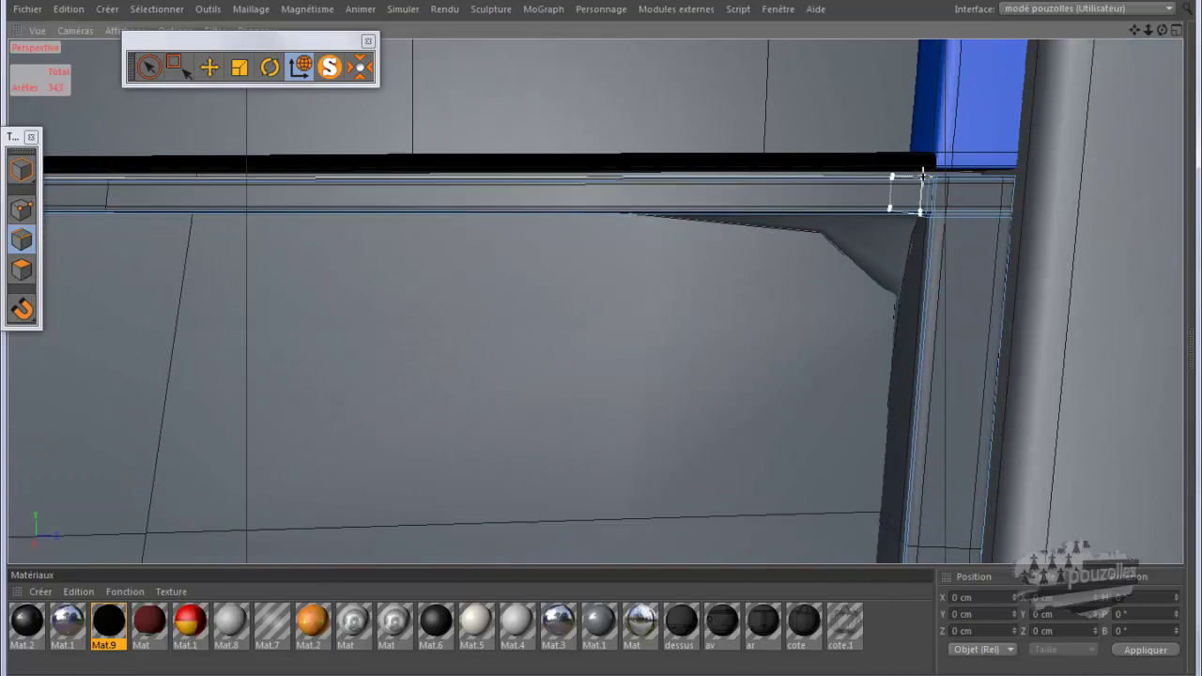
- Try cutting extra edge loops through the rail and the post beside the frame's upper corner, and undo them
{"action": "left_click", "coordinate": [923, 176]}
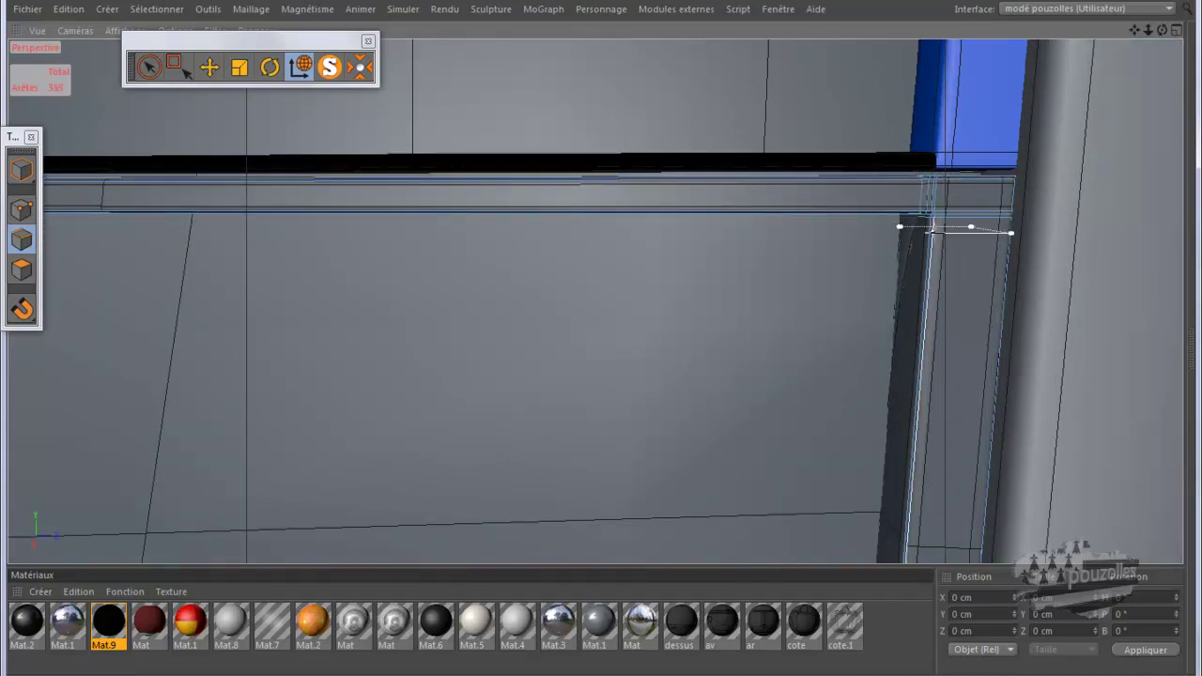
{"action": "left_click", "coordinate": [932, 221]}
{"action": "key", "text": "ctrl+z"}
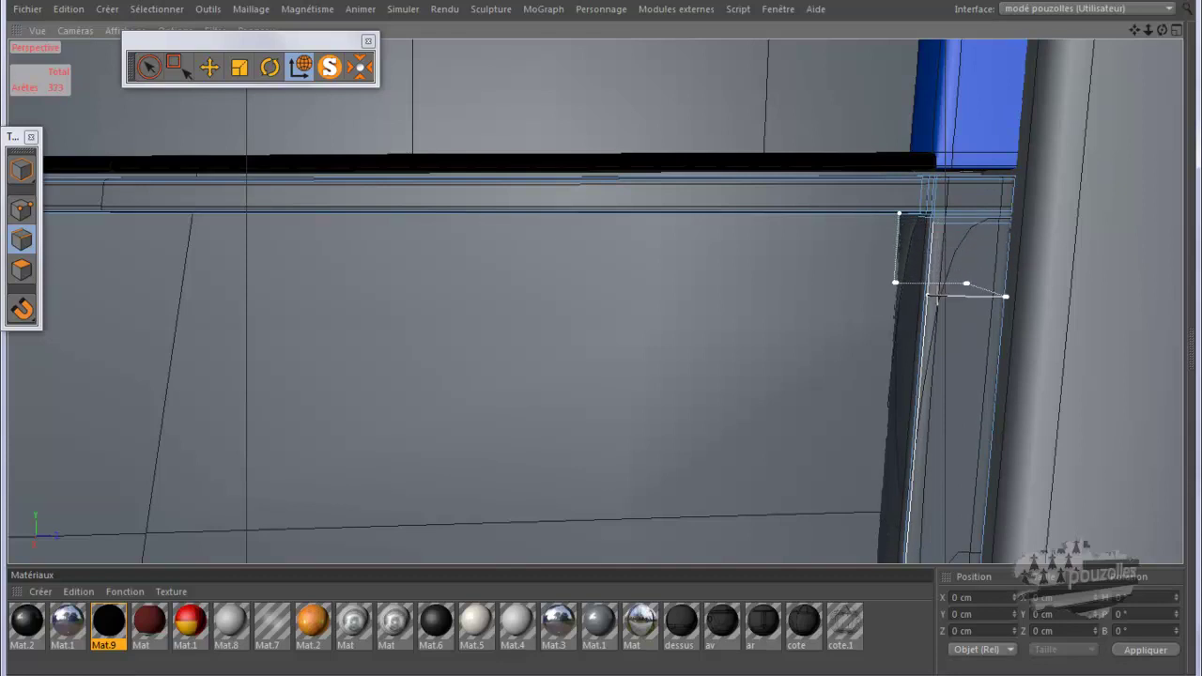
{"action": "left_click", "coordinate": [68, 9]}
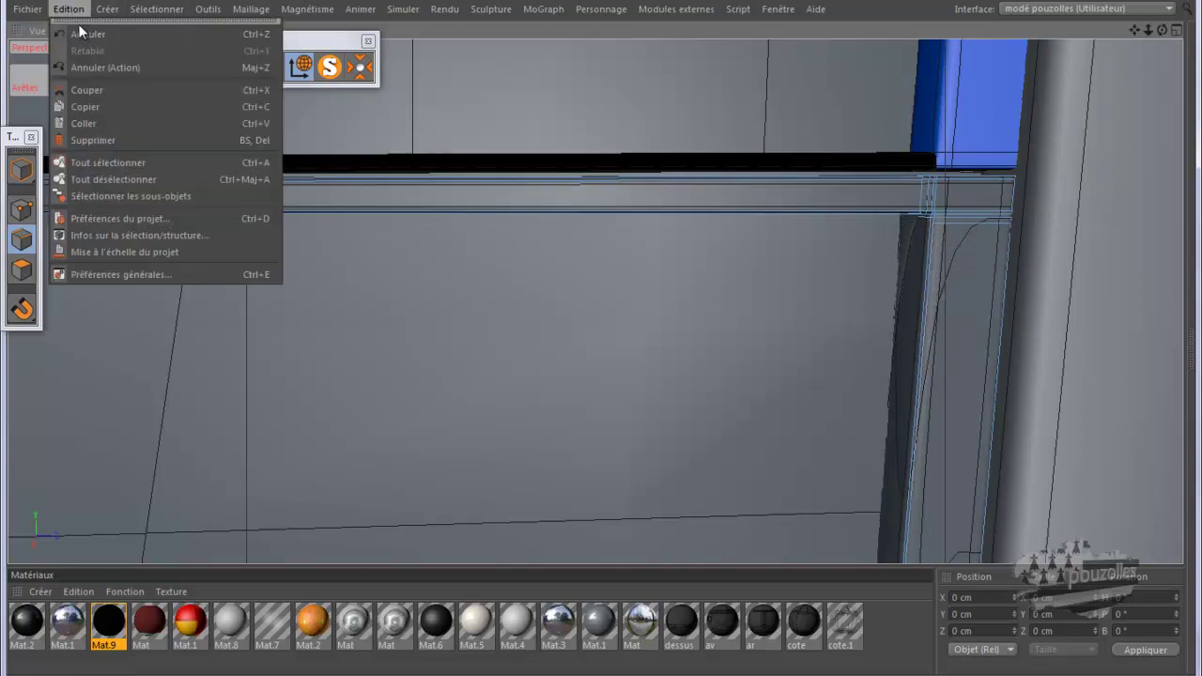
{"action": "left_click", "coordinate": [85, 33]}
{"action": "left_click", "coordinate": [70, 10]}
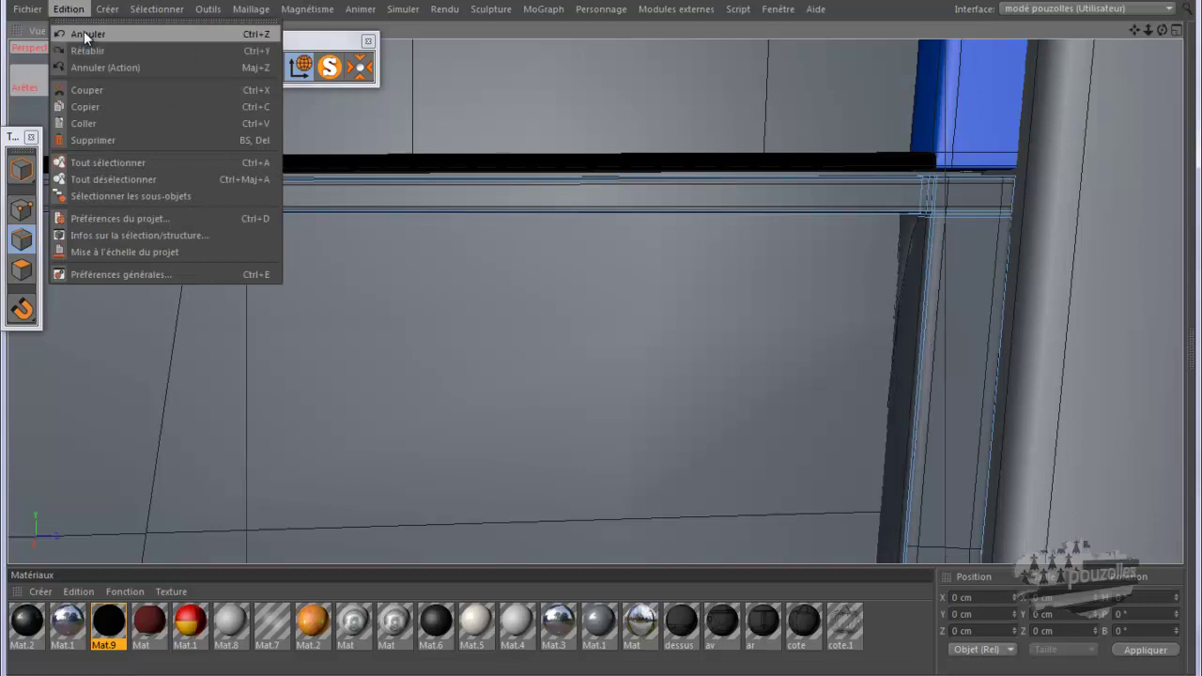
{"action": "left_click", "coordinate": [85, 34]}
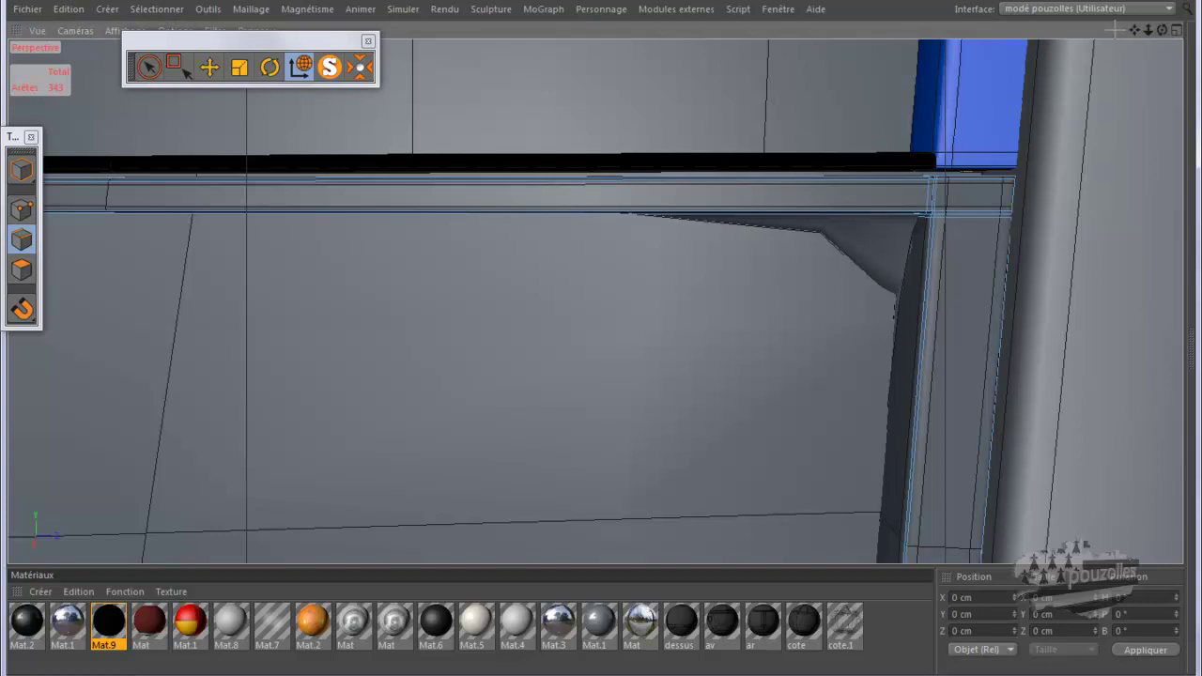
{"action": "key", "text": "ctrl+z"}
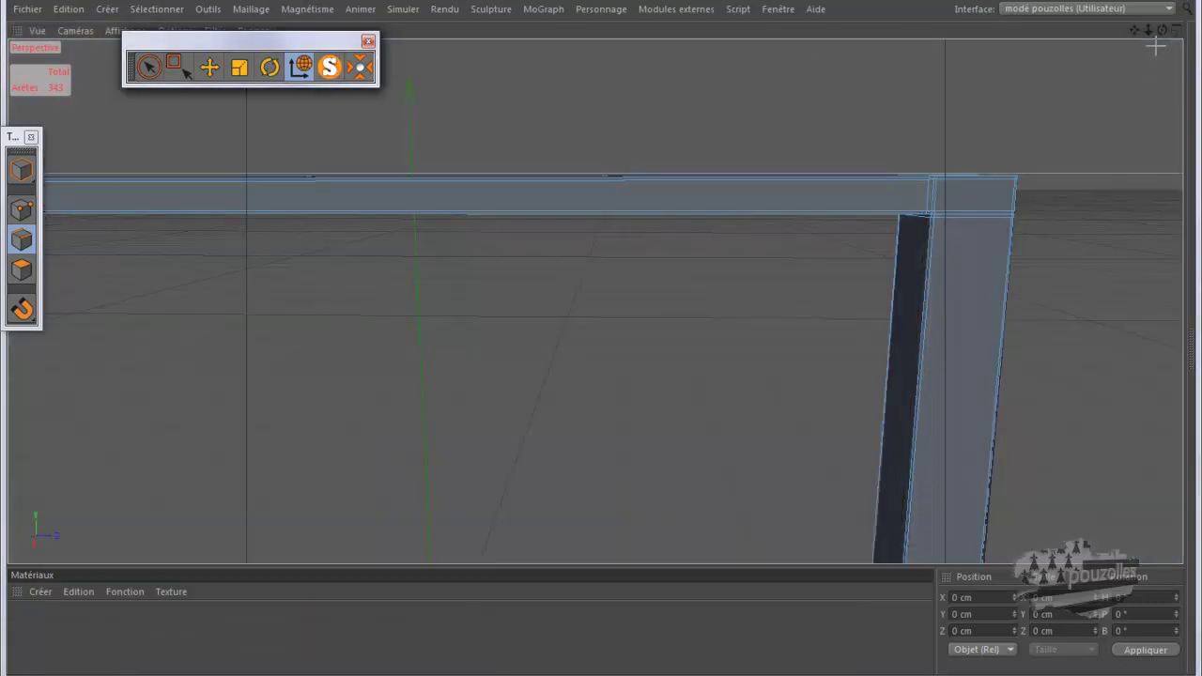
- Examine the frame's corner joint from outside and below to see how its edge loops meet
{"action": "mouse_move", "coordinate": [606, 348]}
{"action": "left_mouse_down", "text": "alt"}
{"action": "mouse_move", "coordinate": [569, 338]}
{"action": "mouse_move", "coordinate": [604, 340]}
{"action": "mouse_move", "coordinate": [595, 336]}
{"action": "left_mouse_up", "text": "alt"}
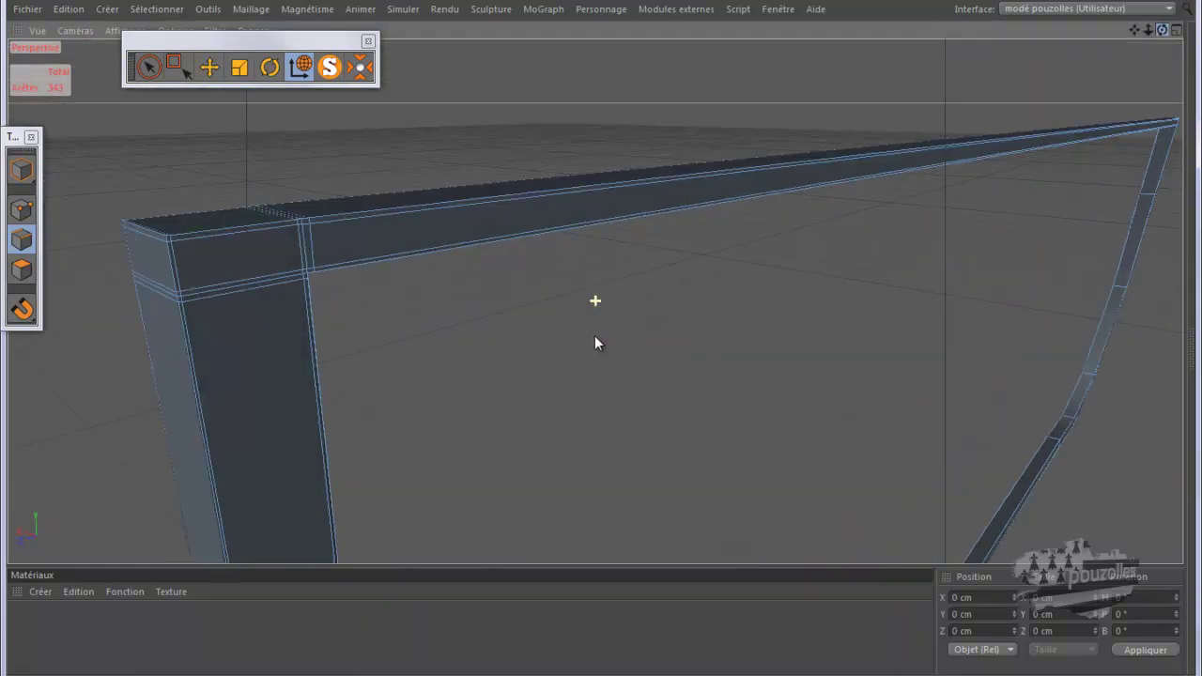
{"action": "left_click", "coordinate": [213, 69]}
{"action": "scroll", "coordinate": [340, 256], "scroll_direction": "up", "scroll_amount": 3}
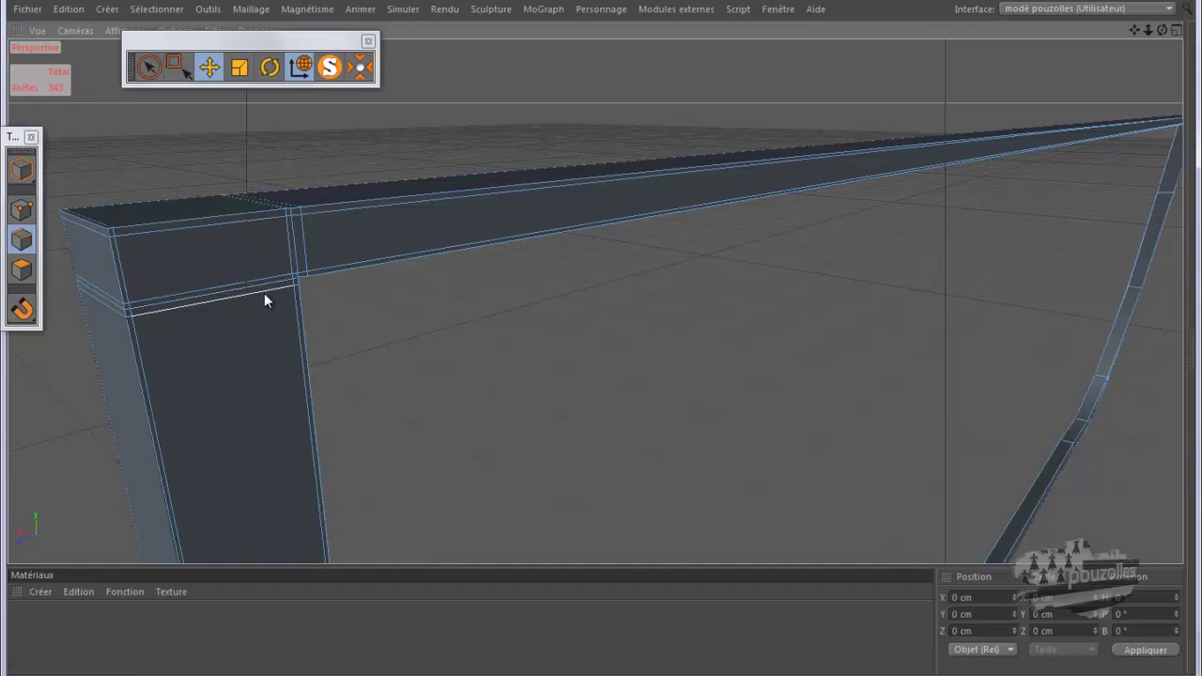
{"action": "left_click_drag", "start_coordinate": [1159, 34], "coordinate": [641, 322]}
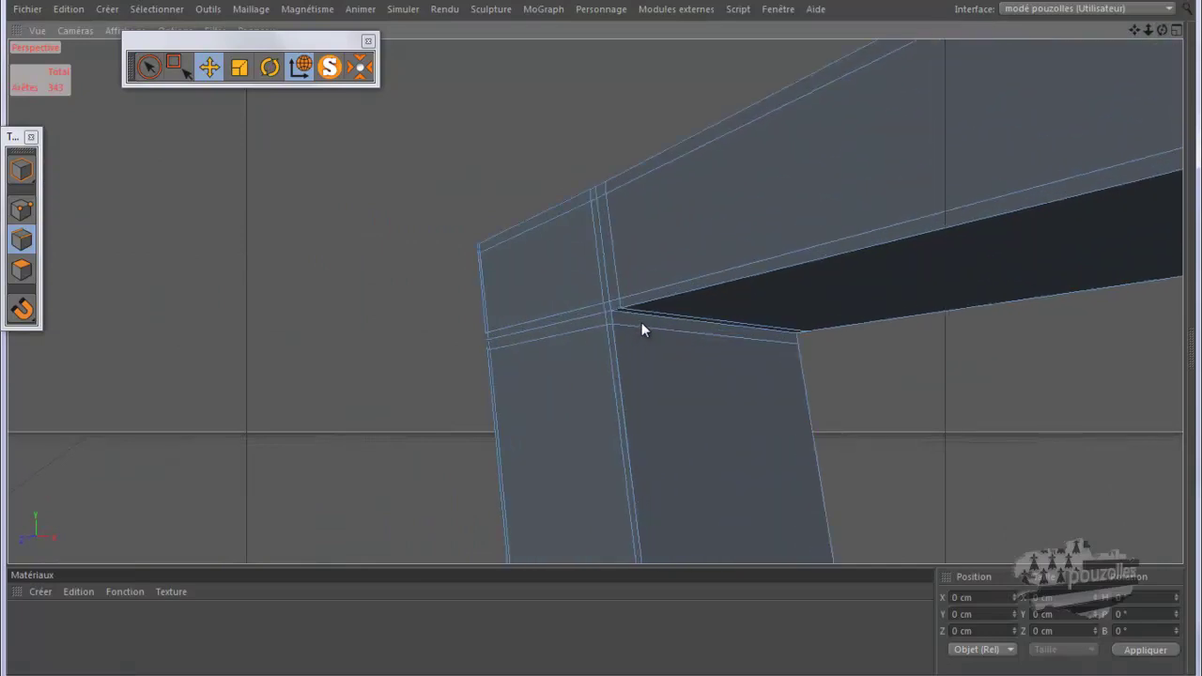
{"action": "scroll", "coordinate": [641, 322], "scroll_direction": "up", "scroll_amount": 5}
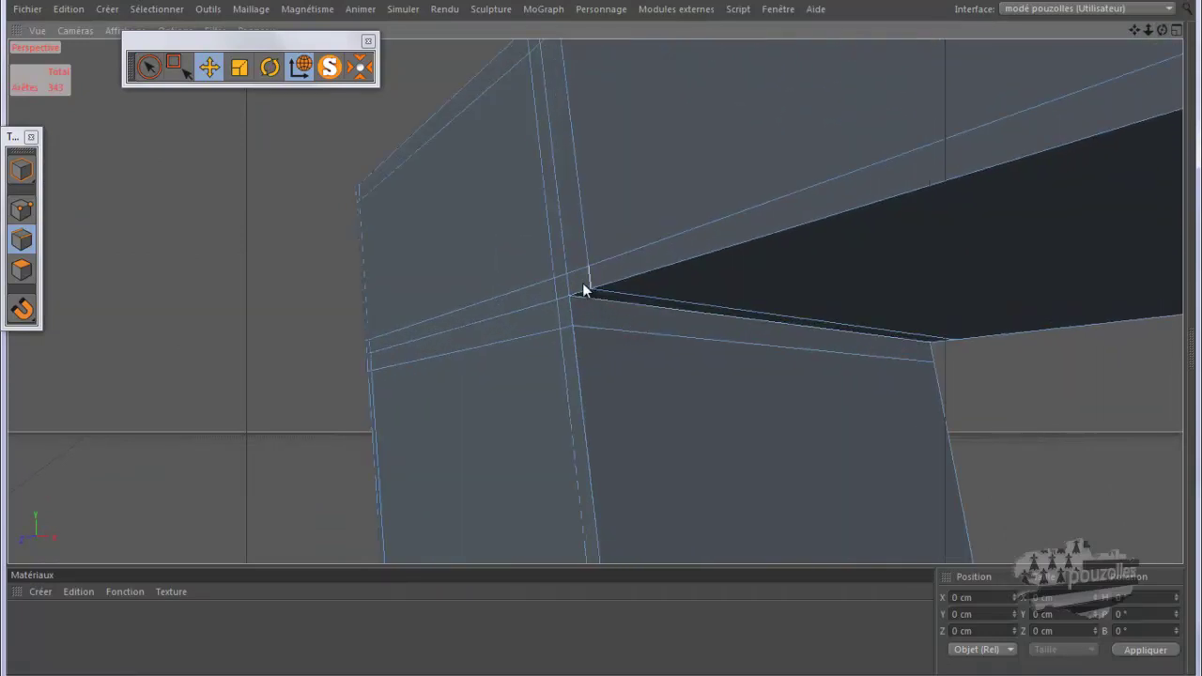
{"action": "left_click_drag", "start_coordinate": [1163, 35], "coordinate": [965, 147]}
{"action": "left_click_drag", "start_coordinate": [1162, 31], "coordinate": [607, 330]}
- Select the closely spaced points at the far end of the inner corner in point mode
{"action": "left_click", "coordinate": [148, 67]}
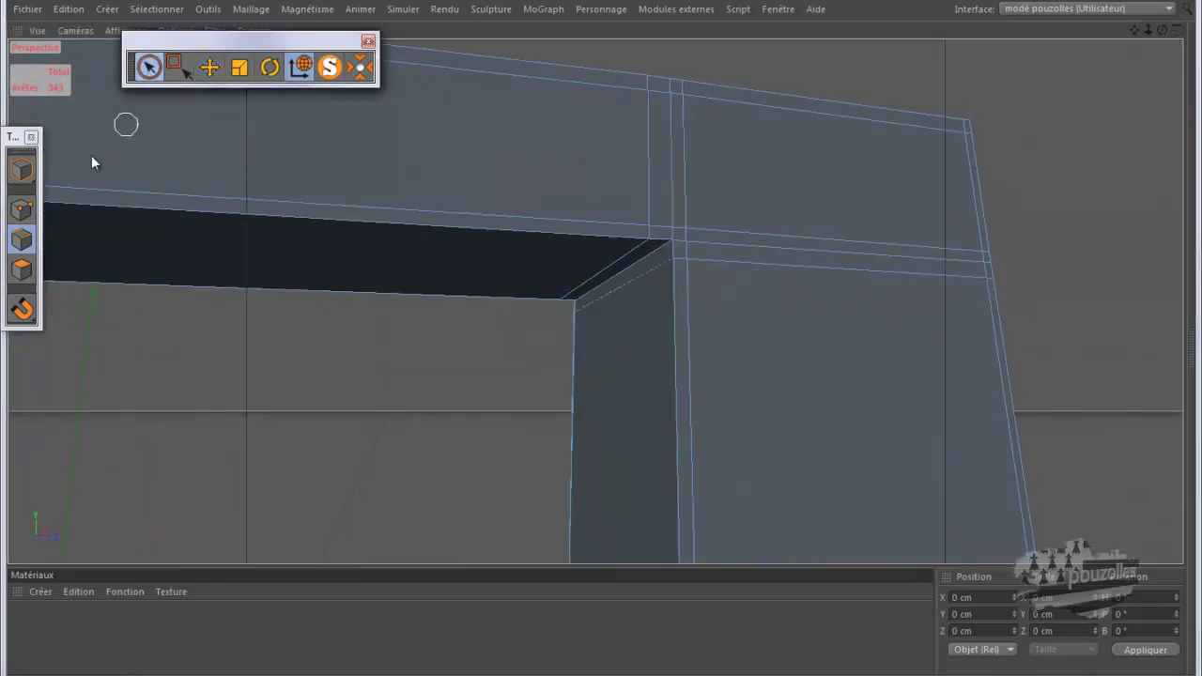
{"action": "left_click", "coordinate": [20, 209]}
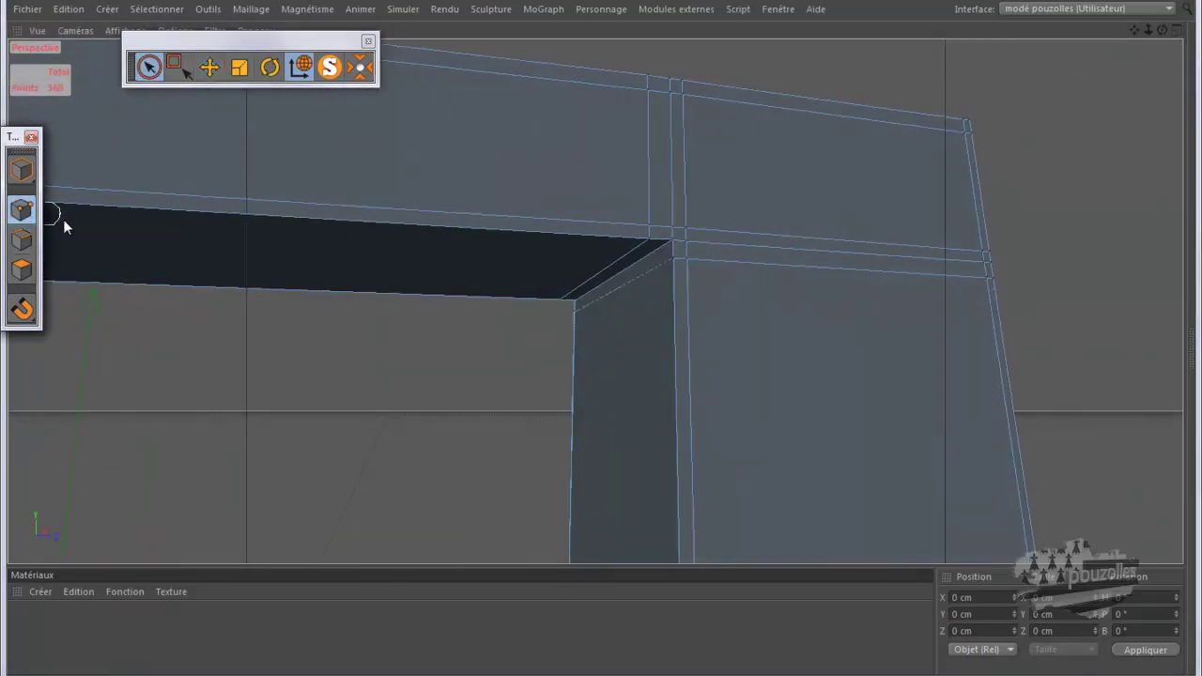
{"action": "left_click", "coordinate": [561, 300]}
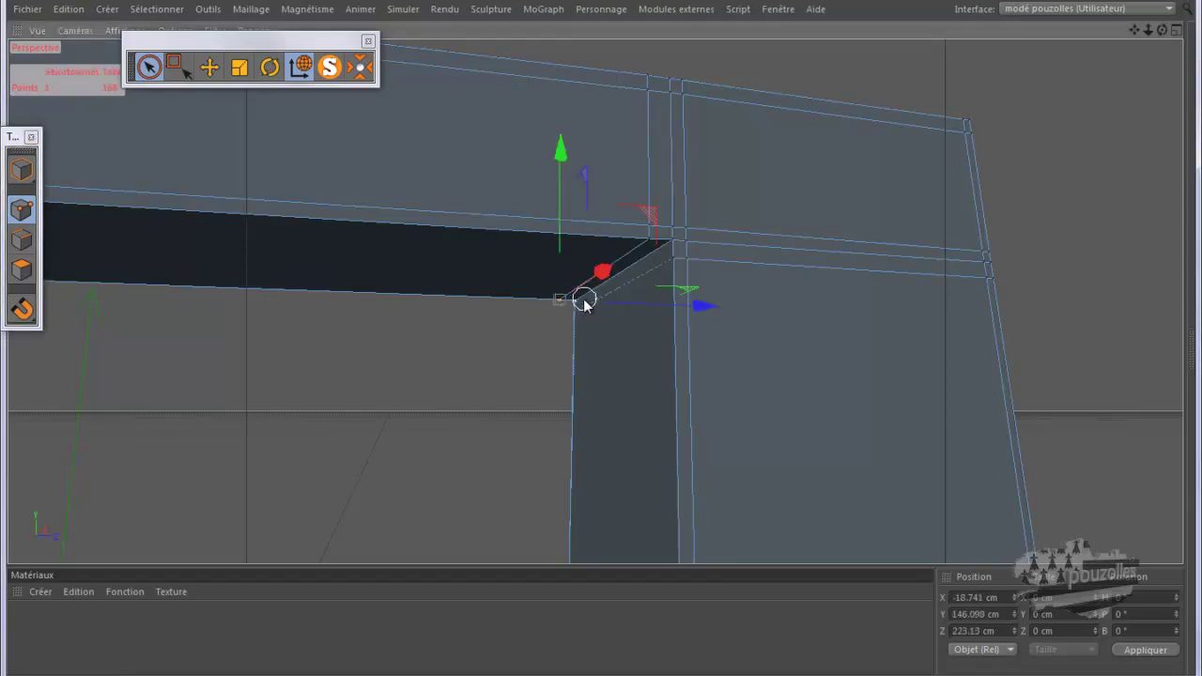
{"action": "left_click", "coordinate": [581, 300]}
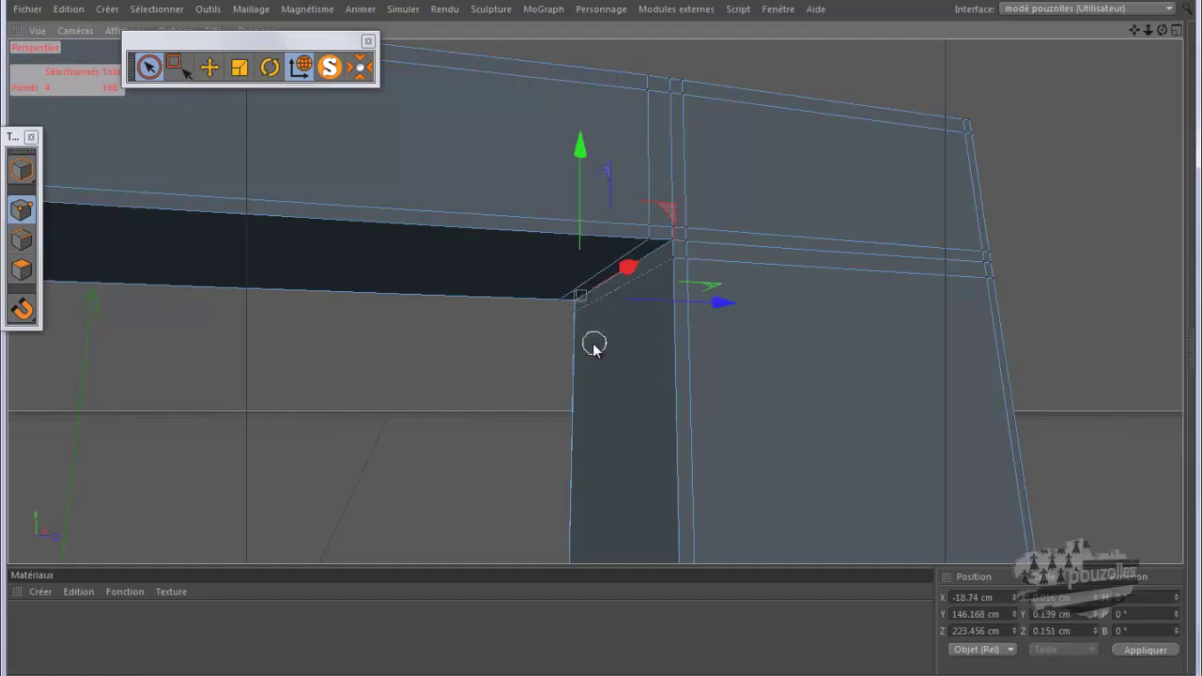
- Check the points on the opposite face of the joint by selecting those around the rail and post intersection
{"action": "left_click_drag", "start_coordinate": [1163, 31], "coordinate": [606, 344]}
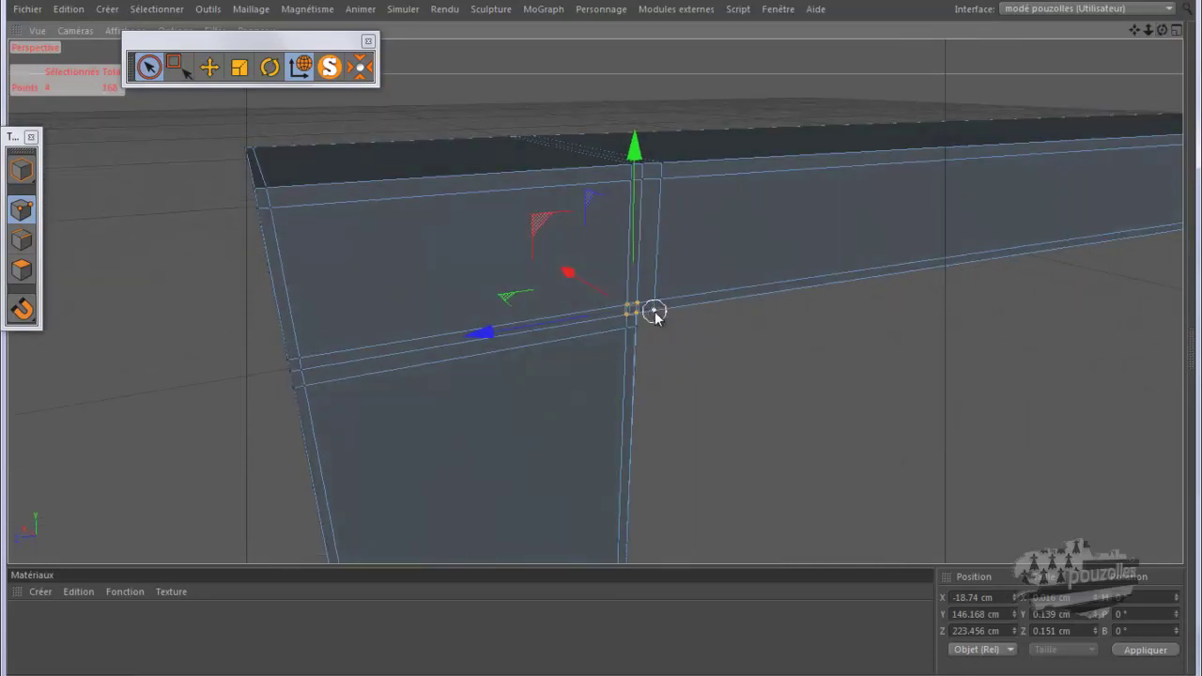
{"action": "left_click", "coordinate": [656, 313]}
{"action": "left_click", "coordinate": [657, 299]}
{"action": "left_click", "coordinate": [639, 329]}
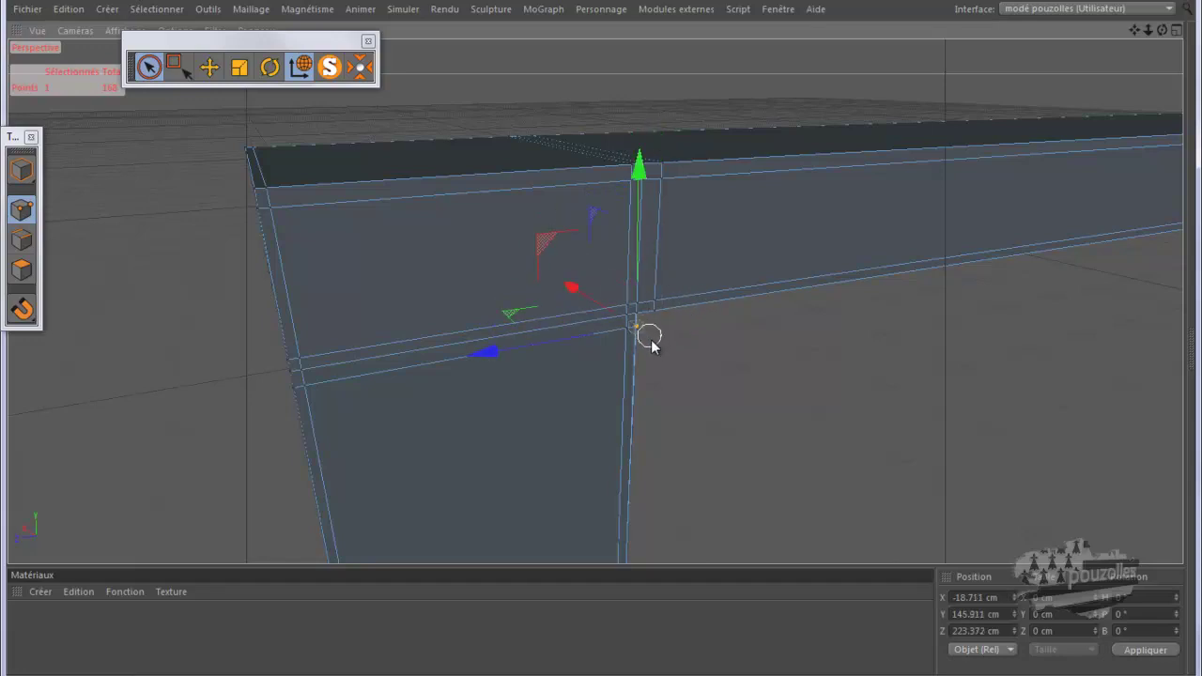
{"action": "left_click", "coordinate": [631, 336]}
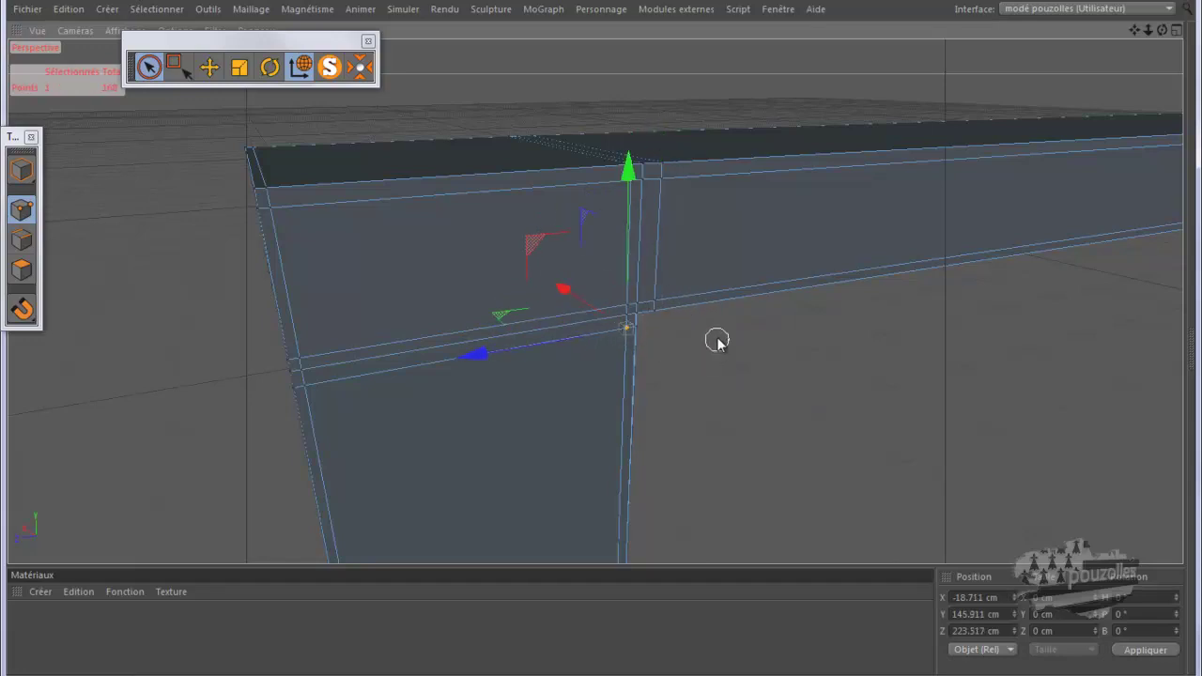
{"action": "left_click", "coordinate": [624, 310]}
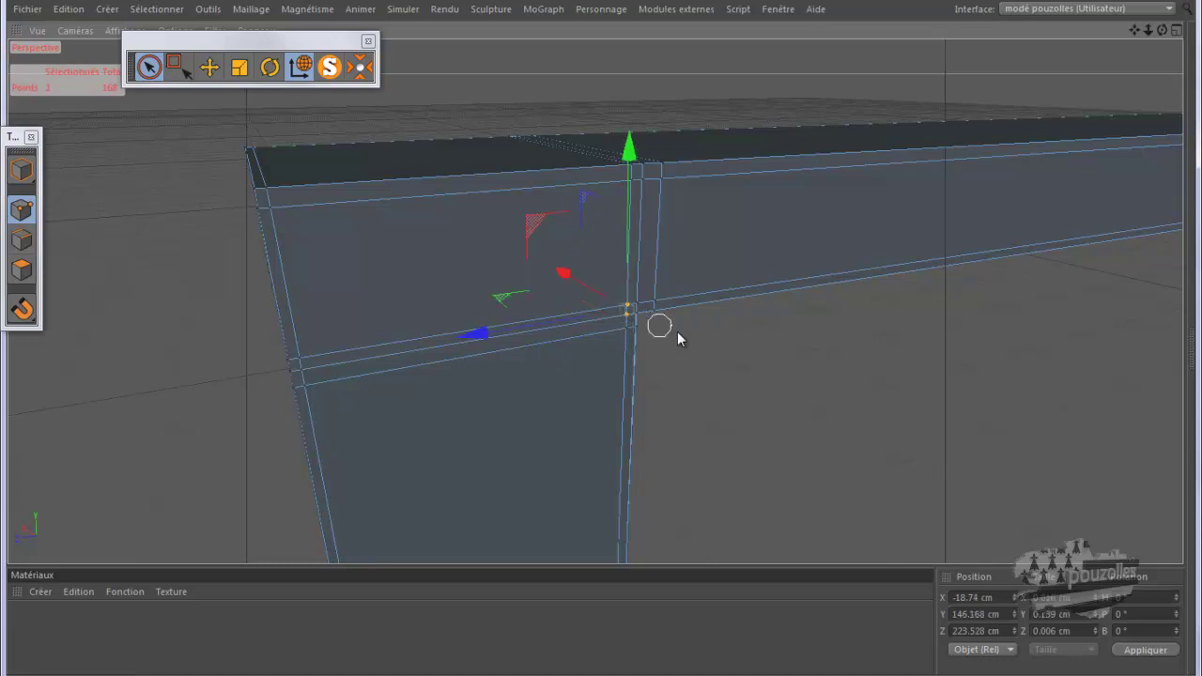
- Select the three points where the rail's lower edge loop crosses the vertical loops above the inner corner
{"action": "mouse_move", "coordinate": [601, 342]}
{"action": "left_mouse_down", "text": "alt"}
{"action": "mouse_move", "coordinate": [616, 328]}
{"action": "mouse_move", "coordinate": [602, 338]}
{"action": "left_mouse_up", "text": "alt"}
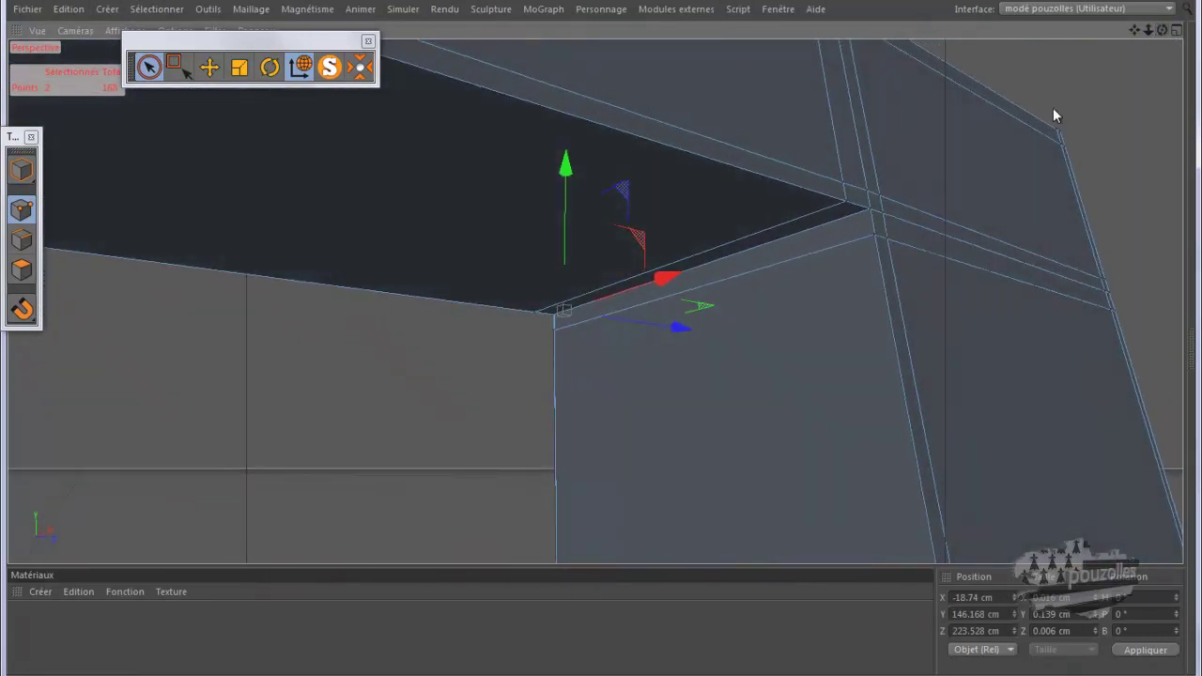
{"action": "left_click", "coordinate": [877, 234]}
{"action": "left_click_drag", "start_coordinate": [855, 216], "coordinate": [810, 235]}
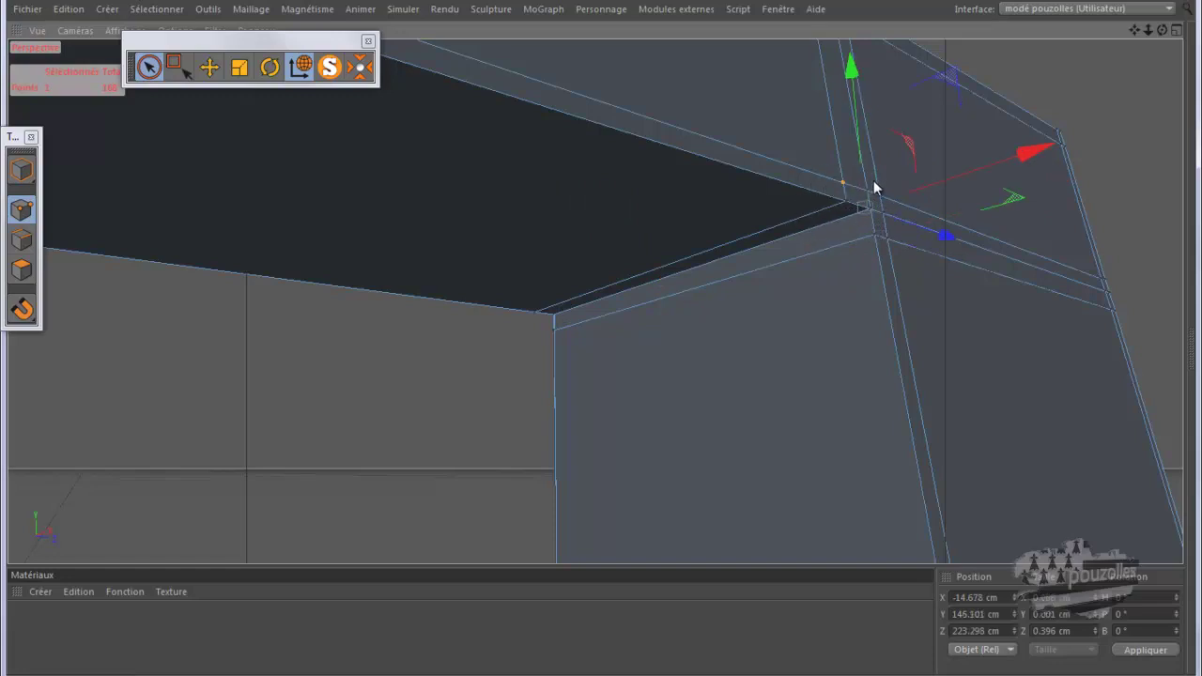
{"action": "left_click_drag", "start_coordinate": [884, 194], "coordinate": [928, 180]}
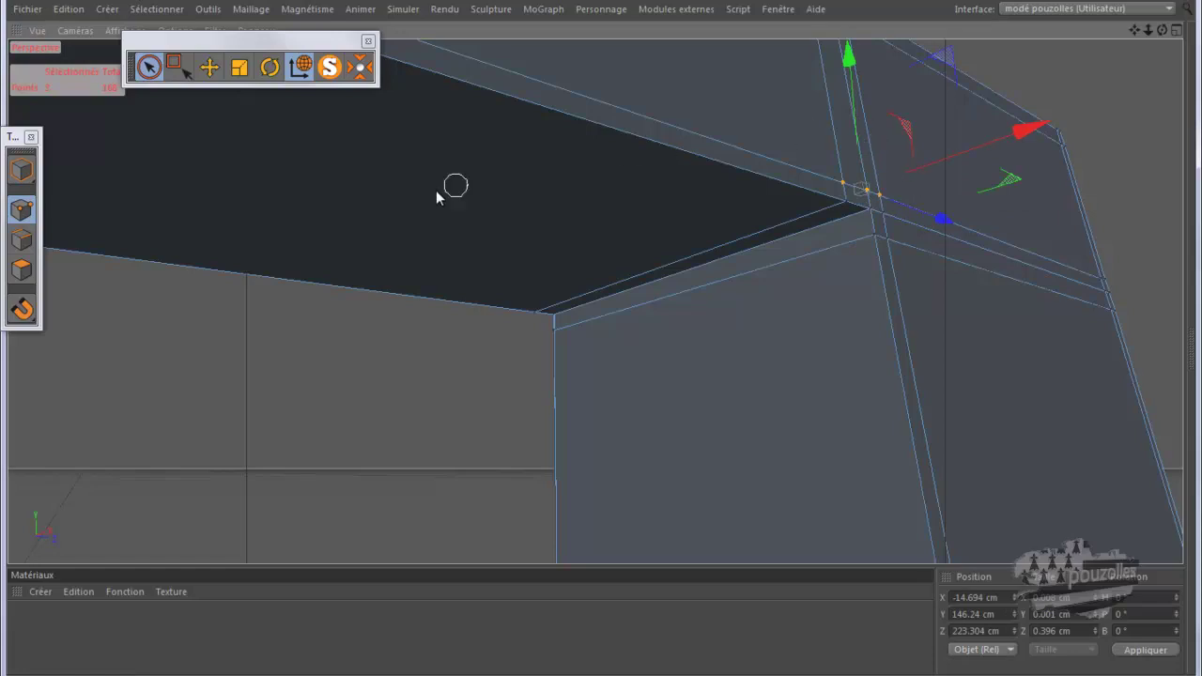
- Try moving the short crosswise edge under the rail slightly along Z in edge mode, and undo the move
{"action": "left_click", "coordinate": [21, 240]}
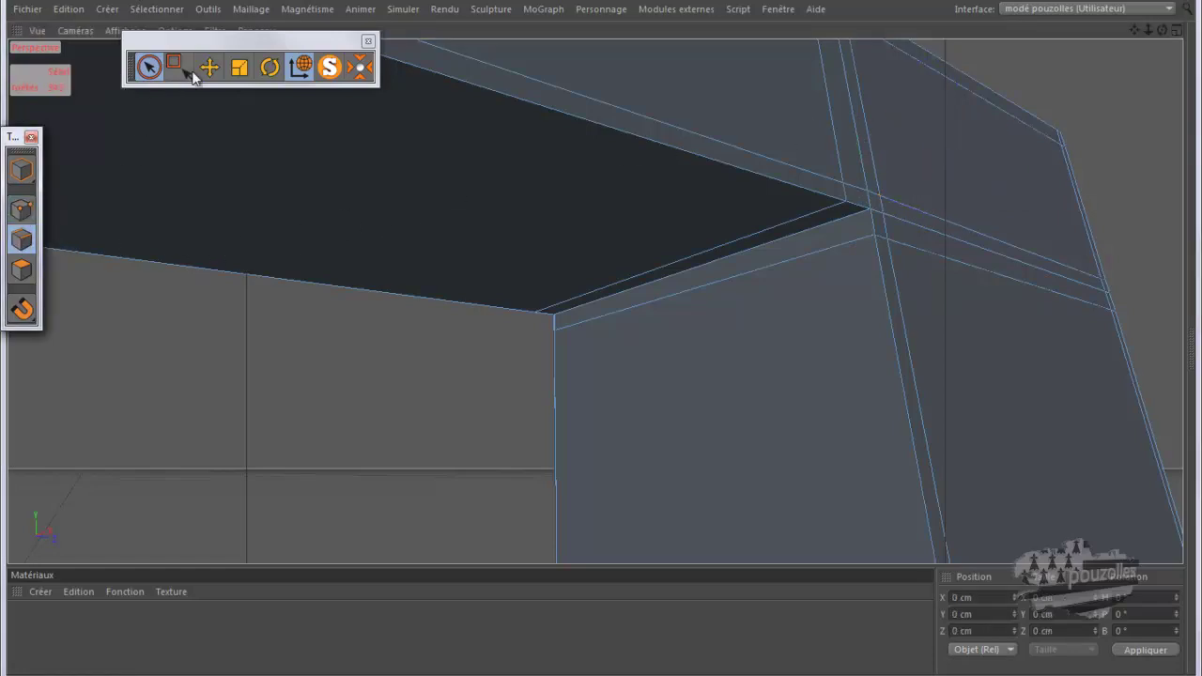
{"action": "left_click", "coordinate": [210, 66]}
{"action": "left_click", "coordinate": [665, 271]}
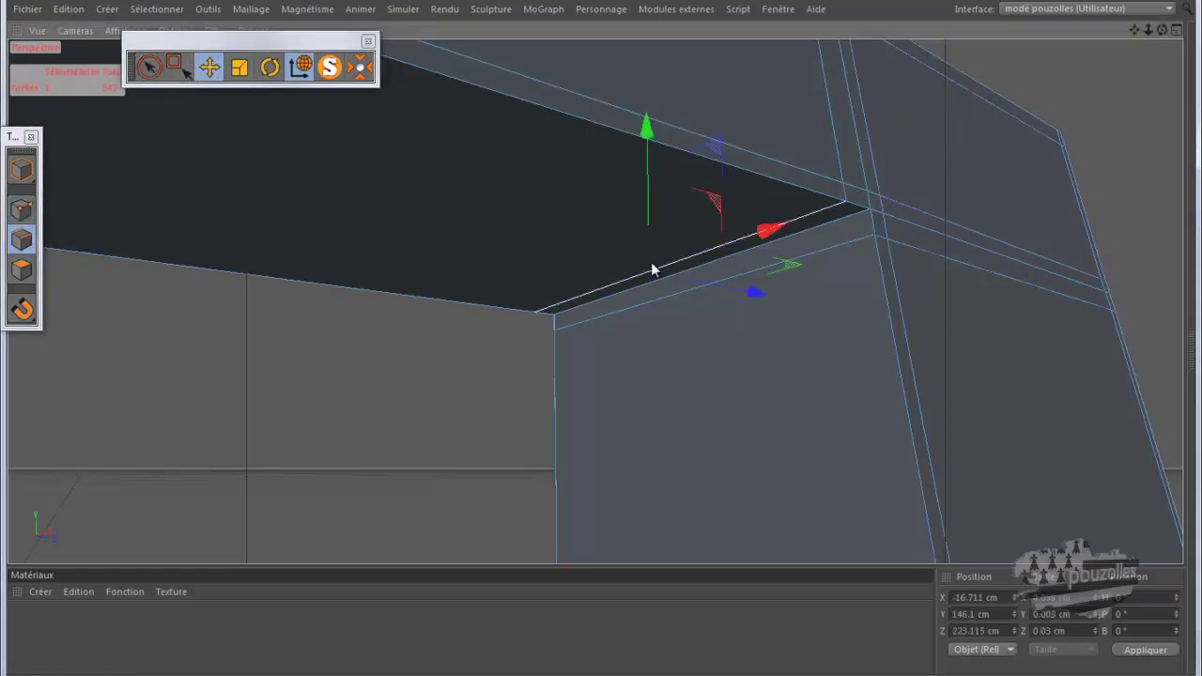
{"action": "mouse_move", "coordinate": [764, 294]}
{"action": "left_mouse_down"}
{"action": "mouse_move", "coordinate": [650, 278]}
{"action": "mouse_move", "coordinate": [767, 290]}
{"action": "left_mouse_up"}
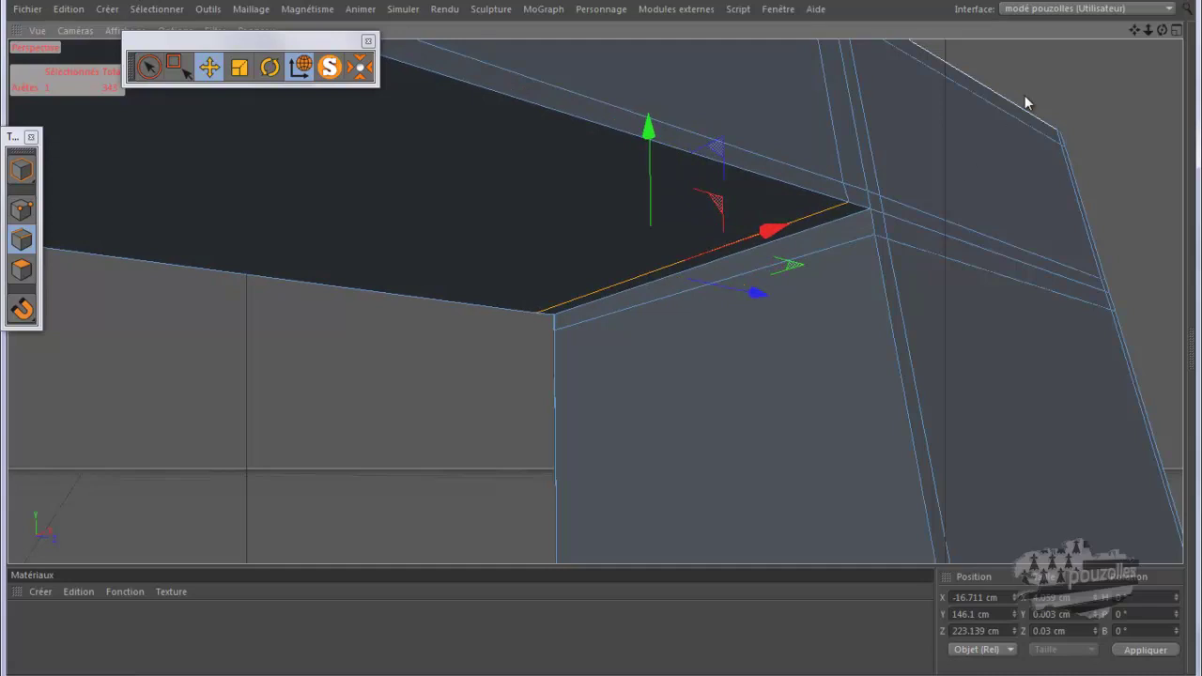
{"action": "left_click", "coordinate": [69, 8]}
{"action": "left_click", "coordinate": [80, 32]}
- Try dissolving the crosswise edge under the rail beside the inner corner, and undo it
{"action": "right_click", "coordinate": [1068, 106]}
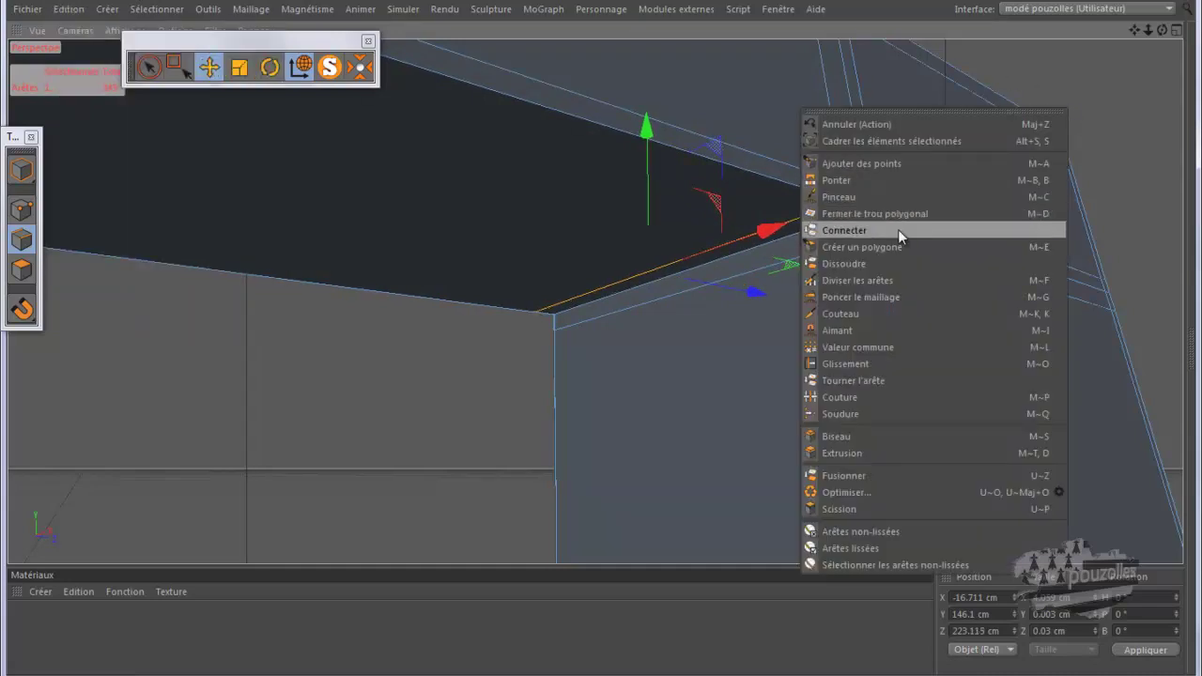
{"action": "left_click", "coordinate": [874, 262]}
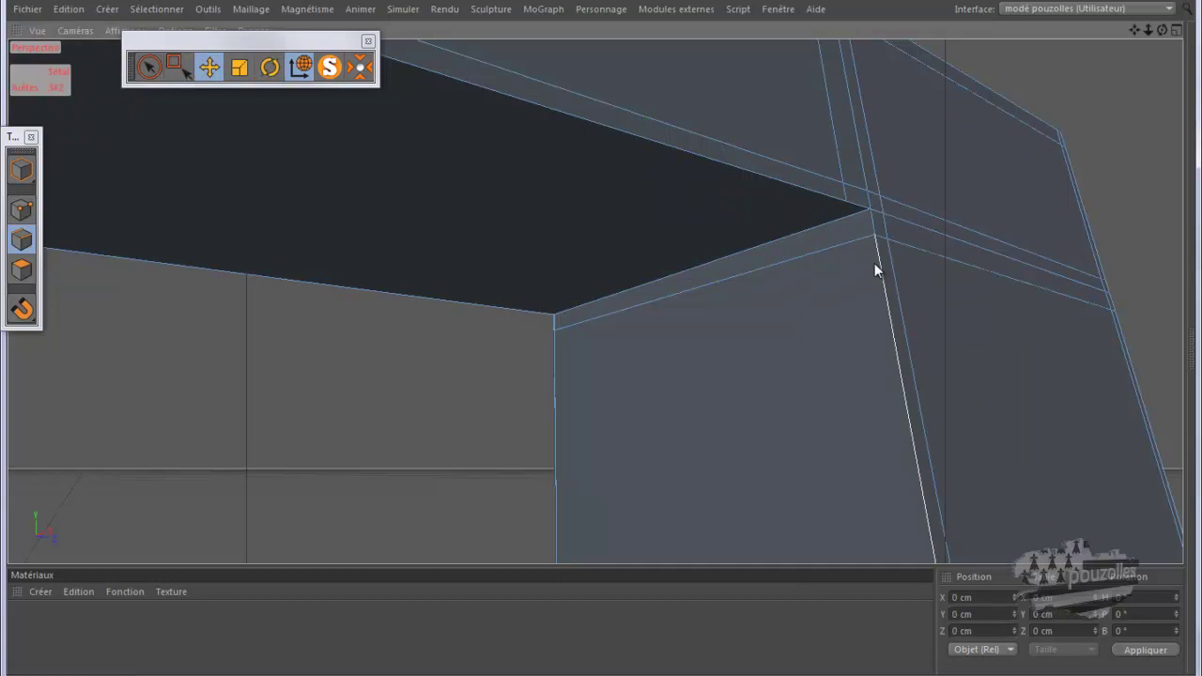
{"action": "left_click", "coordinate": [75, 10]}
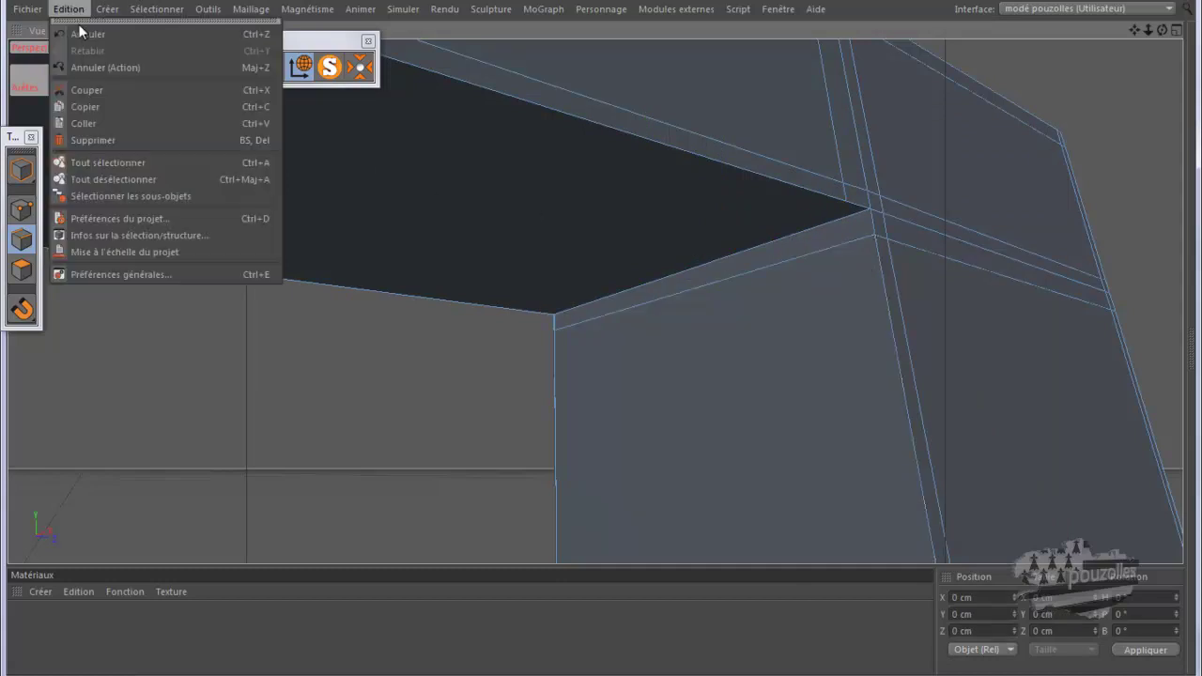
{"action": "left_click", "coordinate": [80, 32]}
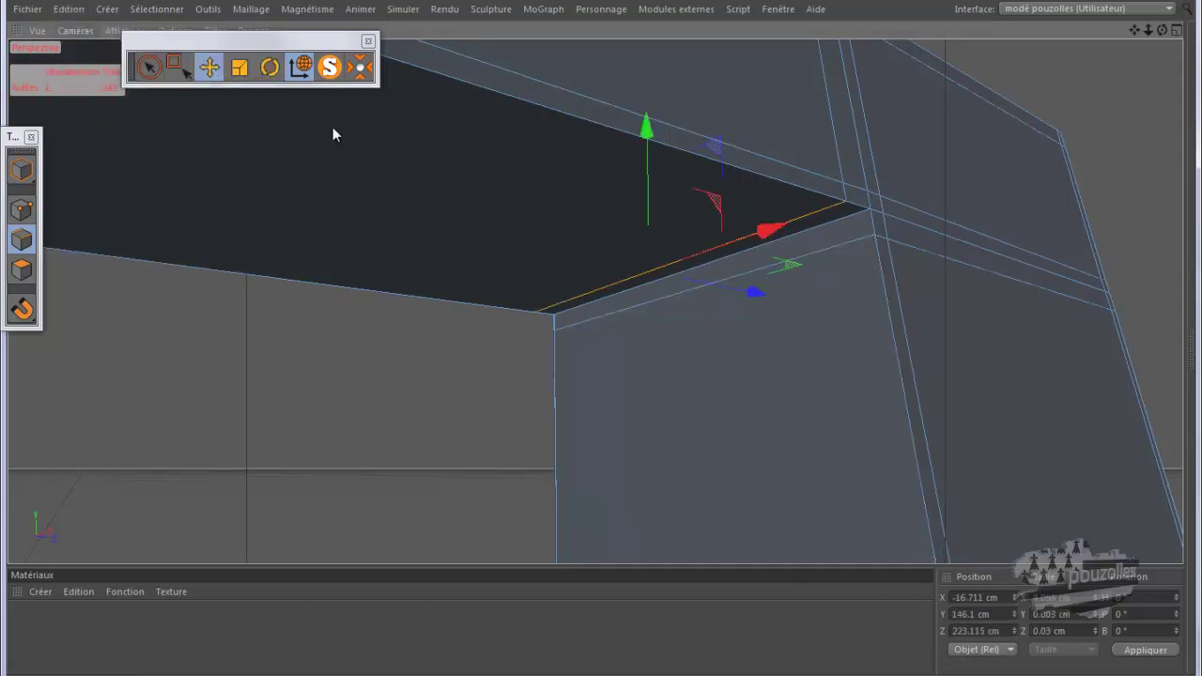
- Try dissolving the inner corner edge where the rail's underside meets the post, and undo it
{"action": "left_click", "coordinate": [810, 233]}
{"action": "right_click", "coordinate": [1065, 105]}
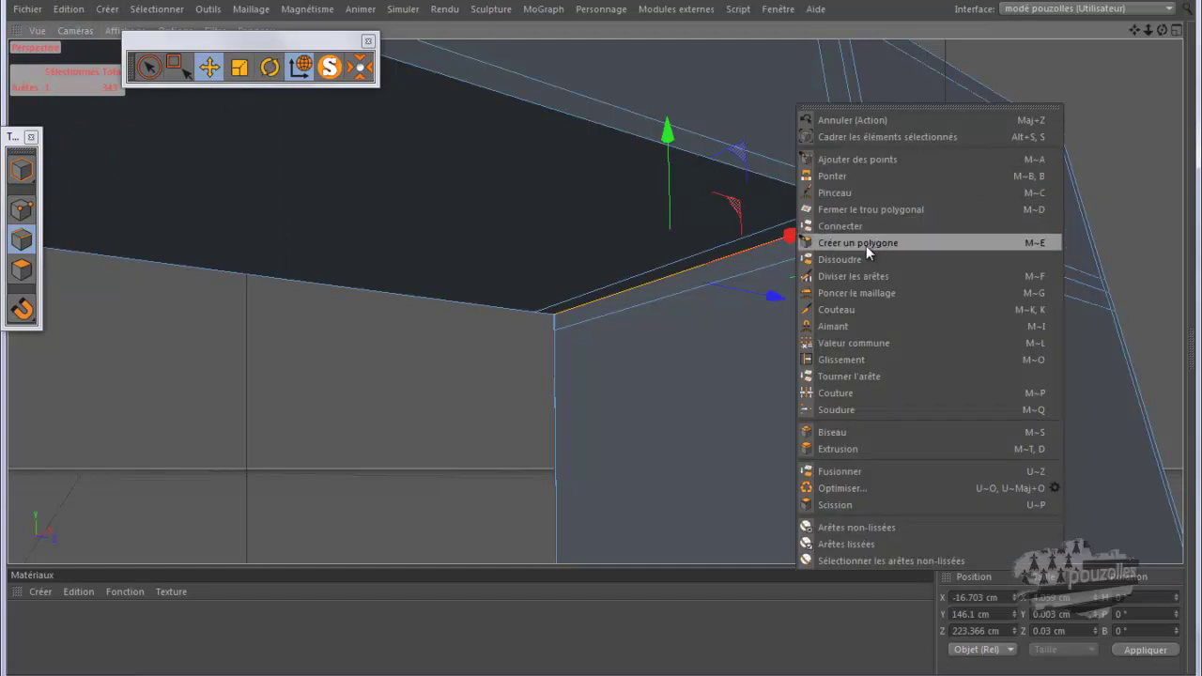
{"action": "left_click", "coordinate": [855, 260]}
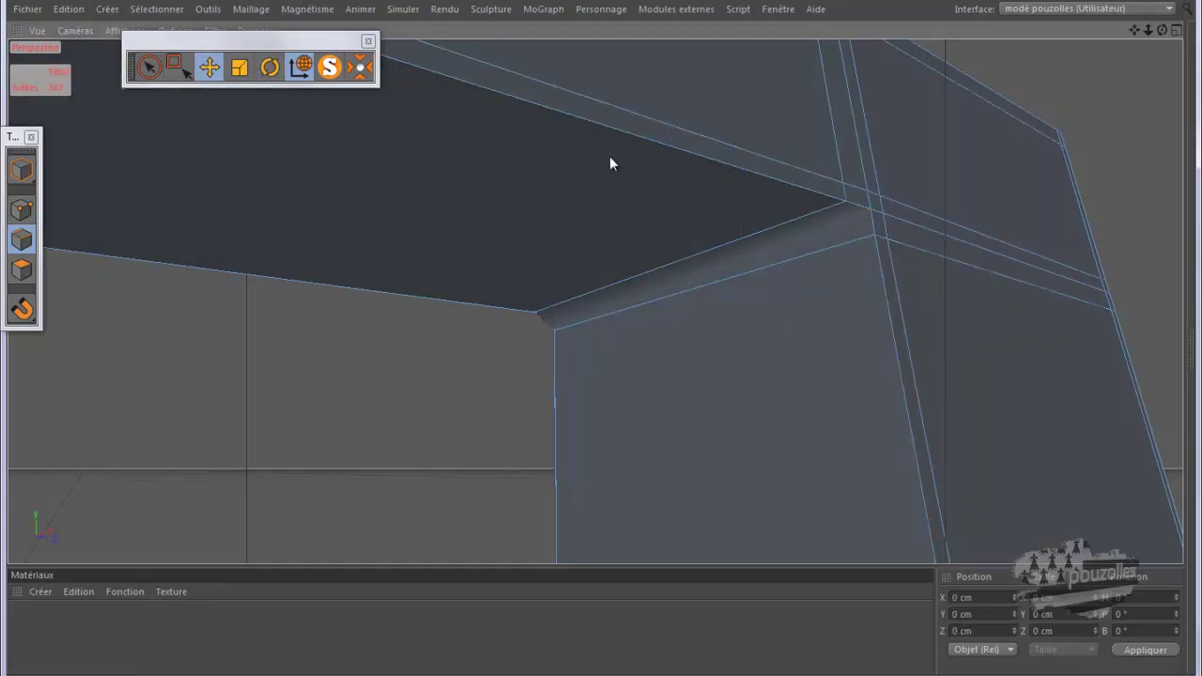
{"action": "left_click", "coordinate": [69, 8]}
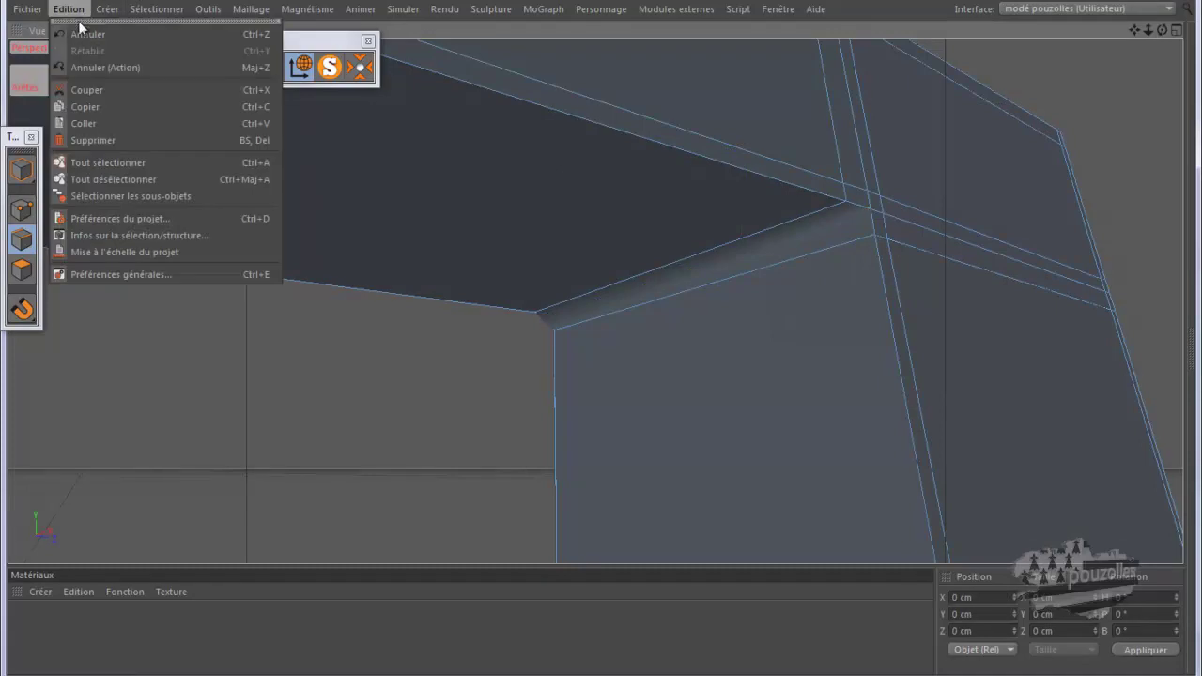
{"action": "left_click", "coordinate": [82, 35]}
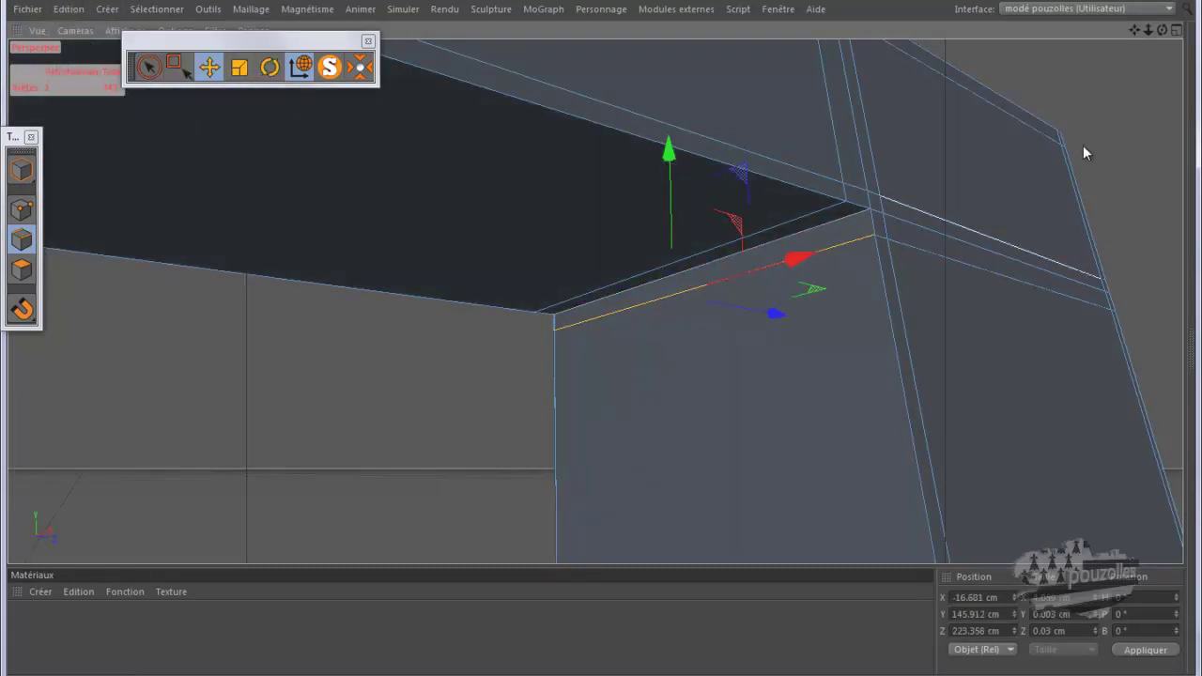
- Try dissolving the crosswise edge on the post's inner face just below the corner, and undo it
{"action": "right_click", "coordinate": [1113, 99]}
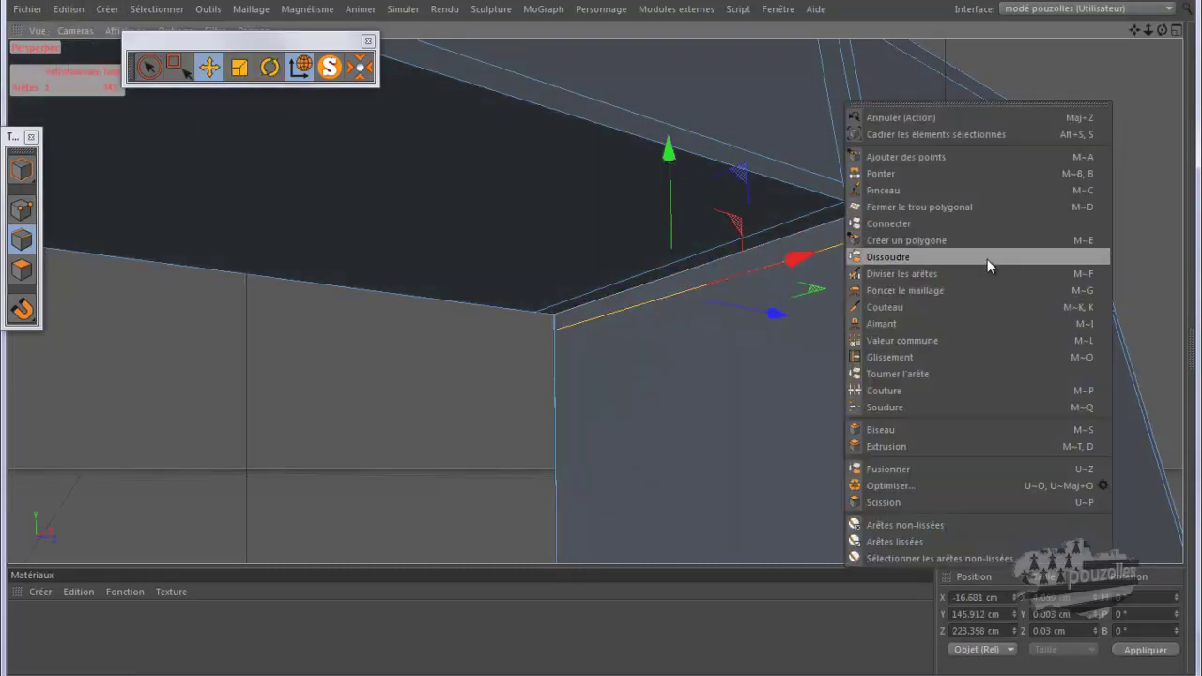
{"action": "left_click", "coordinate": [998, 257]}
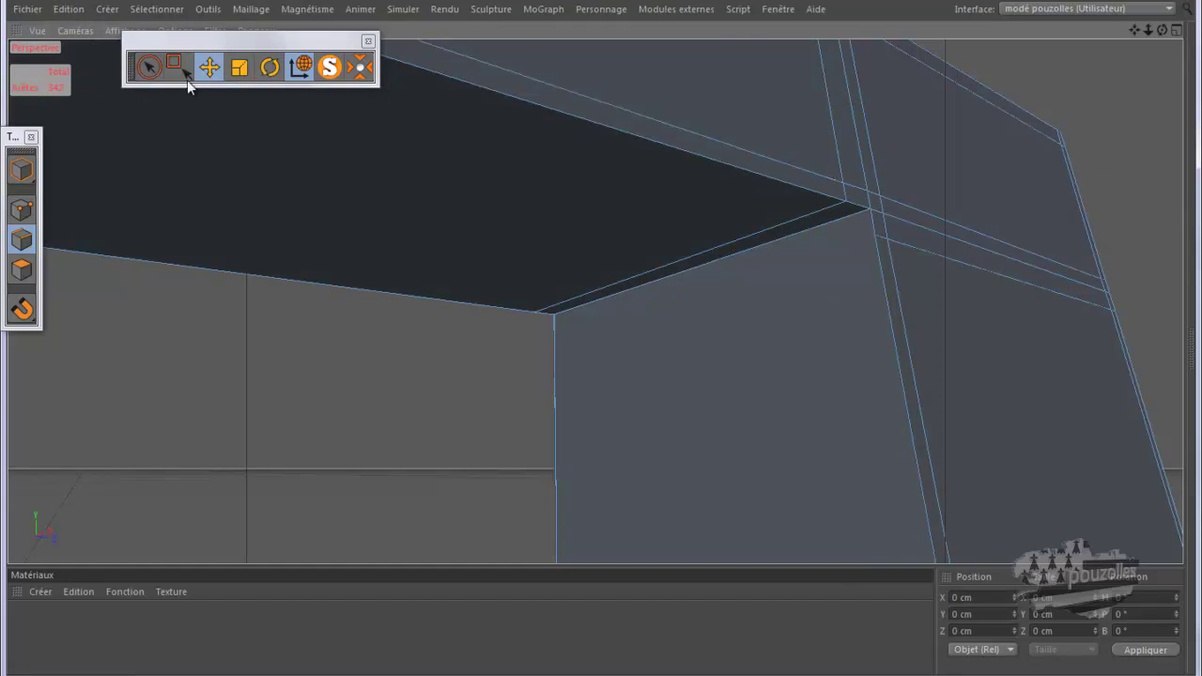
{"action": "left_click", "coordinate": [67, 9]}
{"action": "left_click", "coordinate": [81, 36]}
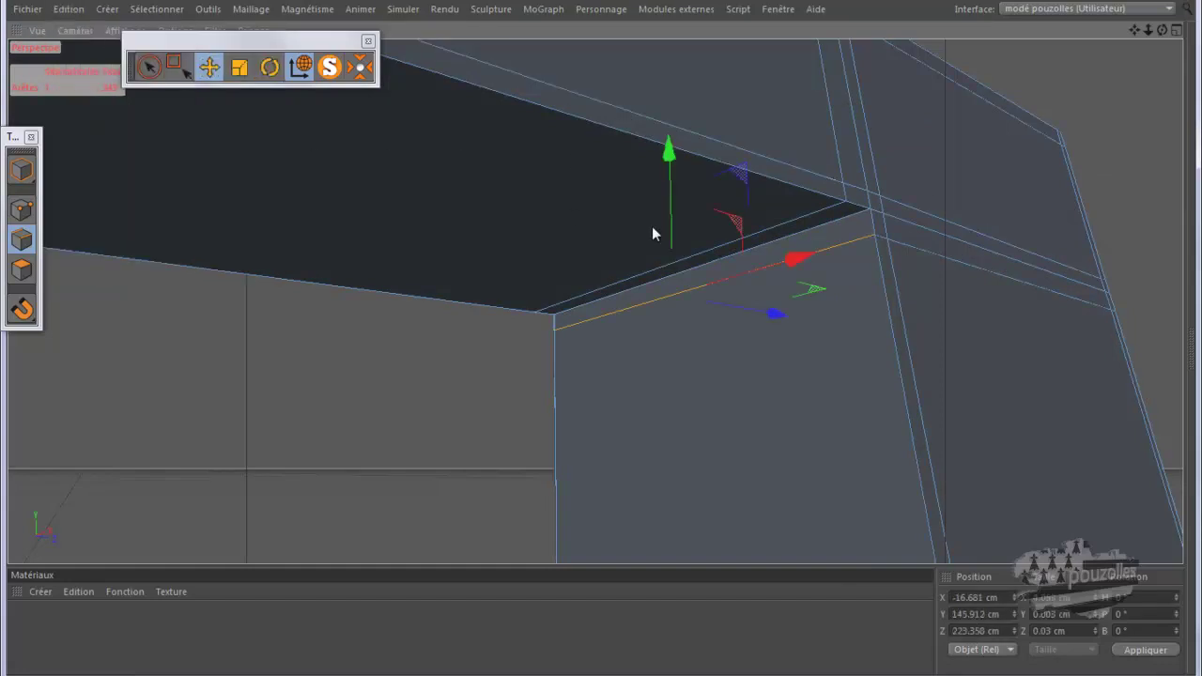
- Dissolve the short vertical edge on the post's front inner corner just below the rail, then clear the edge selection
{"action": "left_click", "coordinate": [1115, 168]}
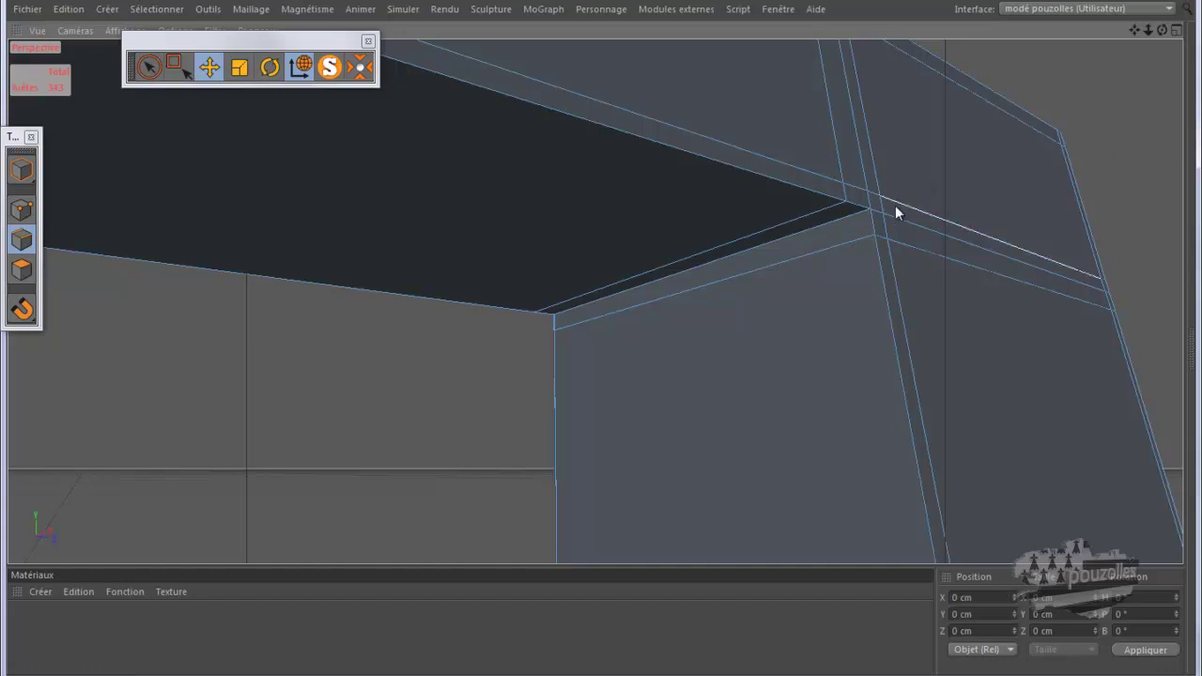
{"action": "left_click", "coordinate": [871, 219]}
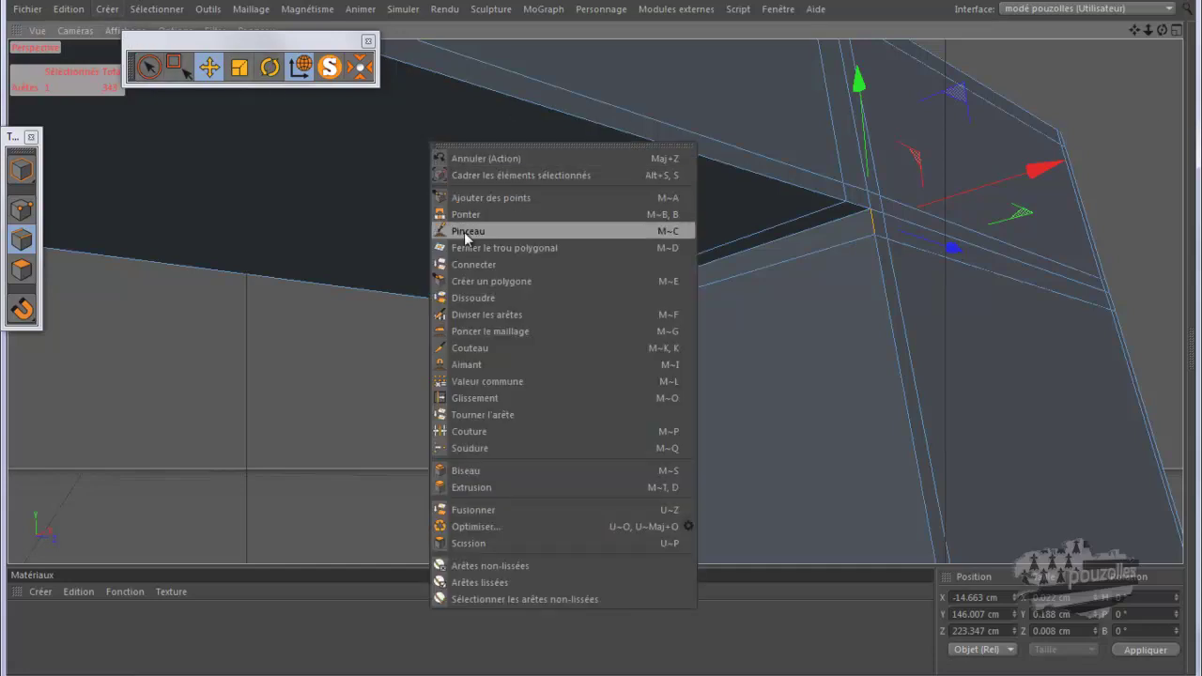
{"action": "left_click", "coordinate": [474, 297]}
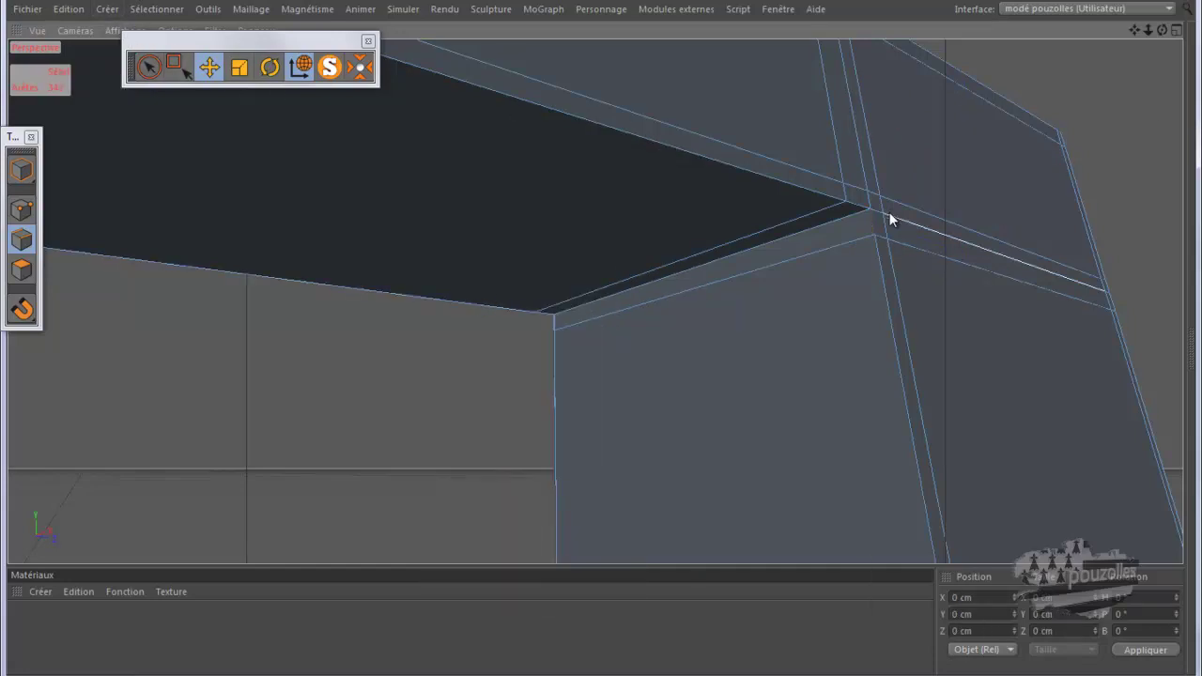
{"action": "scroll", "coordinate": [883, 216], "scroll_direction": "up", "scroll_amount": 4}
{"action": "left_click", "coordinate": [865, 225]}
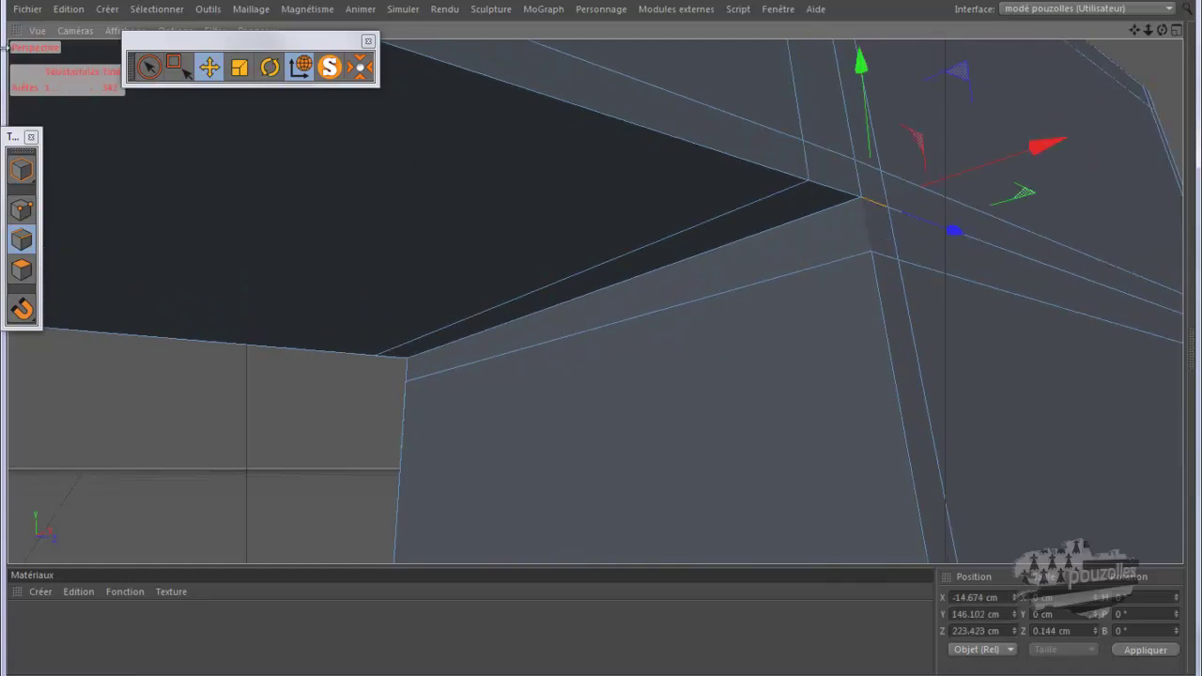
{"action": "left_click", "coordinate": [69, 9]}
{"action": "left_click", "coordinate": [194, 119]}
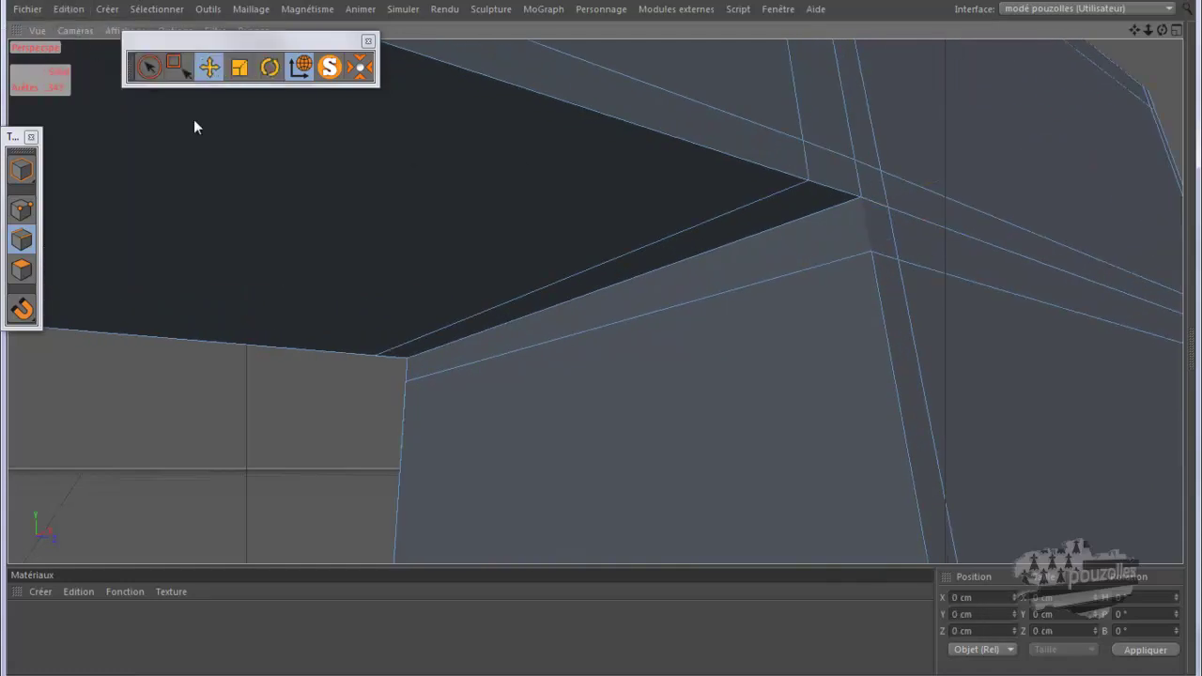
- Try dissolving the matching short vertical edge at the far end of the post's inner face, just below the rail
{"action": "left_click", "coordinate": [409, 373]}
{"action": "right_click", "coordinate": [333, 385]}
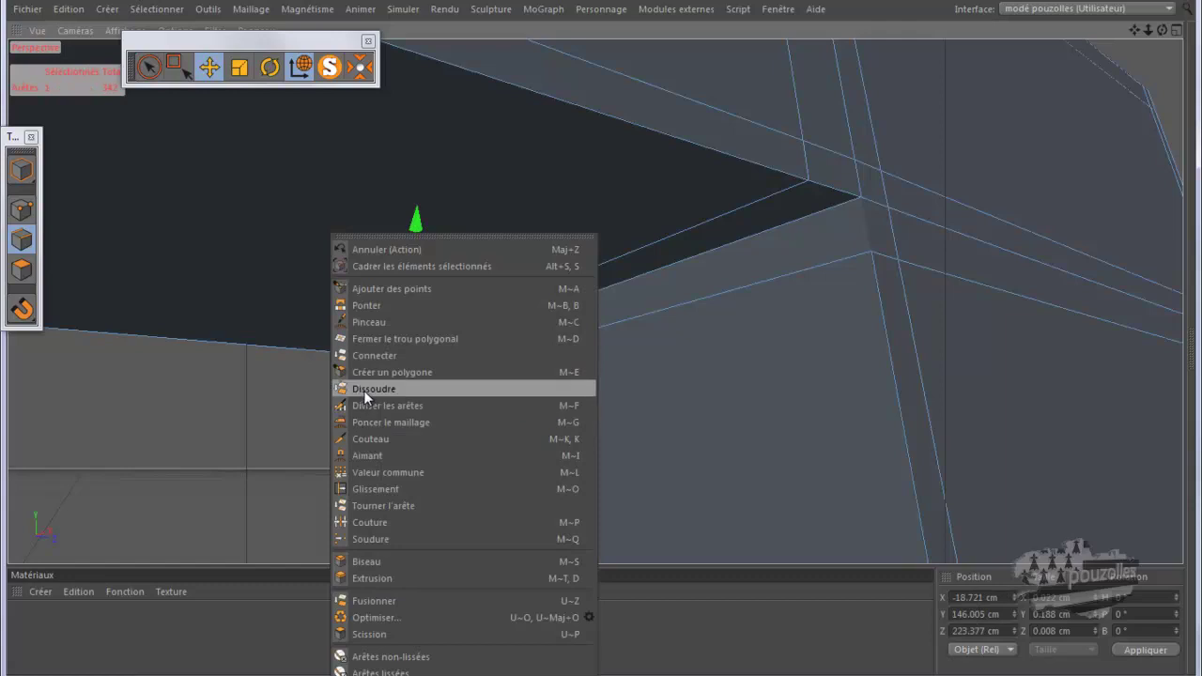
{"action": "left_click", "coordinate": [364, 390]}
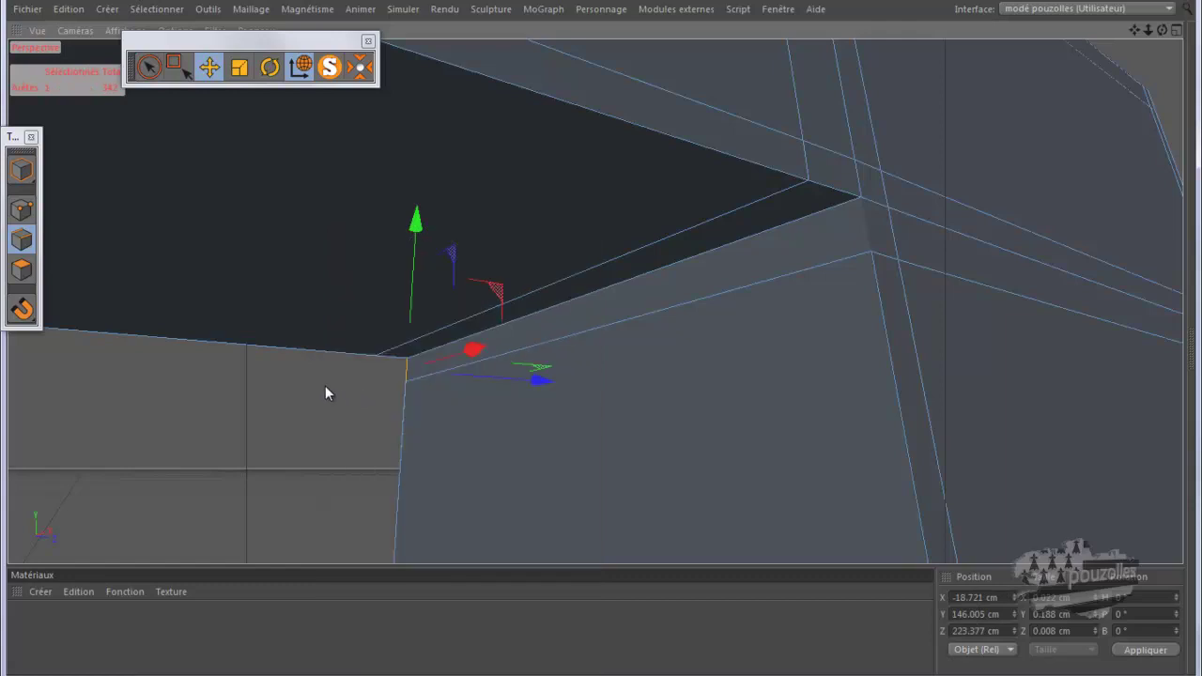
{"action": "right_click", "coordinate": [326, 393]}
{"action": "left_click", "coordinate": [355, 391]}
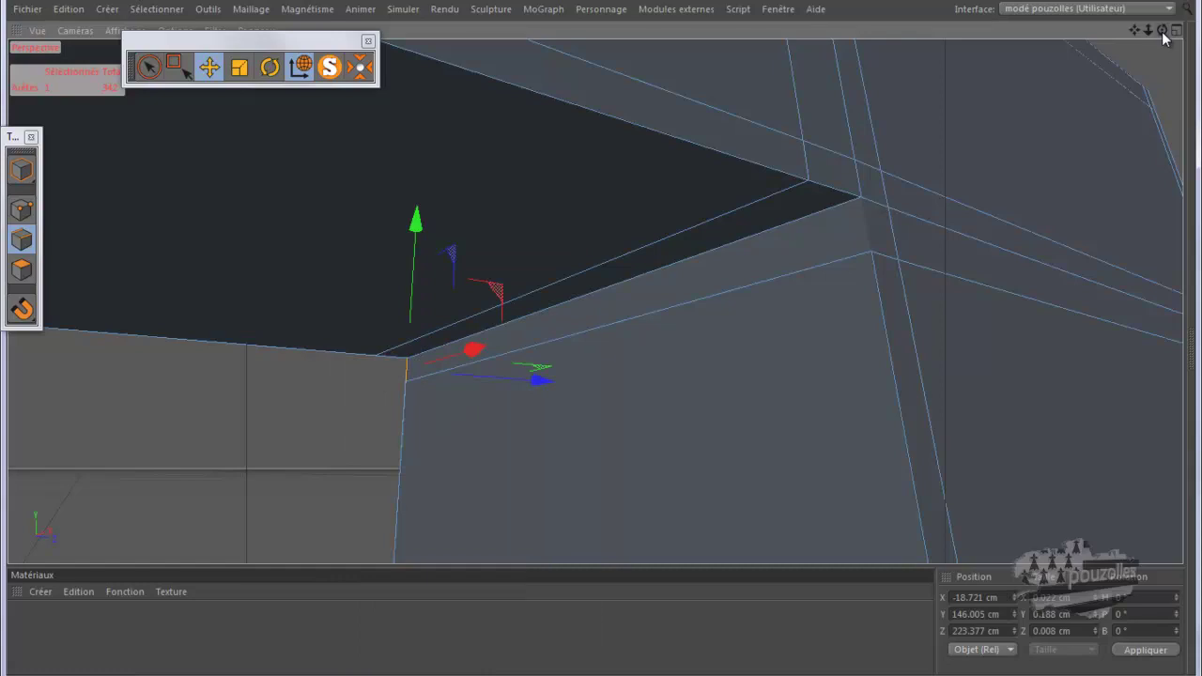
- Try moving the selected short vertical edge slightly along X, and undo the move
{"action": "left_click_drag", "start_coordinate": [1163, 36], "coordinate": [611, 349]}
{"action": "left_click_drag", "start_coordinate": [1132, 27], "coordinate": [1059, 26]}
{"action": "scroll", "coordinate": [710, 327], "scroll_direction": "up", "scroll_amount": 3}
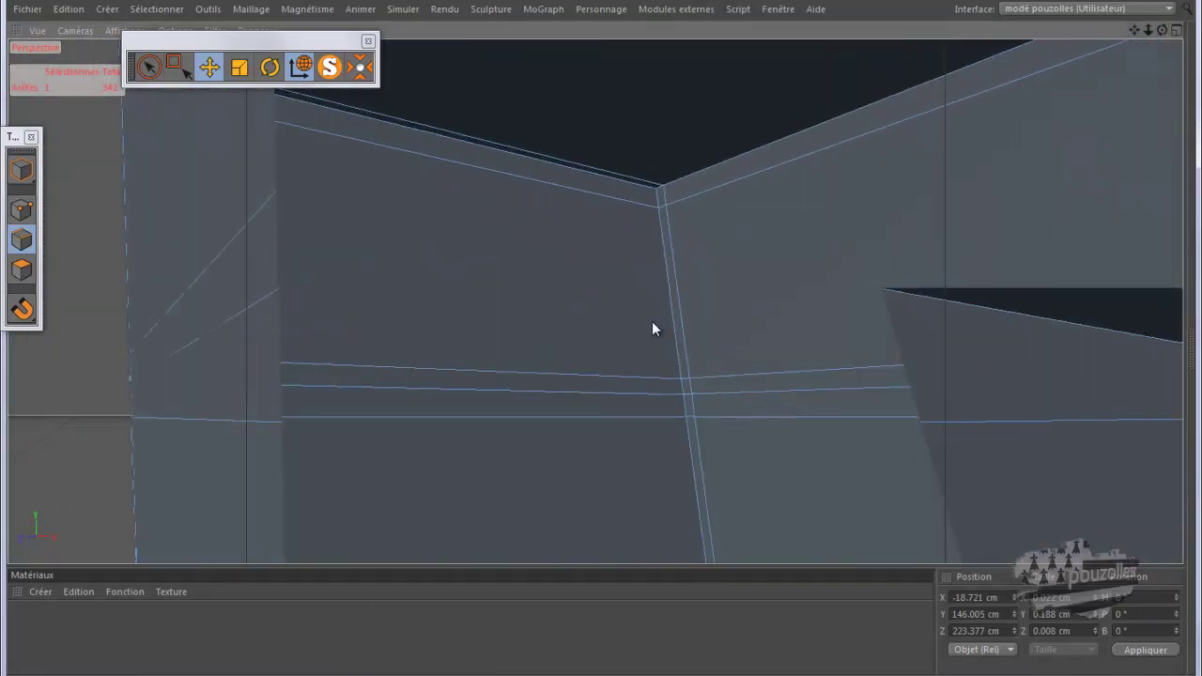
{"action": "scroll", "coordinate": [652, 321], "scroll_direction": "down", "scroll_amount": 2}
{"action": "mouse_move", "coordinate": [657, 325]}
{"action": "left_mouse_down"}
{"action": "mouse_move", "coordinate": [689, 332]}
{"action": "mouse_move", "coordinate": [646, 331]}
{"action": "mouse_move", "coordinate": [686, 336]}
{"action": "mouse_move", "coordinate": [672, 338]}
{"action": "left_mouse_up"}
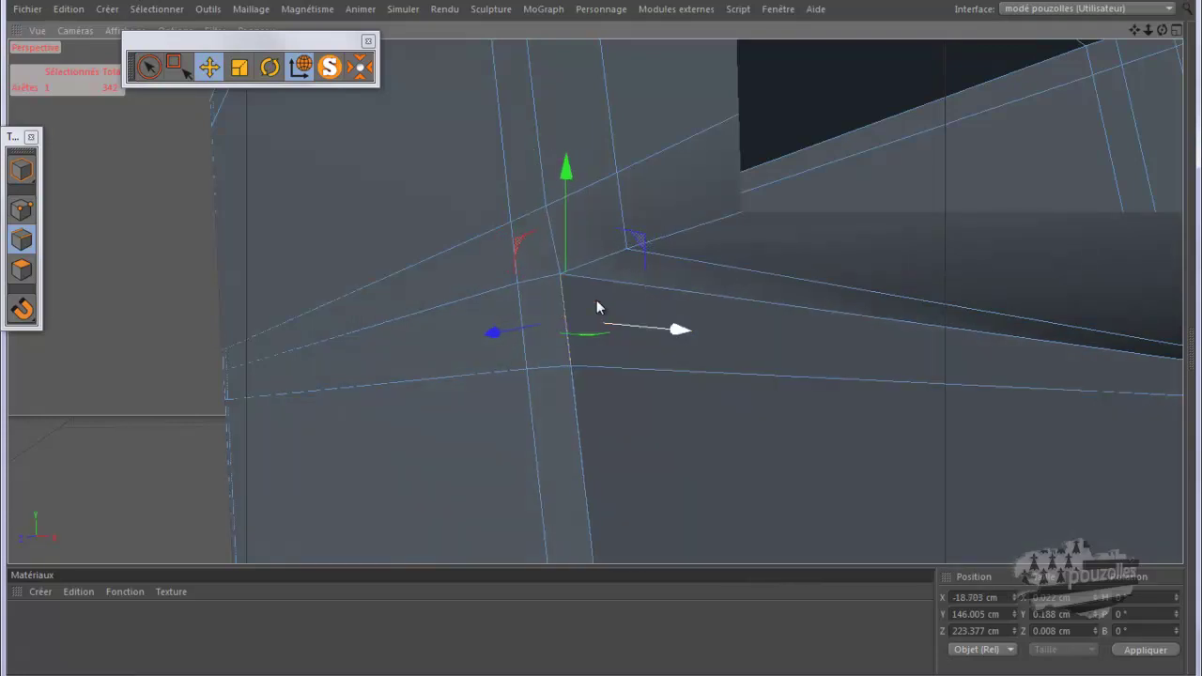
{"action": "left_click", "coordinate": [69, 9]}
{"action": "left_click", "coordinate": [83, 36]}
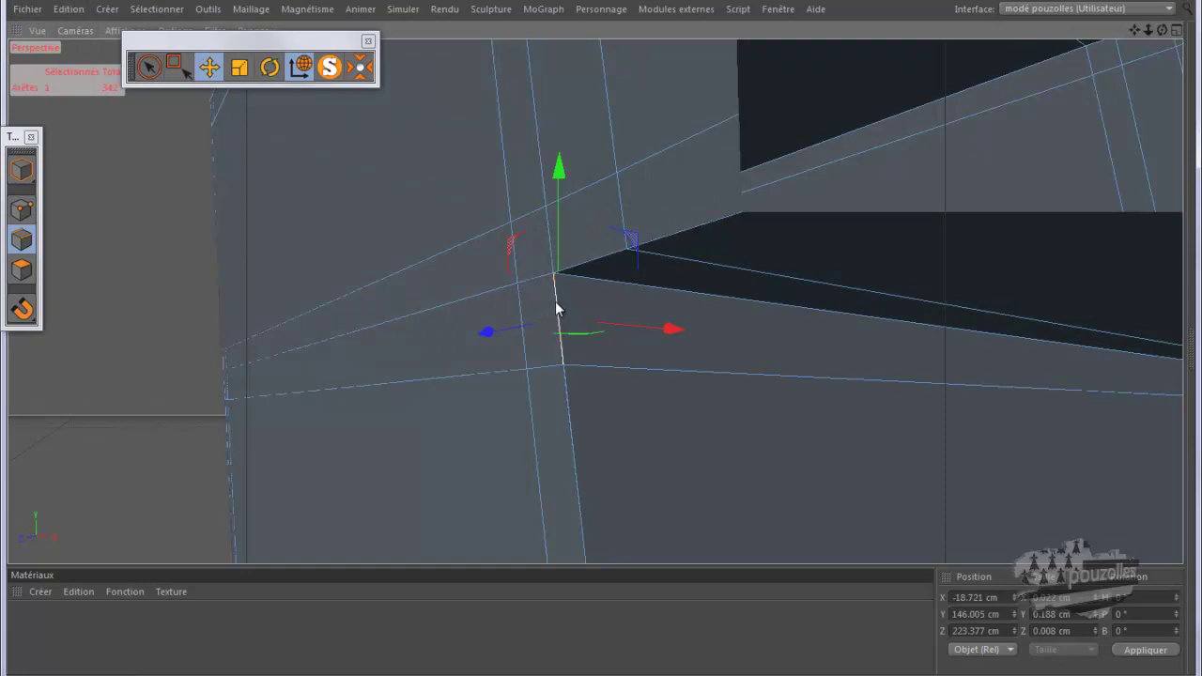
- Delete the short vertical edge below the corner together with the narrow band faces attached to it
{"action": "key", "text": "Delete"}
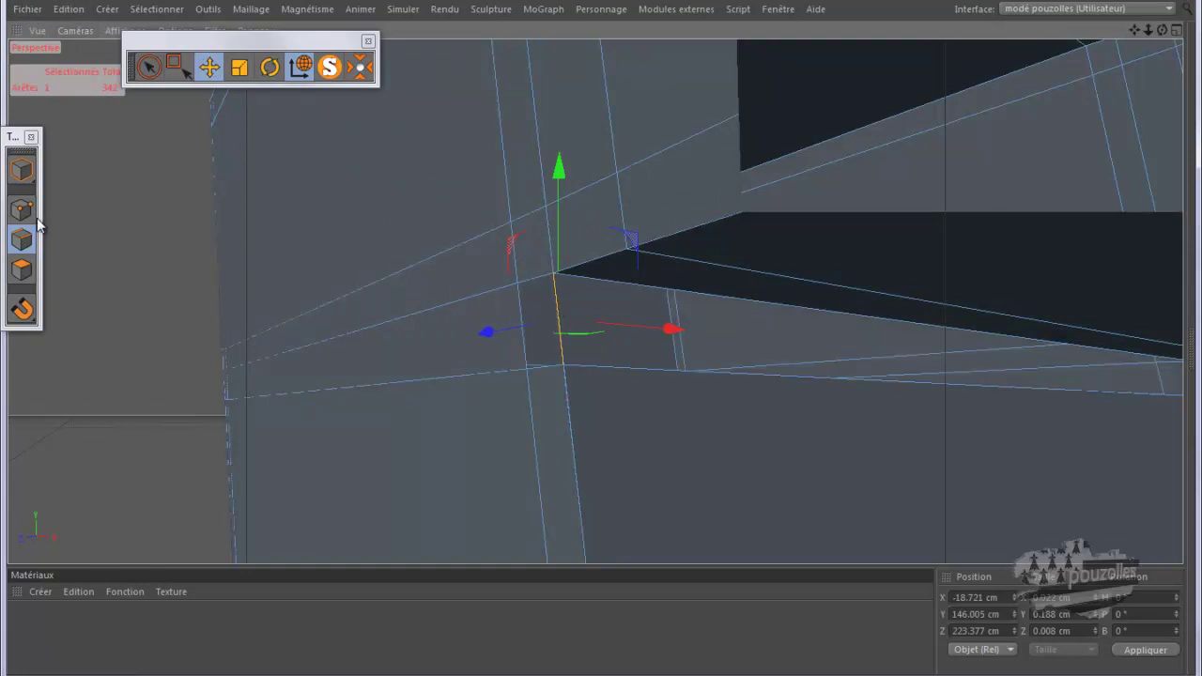
{"action": "left_click_drag", "start_coordinate": [1162, 29], "coordinate": [602, 325]}
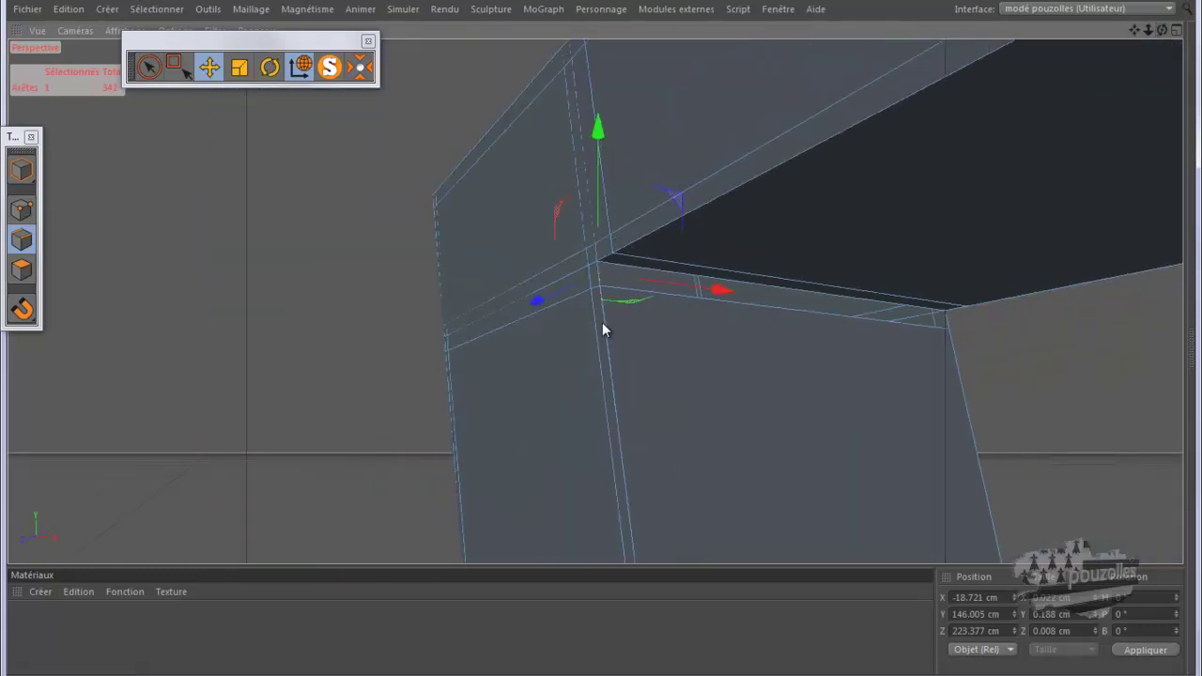
{"action": "left_click_drag", "start_coordinate": [1160, 31], "coordinate": [647, 231]}
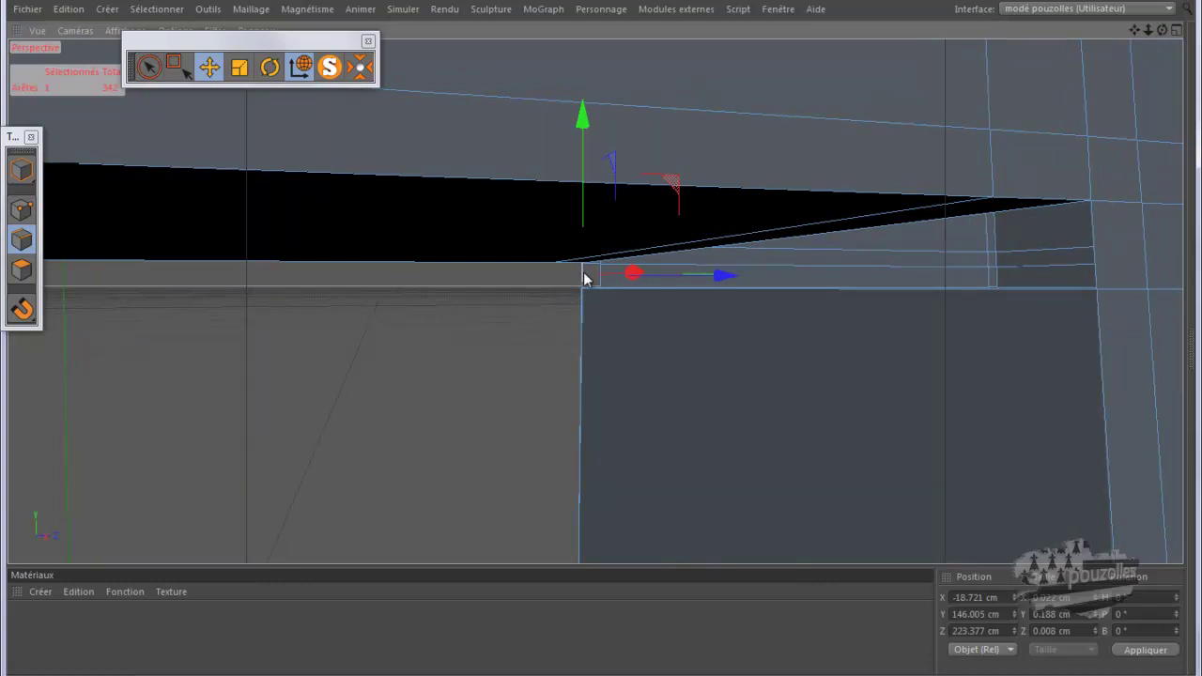
{"action": "left_click_drag", "start_coordinate": [521, 283], "coordinate": [532, 268], "text": "alt"}
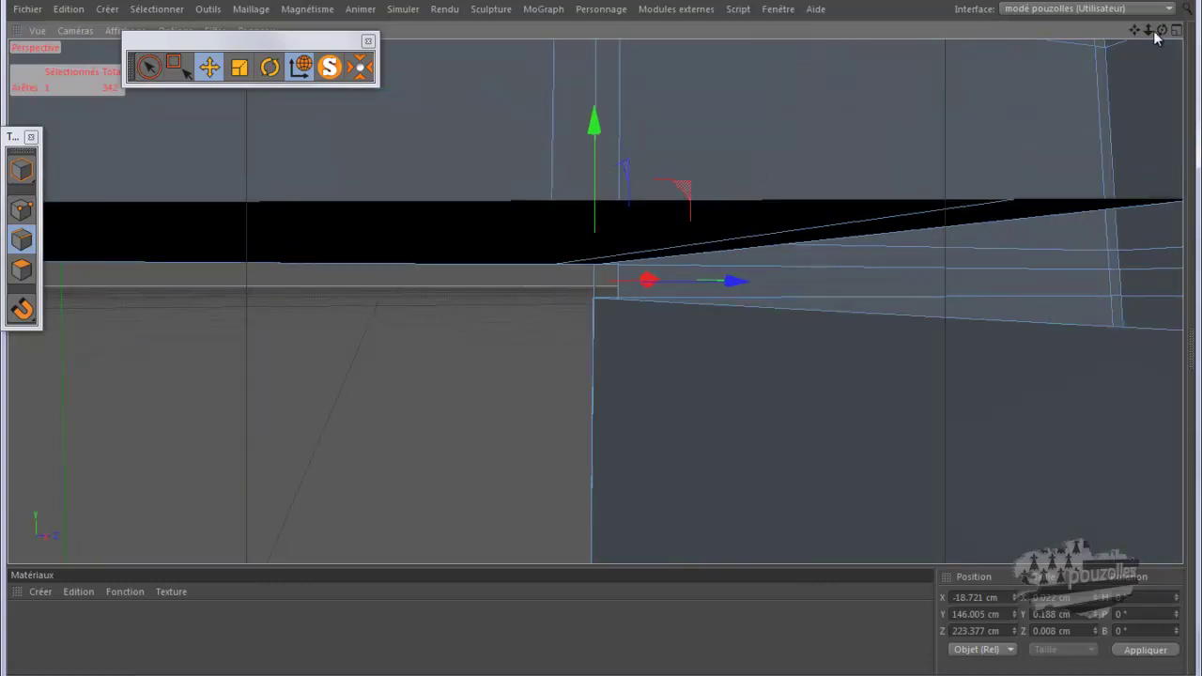
{"action": "mouse_move", "coordinate": [604, 341]}
{"action": "left_mouse_down", "text": "alt"}
{"action": "mouse_move", "coordinate": [616, 345]}
{"action": "mouse_move", "coordinate": [602, 345]}
{"action": "left_mouse_up", "text": "alt"}
{"action": "left_click_drag", "start_coordinate": [572, 290], "coordinate": [575, 295], "text": "alt"}
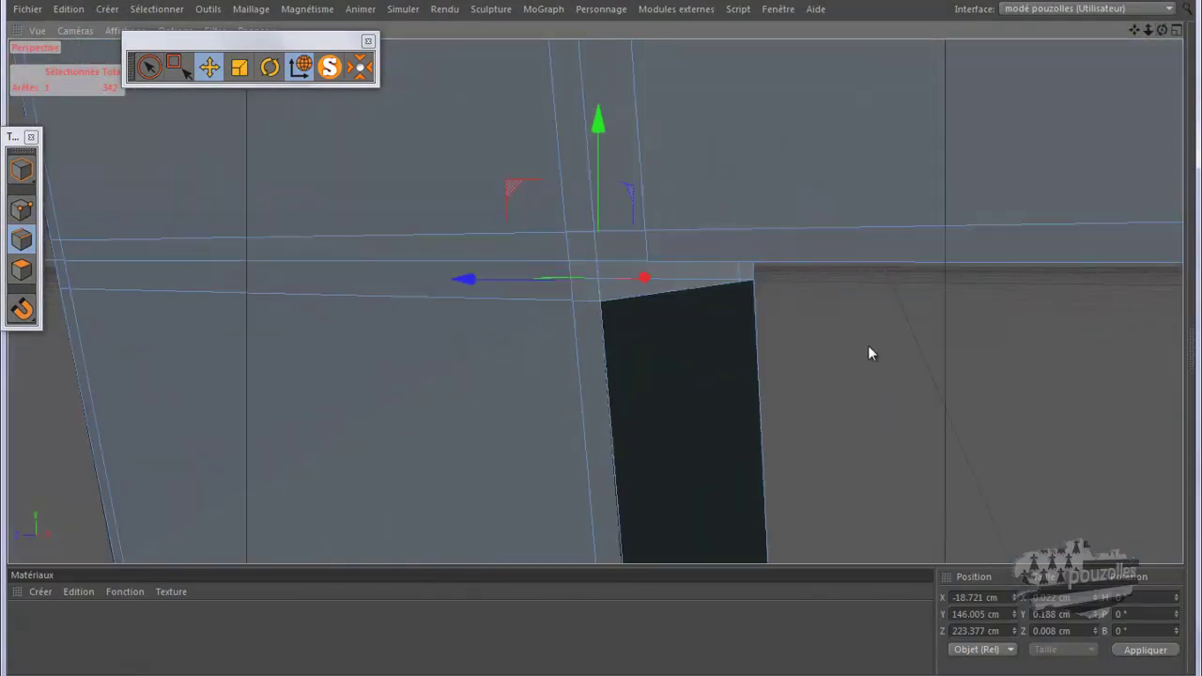
{"action": "key", "text": "Delete"}
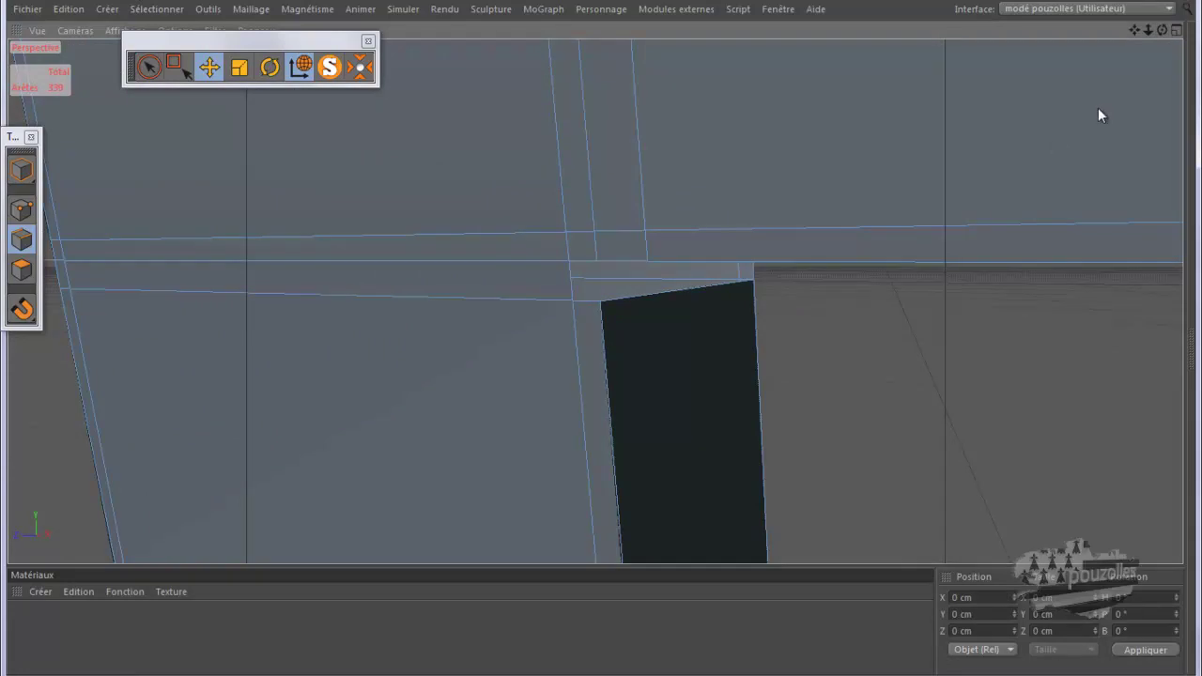
- Bridge the open edges of the two gaps below the corner to rebuild the narrow band around the post
{"action": "left_click_drag", "start_coordinate": [600, 338], "coordinate": [602, 340], "text": "alt"}
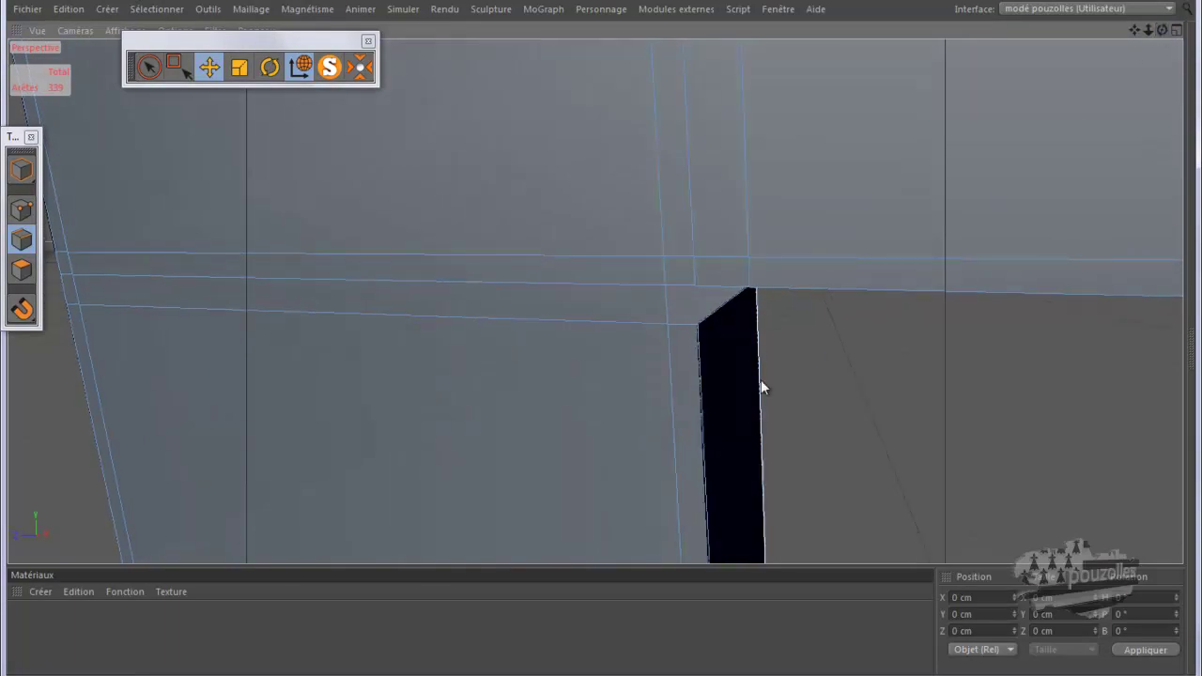
{"action": "right_click", "coordinate": [826, 354]}
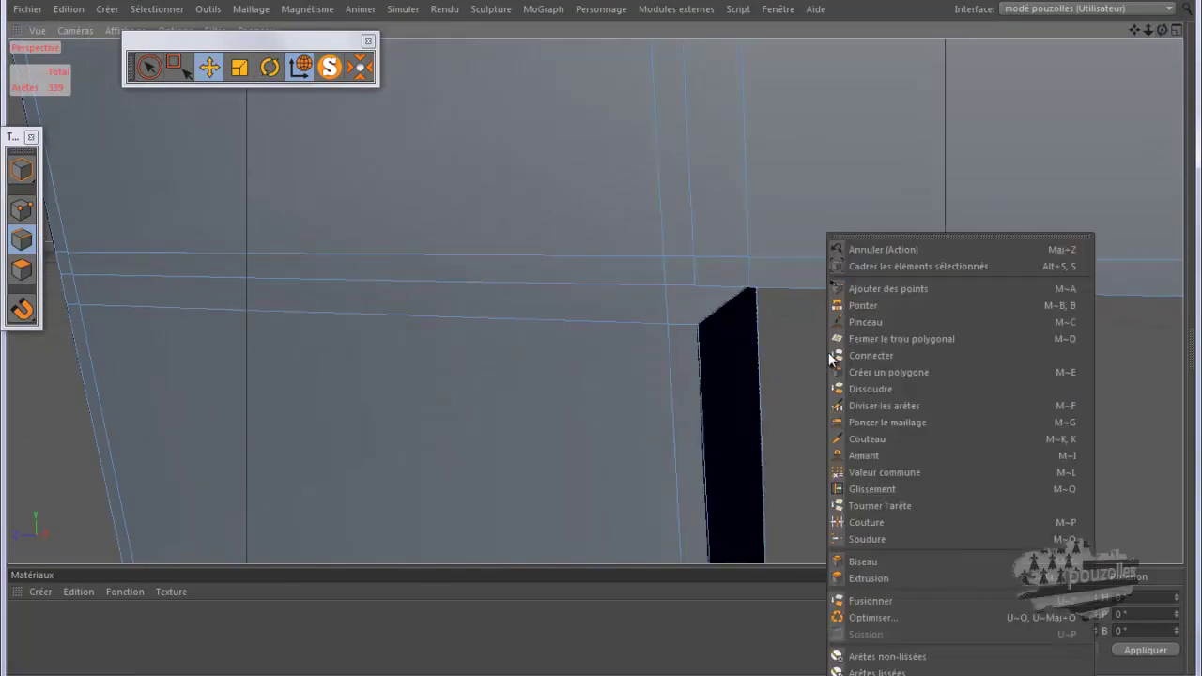
{"action": "left_click", "coordinate": [846, 304]}
{"action": "left_click_drag", "start_coordinate": [676, 298], "coordinate": [679, 320], "text": "ctrl"}
{"action": "left_click_drag", "start_coordinate": [1162, 31], "coordinate": [598, 338]}
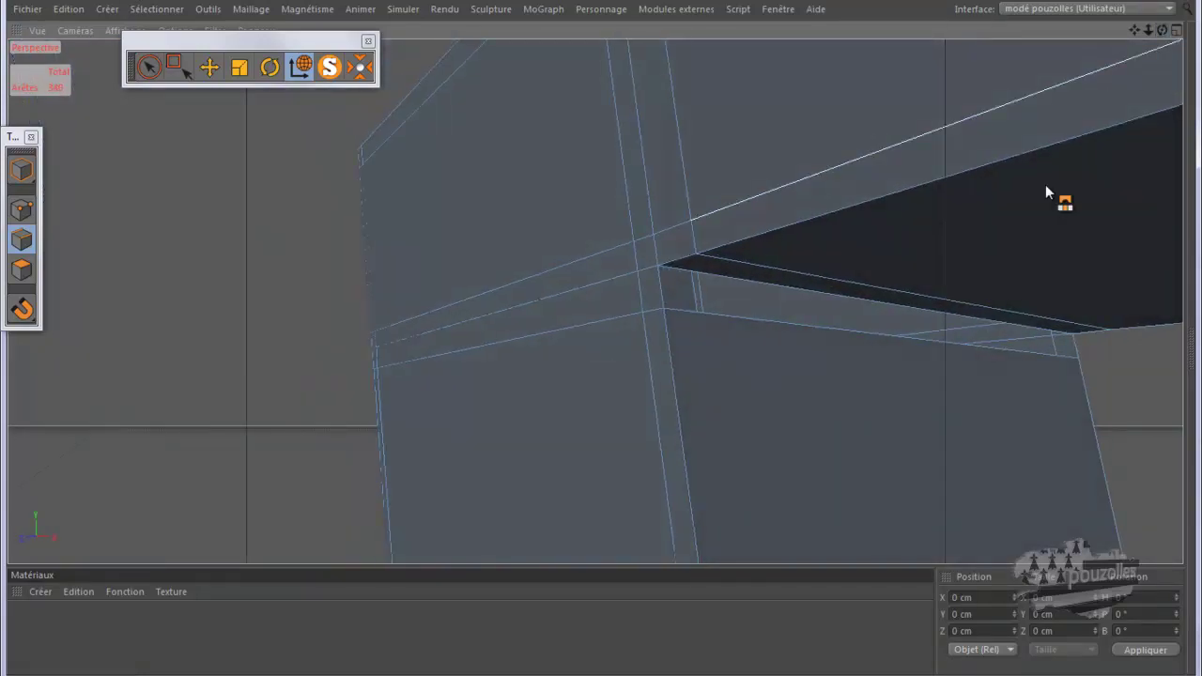
{"action": "left_click_drag", "start_coordinate": [904, 320], "coordinate": [901, 340], "text": "ctrl"}
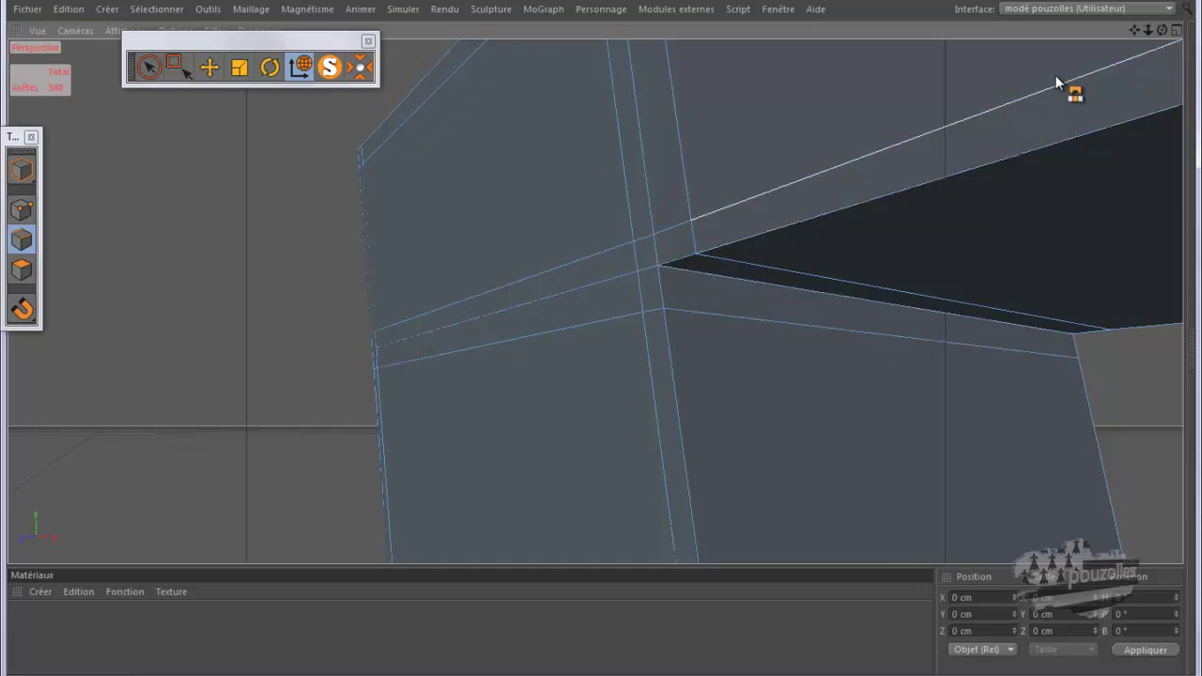
{"action": "left_click_drag", "start_coordinate": [1162, 31], "coordinate": [776, 190]}
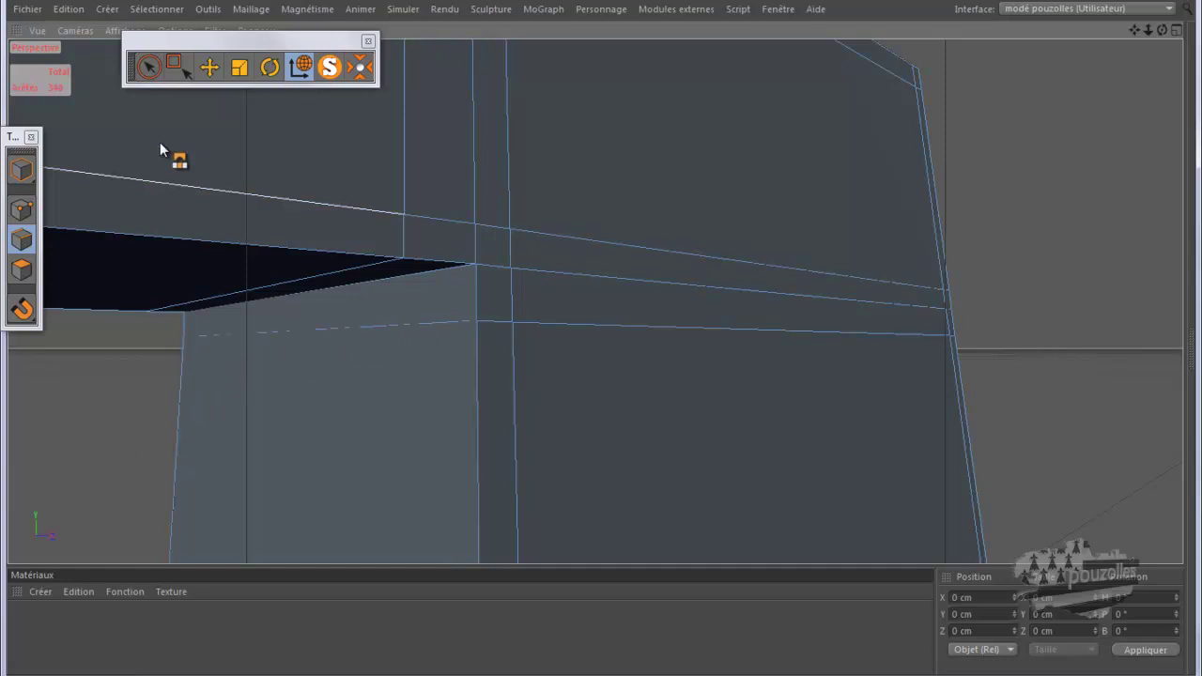
- Select the post's long vertical inner edge and bridge the open strip beside it to close the post's side
{"action": "left_click", "coordinate": [207, 67]}
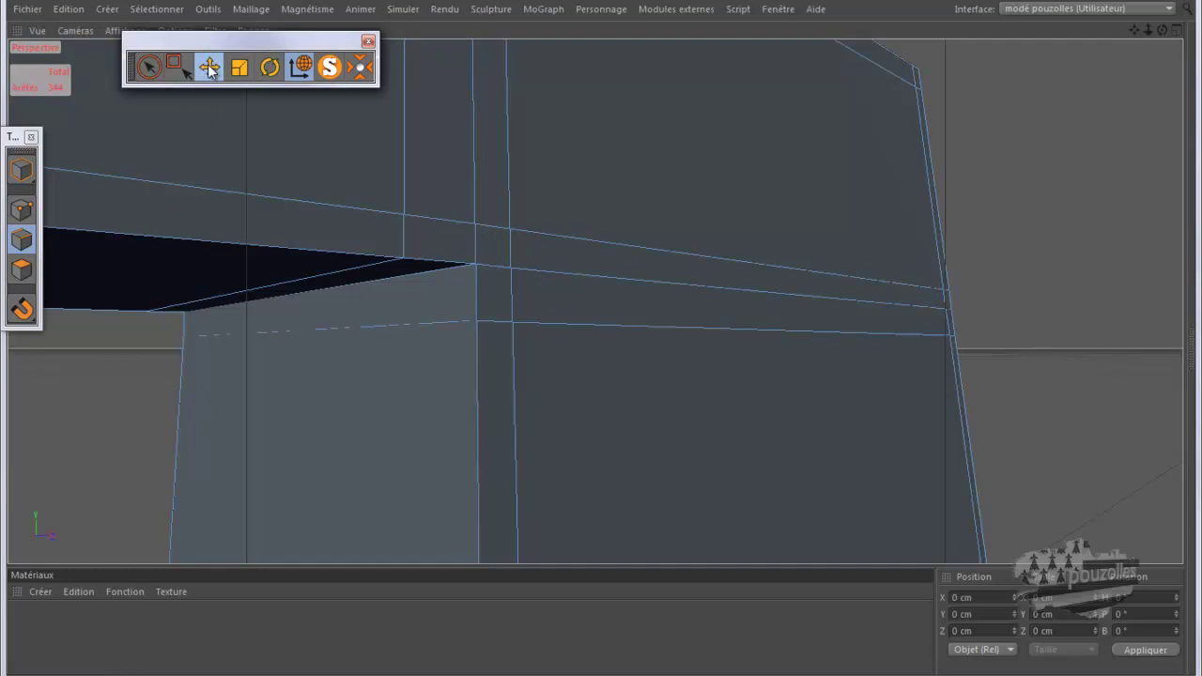
{"action": "left_click", "coordinate": [179, 415]}
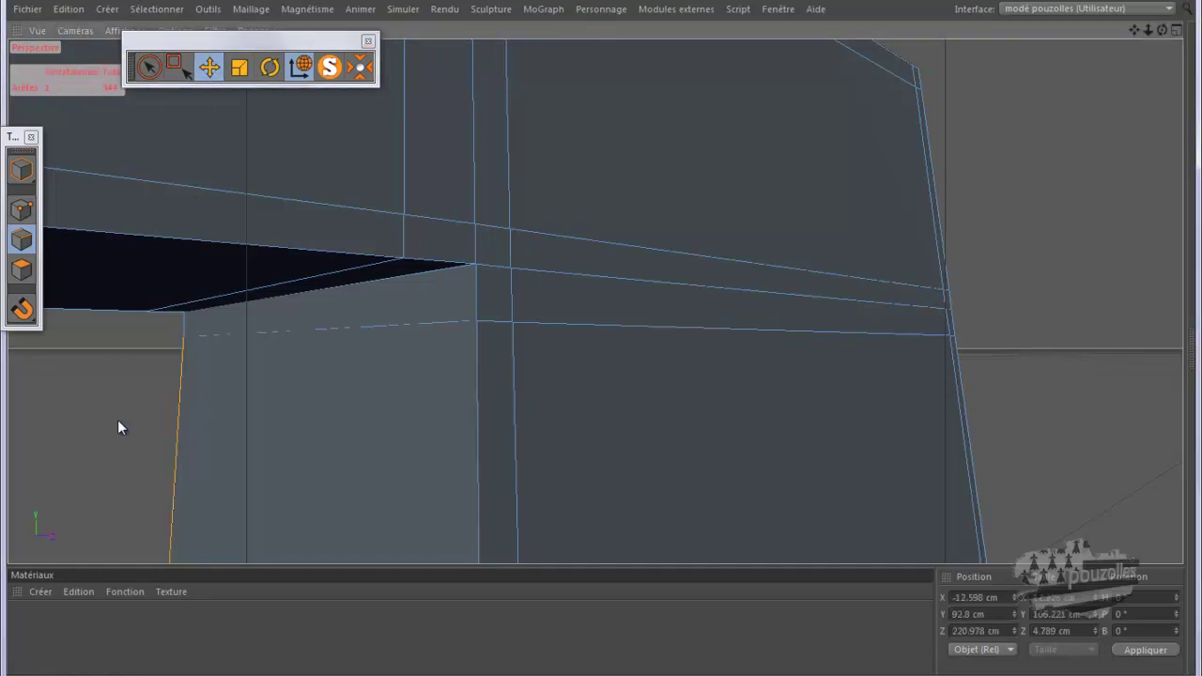
{"action": "key", "text": "ctrl+z"}
{"action": "left_click_drag", "start_coordinate": [231, 323], "coordinate": [843, 163], "text": "alt"}
{"action": "scroll", "coordinate": [627, 358], "scroll_direction": "up", "scroll_amount": 3}
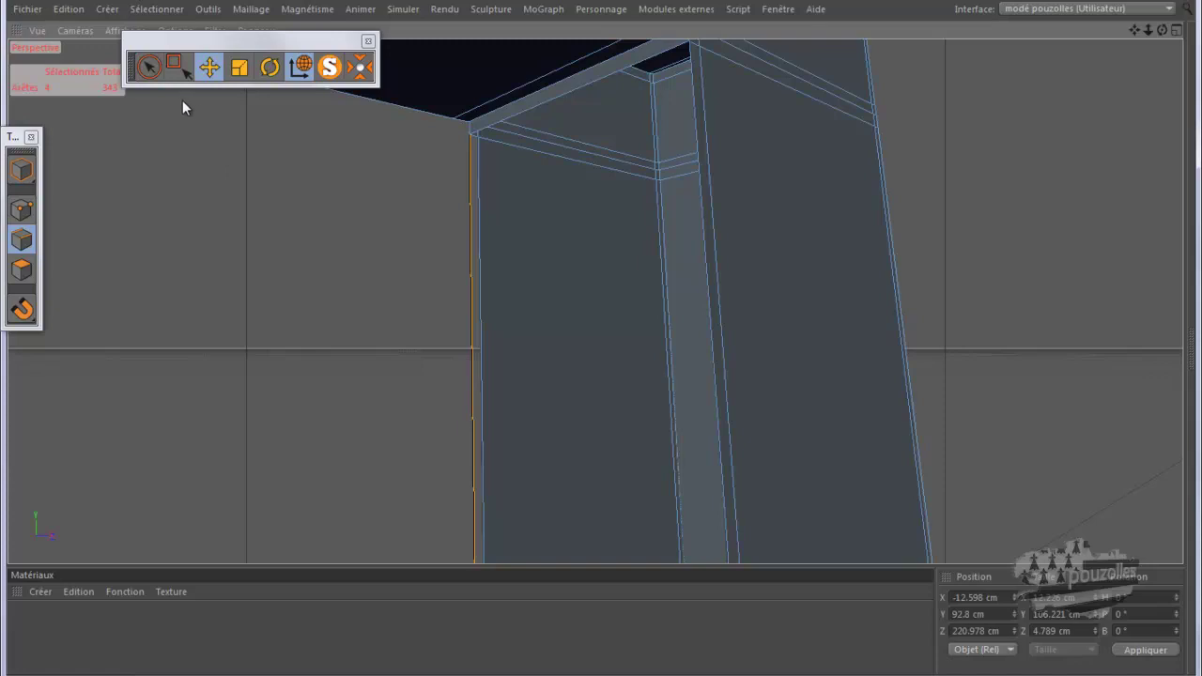
{"action": "right_click", "coordinate": [132, 186]}
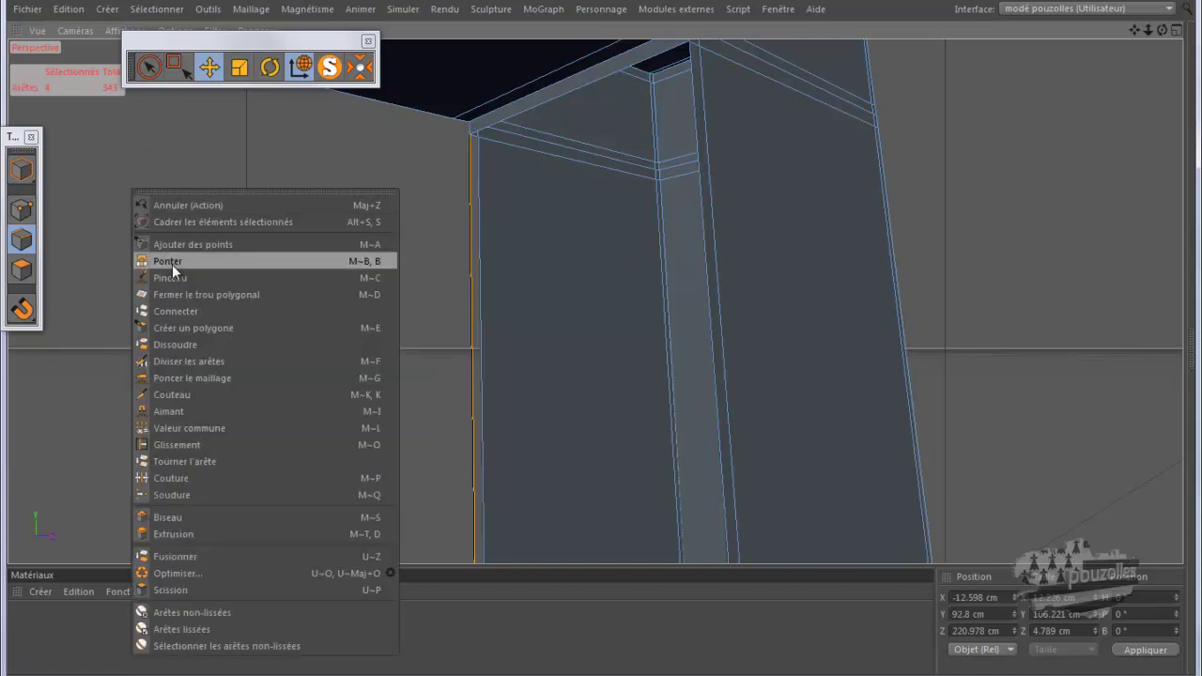
{"action": "left_click", "coordinate": [172, 262]}
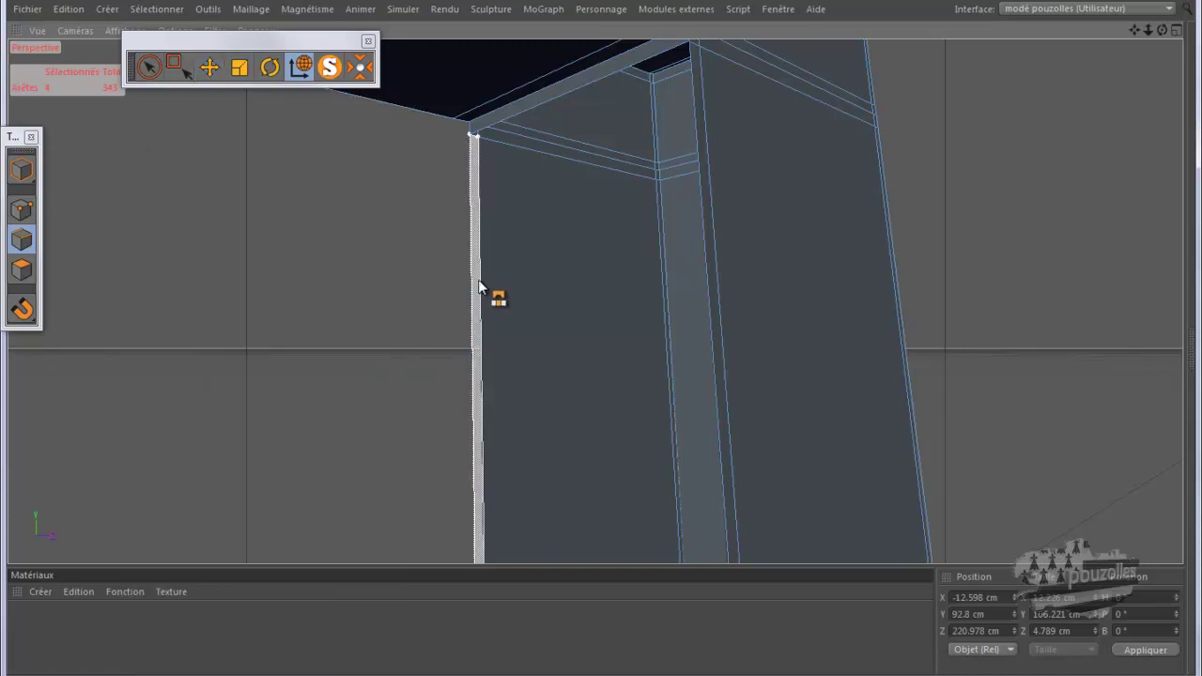
{"action": "left_click_drag", "start_coordinate": [473, 286], "coordinate": [713, 297]}
{"action": "left_click_drag", "start_coordinate": [992, 221], "coordinate": [823, 233], "text": "alt"}
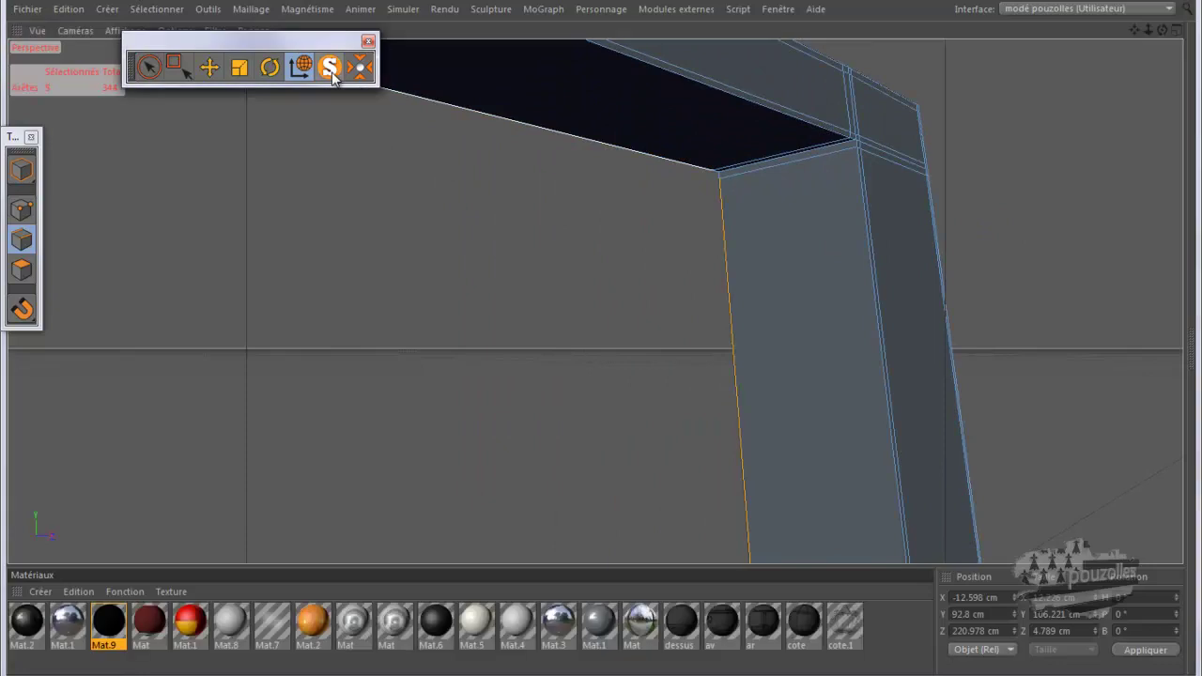
- Turn off the solo display to show the whole model again, and clear the edge selection
{"action": "left_click", "coordinate": [329, 68]}
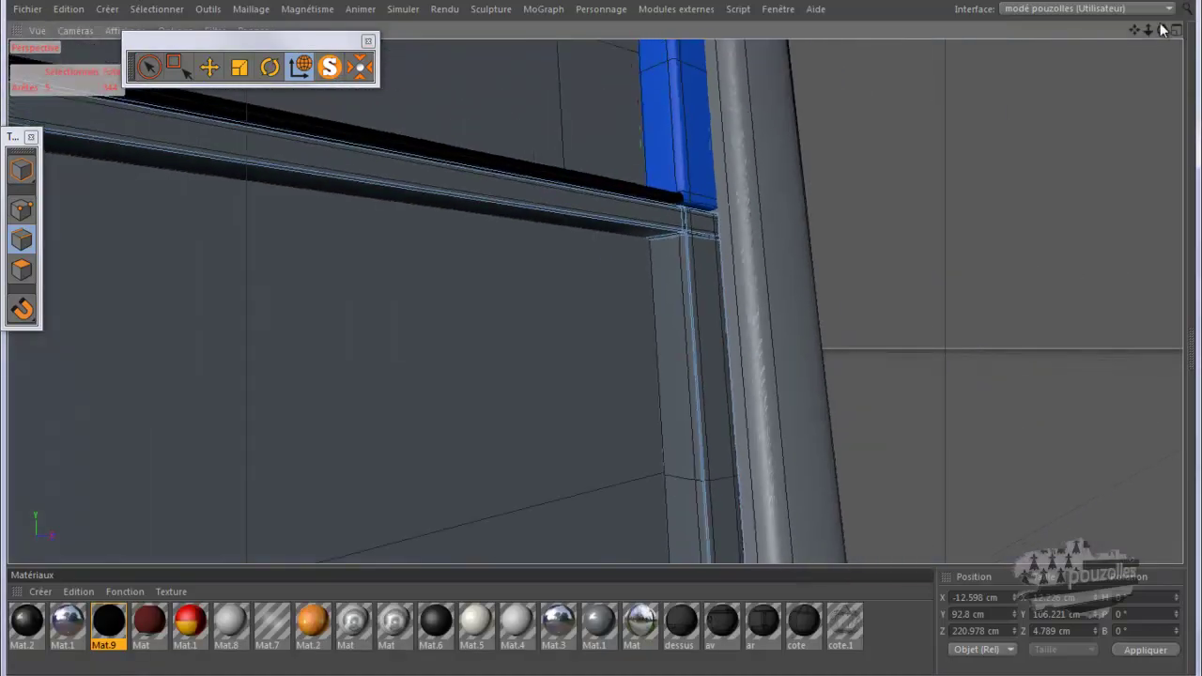
{"action": "key", "text": "s"}
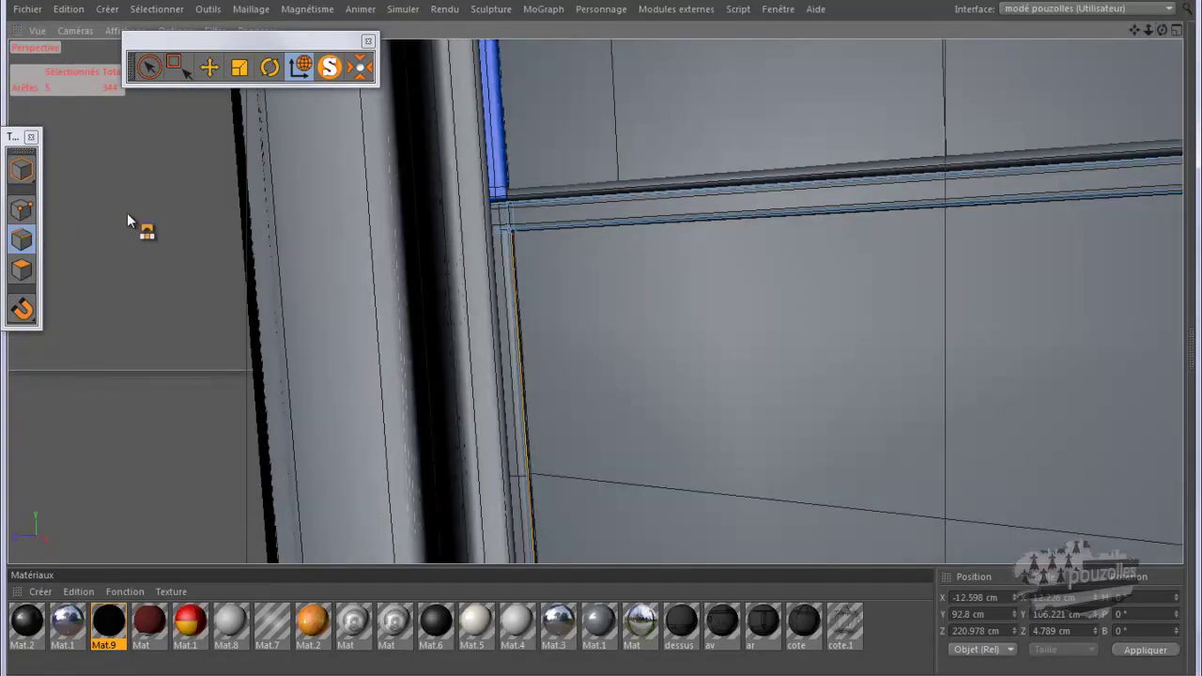
{"action": "left_click", "coordinate": [208, 68]}
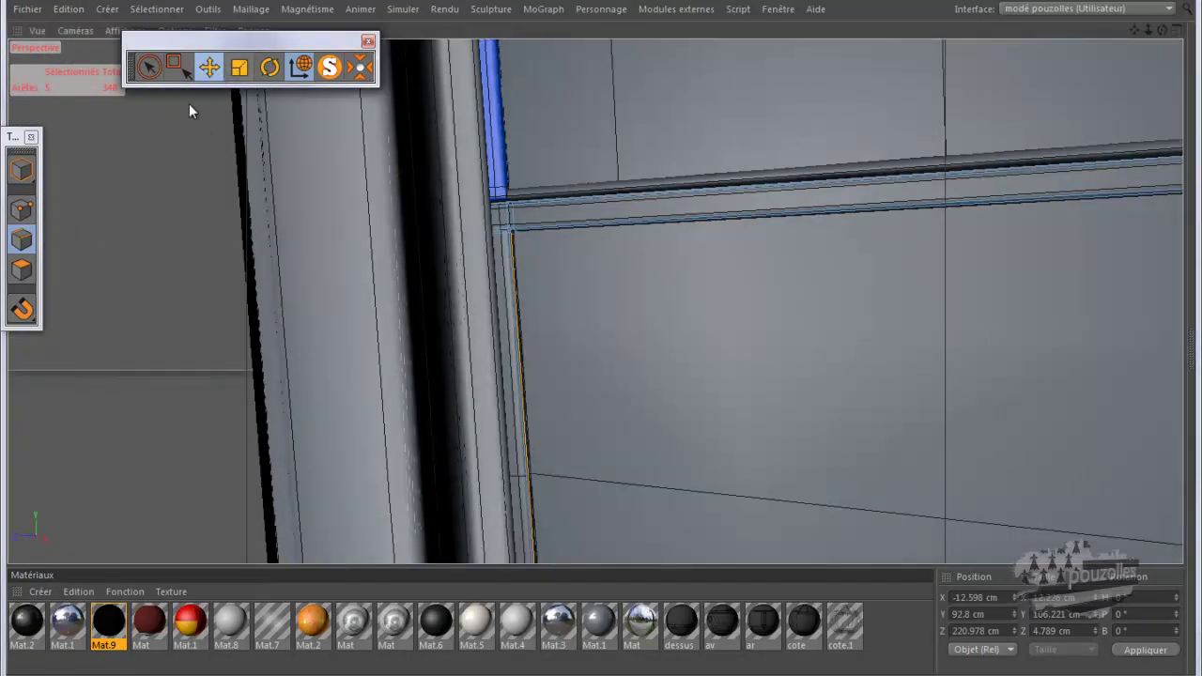
{"action": "left_click", "coordinate": [211, 136]}
- Examine the repaired rail and post frame within the whole window from both sides
{"action": "scroll", "coordinate": [500, 241], "scroll_direction": "down", "scroll_amount": 1}
{"action": "scroll", "coordinate": [203, 285], "scroll_direction": "up", "scroll_amount": 4}
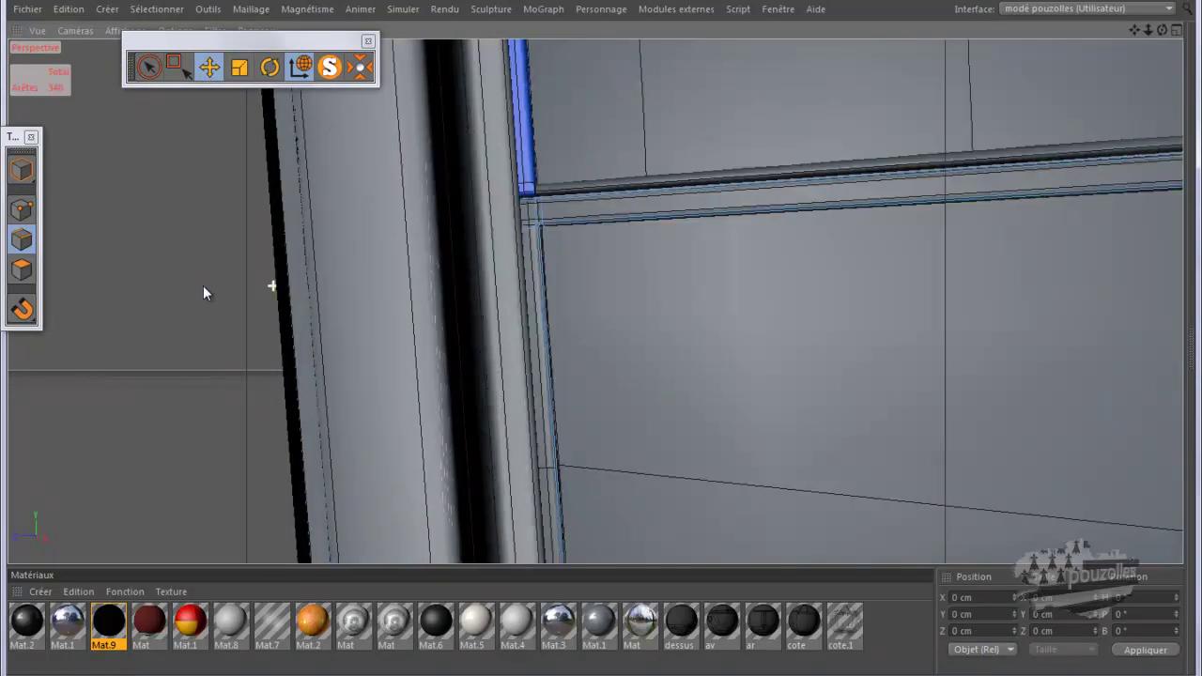
{"action": "scroll", "coordinate": [518, 191], "scroll_direction": "down", "scroll_amount": 3}
{"action": "scroll", "coordinate": [261, 192], "scroll_direction": "down", "scroll_amount": 6}
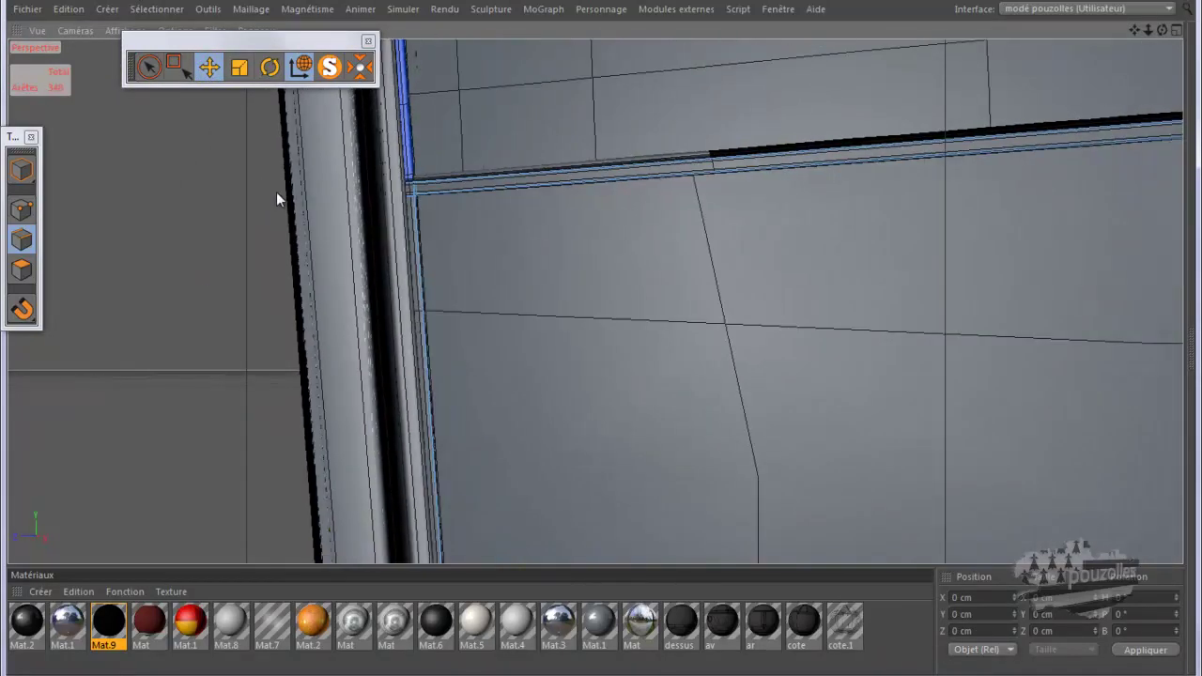
{"action": "scroll", "coordinate": [294, 189], "scroll_direction": "down", "scroll_amount": 4}
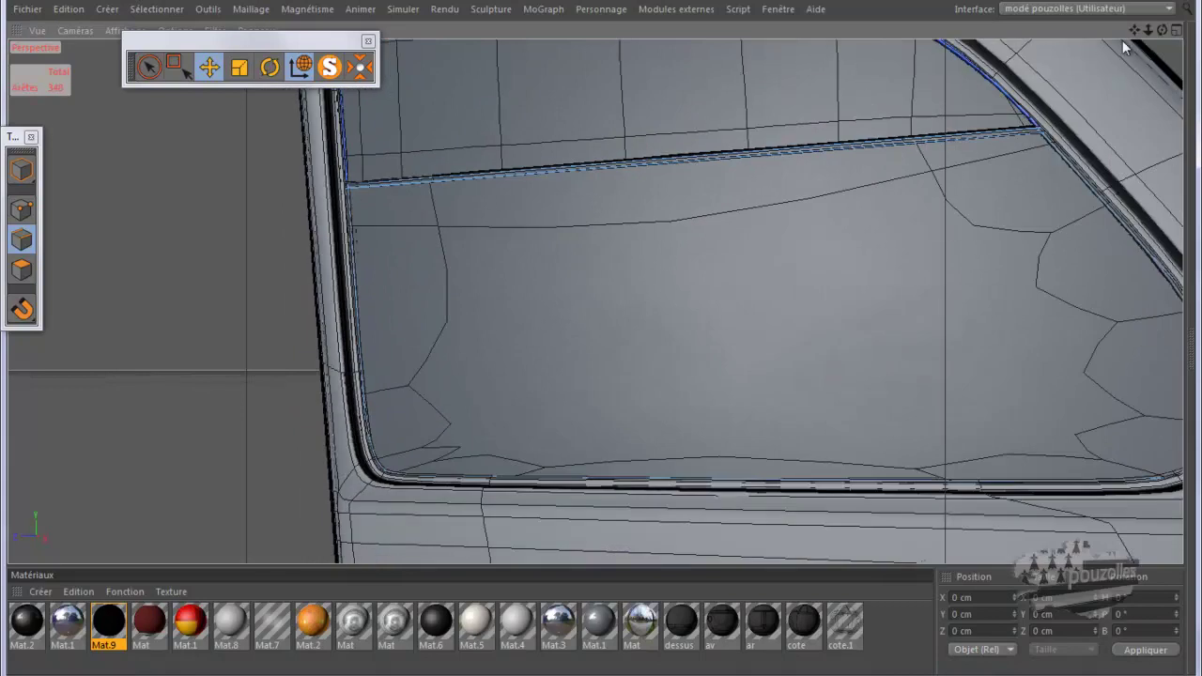
{"action": "left_click_drag", "start_coordinate": [1165, 31], "coordinate": [598, 338]}
{"action": "scroll", "coordinate": [1070, 180], "scroll_direction": "down", "scroll_amount": 3}
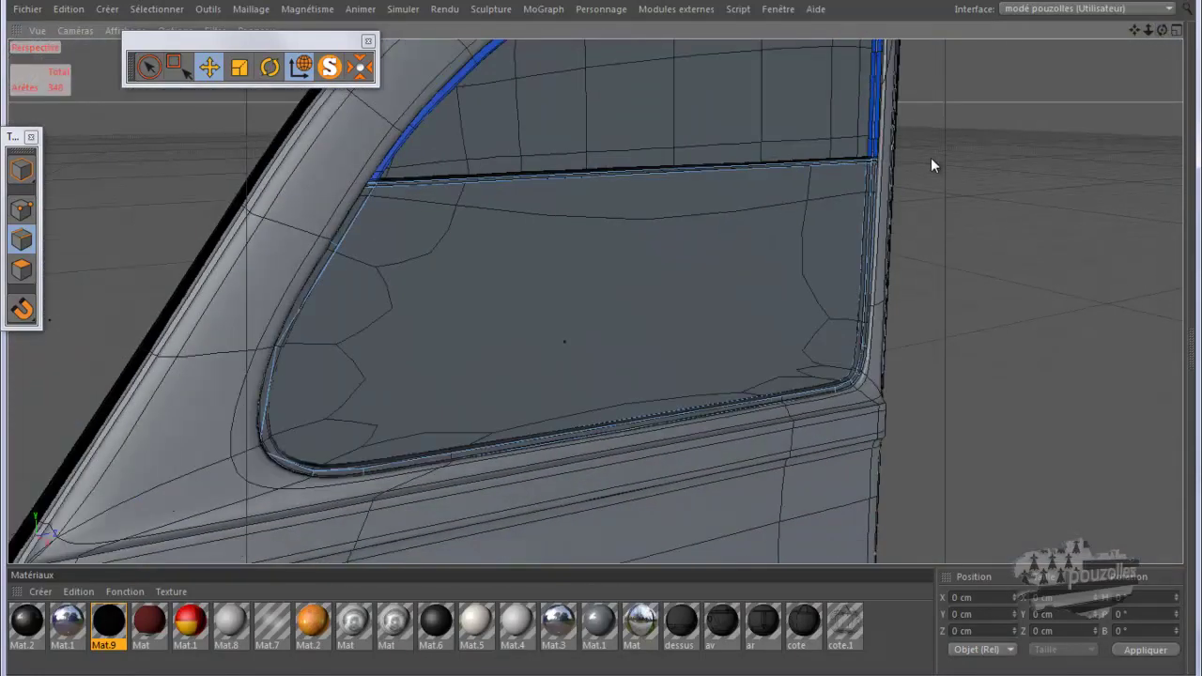
- Apply the Mat.1 material to the lower window frame, contour B
{"action": "left_click", "coordinate": [68, 631]}
{"action": "left_click", "coordinate": [121, 590]}
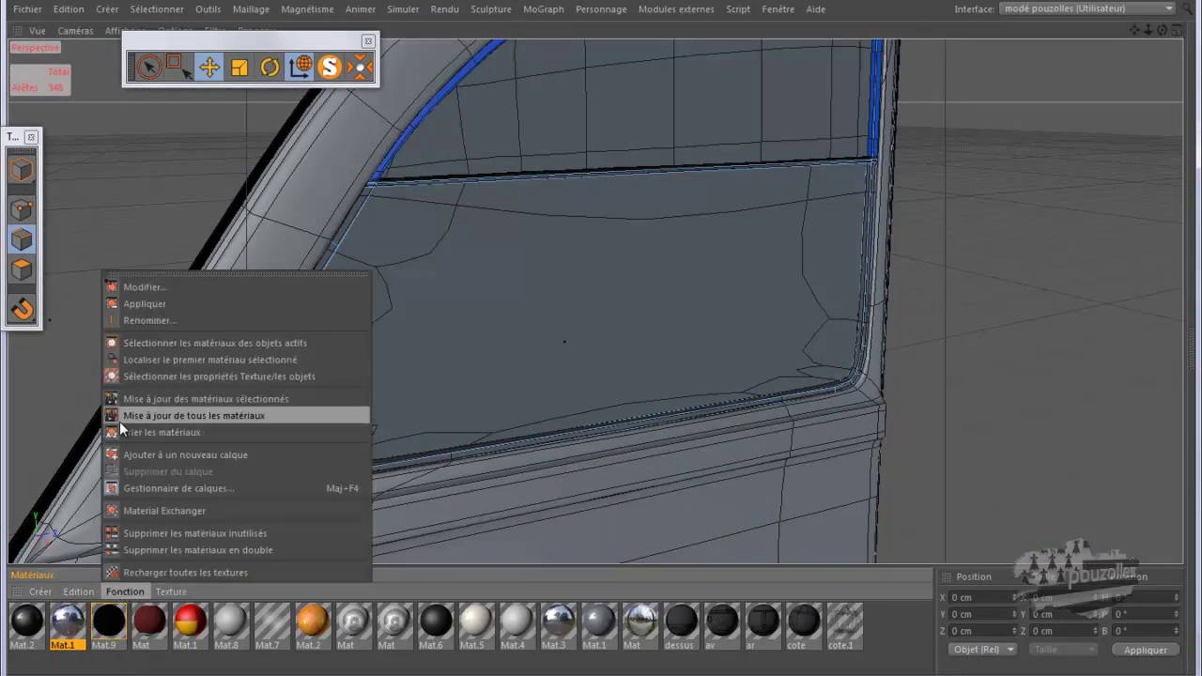
{"action": "left_click", "coordinate": [145, 303]}
- Examine the material on the window frame from outside and inside the door, with test renders of the view
{"action": "scroll", "coordinate": [277, 396], "scroll_direction": "down", "scroll_amount": 5}
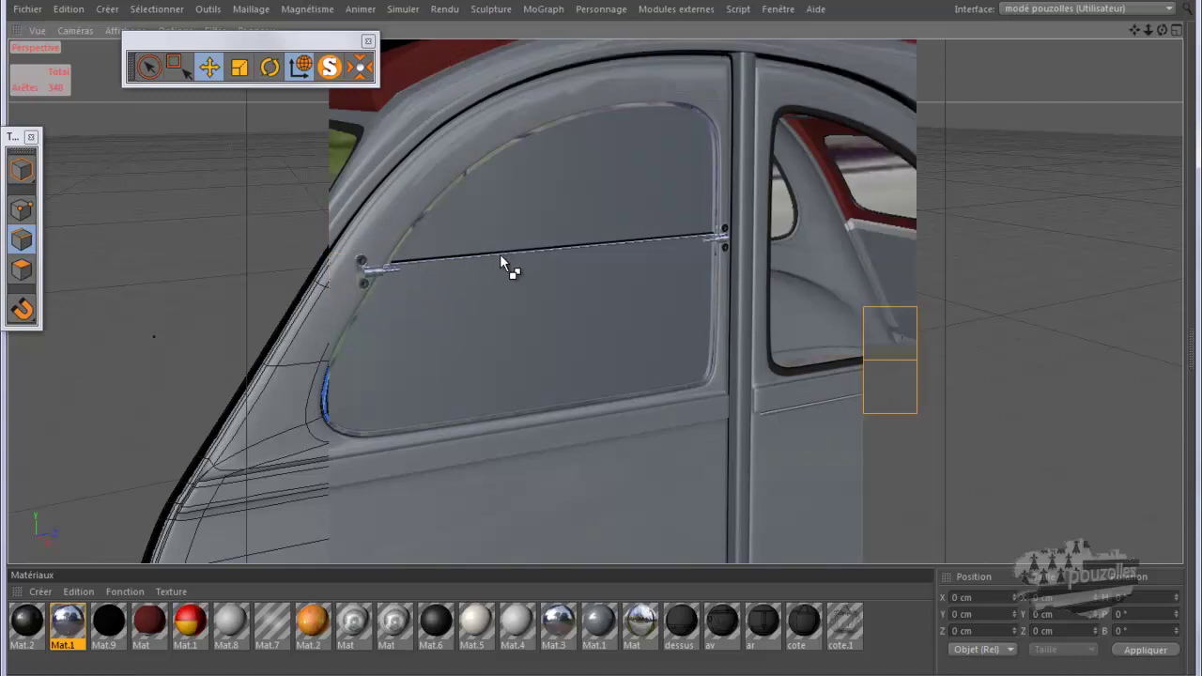
{"action": "scroll", "coordinate": [500, 266], "scroll_direction": "up", "scroll_amount": 5}
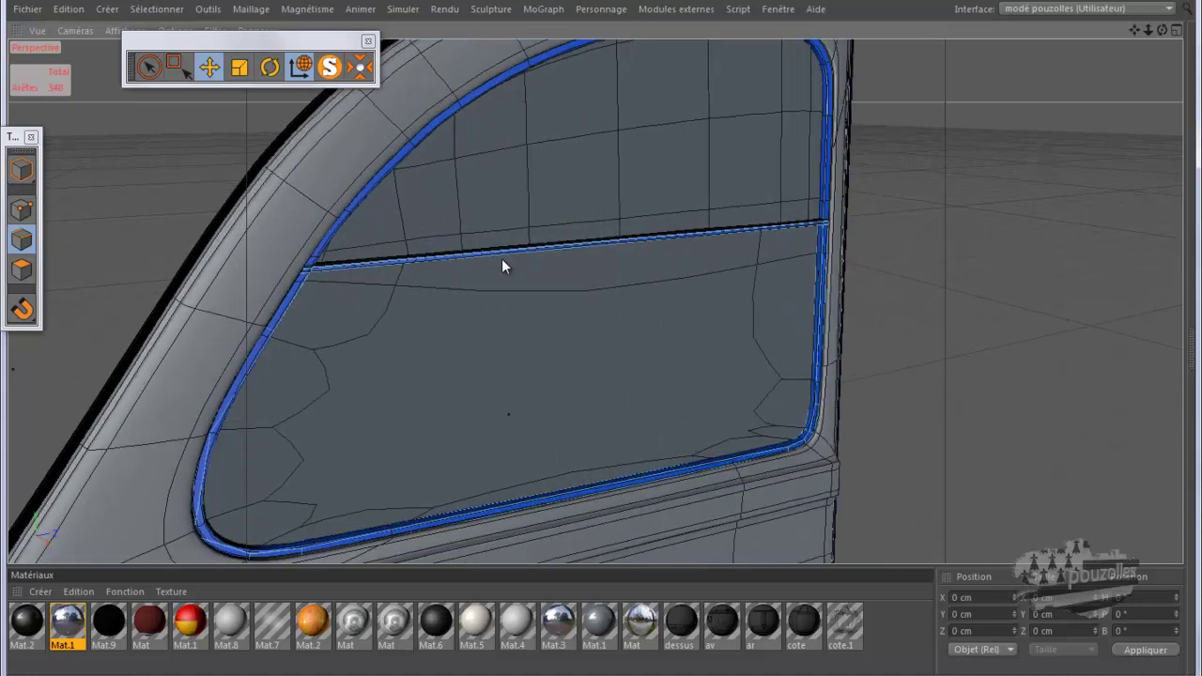
{"action": "scroll", "coordinate": [502, 259], "scroll_direction": "up", "scroll_amount": 2}
{"action": "scroll", "coordinate": [503, 259], "scroll_direction": "up", "scroll_amount": 3}
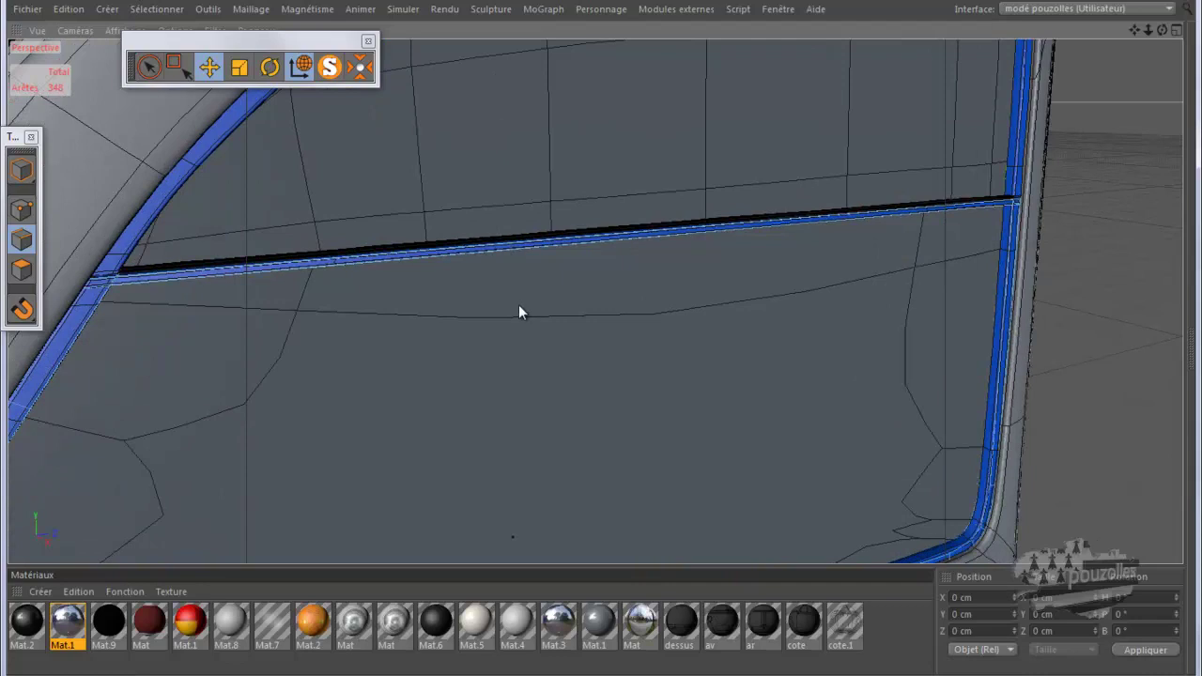
{"action": "scroll", "coordinate": [519, 304], "scroll_direction": "down", "scroll_amount": 5}
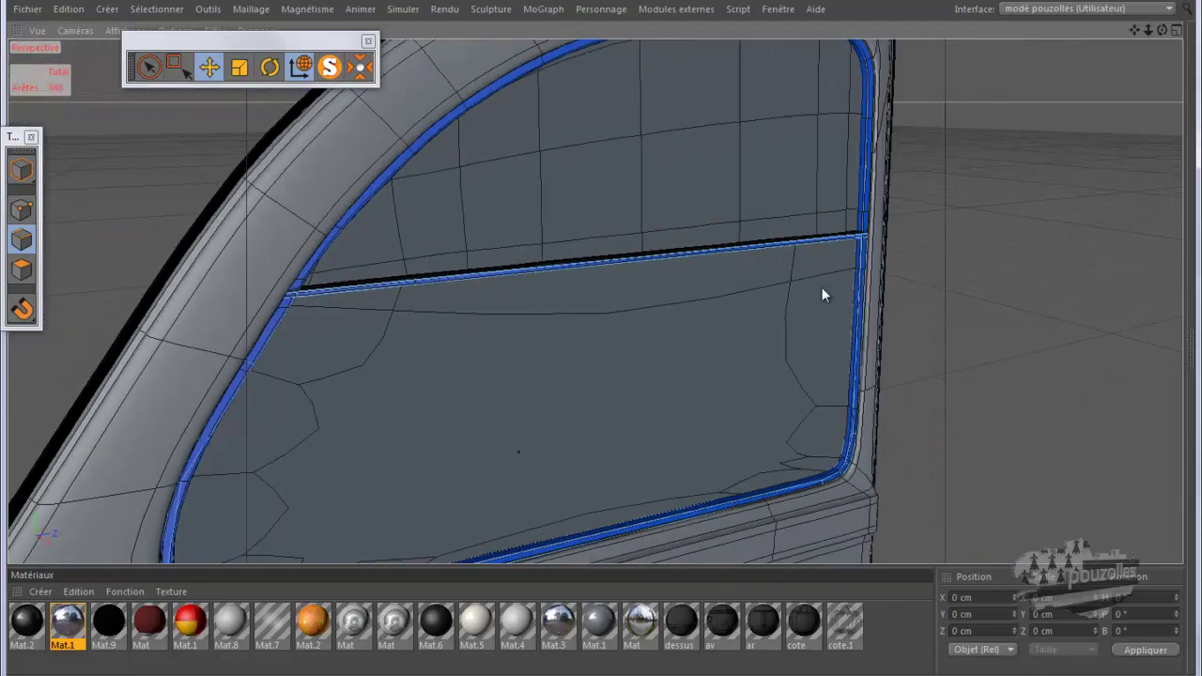
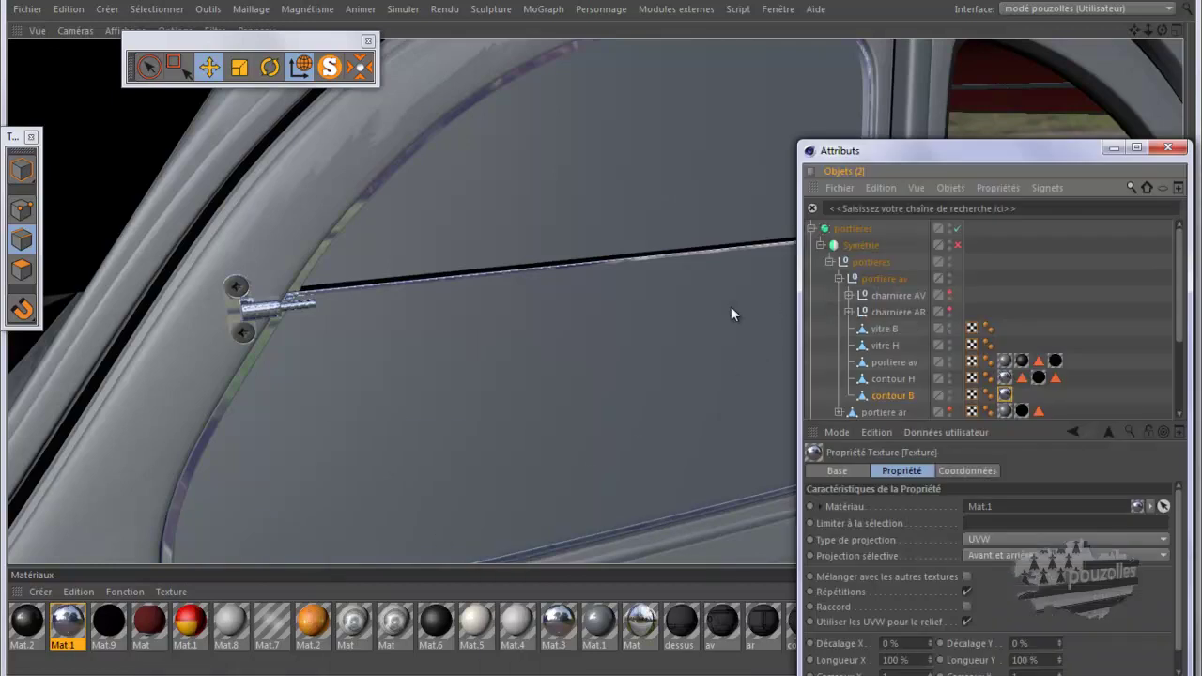
{"action": "scroll", "coordinate": [207, 319], "scroll_direction": "down", "scroll_amount": 3}
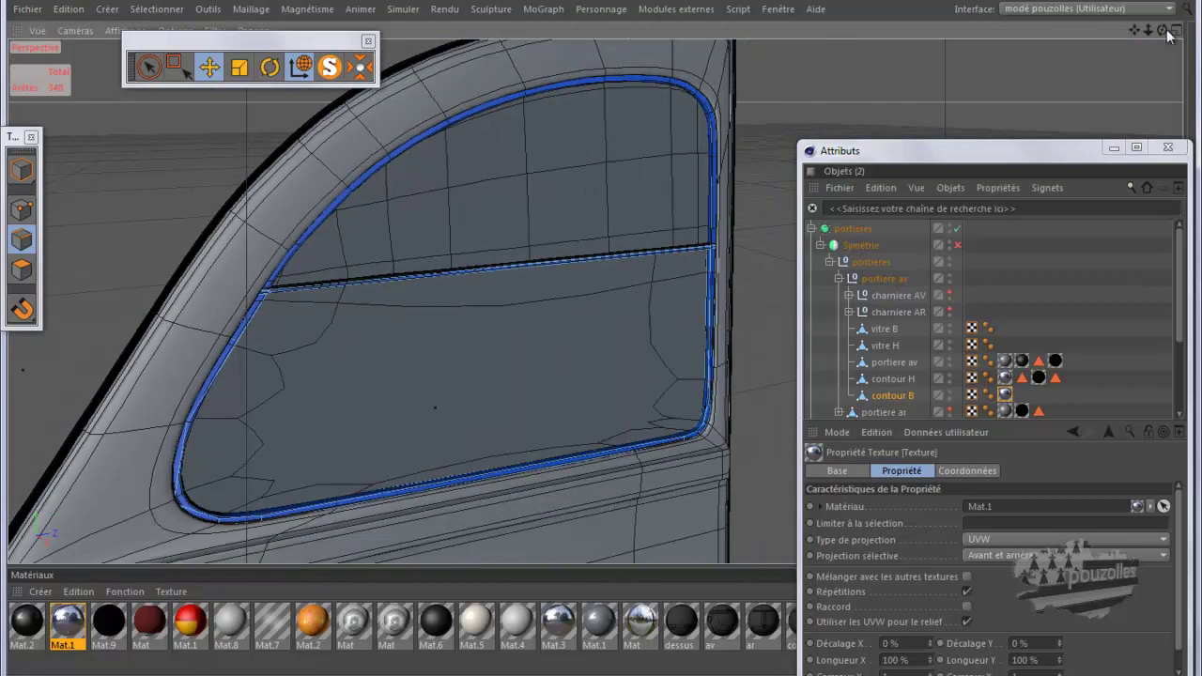
{"action": "mouse_move", "coordinate": [605, 348]}
{"action": "left_mouse_down", "text": "alt"}
{"action": "mouse_move", "coordinate": [635, 328]}
{"action": "mouse_move", "coordinate": [604, 344]}
{"action": "left_mouse_up", "text": "alt"}
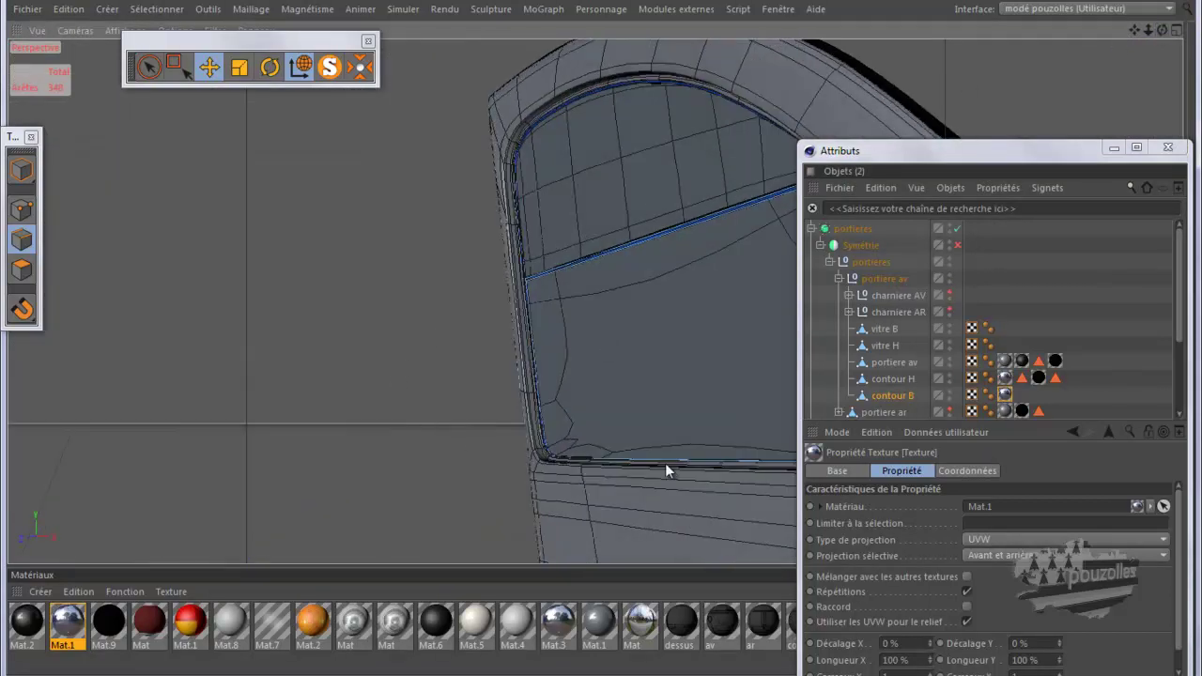
{"action": "scroll", "coordinate": [668, 466], "scroll_direction": "up", "scroll_amount": 4}
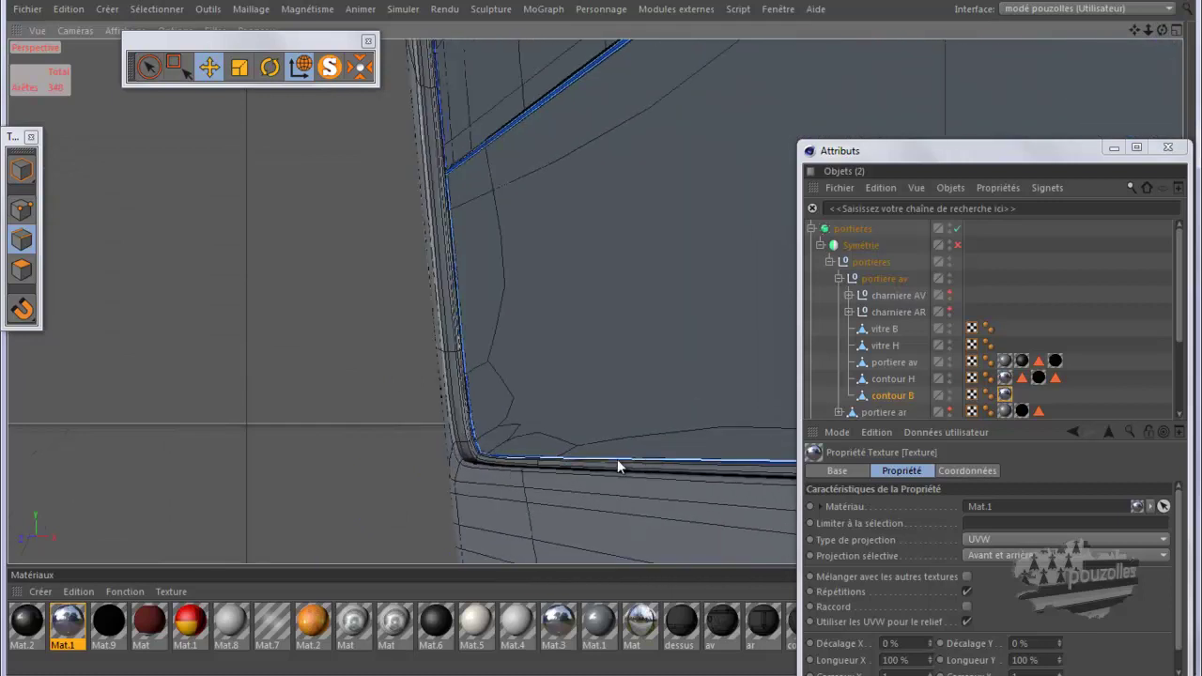
{"action": "key", "text": "ctrl+r"}
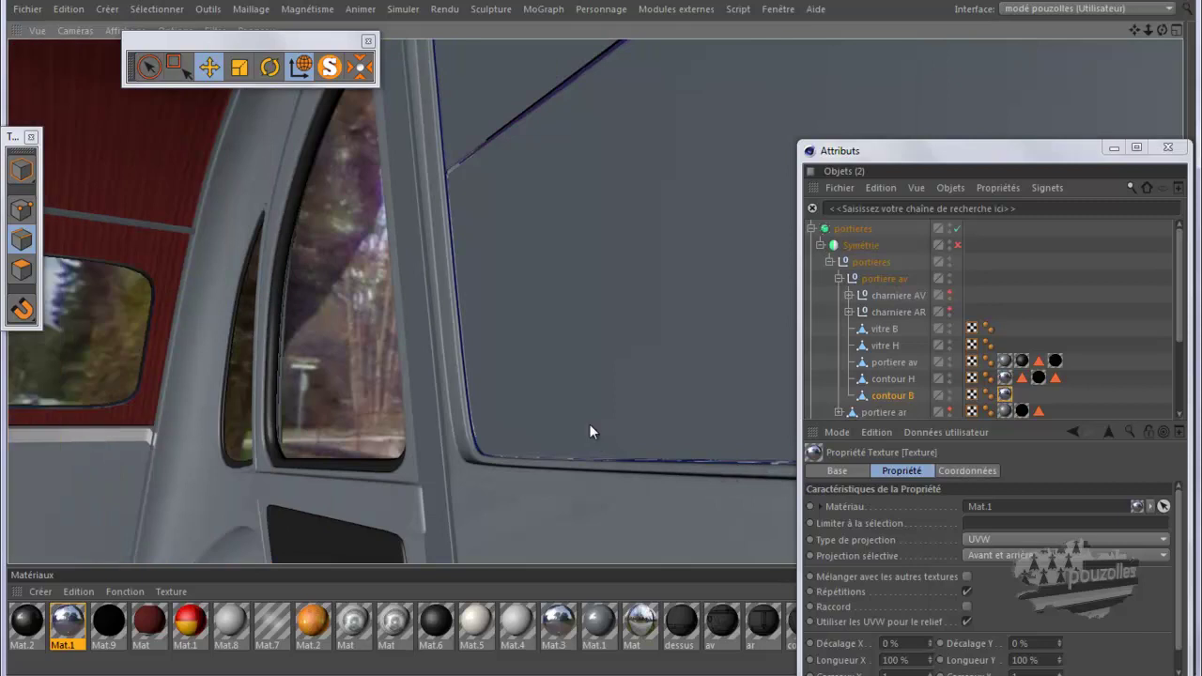
- Select contour H together with contour B and isolate both in polygon mode
{"action": "left_click", "coordinate": [878, 378], "text": "ctrl"}
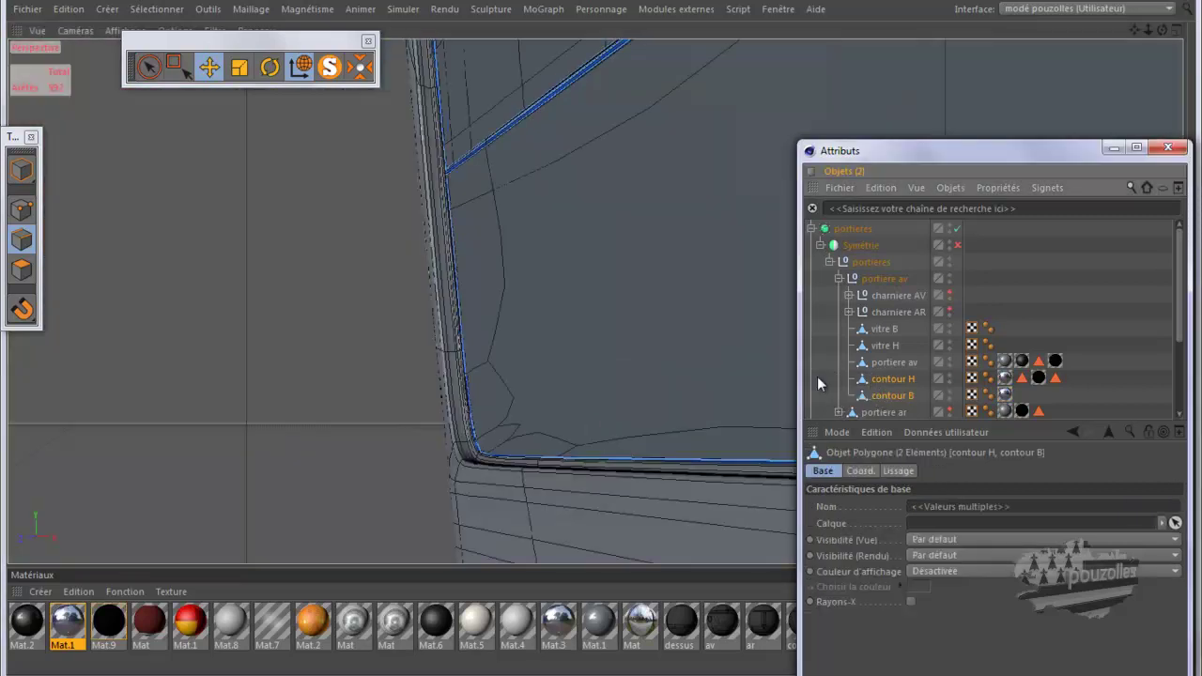
{"action": "left_click", "coordinate": [324, 71]}
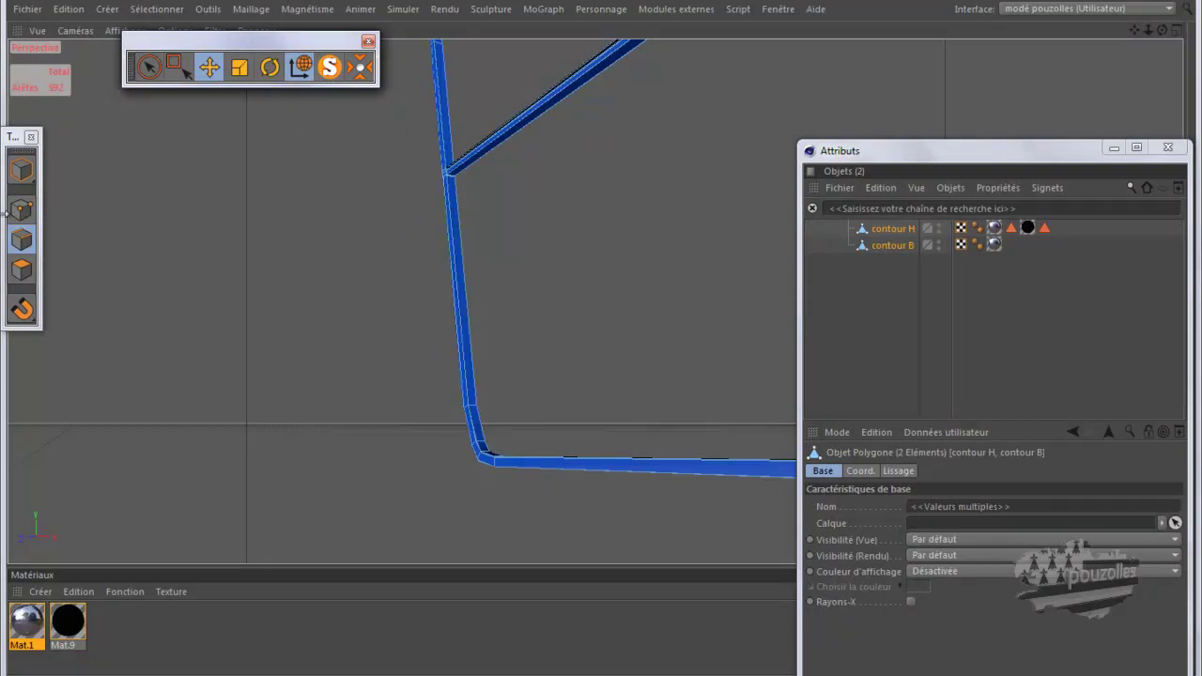
{"action": "left_click", "coordinate": [22, 270]}
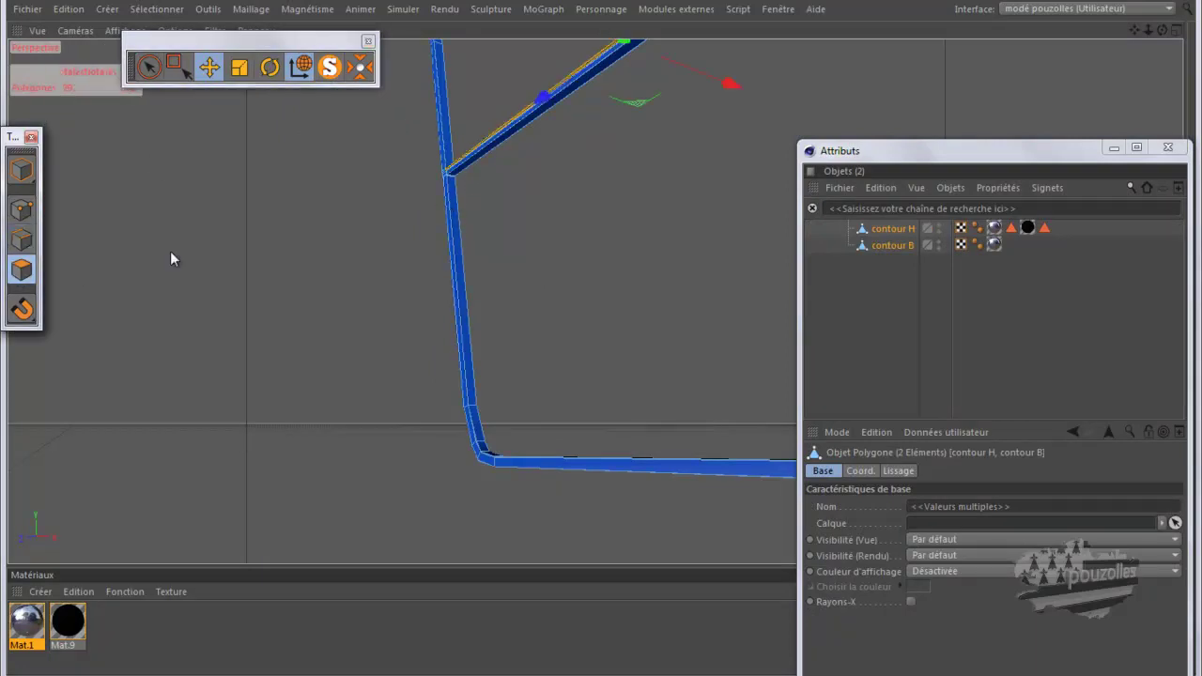
- Select contour B's inner-side polygons down the post, around the lower corner and along the bottom rail
{"action": "left_click", "coordinate": [447, 176]}
{"action": "left_click", "coordinate": [447, 177]}
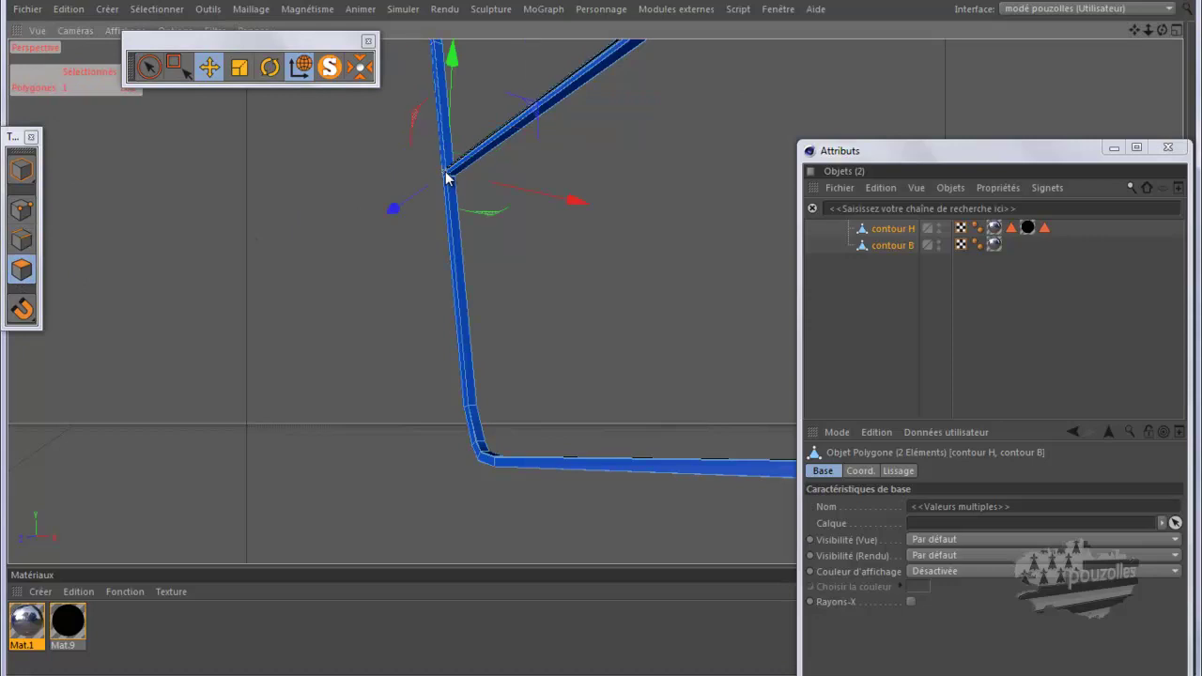
{"action": "left_click", "coordinate": [447, 188]}
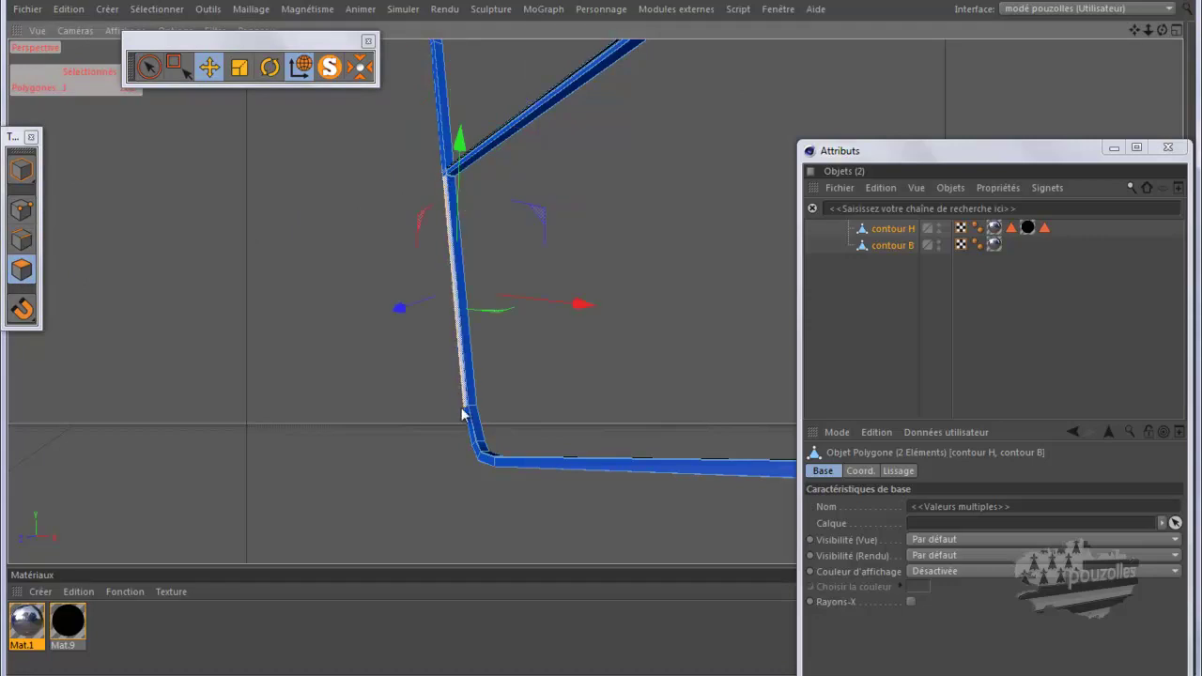
{"action": "left_click", "coordinate": [472, 435]}
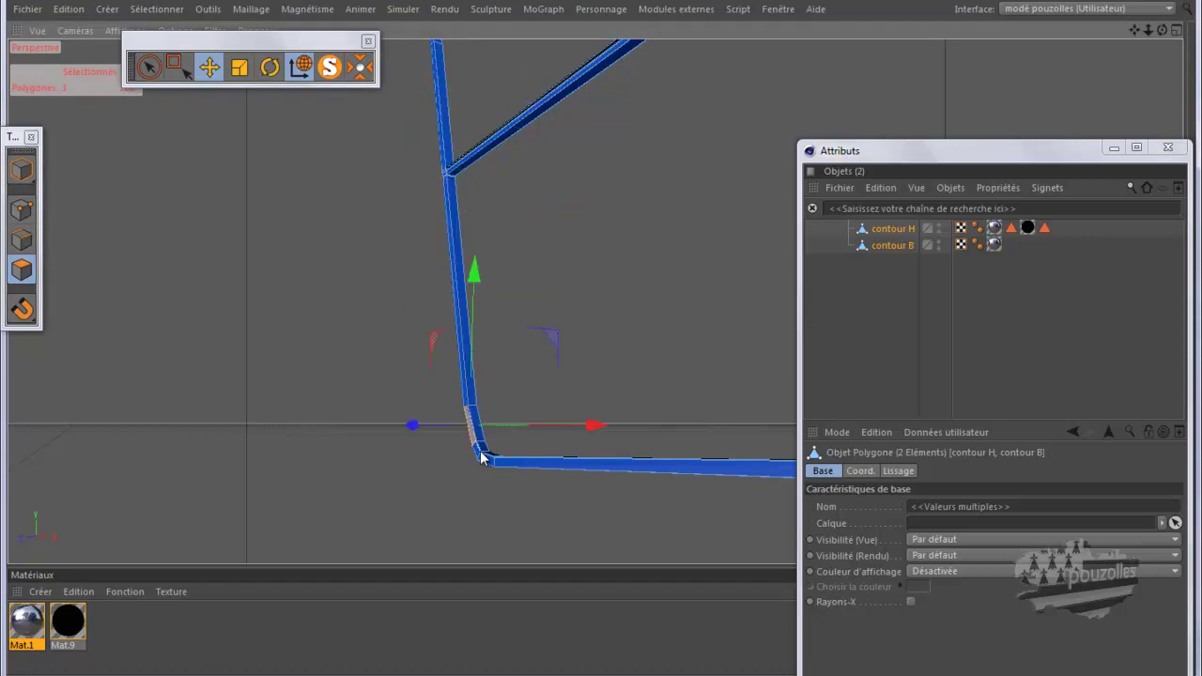
{"action": "left_click", "coordinate": [477, 453]}
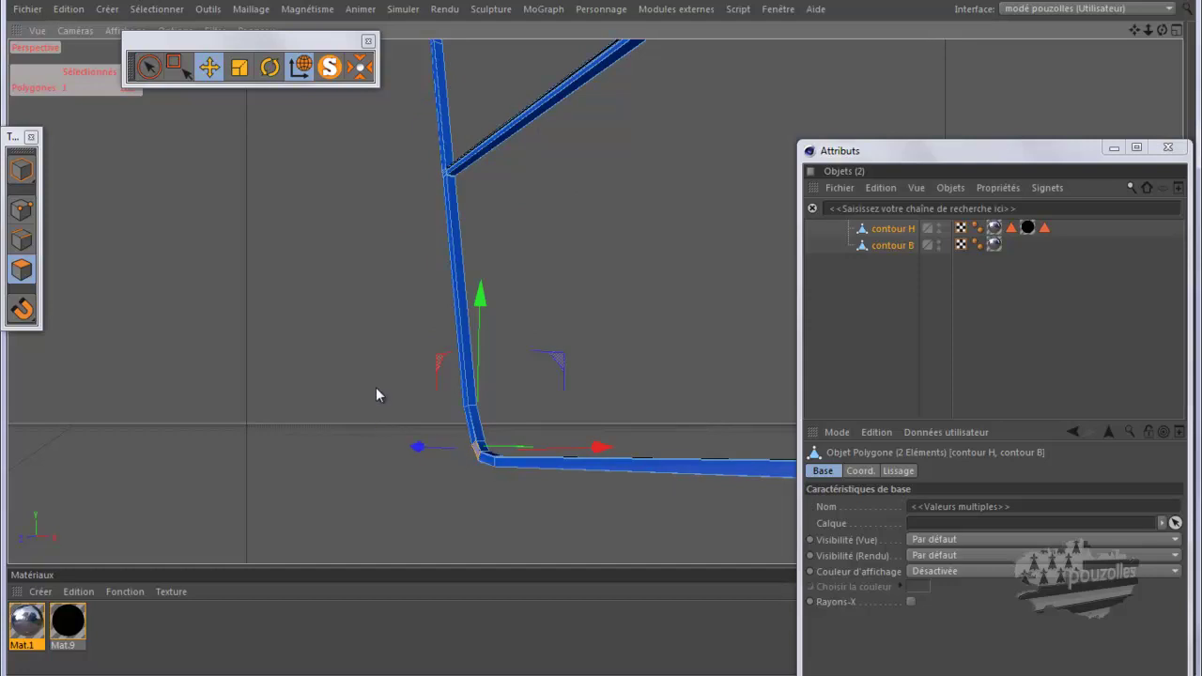
{"action": "left_click", "coordinate": [431, 218]}
{"action": "scroll", "coordinate": [434, 211], "scroll_direction": "up", "scroll_amount": 5}
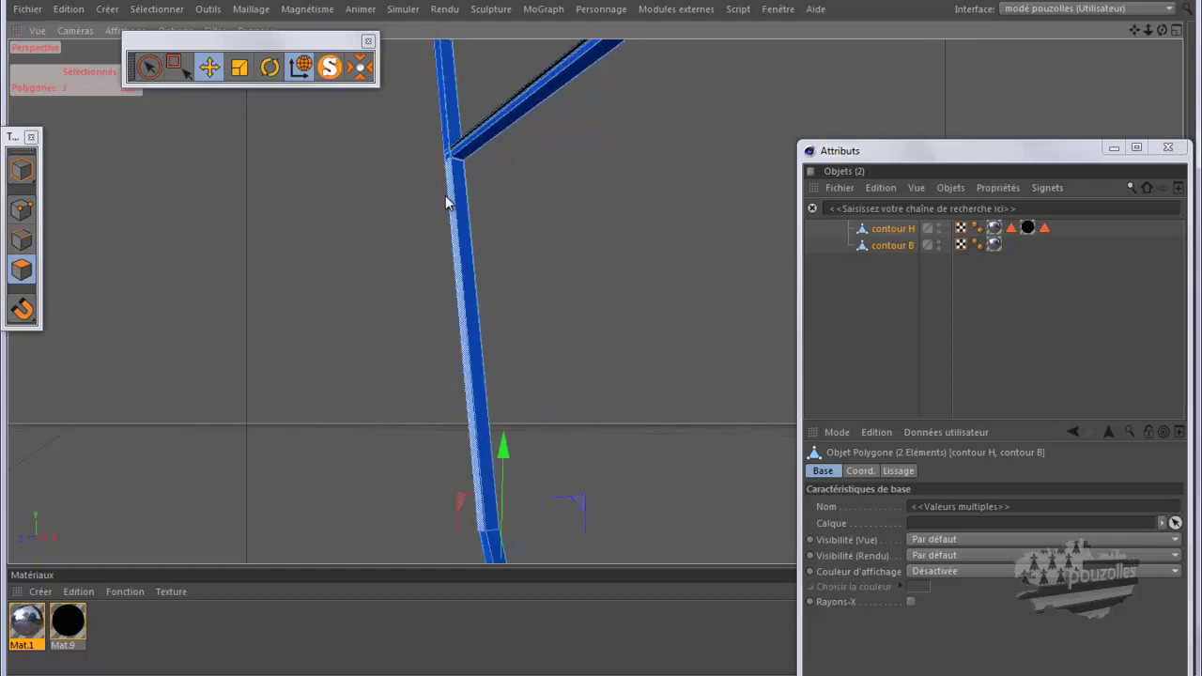
{"action": "left_click_drag", "start_coordinate": [445, 196], "coordinate": [493, 183], "text": "alt"}
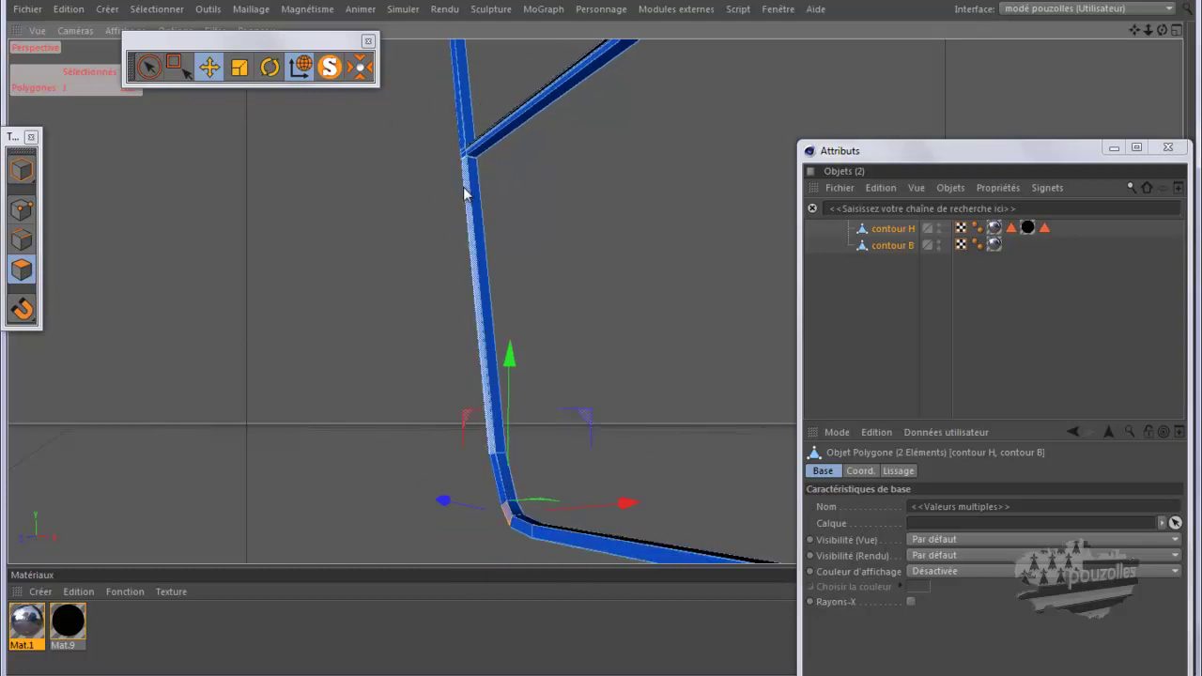
{"action": "left_click", "coordinate": [468, 244], "text": "shift"}
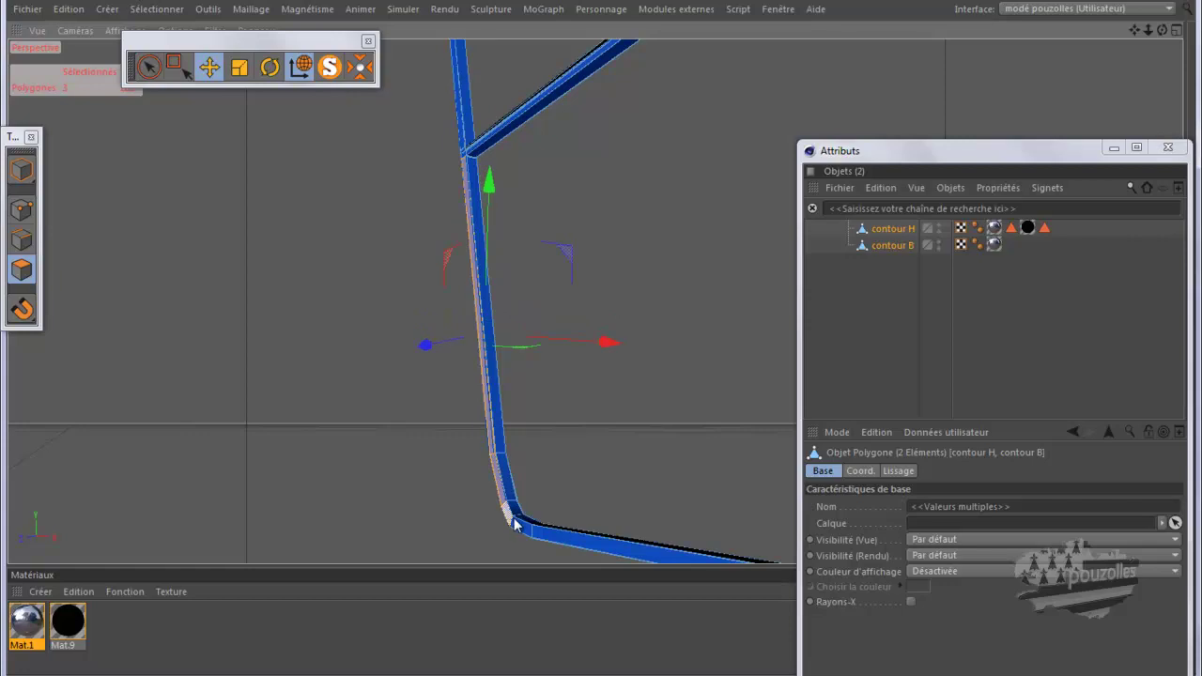
{"action": "left_click", "coordinate": [545, 533], "text": "shift"}
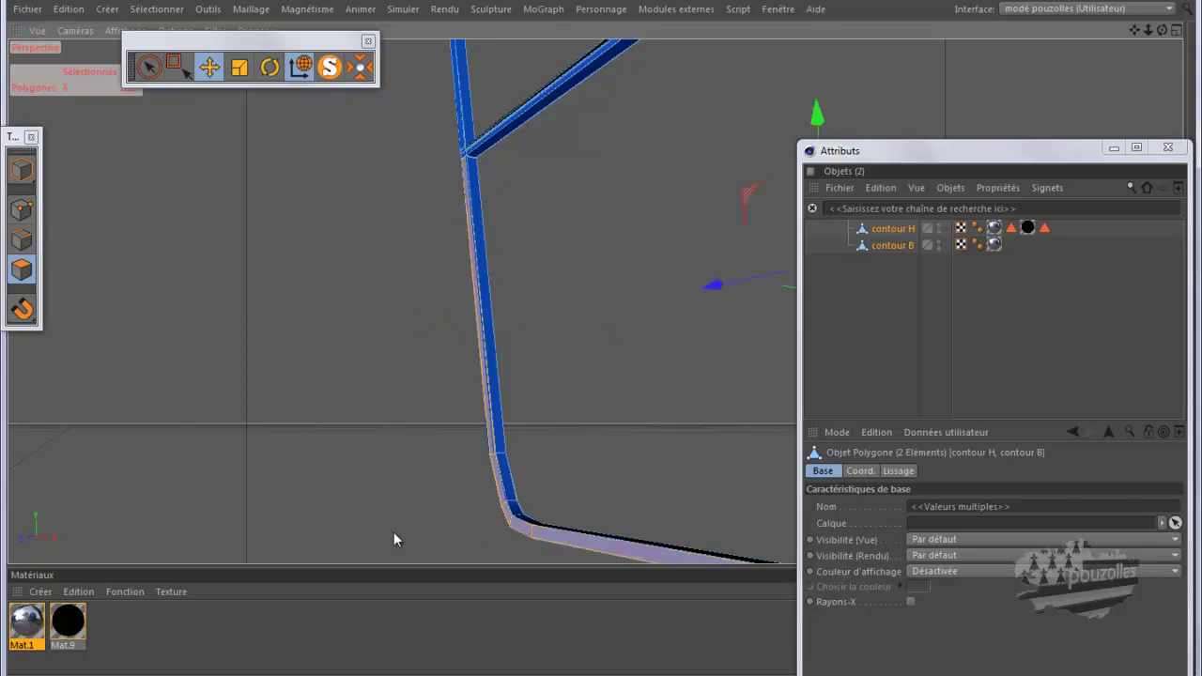
- Apply the Mat.1 material to the selected inner-side polygons of the frame
{"action": "left_click", "coordinate": [112, 589]}
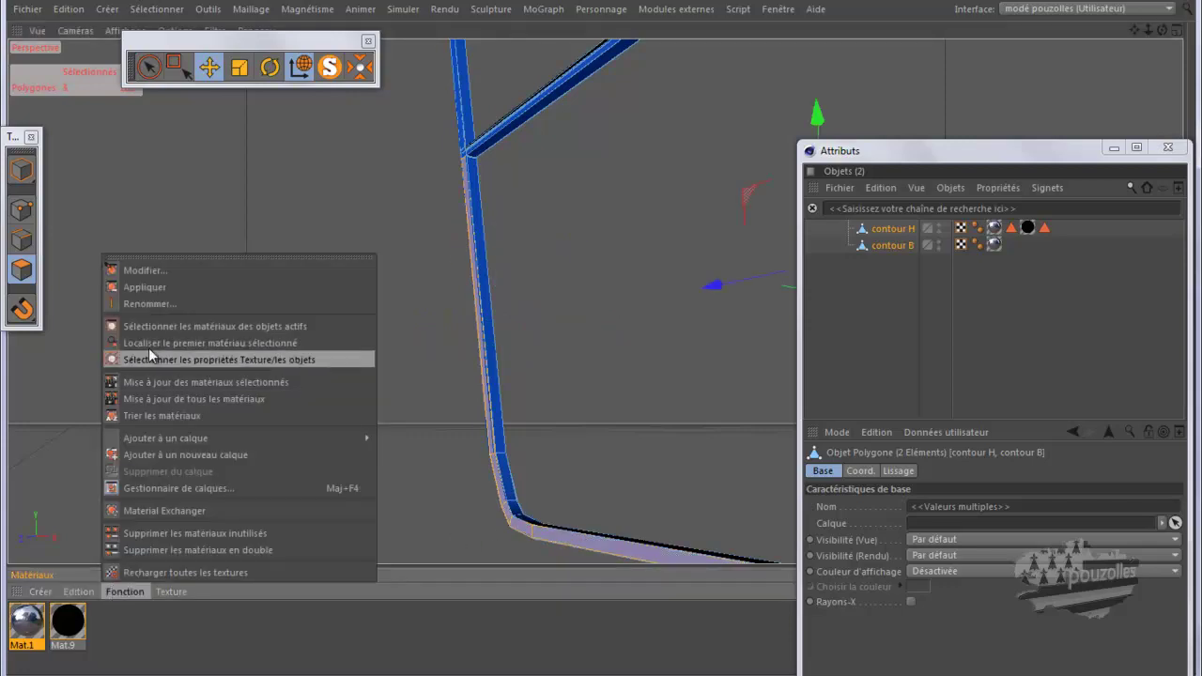
{"action": "left_click", "coordinate": [150, 287]}
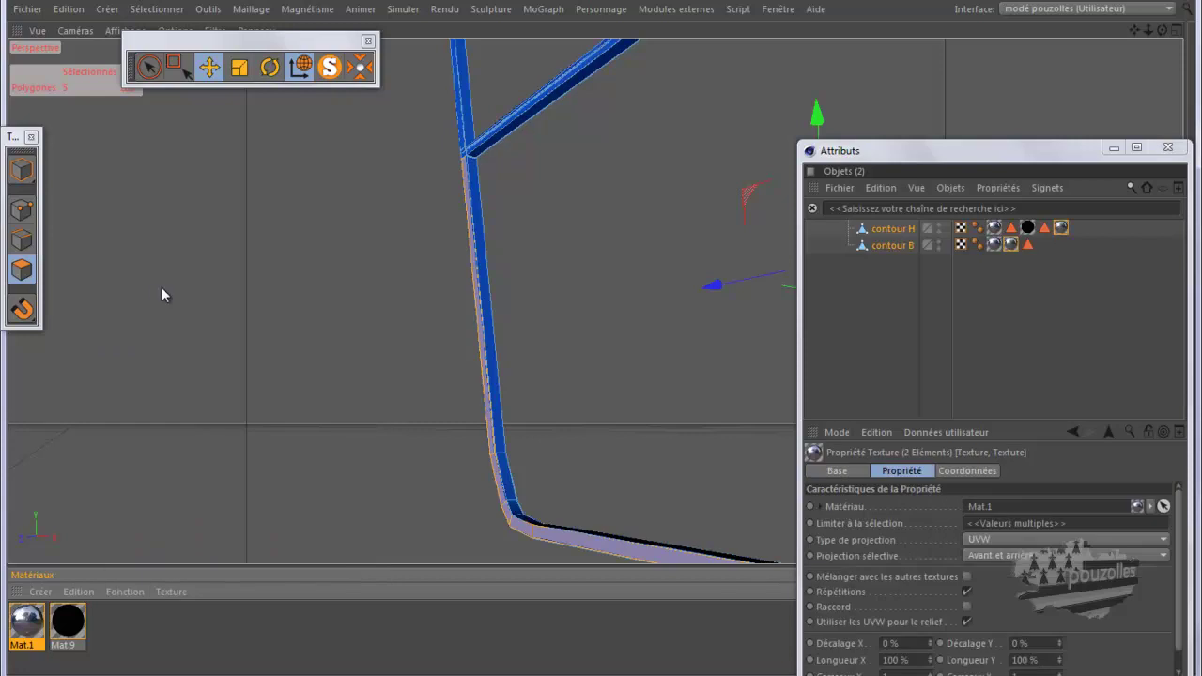
- Turn off the solo display and test-render the lower inner side of the window frame
{"action": "left_click", "coordinate": [329, 66]}
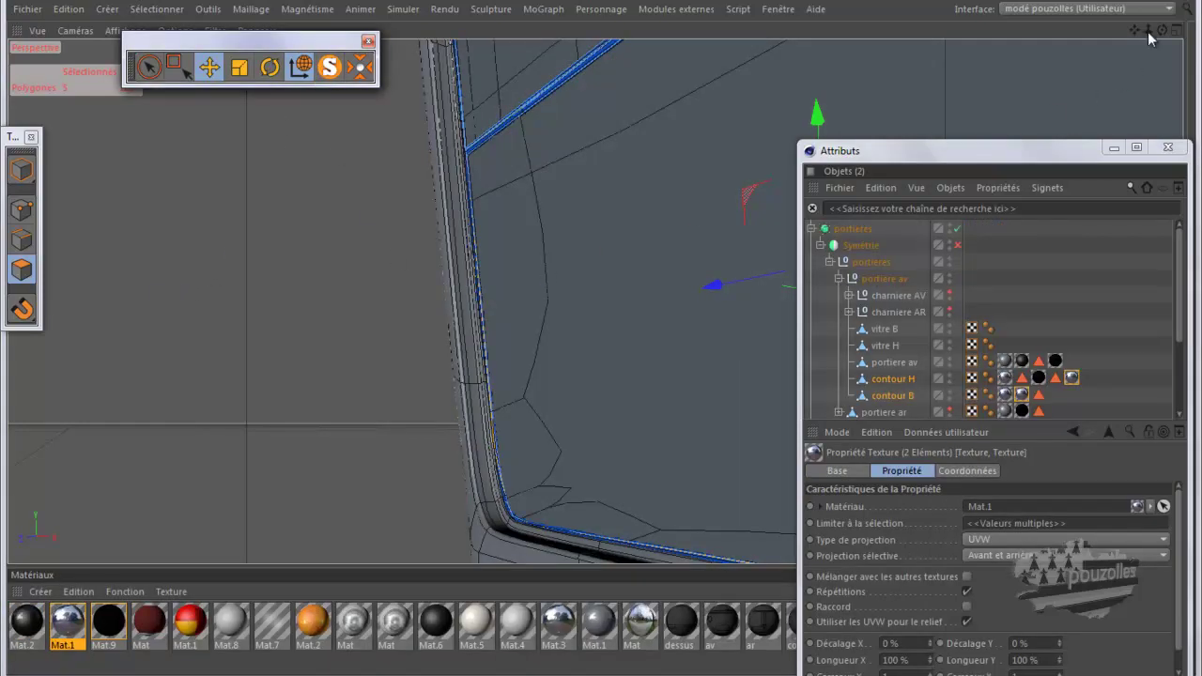
{"action": "mouse_move", "coordinate": [1162, 30]}
{"action": "left_mouse_down"}
{"action": "mouse_move", "coordinate": [578, 338]}
{"action": "mouse_move", "coordinate": [600, 336]}
{"action": "mouse_move", "coordinate": [601, 353]}
{"action": "mouse_move", "coordinate": [1139, 34]}
{"action": "left_mouse_up"}
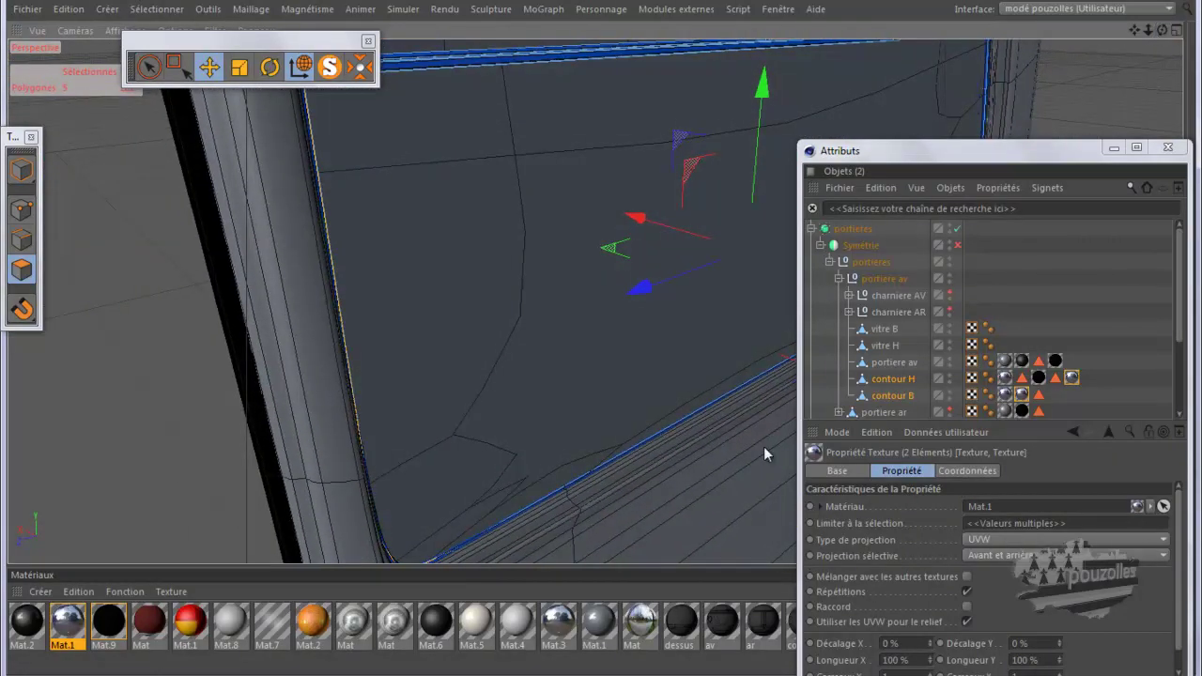
{"action": "scroll", "coordinate": [683, 523], "scroll_direction": "up", "scroll_amount": 2}
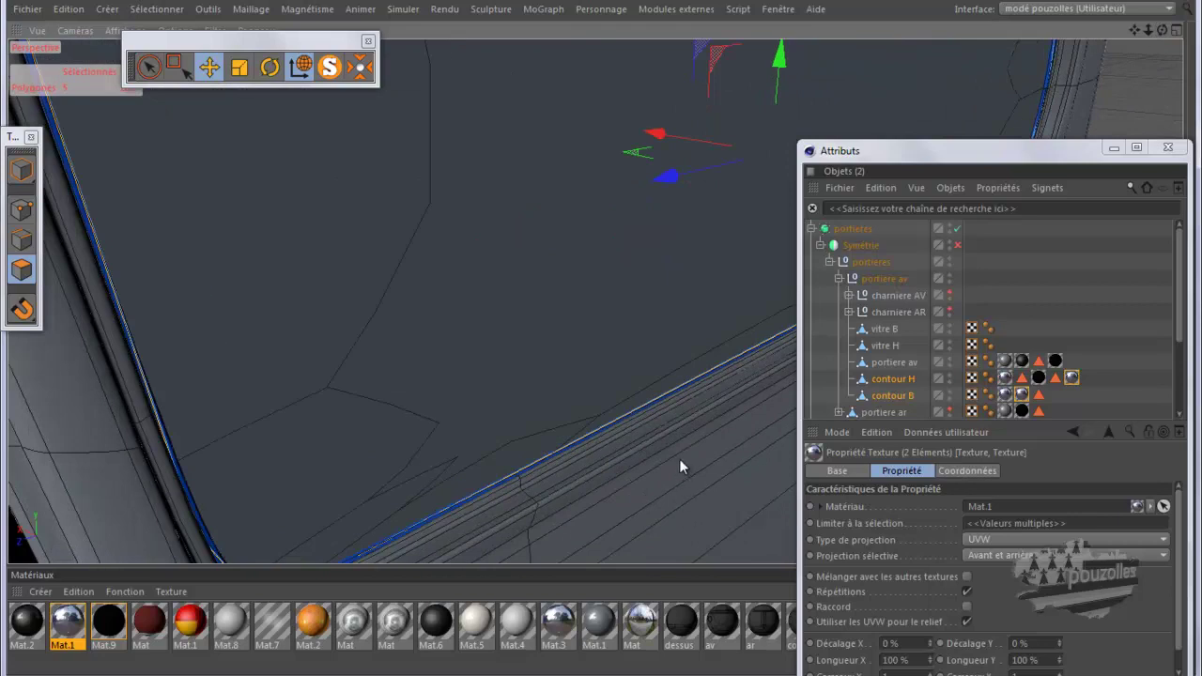
{"action": "scroll", "coordinate": [679, 458], "scroll_direction": "up", "scroll_amount": 2}
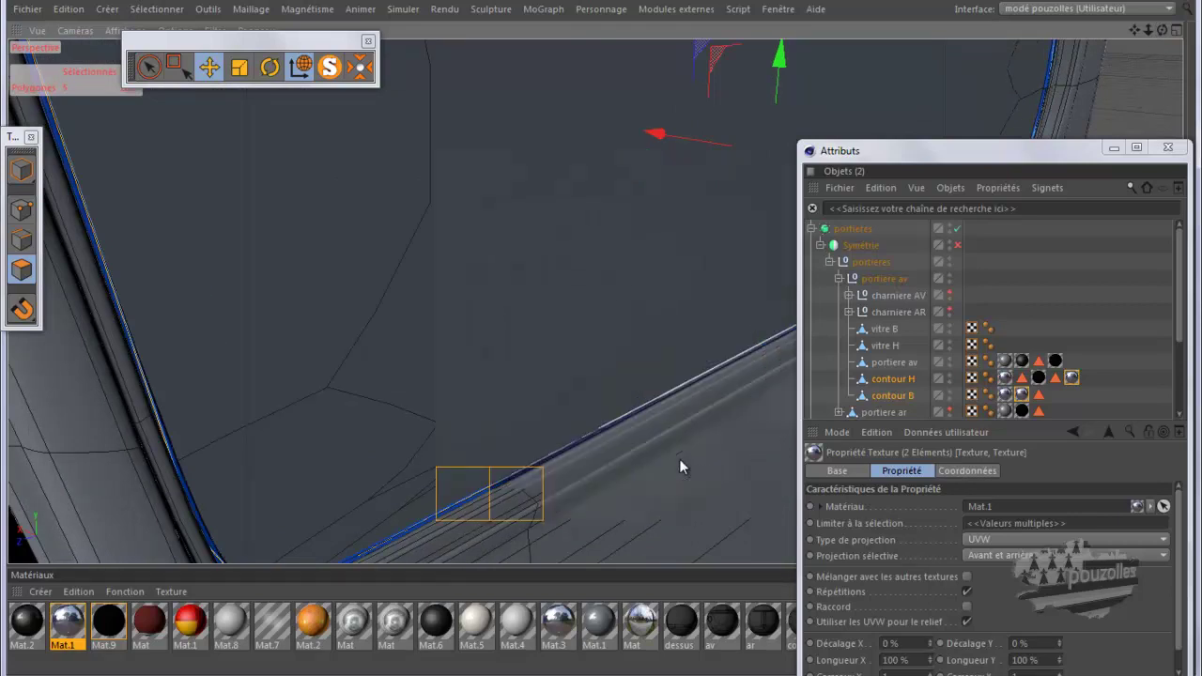
{"action": "scroll", "coordinate": [679, 458], "scroll_direction": "up", "scroll_amount": 2}
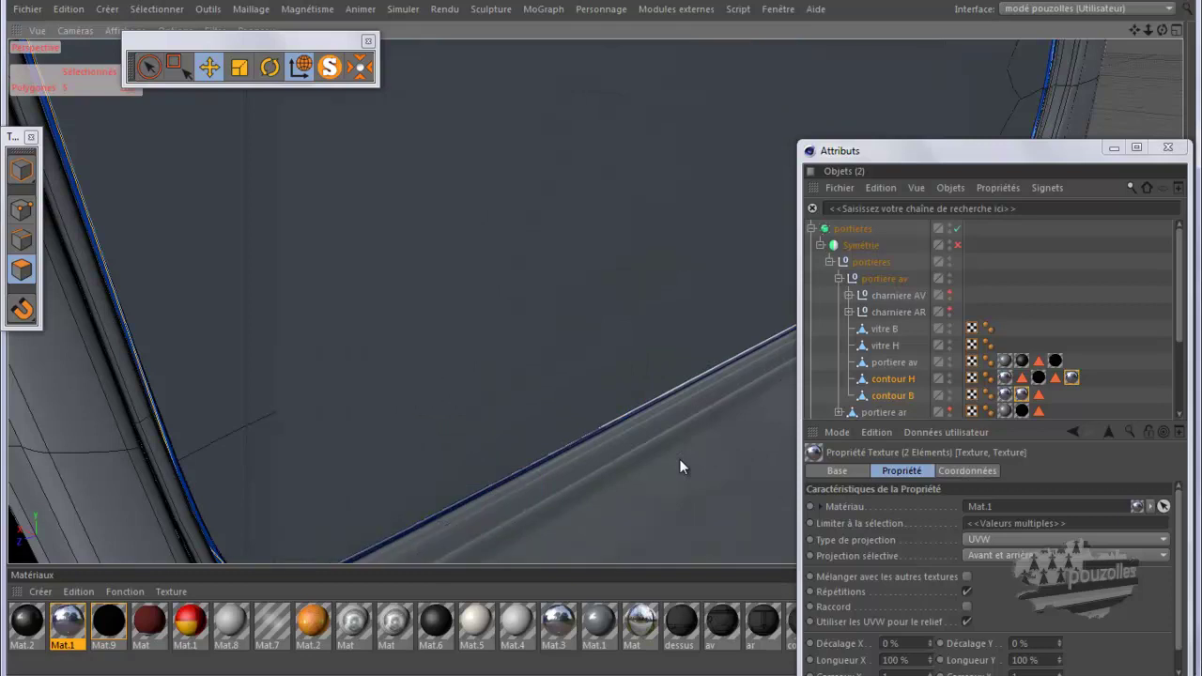
- Undo the last Mat.1 assignment on contour H and contour B
{"action": "left_click", "coordinate": [69, 9]}
{"action": "left_click", "coordinate": [85, 35]}
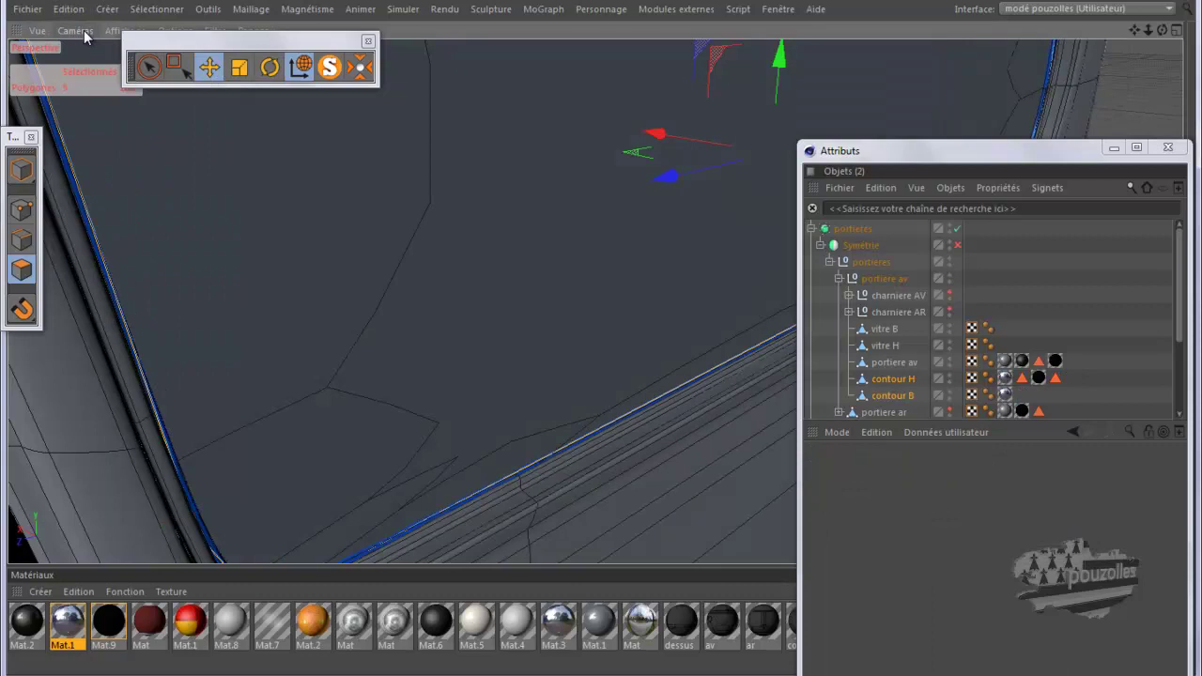
{"action": "scroll", "coordinate": [398, 204], "scroll_direction": "down", "scroll_amount": 4}
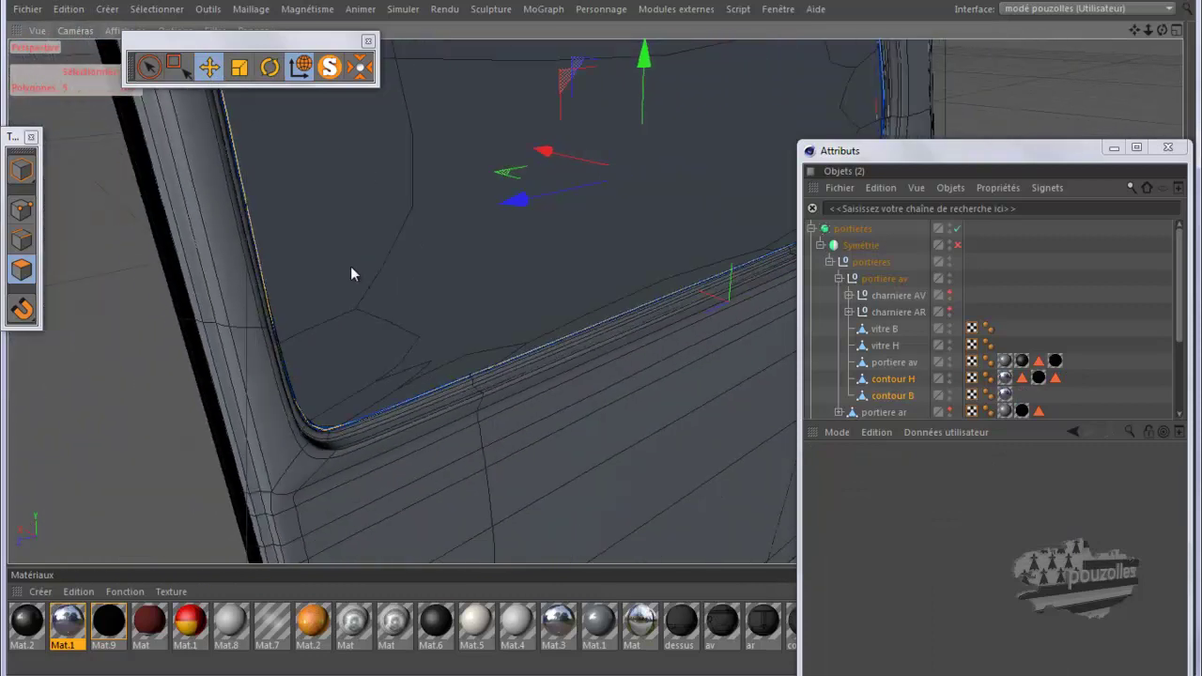
{"action": "scroll", "coordinate": [350, 272], "scroll_direction": "down", "scroll_amount": 2}
- Compare the door's inner window edge with the reference photos in the image viewer and the browser, and return to the model
{"action": "key", "text": "alt+Tab"}
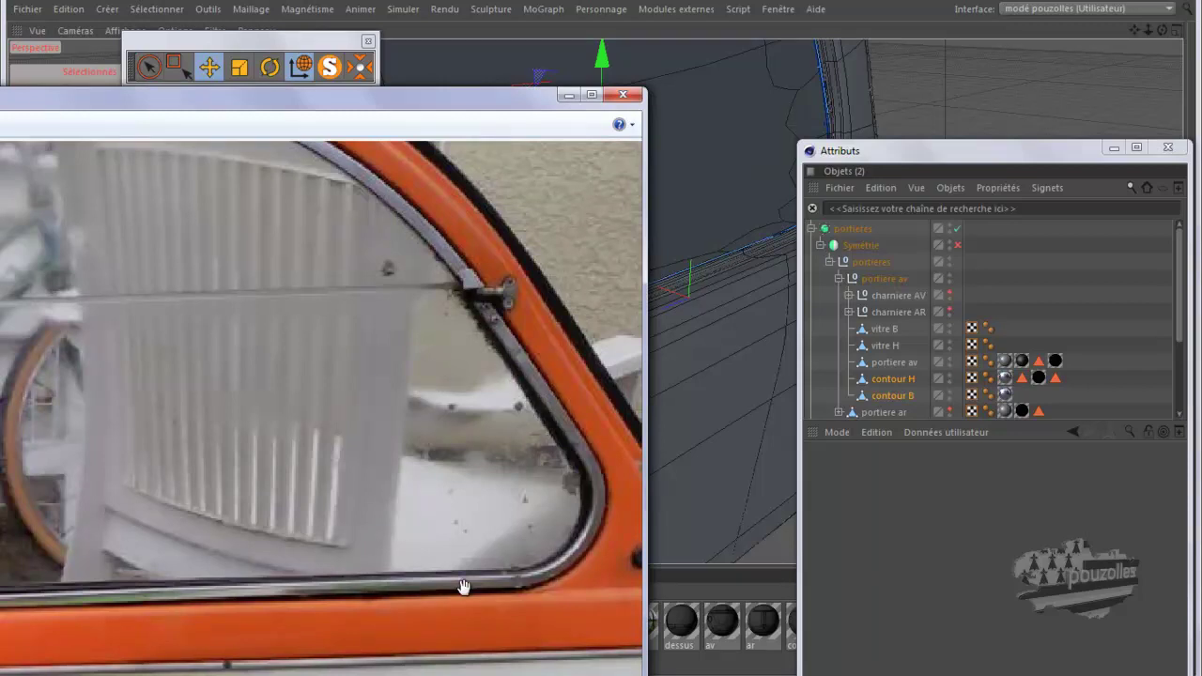
{"action": "left_click", "coordinate": [118, 658]}
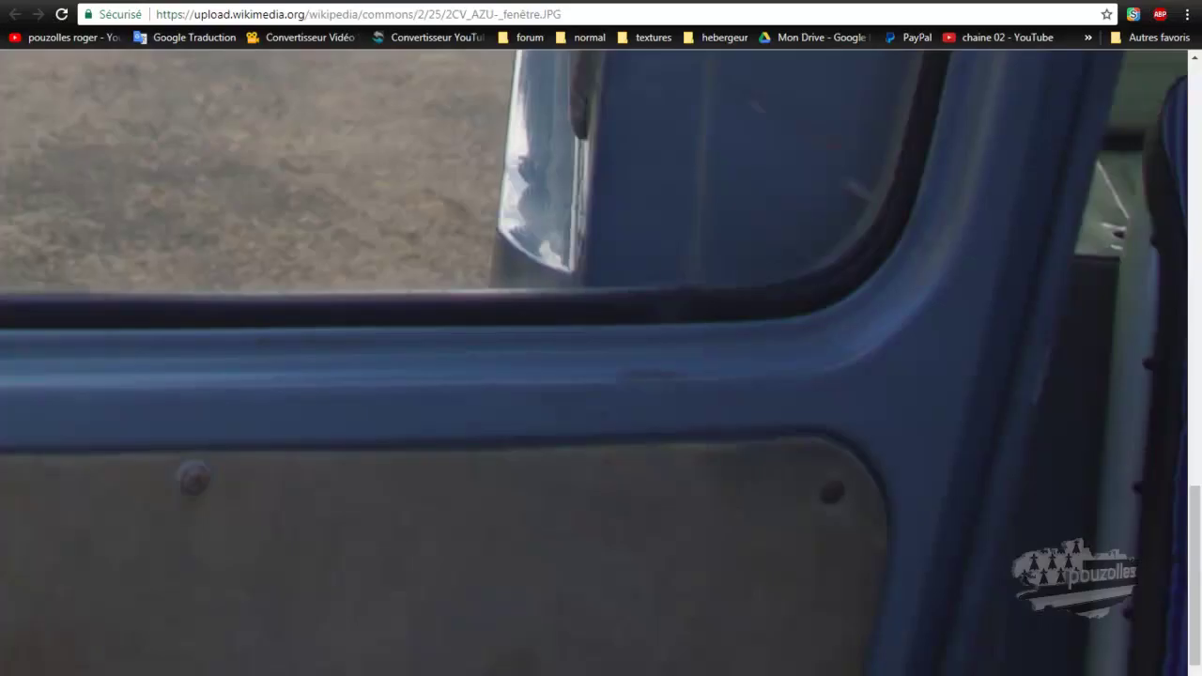
{"action": "scroll", "coordinate": [751, 362], "scroll_direction": "down", "scroll_amount": 1}
{"action": "scroll", "coordinate": [771, 370], "scroll_direction": "up", "scroll_amount": 4}
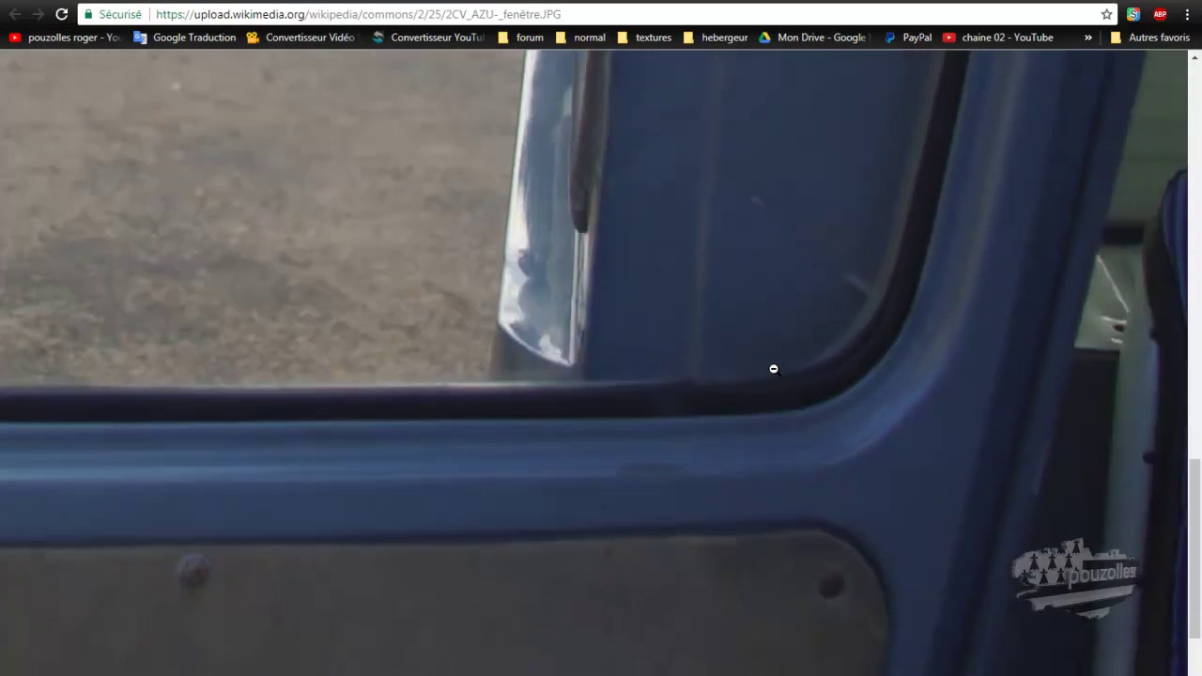
{"action": "left_click", "coordinate": [774, 366]}
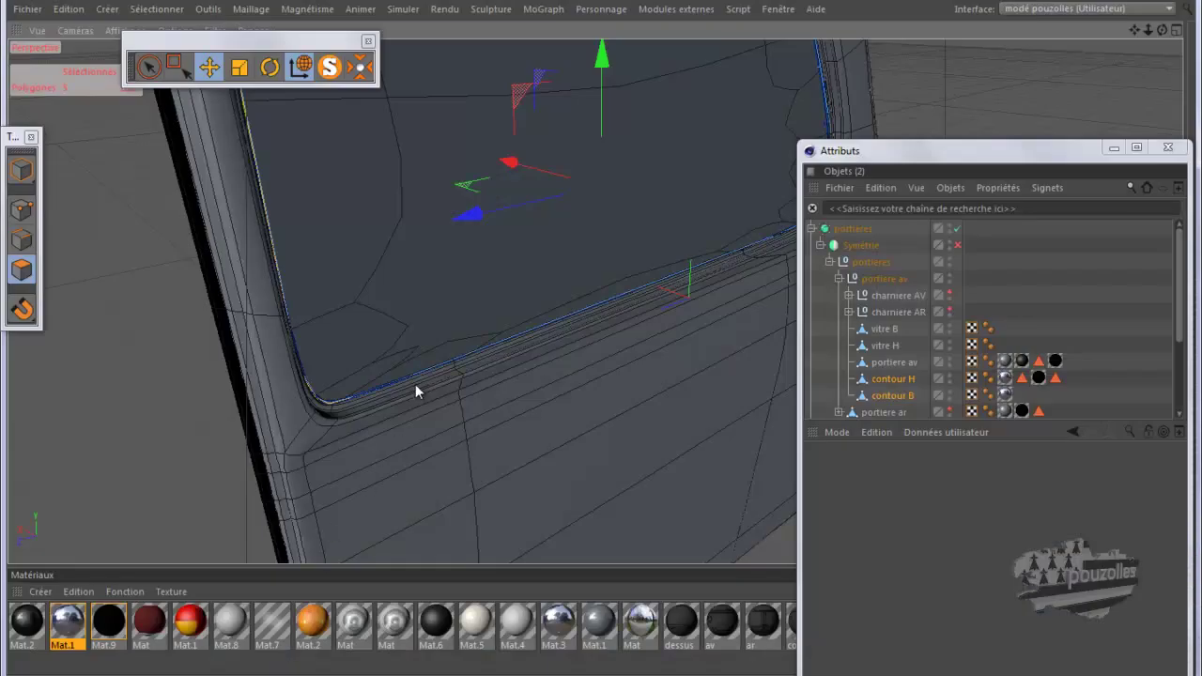
{"action": "left_click_drag", "start_coordinate": [416, 378], "coordinate": [408, 371], "text": "alt"}
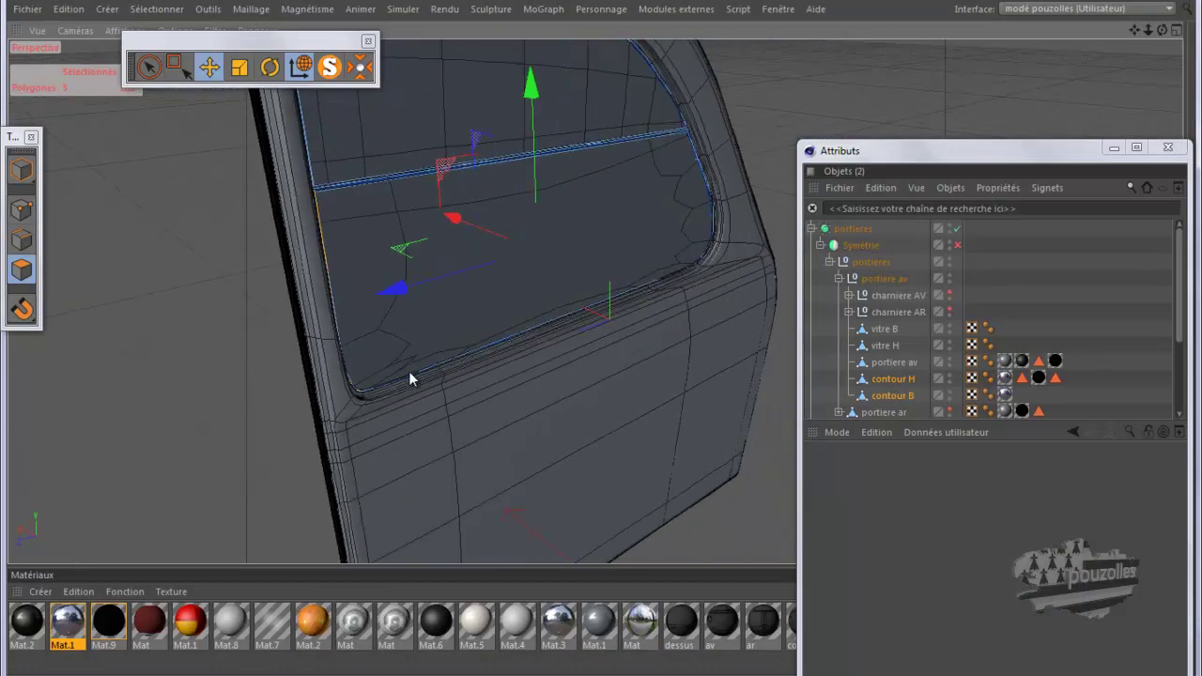
- Deselect the contour polygons and compare the front door's lower window edge with the reference photo from several angles
{"action": "left_click", "coordinate": [176, 313]}
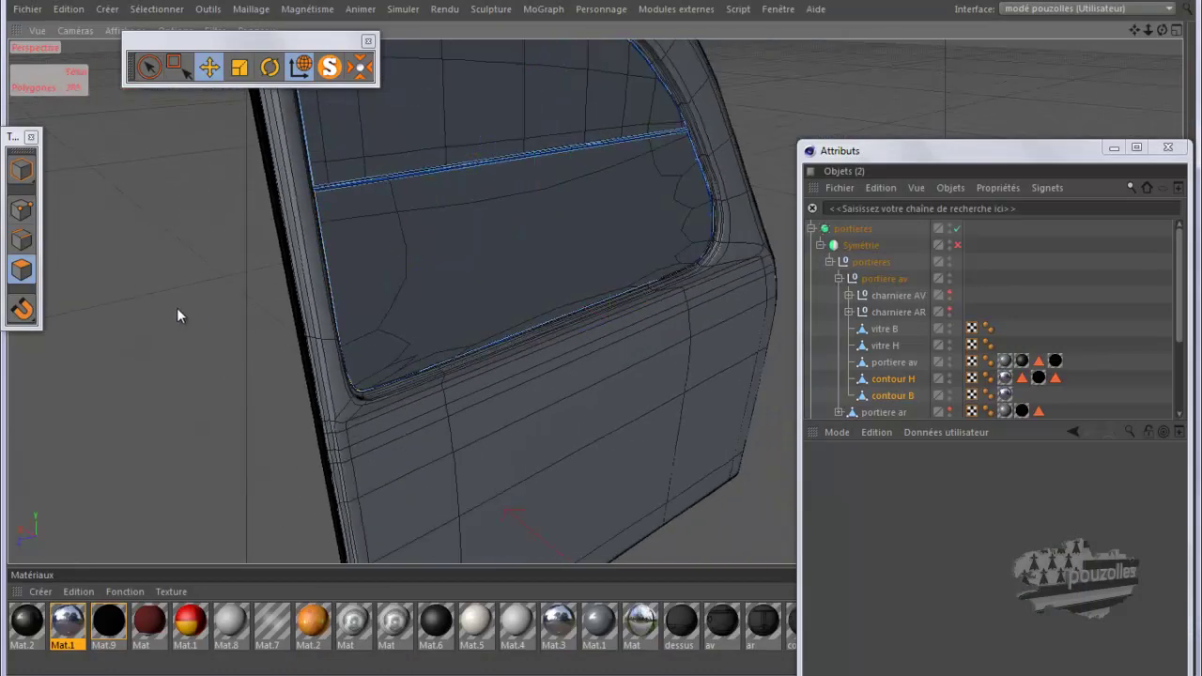
{"action": "scroll", "coordinate": [453, 362], "scroll_direction": "up", "scroll_amount": 5}
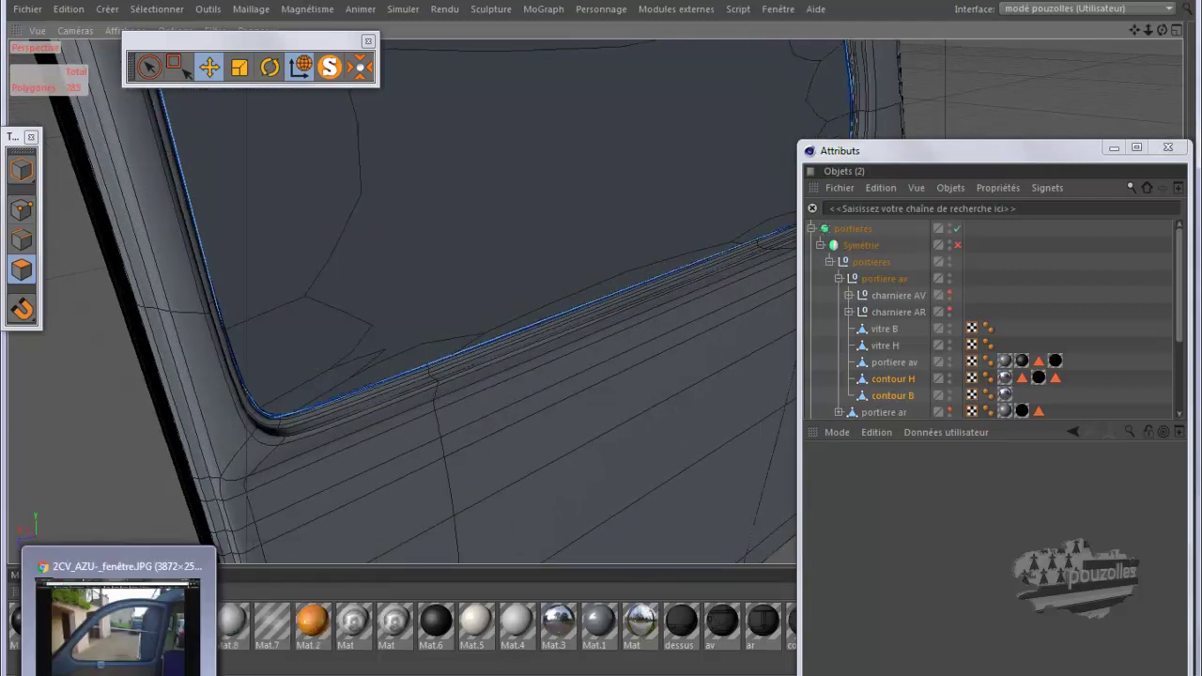
{"action": "left_click", "coordinate": [117, 625]}
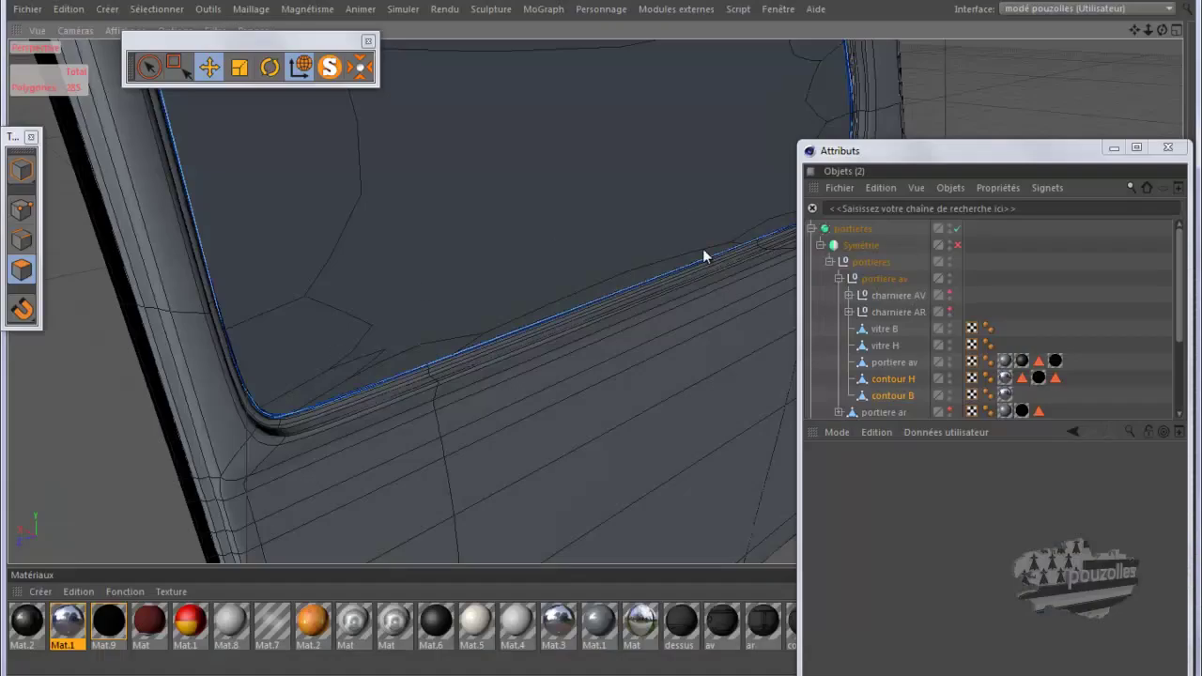
{"action": "right_click_drag", "start_coordinate": [632, 256], "coordinate": [247, 430], "text": "alt"}
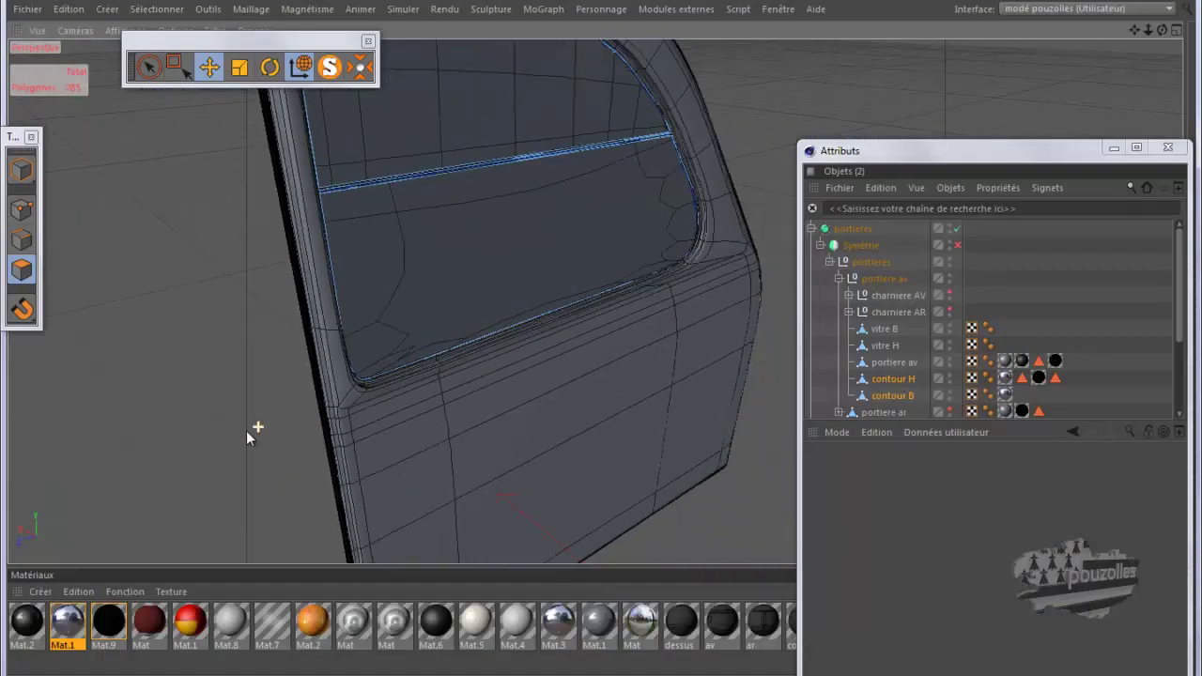
{"action": "left_click_drag", "start_coordinate": [1162, 31], "coordinate": [693, 493]}
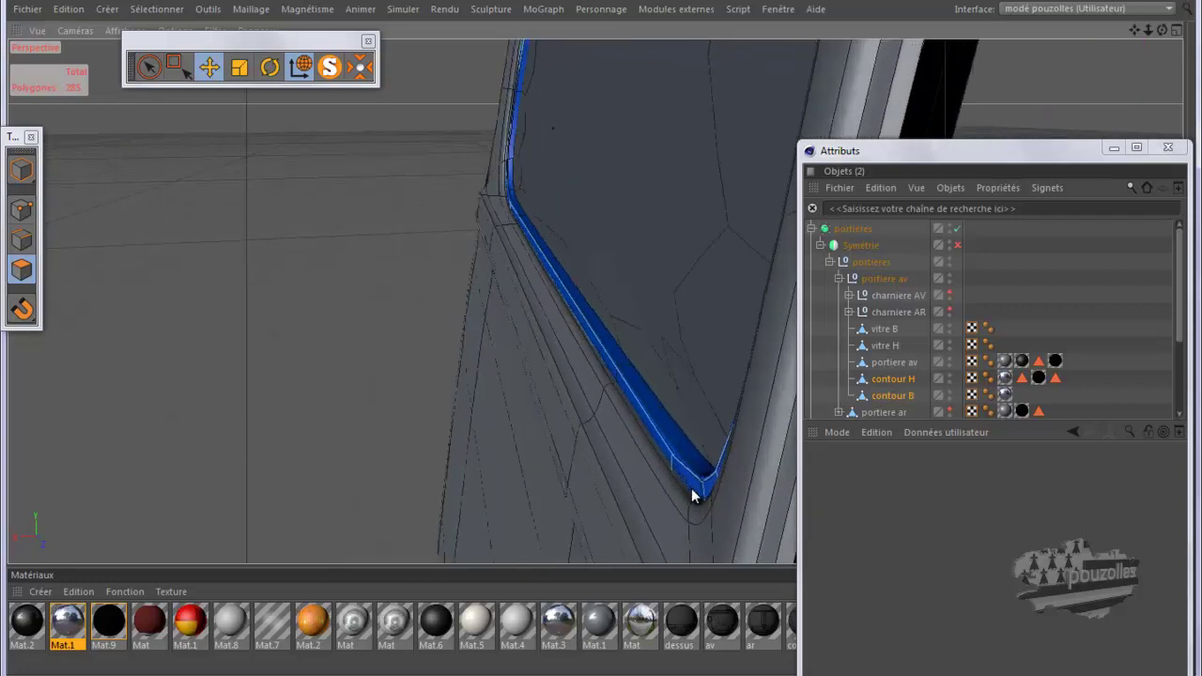
{"action": "left_click_drag", "start_coordinate": [1161, 30], "coordinate": [601, 342]}
- Place contour H and contour B above portiere av in the object hierarchy and select them together with vitre B and vitre H
{"action": "left_click_drag", "start_coordinate": [915, 328], "coordinate": [873, 346]}
{"action": "left_click_drag", "start_coordinate": [923, 375], "coordinate": [881, 389]}
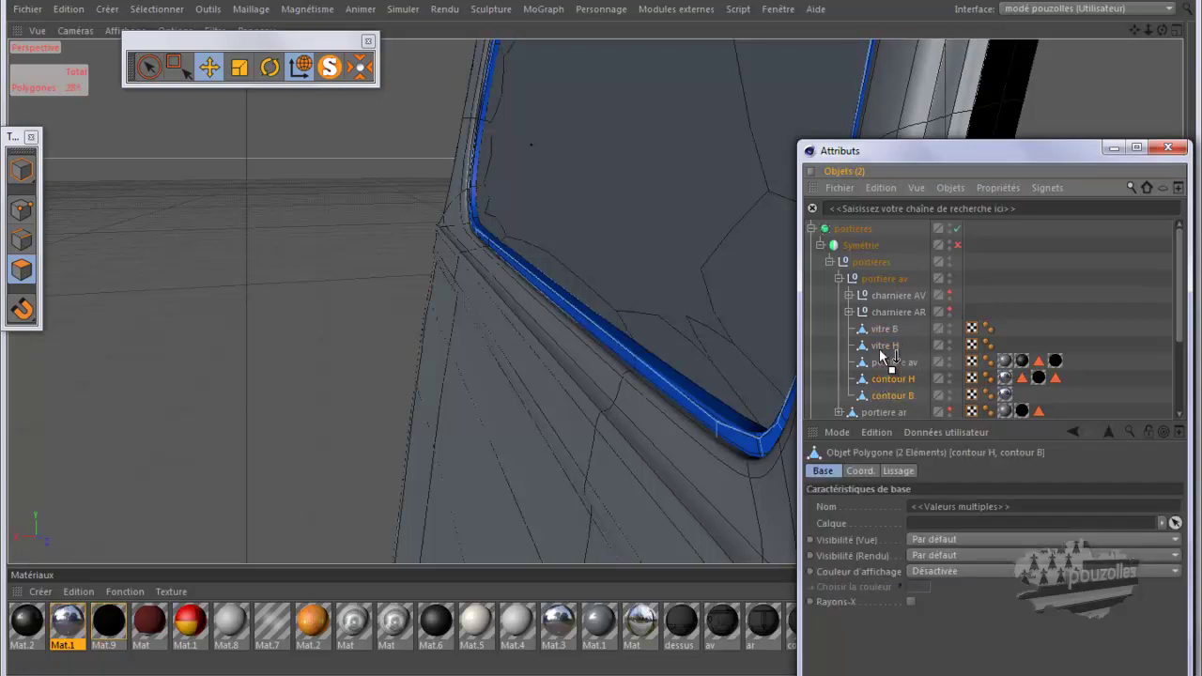
{"action": "left_click_drag", "start_coordinate": [879, 348], "coordinate": [871, 377]}
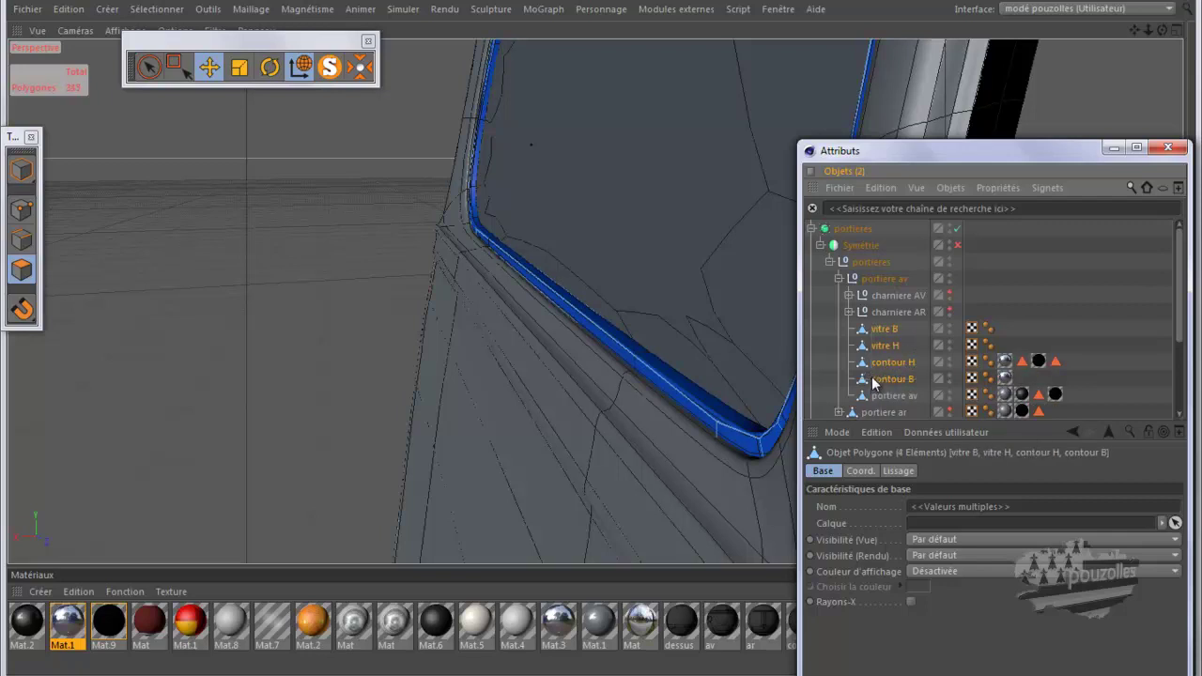
- Shift the selected panes and contours slightly along the X axis and check their fit from the other side of the door
{"action": "left_click", "coordinate": [21, 173]}
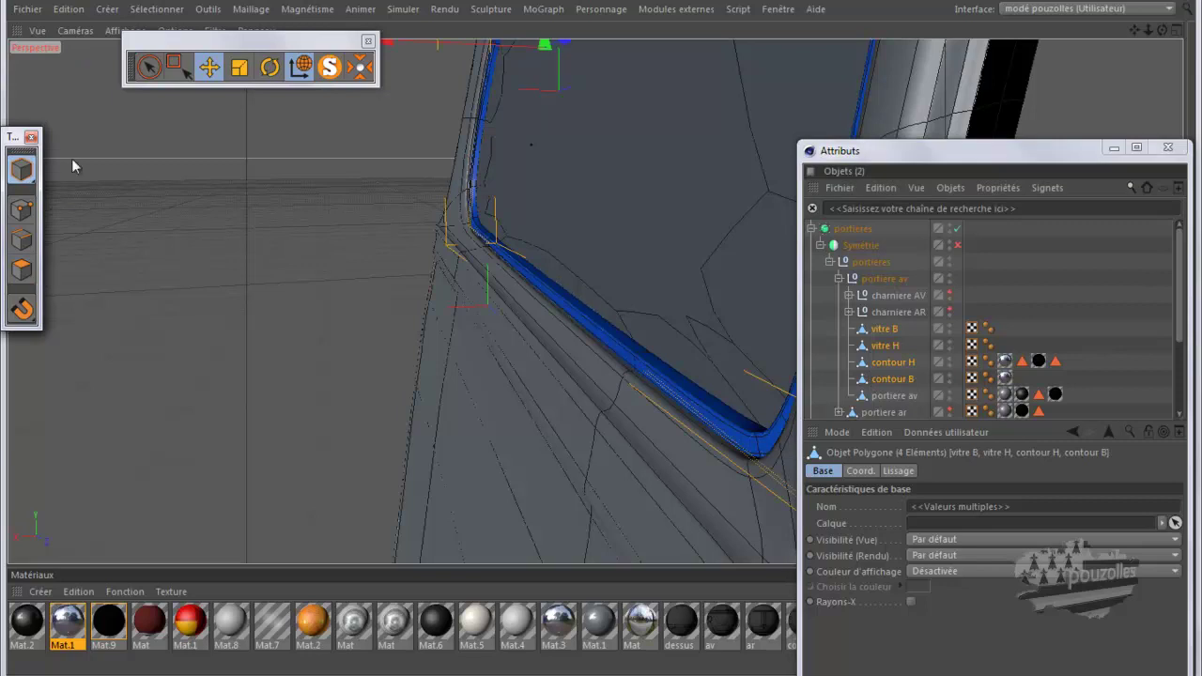
{"action": "left_click", "coordinate": [208, 67]}
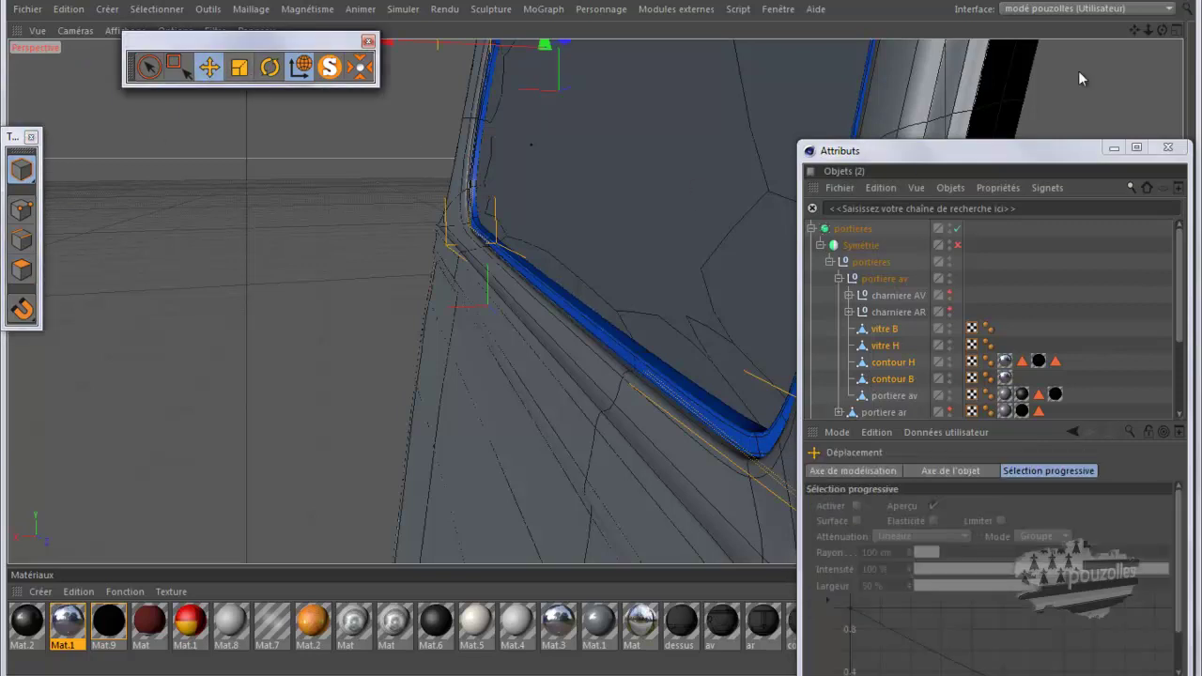
{"action": "left_click_drag", "start_coordinate": [1135, 31], "coordinate": [602, 345]}
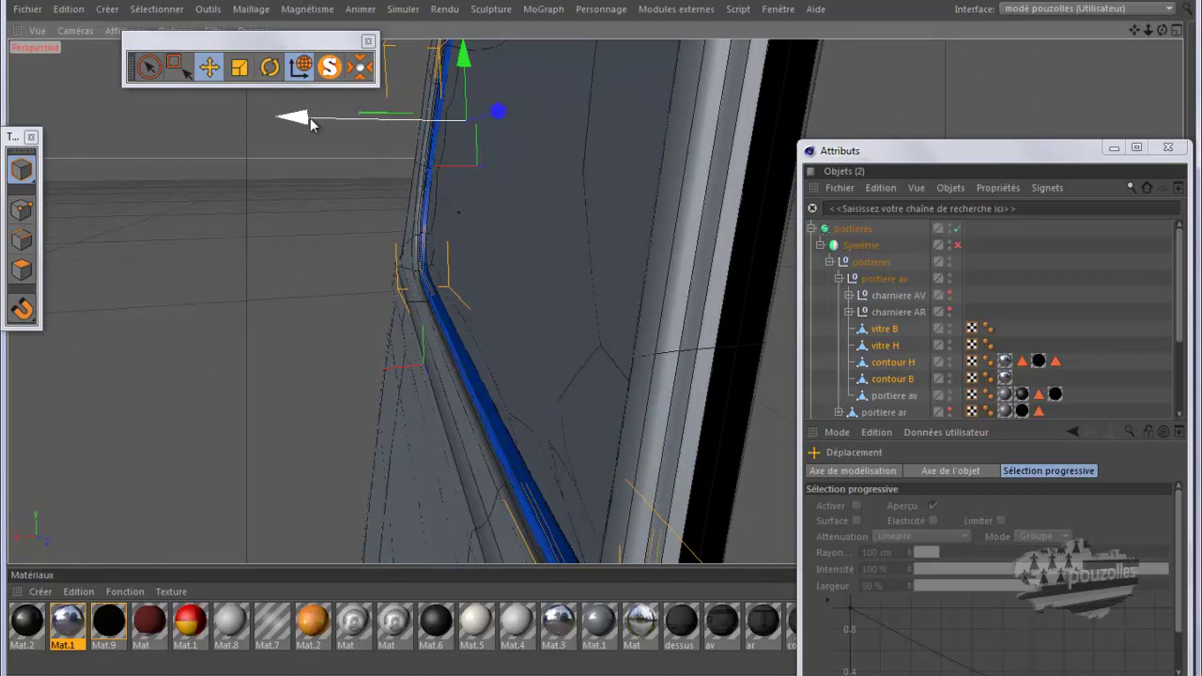
{"action": "left_click_drag", "start_coordinate": [310, 125], "coordinate": [334, 125]}
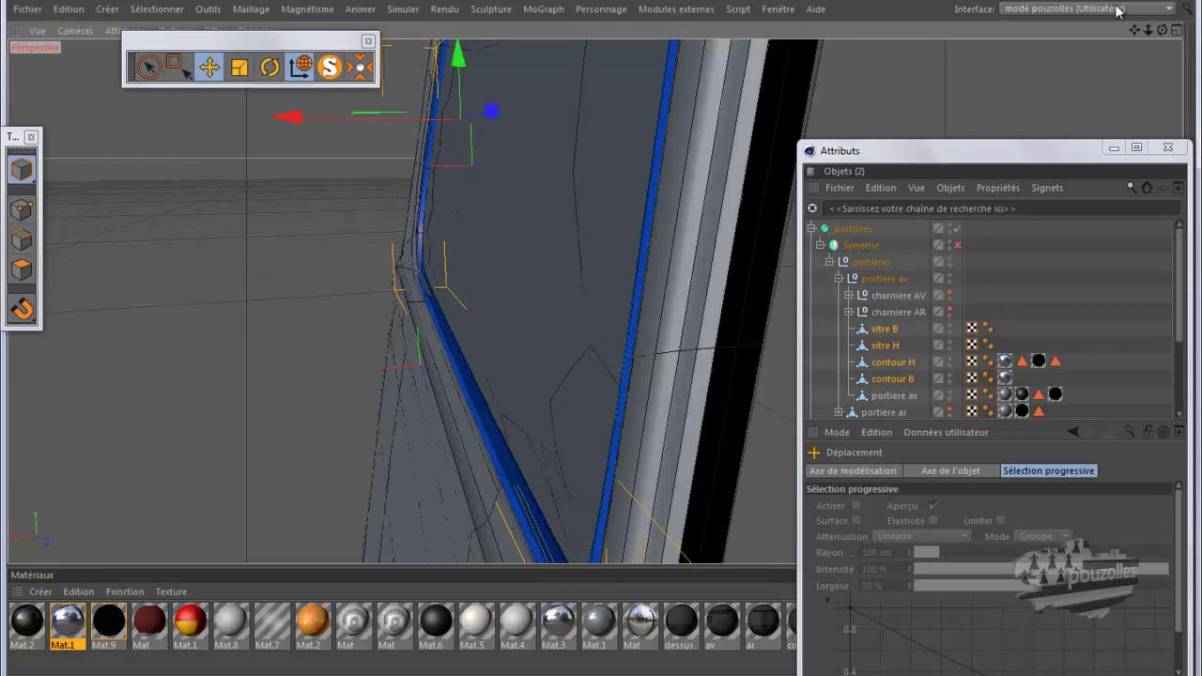
{"action": "left_click_drag", "start_coordinate": [1163, 31], "coordinate": [602, 341]}
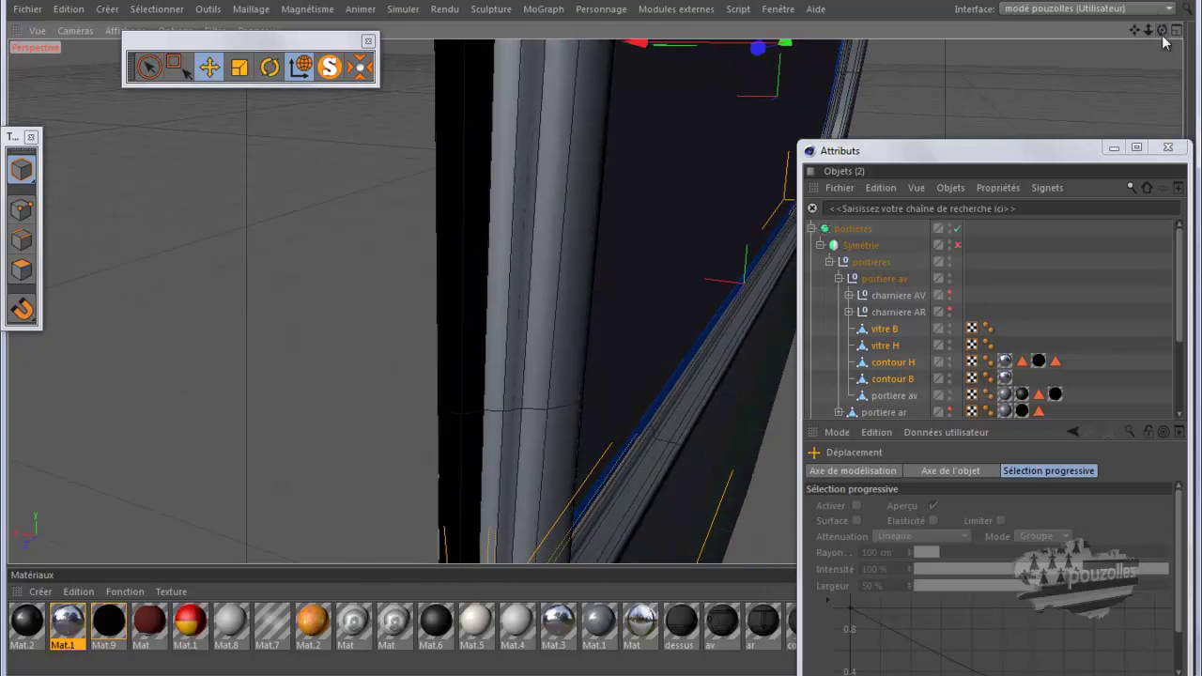
{"action": "left_click_drag", "start_coordinate": [663, 421], "coordinate": [656, 413]}
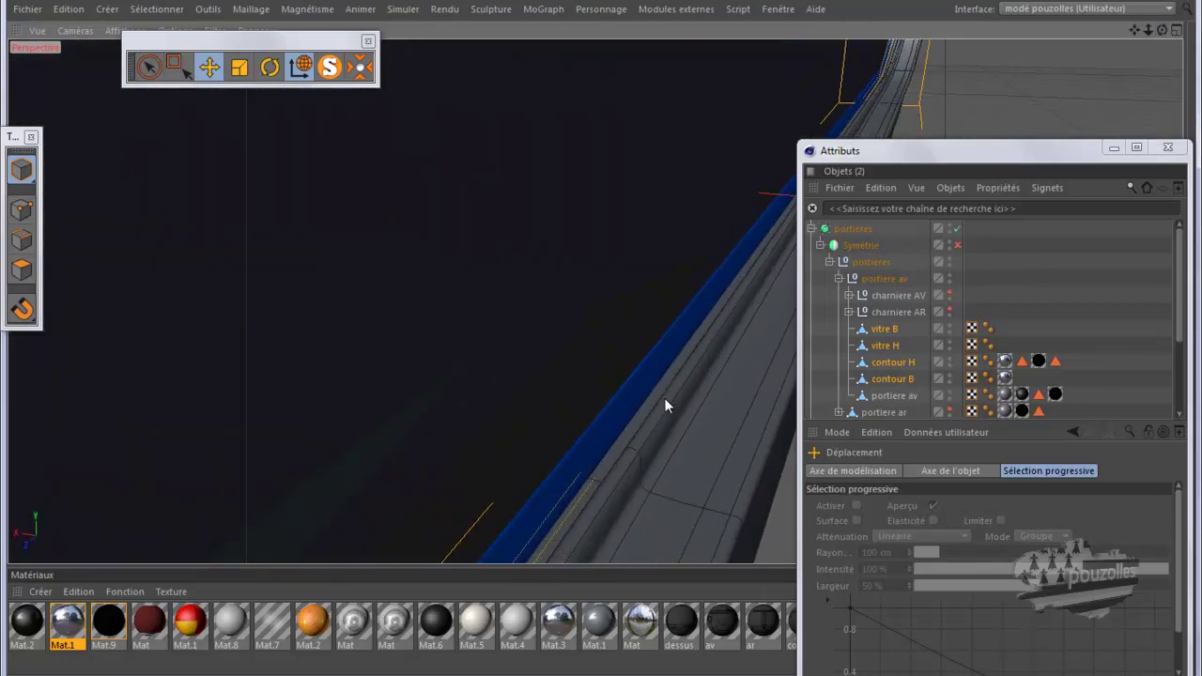
{"action": "left_click", "coordinate": [1111, 149]}
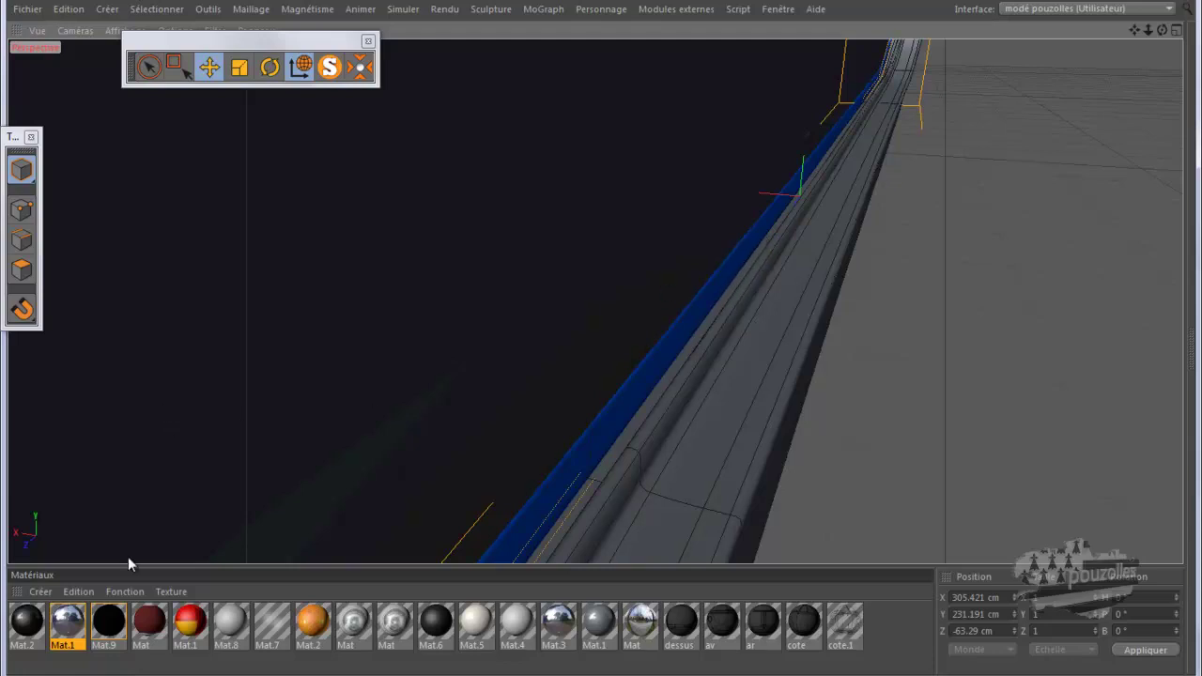
{"action": "left_click", "coordinate": [404, 674]}
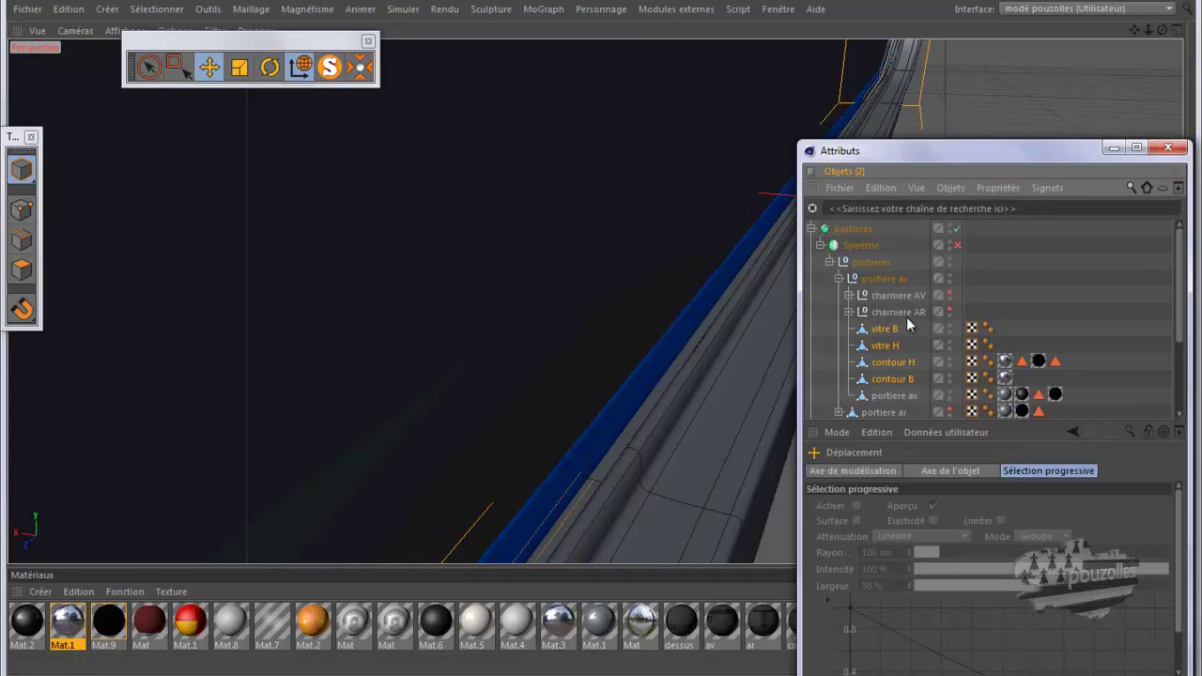
- Turn off smoothing on the parent portieres object and preview a Knife loop cut across the window edge of portiere av
{"action": "left_click", "coordinate": [888, 396]}
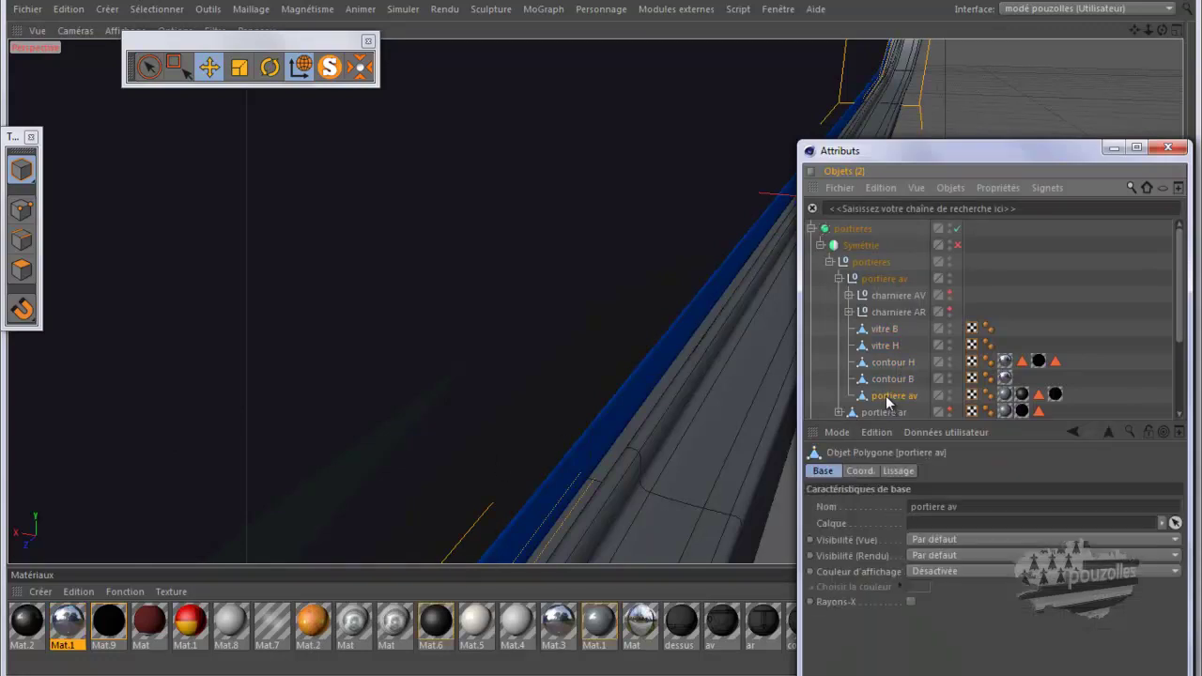
{"action": "left_click", "coordinate": [22, 210]}
{"action": "key", "text": "k"}
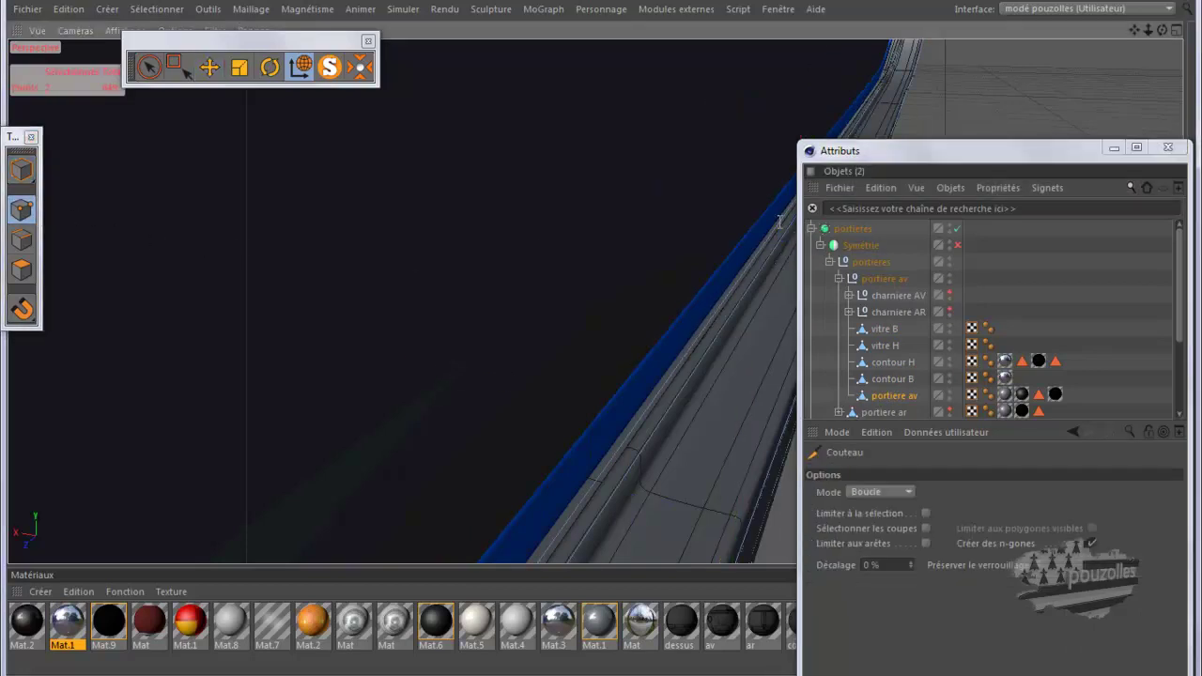
{"action": "scroll", "coordinate": [602, 343], "scroll_direction": "up", "scroll_amount": 3}
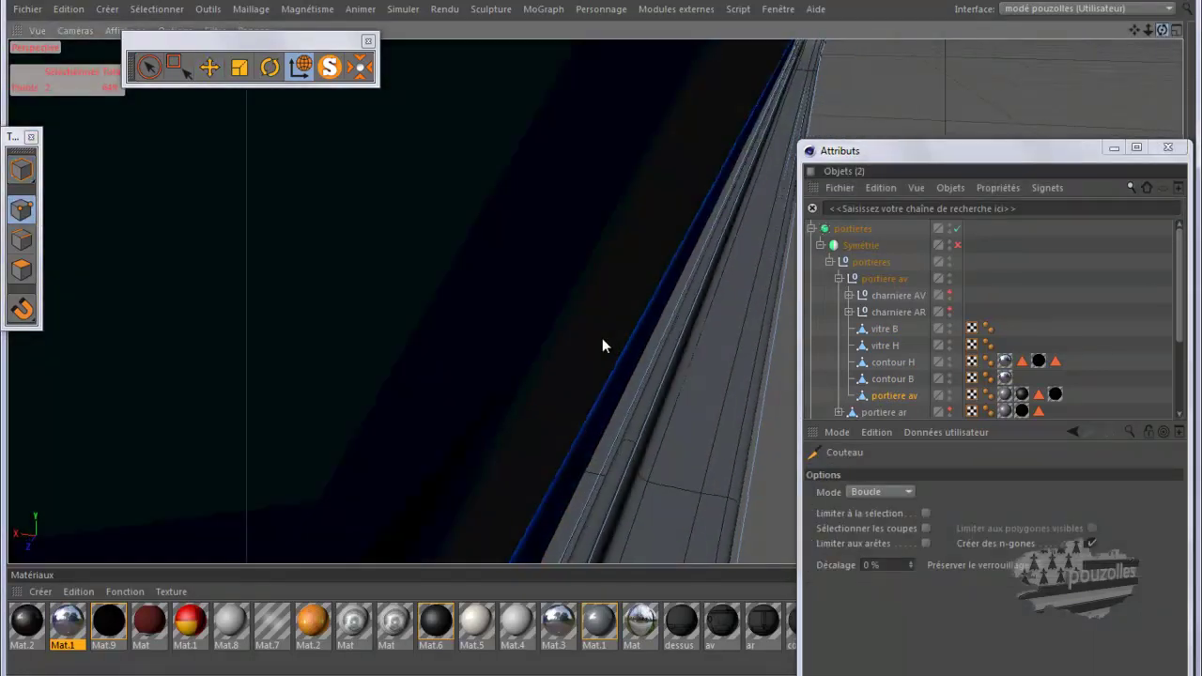
{"action": "scroll", "coordinate": [586, 476], "scroll_direction": "up", "scroll_amount": 2}
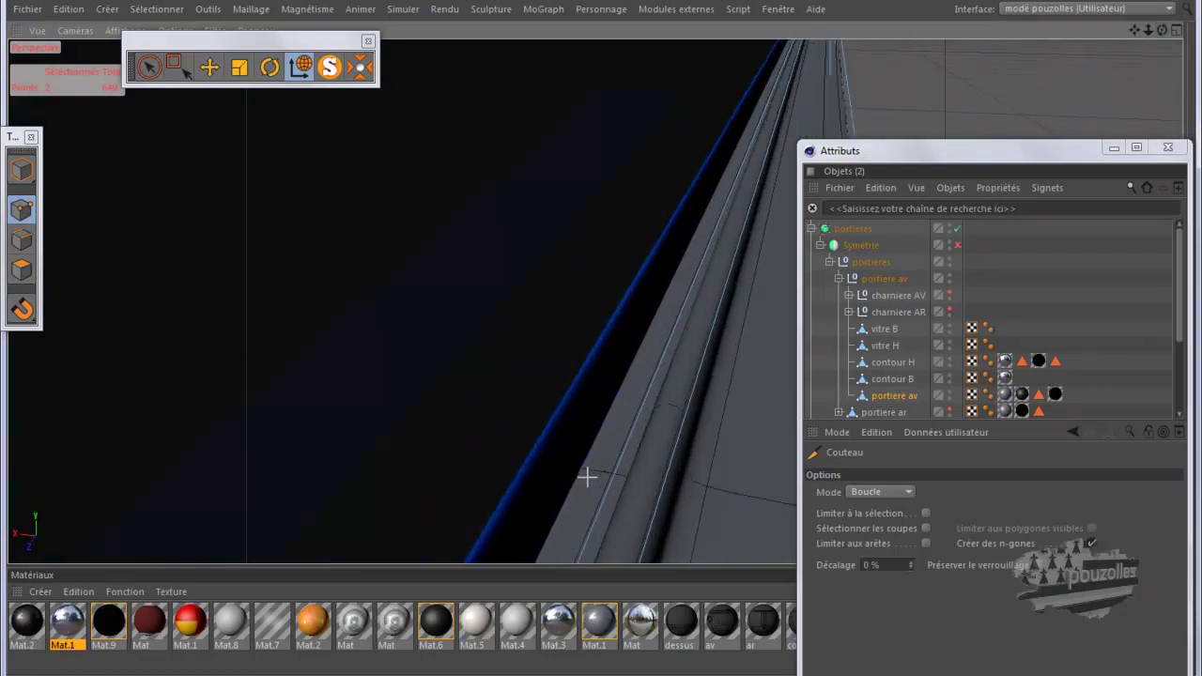
{"action": "scroll", "coordinate": [586, 477], "scroll_direction": "up", "scroll_amount": 2}
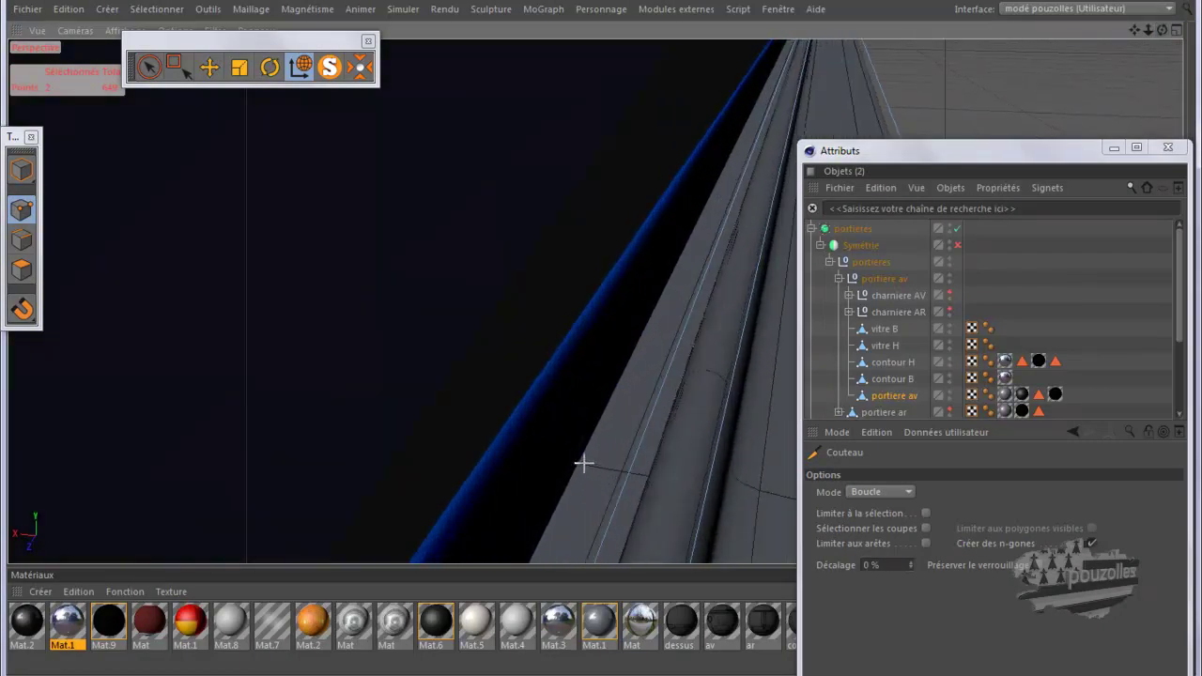
{"action": "left_click", "coordinate": [957, 228]}
{"action": "scroll", "coordinate": [669, 374], "scroll_direction": "down", "scroll_amount": 5}
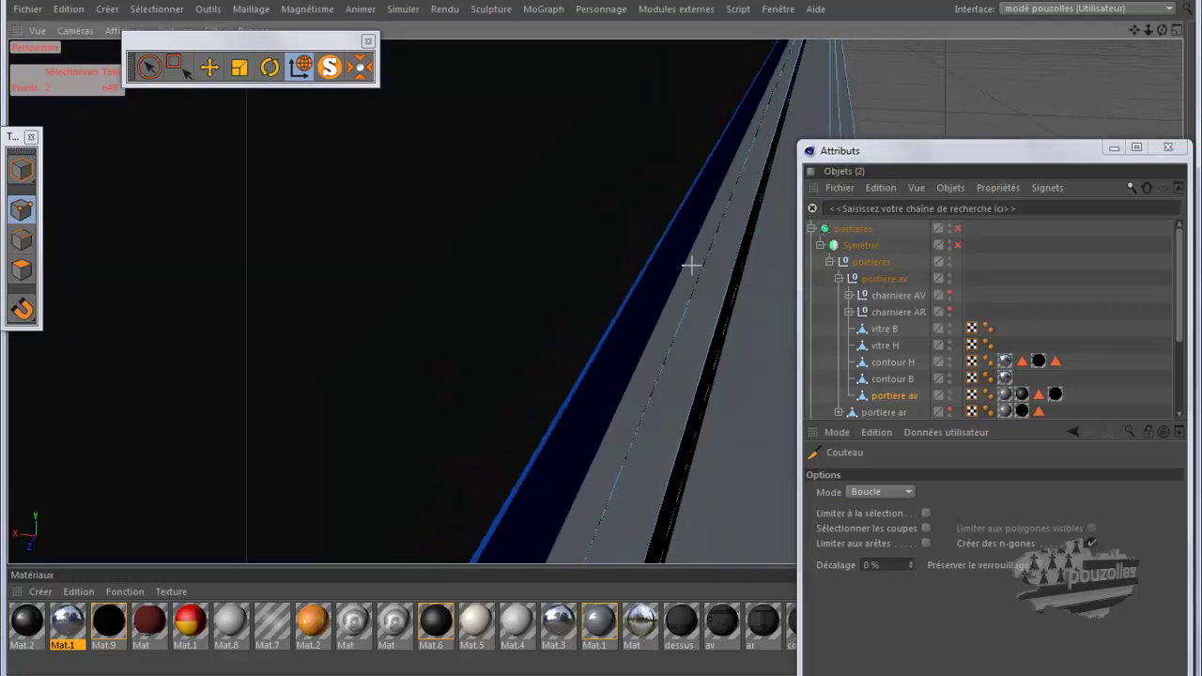
{"action": "scroll", "coordinate": [691, 246], "scroll_direction": "up", "scroll_amount": 5}
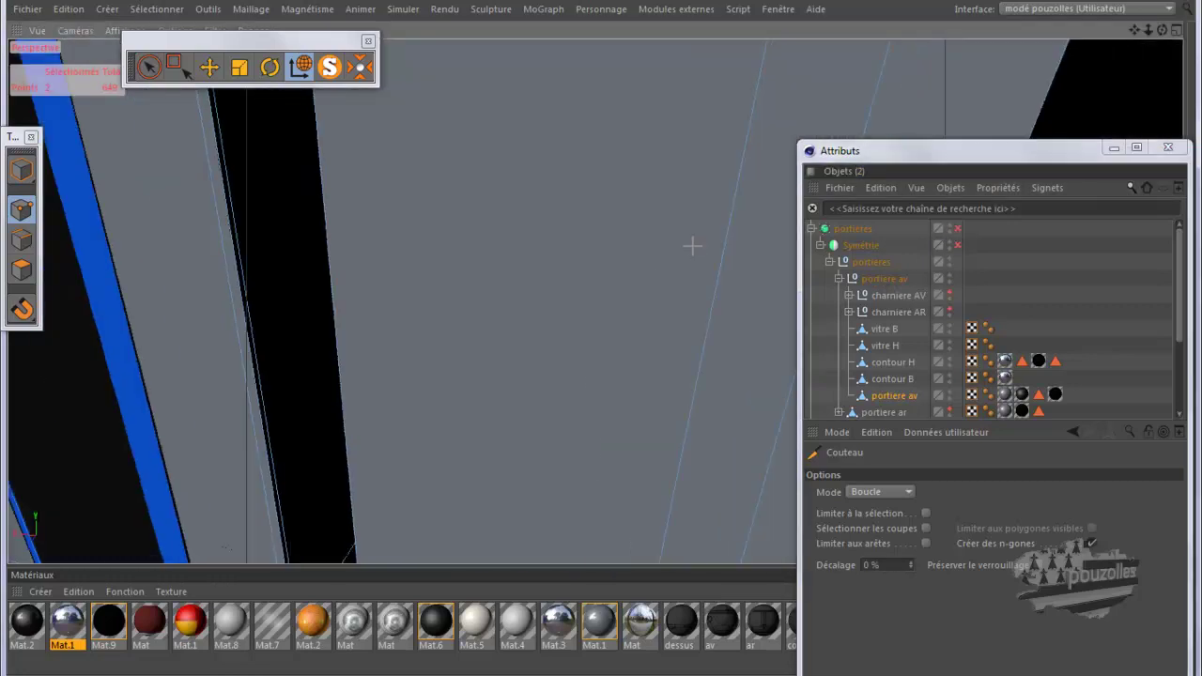
{"action": "scroll", "coordinate": [592, 340], "scroll_direction": "up", "scroll_amount": 5}
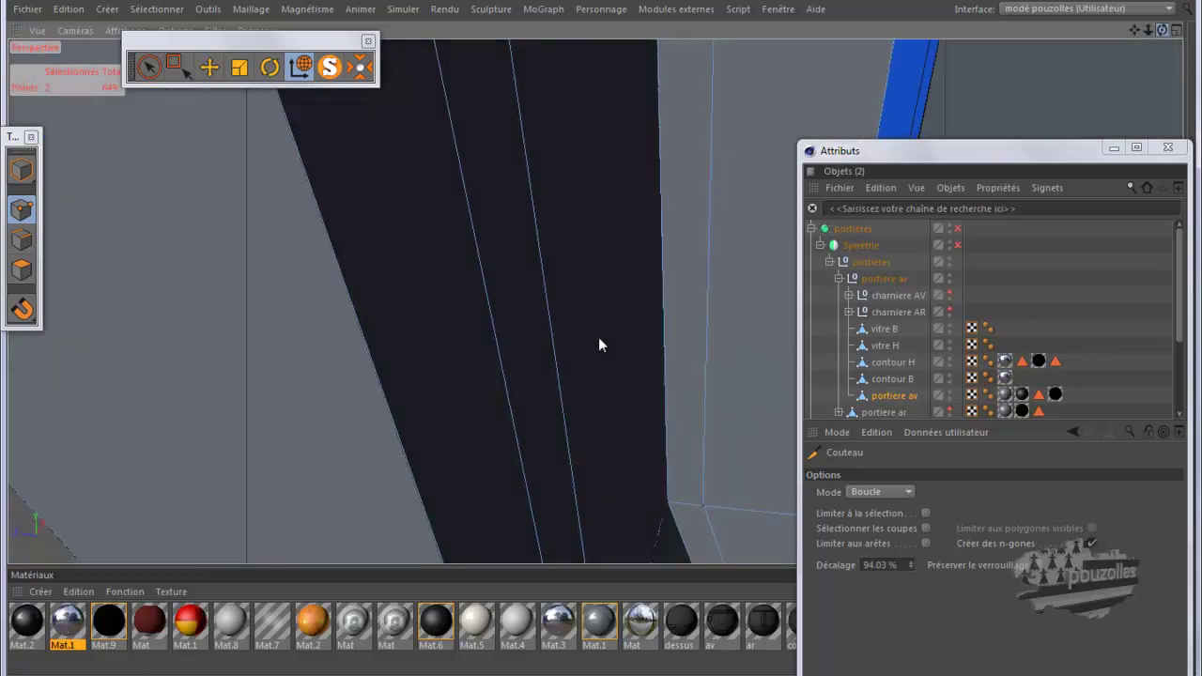
{"action": "scroll", "coordinate": [384, 331], "scroll_direction": "down", "scroll_amount": 4}
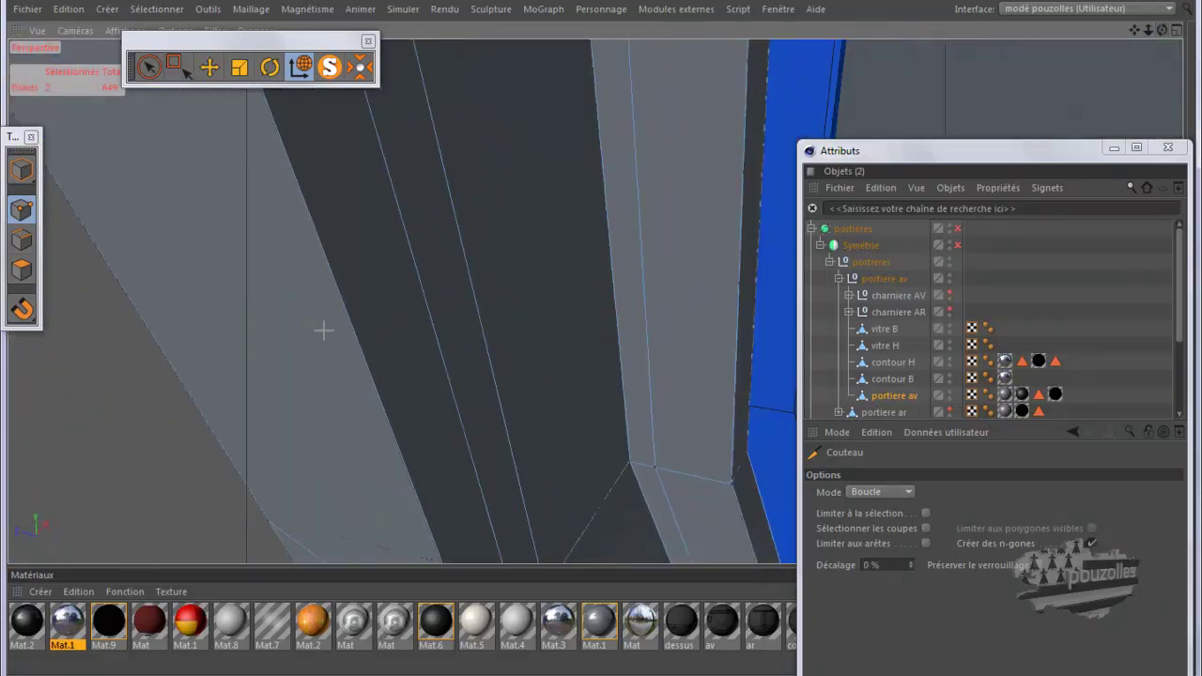
{"action": "left_click_drag", "start_coordinate": [1161, 42], "coordinate": [601, 344]}
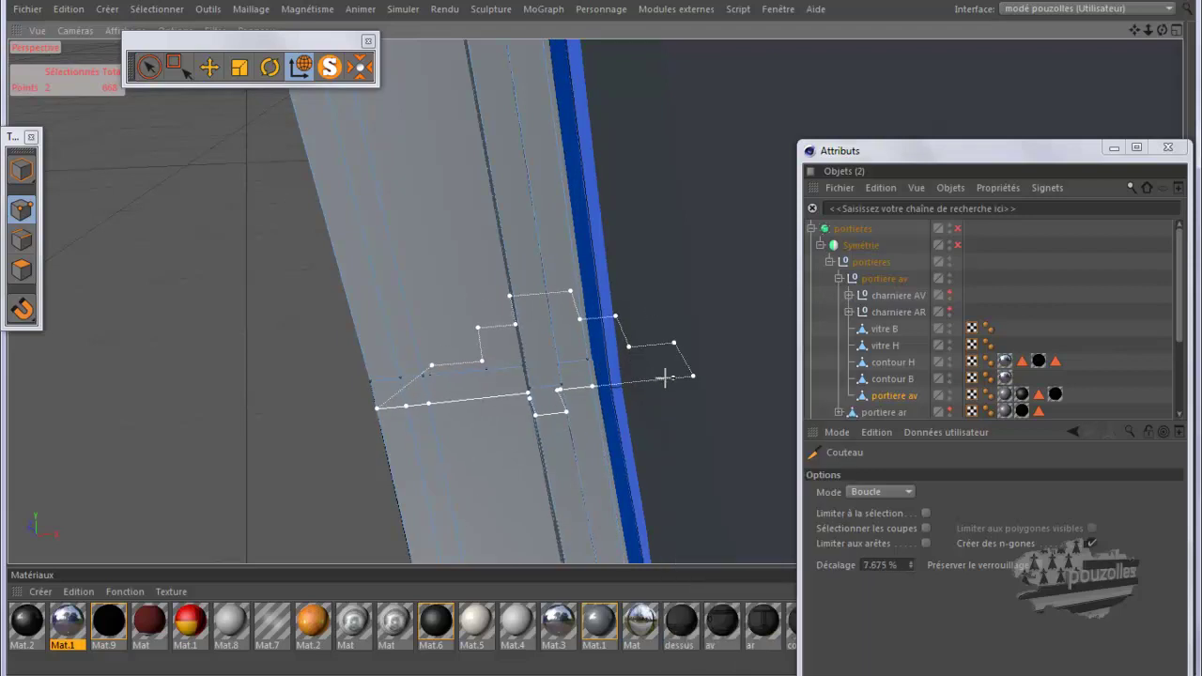
- Loop-select the narrow strip of portiere av polygons that runs around the window opening beside the blue contour
{"action": "key", "text": "u"}
{"action": "key", "text": "l"}
{"action": "left_click", "coordinate": [21, 270]}
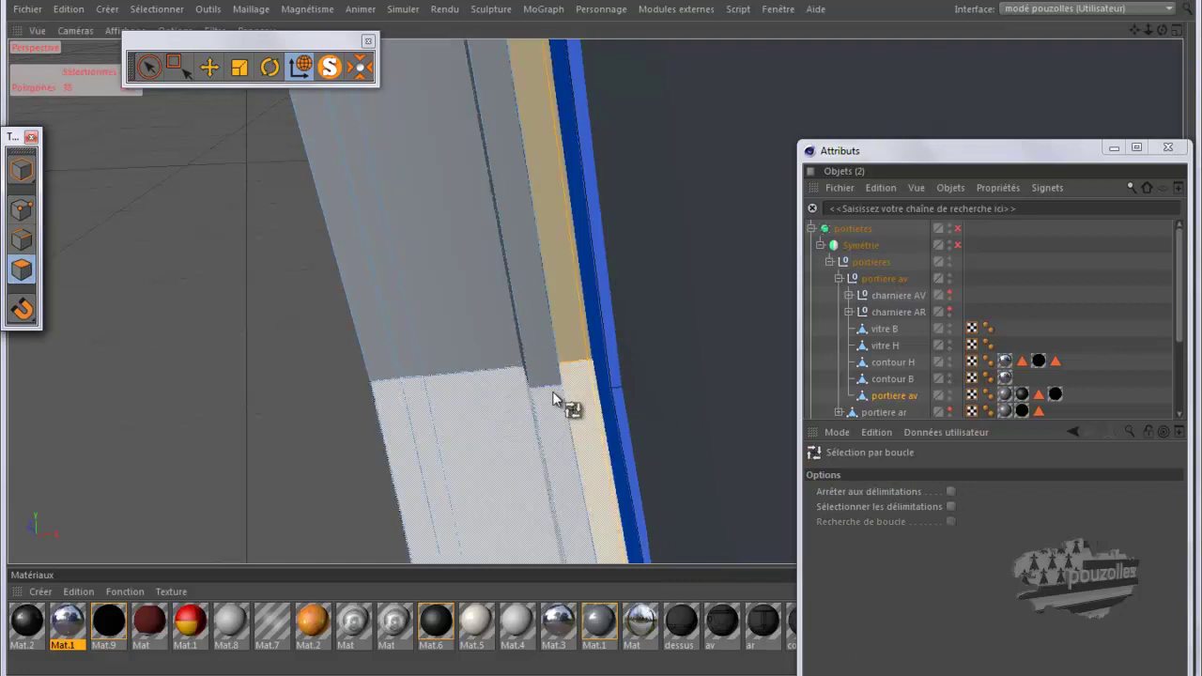
{"action": "left_click", "coordinate": [578, 365]}
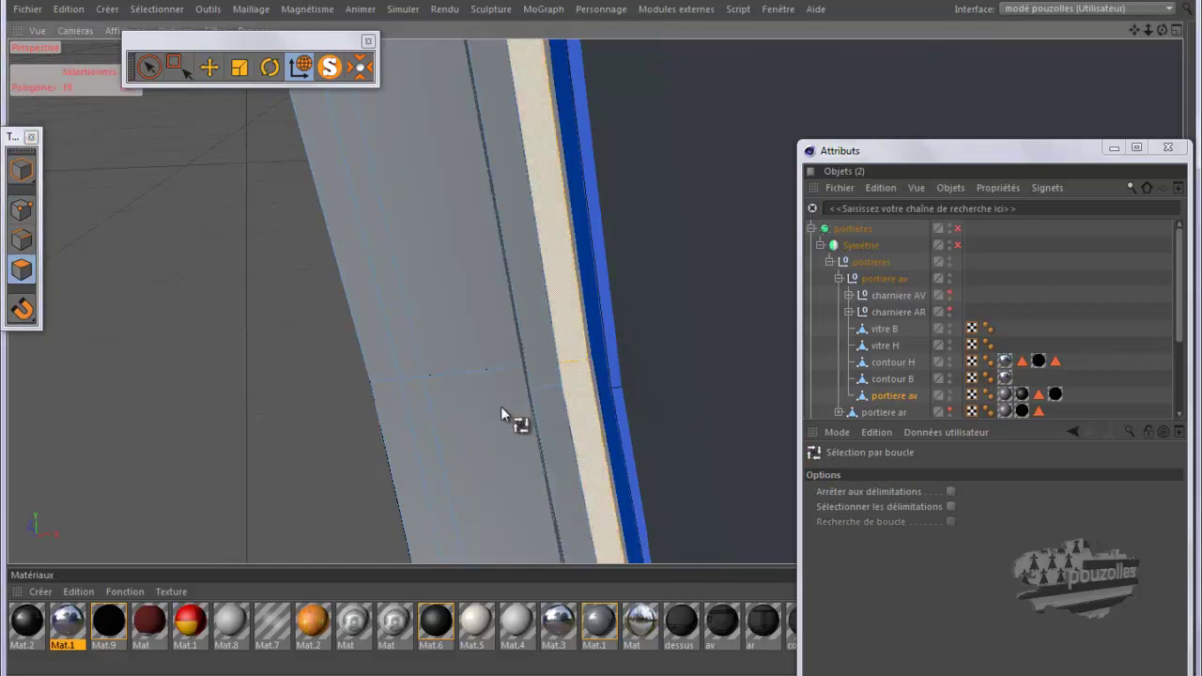
- Extrude the selected polygon loop around the window opening with an offset of 4 cm and inspect the resulting edge
{"action": "left_click_drag", "start_coordinate": [261, 366], "coordinate": [307, 360], "text": "alt"}
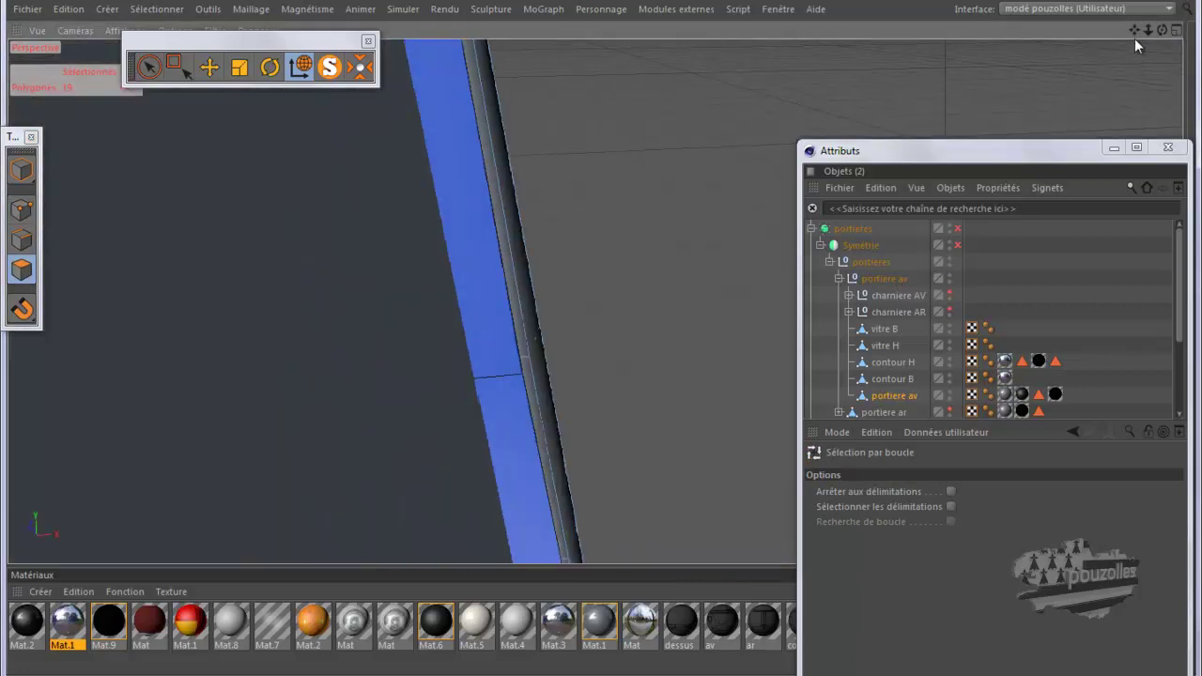
{"action": "left_click_drag", "start_coordinate": [1163, 31], "coordinate": [606, 336]}
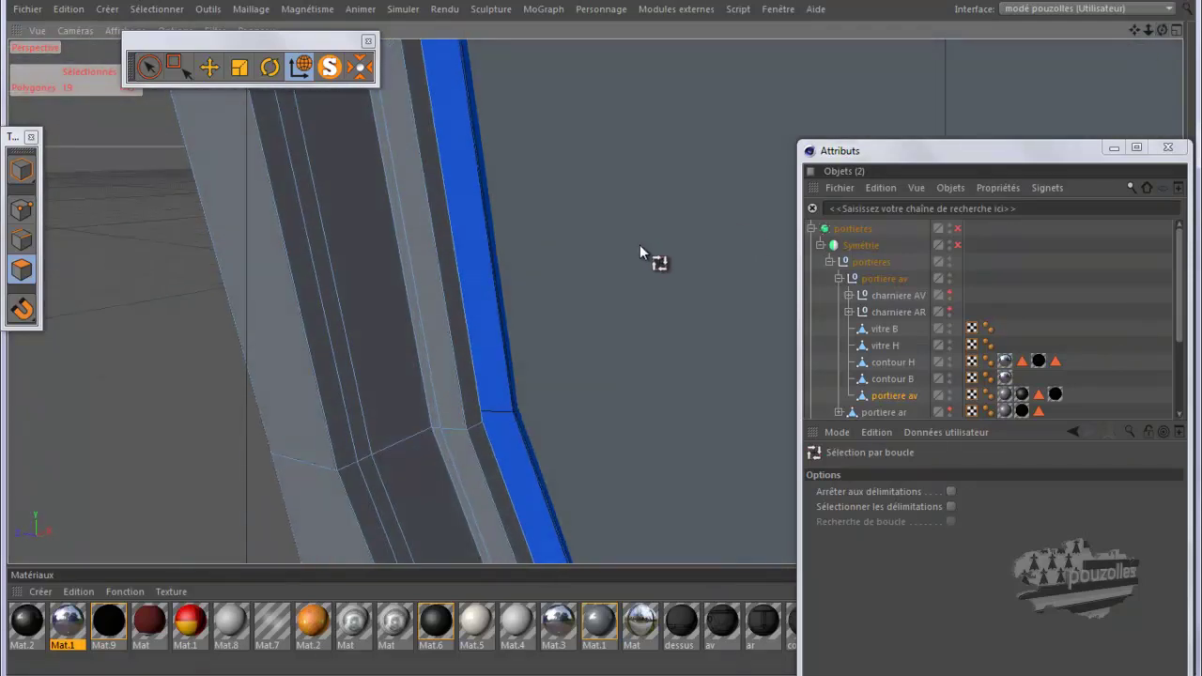
{"action": "scroll", "coordinate": [311, 321], "scroll_direction": "down", "scroll_amount": 4}
{"action": "scroll", "coordinate": [222, 333], "scroll_direction": "down", "scroll_amount": 8}
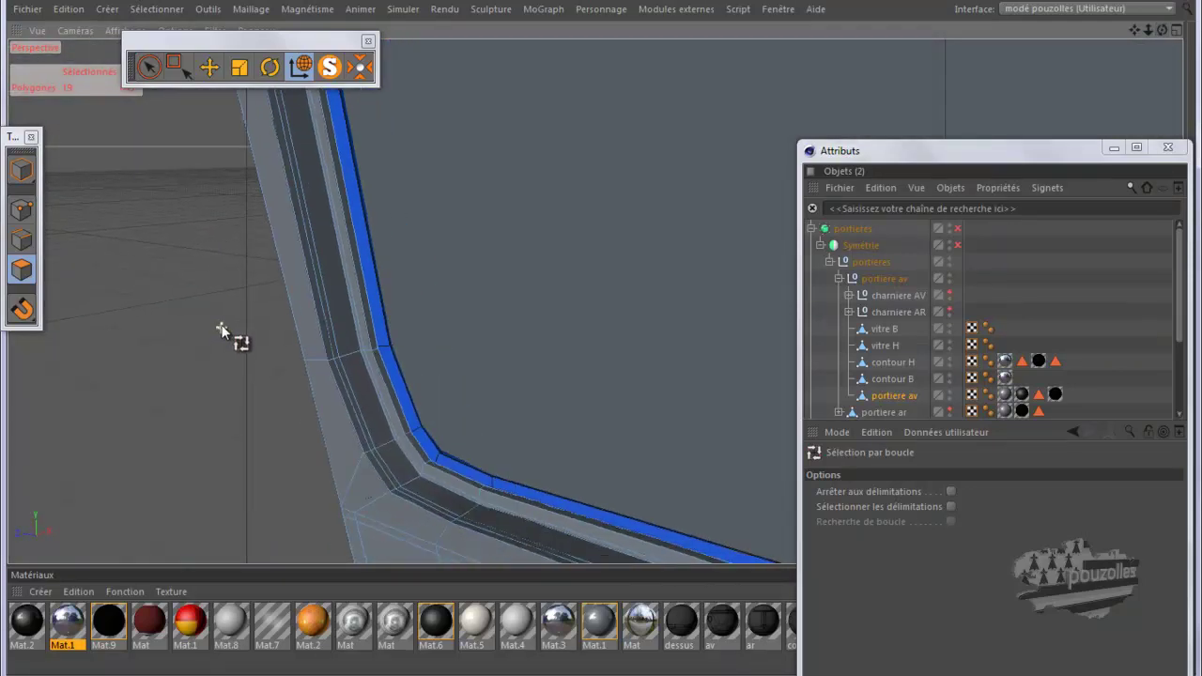
{"action": "right_click", "coordinate": [628, 187]}
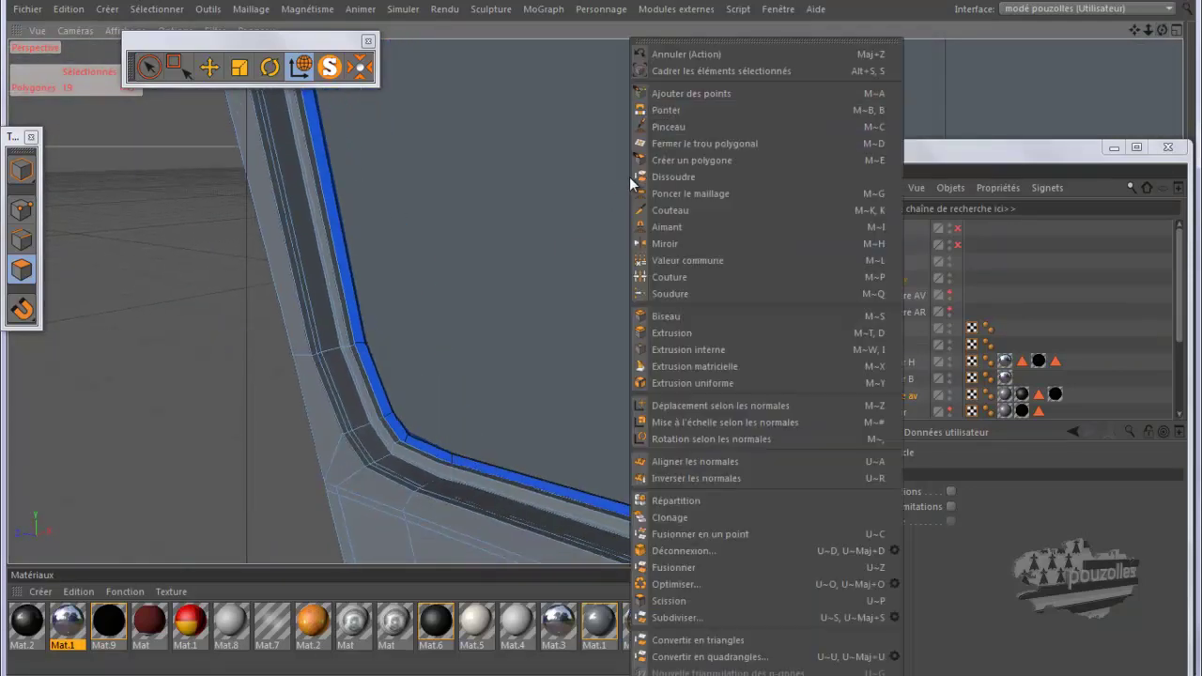
{"action": "left_click", "coordinate": [660, 330]}
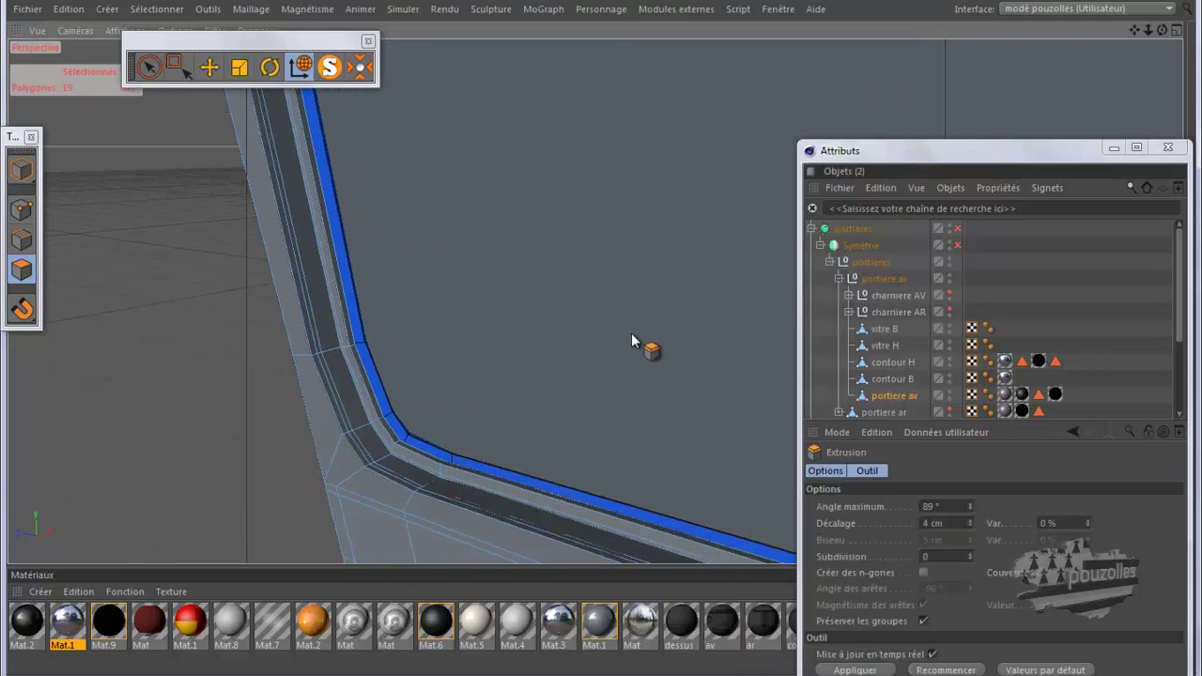
{"action": "double_click", "coordinate": [928, 524]}
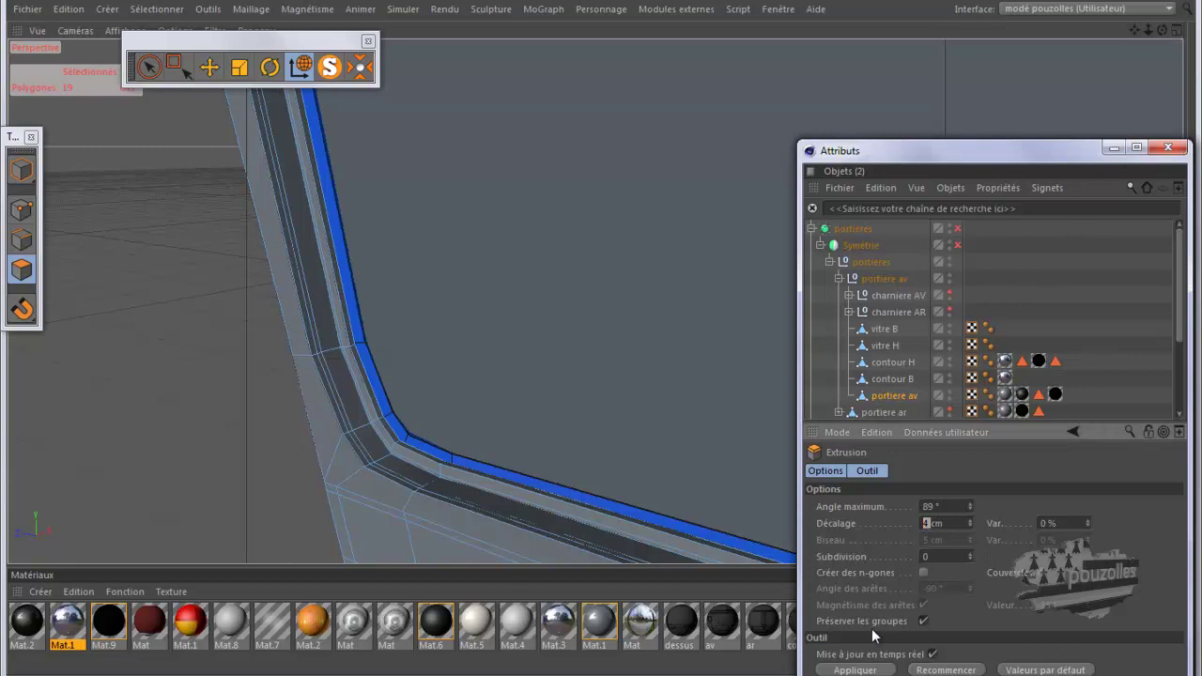
{"action": "left_click", "coordinate": [855, 671]}
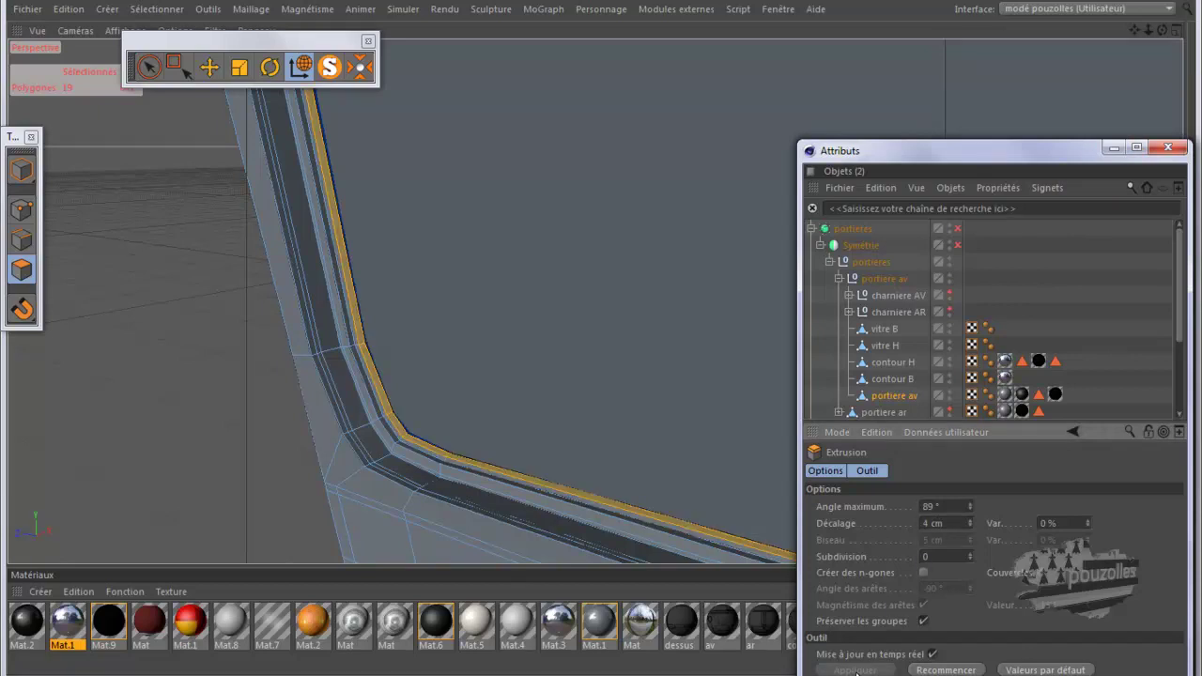
{"action": "left_click_drag", "start_coordinate": [1162, 31], "coordinate": [602, 340]}
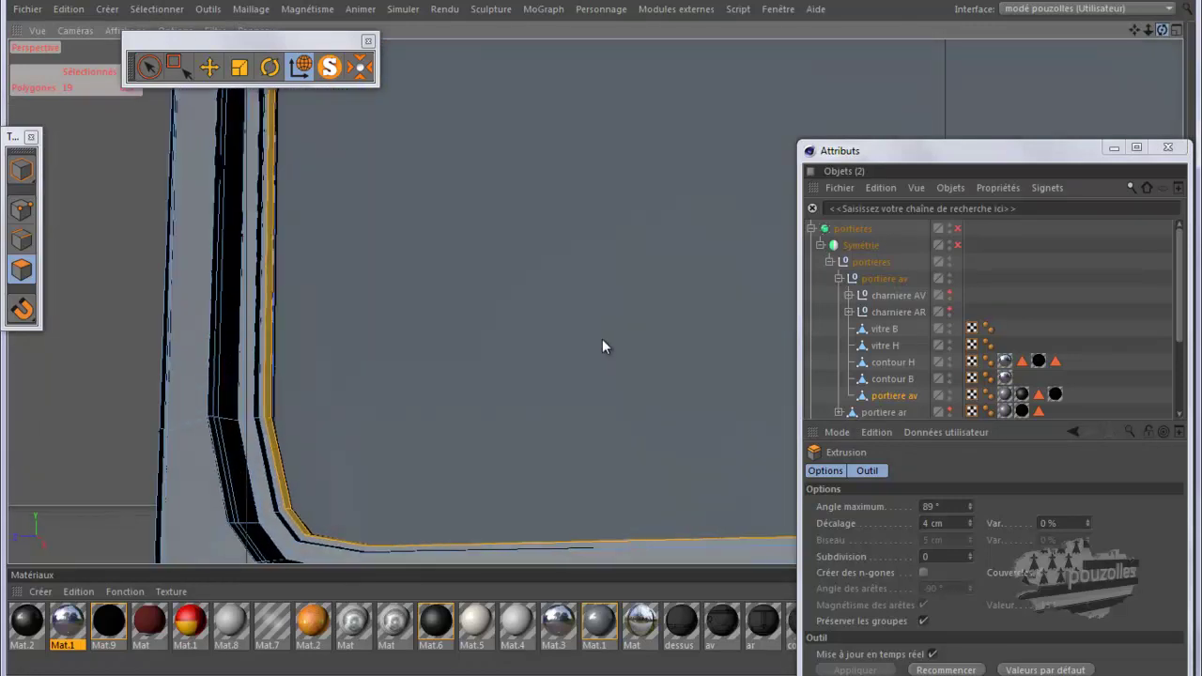
- Isolate portiere av, restore the full model, and preview the extruded window edge with smoothing enabled on portieres
{"action": "left_click", "coordinate": [328, 66]}
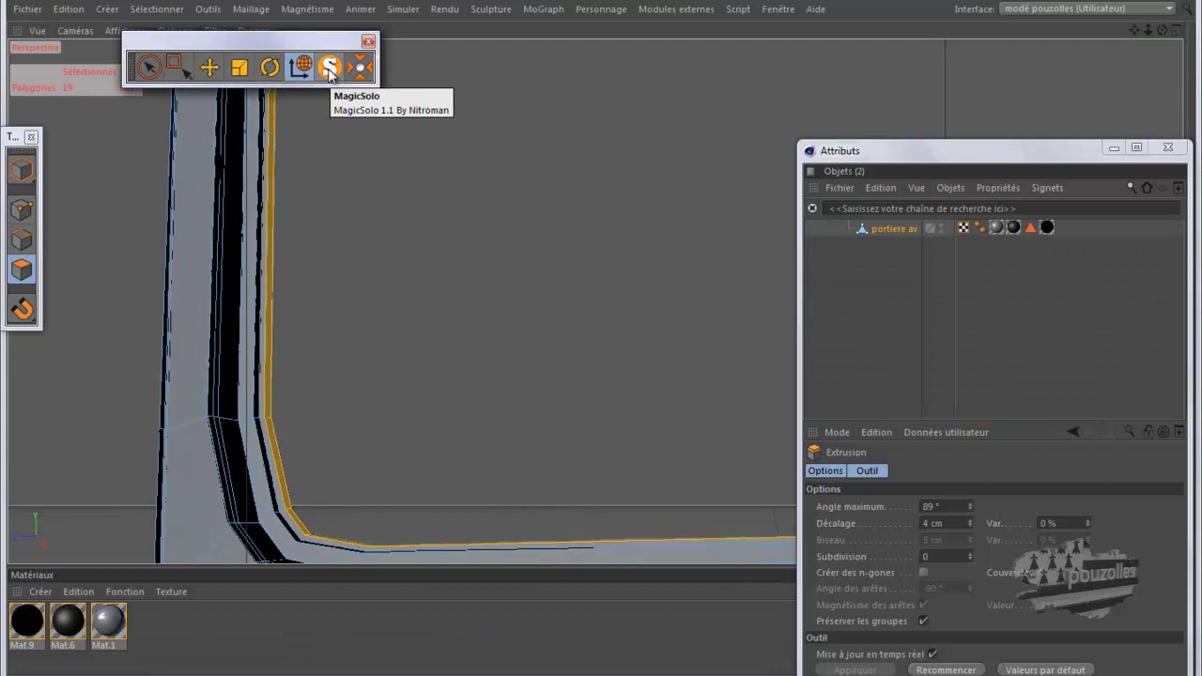
{"action": "left_click", "coordinate": [341, 73]}
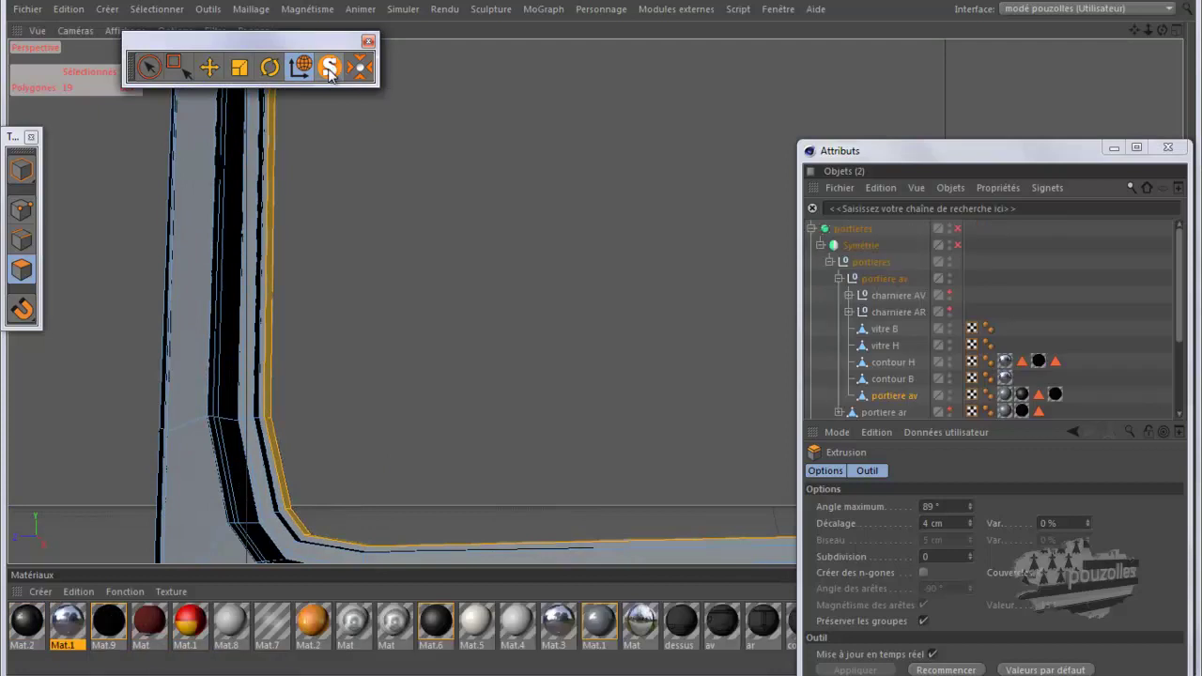
{"action": "left_click", "coordinate": [958, 230]}
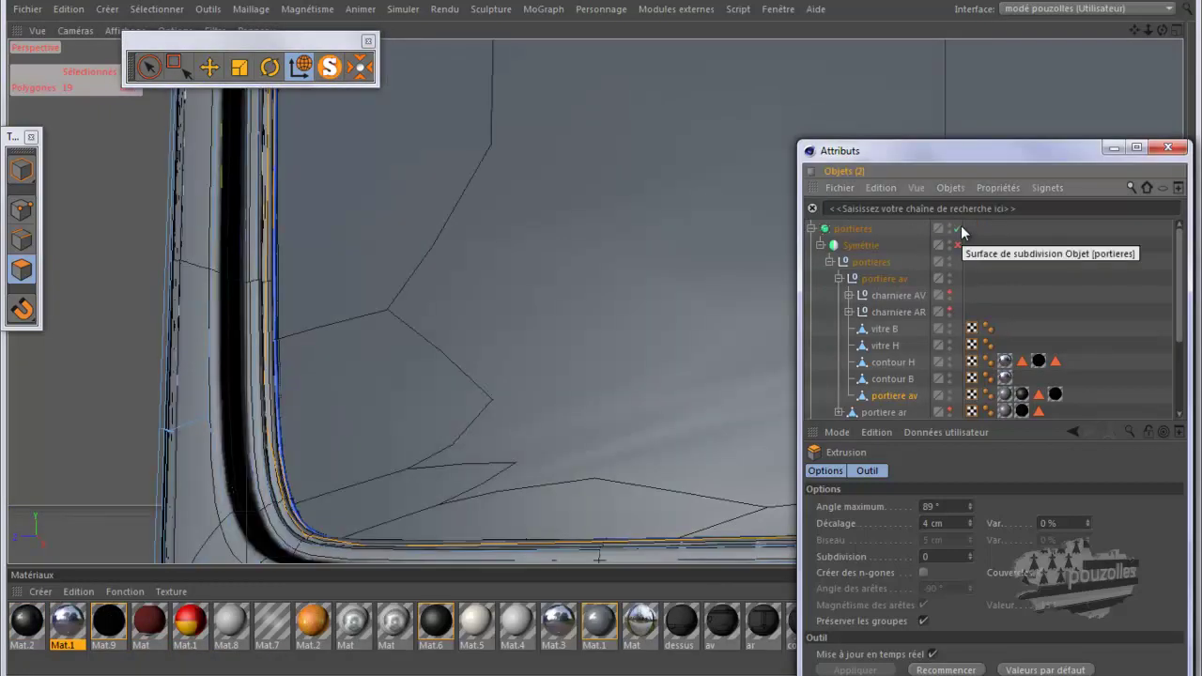
- Undo the smoothing change and the 4 cm extrusion of the window-opening polygon loop
{"action": "left_click", "coordinate": [67, 9]}
{"action": "left_click", "coordinate": [75, 35]}
{"action": "left_click", "coordinate": [68, 8]}
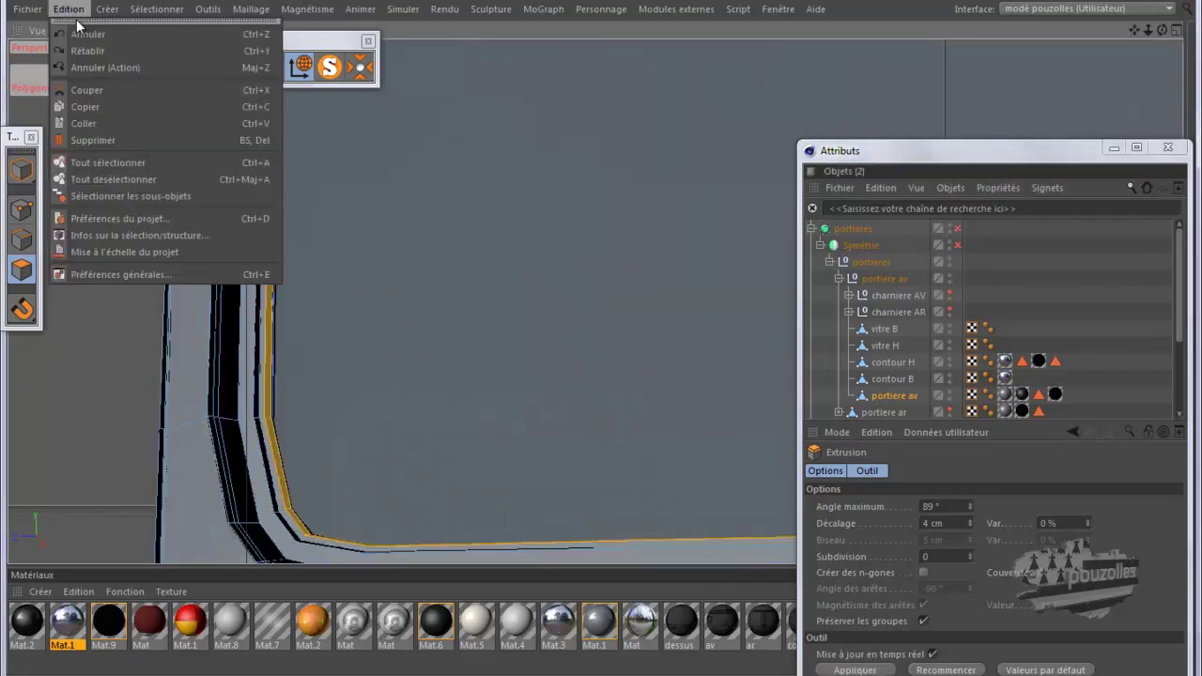
{"action": "left_click", "coordinate": [79, 36]}
{"action": "left_click", "coordinate": [71, 10]}
{"action": "left_click", "coordinate": [79, 35]}
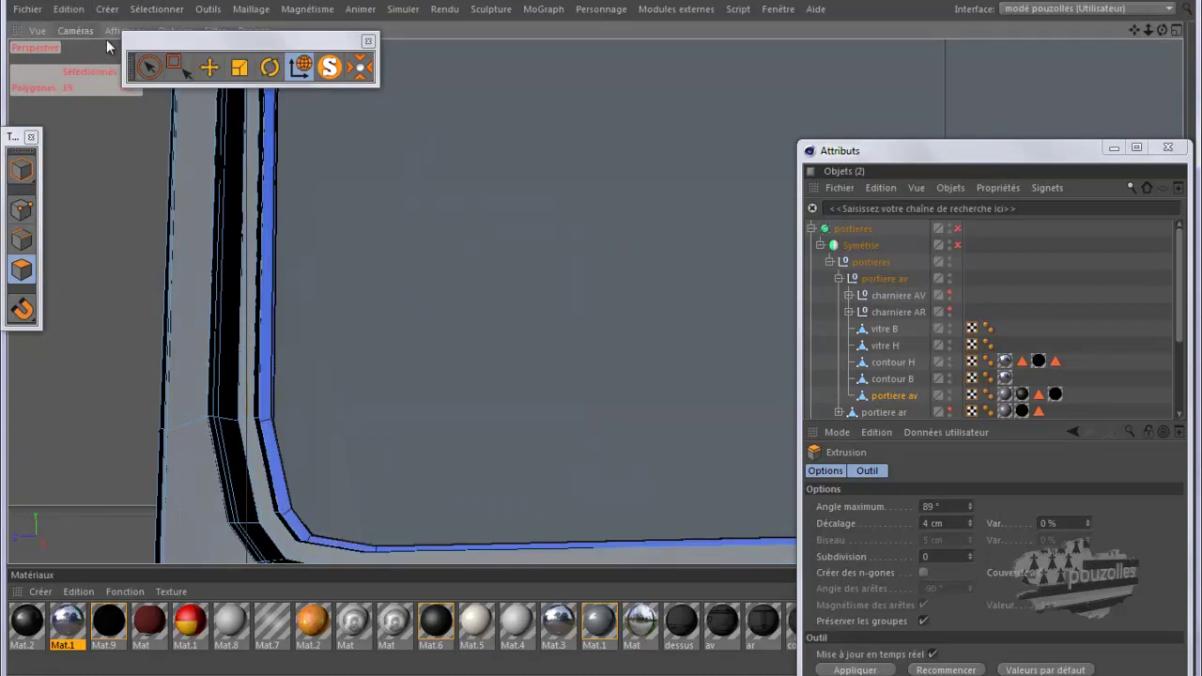
- Extrude the selected polygon loop around the window opening with an offset of 3 cm
{"action": "left_click_drag", "start_coordinate": [1164, 30], "coordinate": [601, 338]}
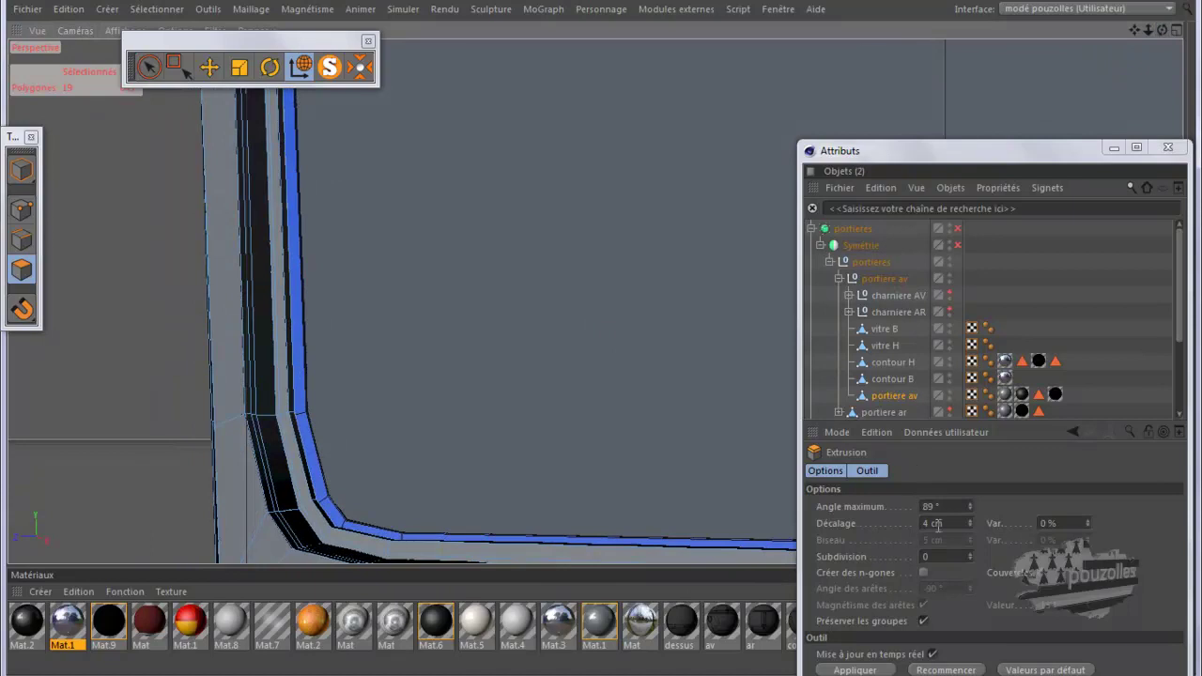
{"action": "double_click", "coordinate": [927, 523]}
{"action": "type", "text": "3"}
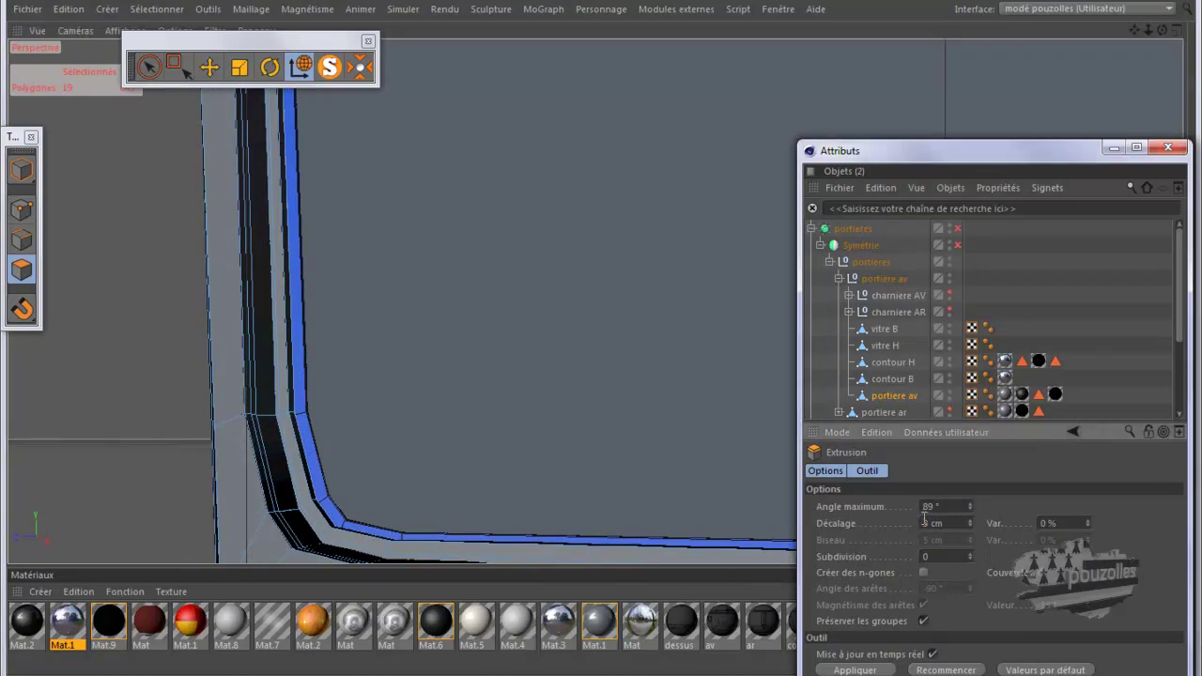
{"action": "left_click", "coordinate": [855, 670]}
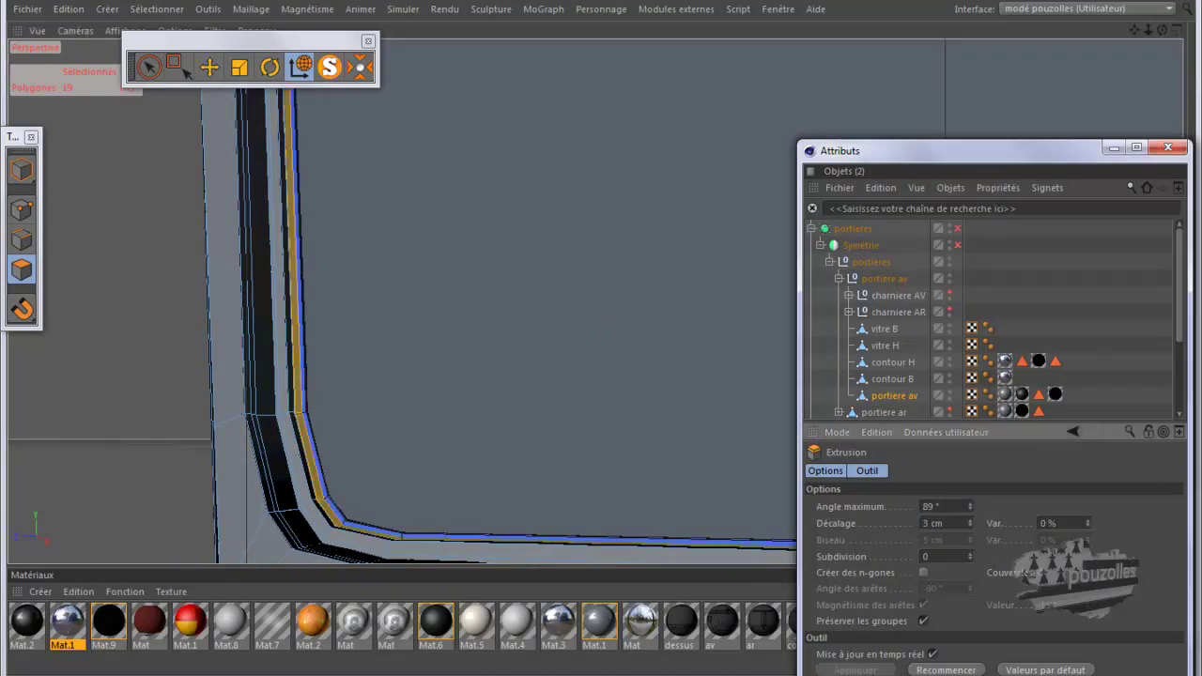
- Turn on smoothing on the parent portieres object, render the view and inspect the extruded window edge
{"action": "left_click", "coordinate": [957, 229]}
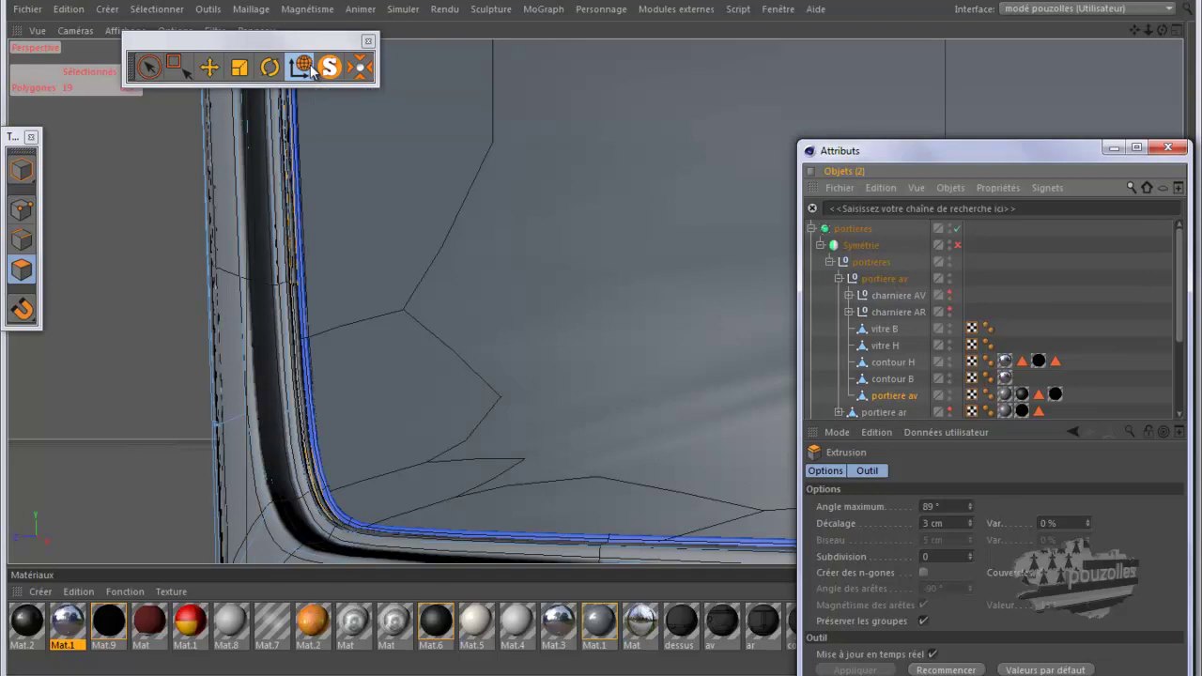
{"action": "key", "text": "ctrl+r"}
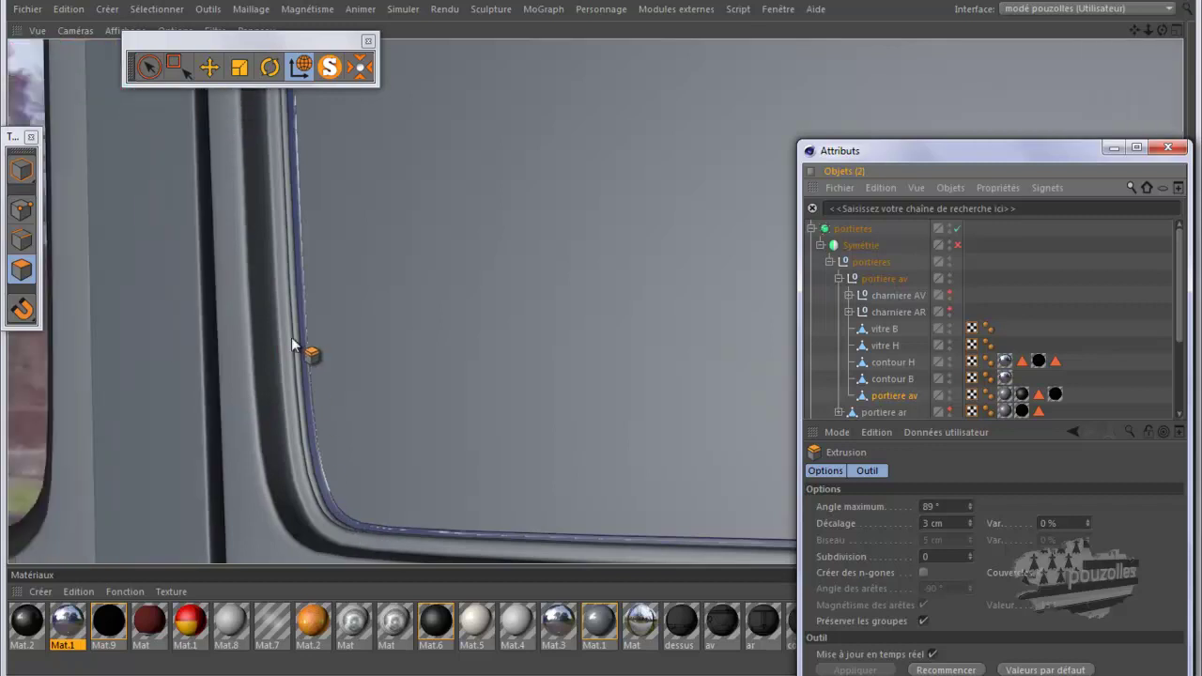
{"action": "left_click", "coordinate": [1162, 30]}
{"action": "scroll", "coordinate": [600, 340], "scroll_direction": "up", "scroll_amount": 5}
{"action": "scroll", "coordinate": [603, 340], "scroll_direction": "up", "scroll_amount": 3}
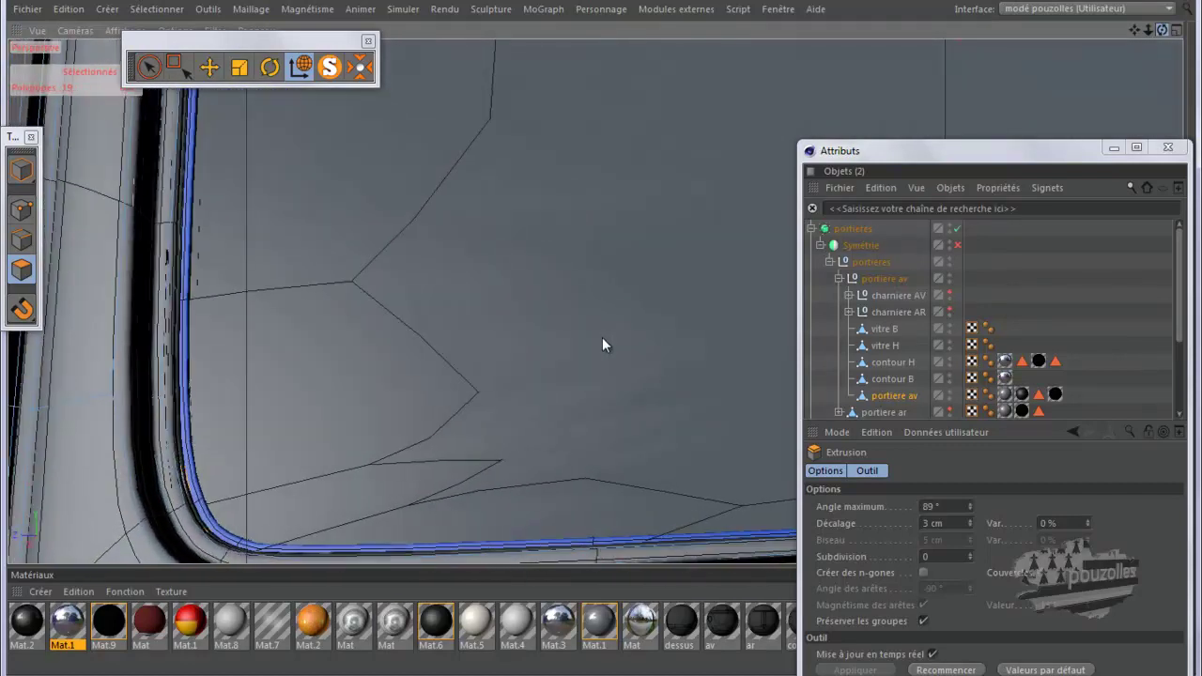
{"action": "scroll", "coordinate": [602, 335], "scroll_direction": "down", "scroll_amount": 2}
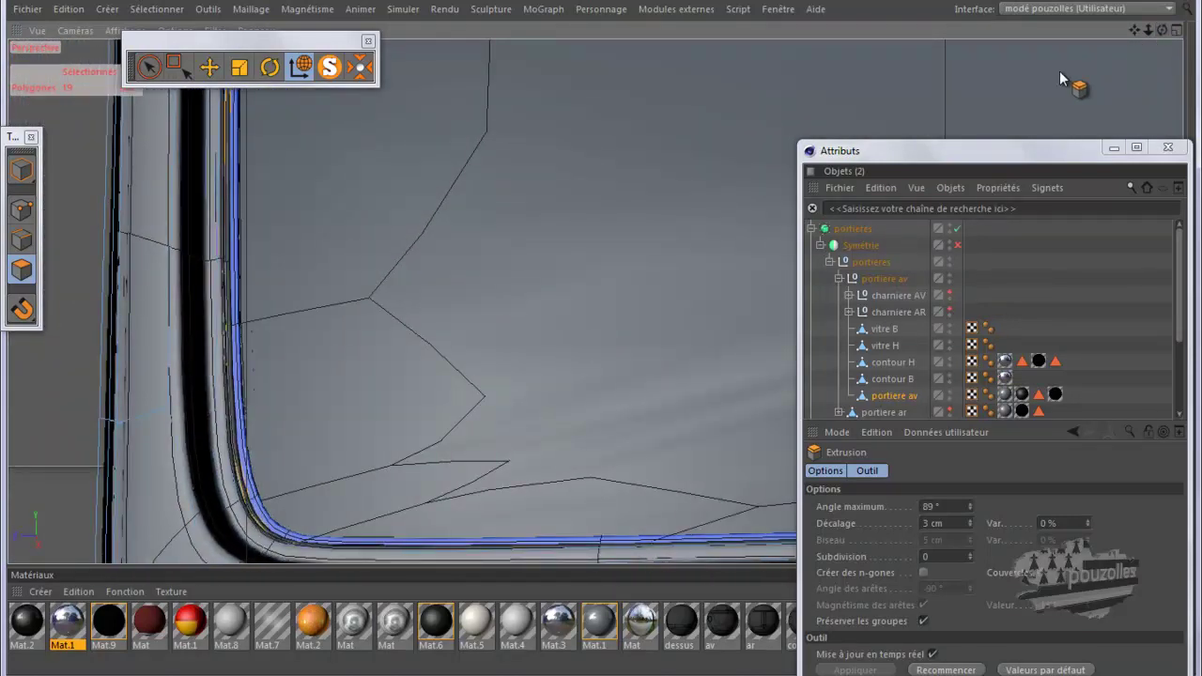
- Isolate portiere av and add the thin polygon loop beside the extruded strip to the loop selection
{"action": "left_click", "coordinate": [892, 395]}
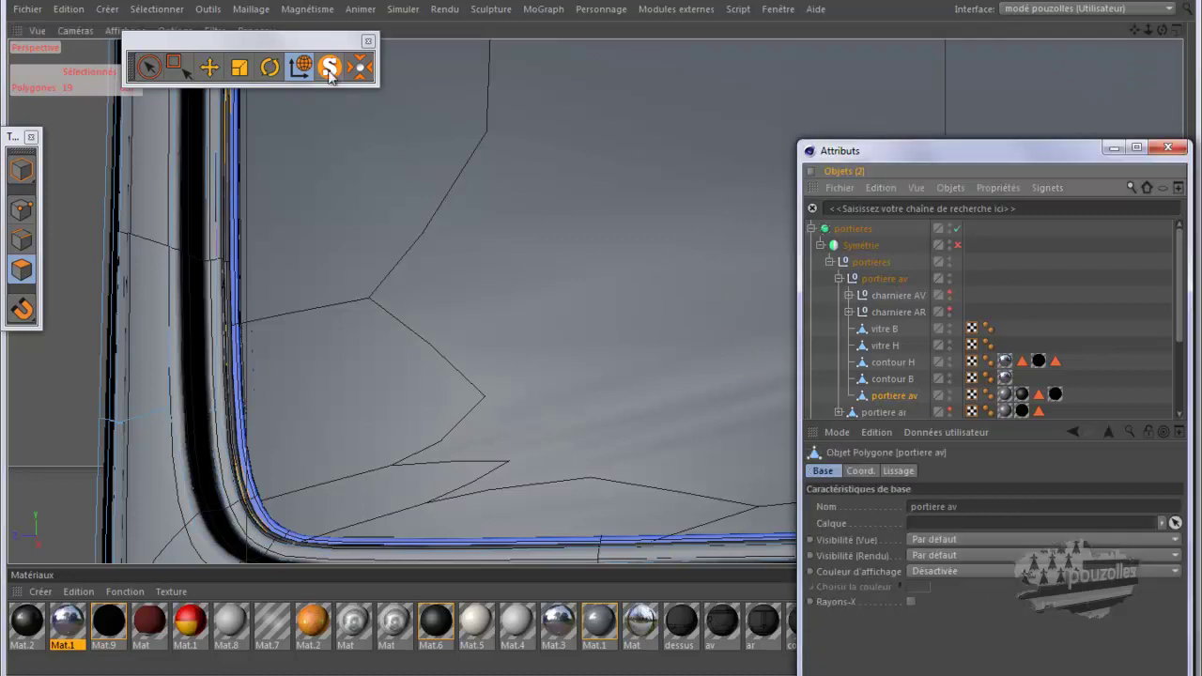
{"action": "left_click", "coordinate": [329, 67]}
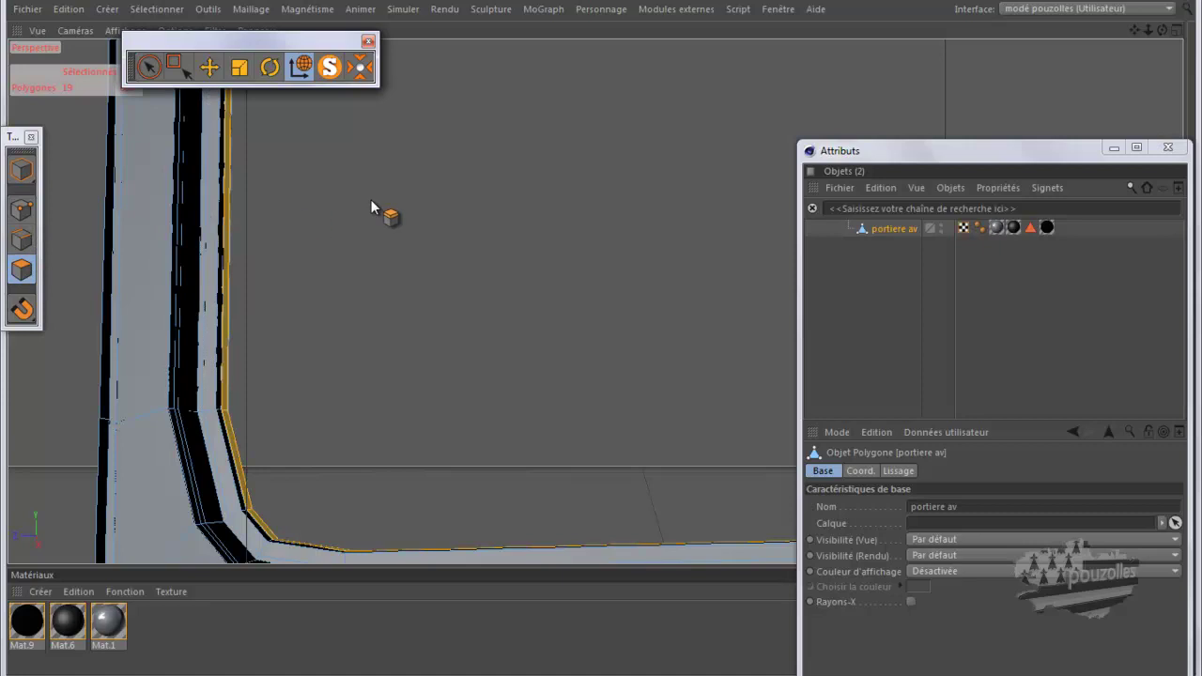
{"action": "key", "text": "u"}
{"action": "key", "text": "l"}
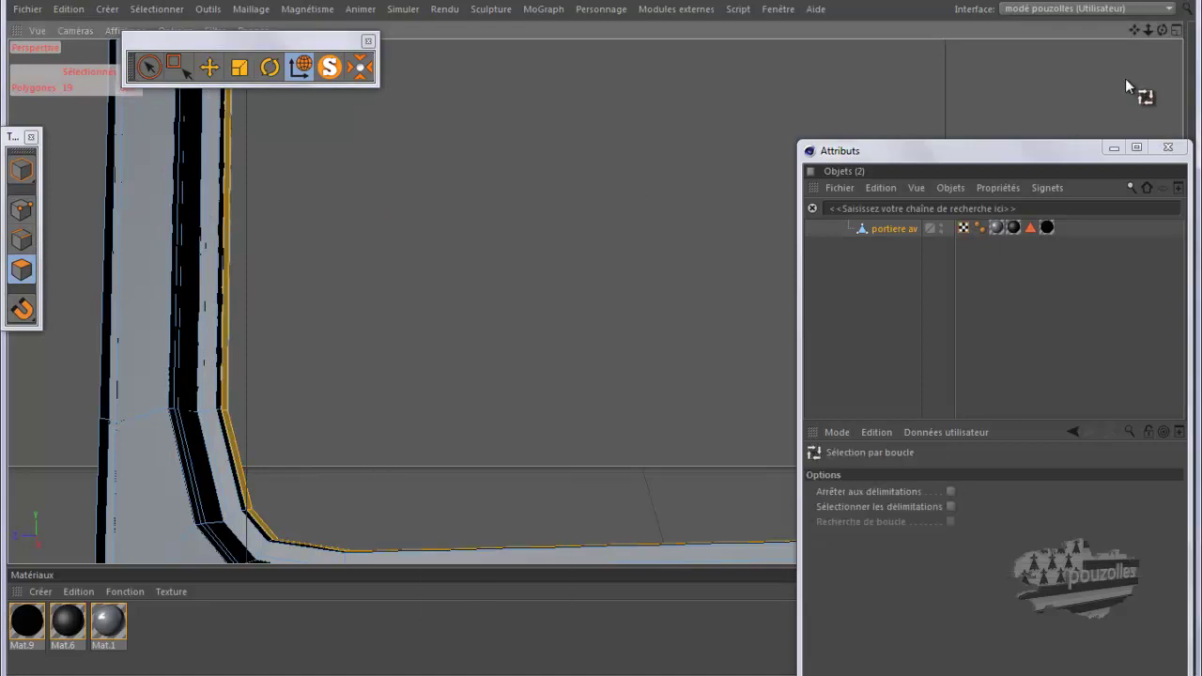
{"action": "left_click_drag", "start_coordinate": [1164, 33], "coordinate": [601, 345]}
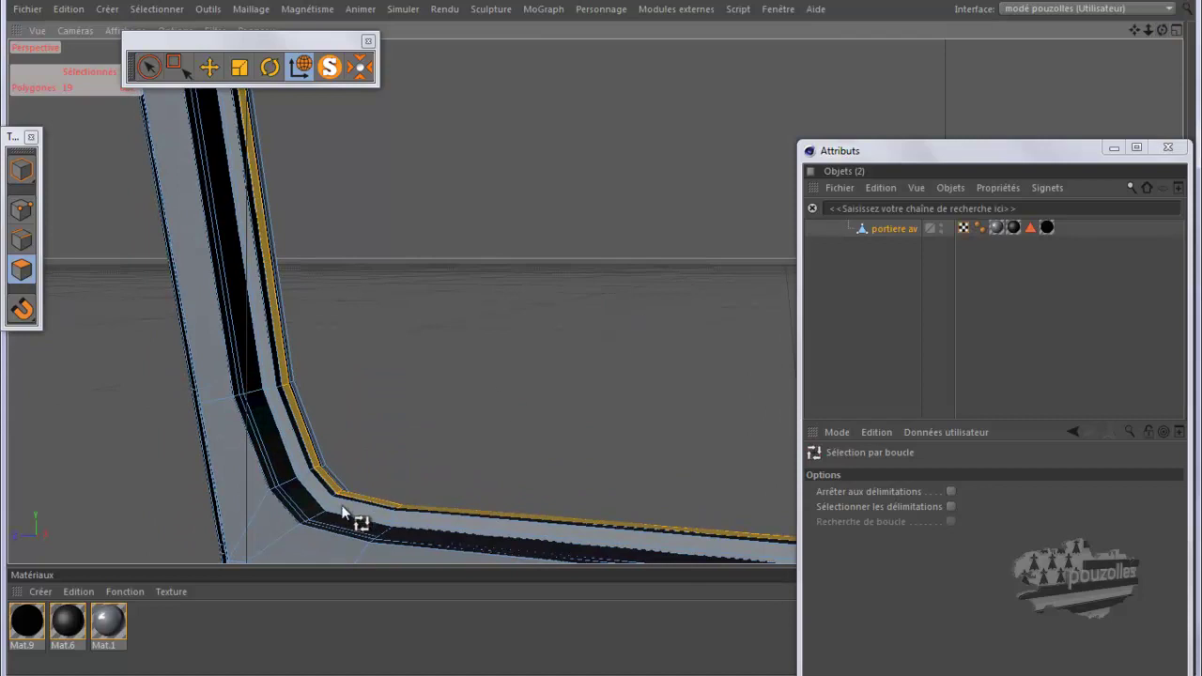
{"action": "scroll", "coordinate": [344, 507], "scroll_direction": "up", "scroll_amount": 6}
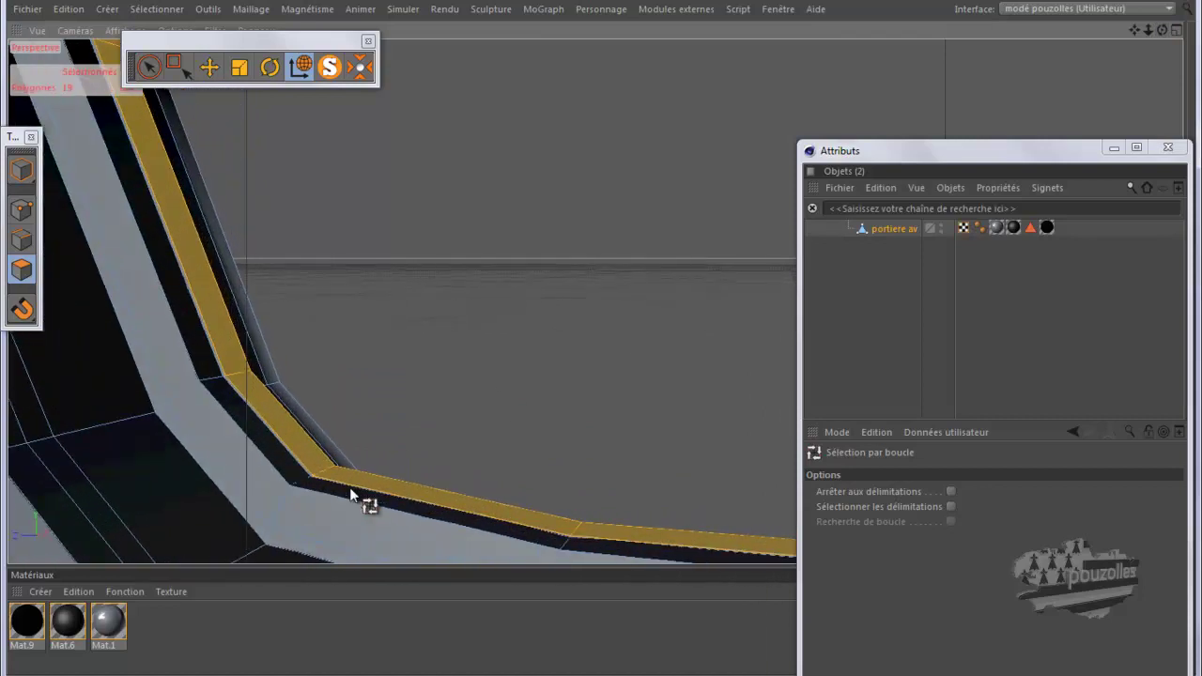
{"action": "scroll", "coordinate": [352, 495], "scroll_direction": "up", "scroll_amount": 2}
{"action": "scroll", "coordinate": [319, 470], "scroll_direction": "up", "scroll_amount": 2}
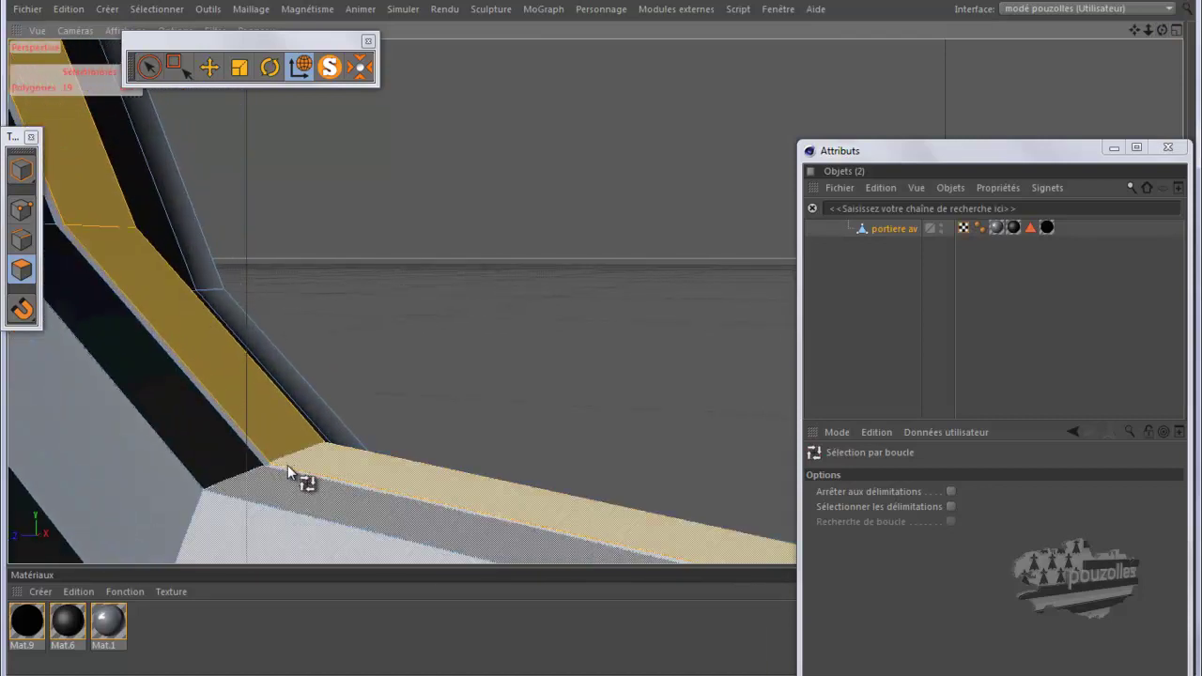
{"action": "left_click", "coordinate": [268, 465], "text": "shift"}
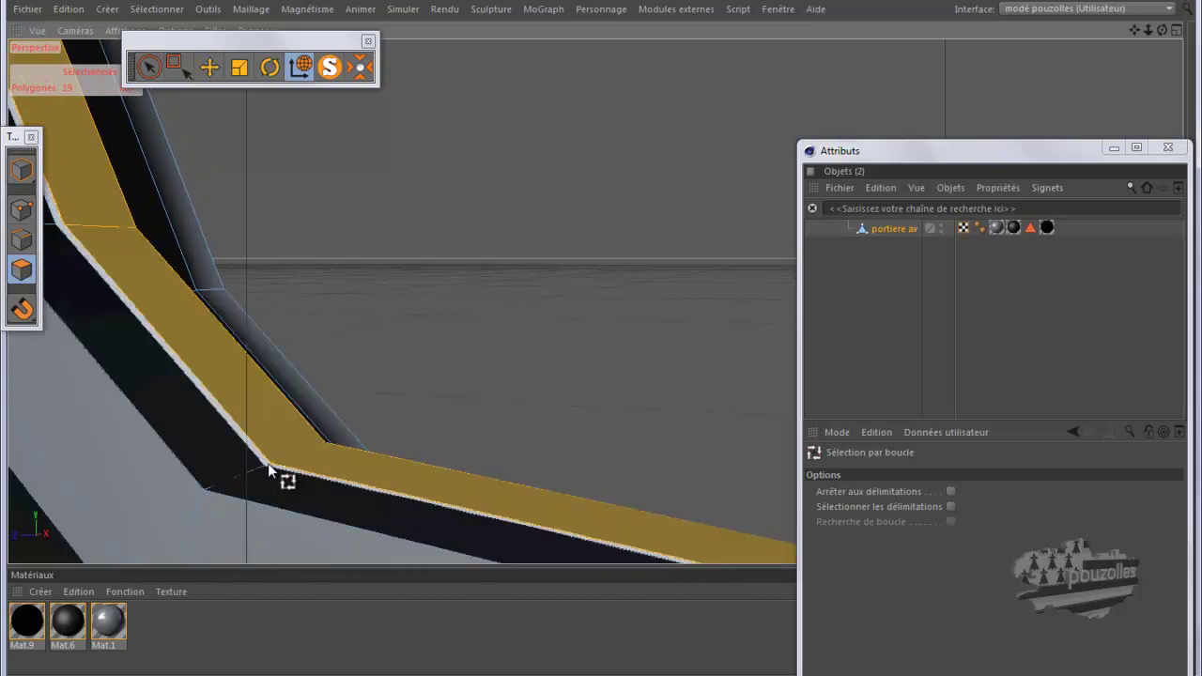
- Add the adjacent polygon loops on the other side of the window opening to the selection
{"action": "mouse_move", "coordinate": [1162, 33]}
{"action": "left_mouse_down"}
{"action": "mouse_move", "coordinate": [577, 344]}
{"action": "mouse_move", "coordinate": [547, 335]}
{"action": "mouse_move", "coordinate": [601, 341]}
{"action": "mouse_move", "coordinate": [1143, 32]}
{"action": "mouse_move", "coordinate": [582, 182]}
{"action": "mouse_move", "coordinate": [496, 182]}
{"action": "mouse_move", "coordinate": [607, 332]}
{"action": "left_mouse_up"}
{"action": "left_click_drag", "start_coordinate": [719, 378], "coordinate": [746, 388], "text": "alt"}
{"action": "left_click", "coordinate": [746, 388], "text": "shift"}
{"action": "left_click_drag", "start_coordinate": [529, 215], "coordinate": [499, 209], "text": "alt"}
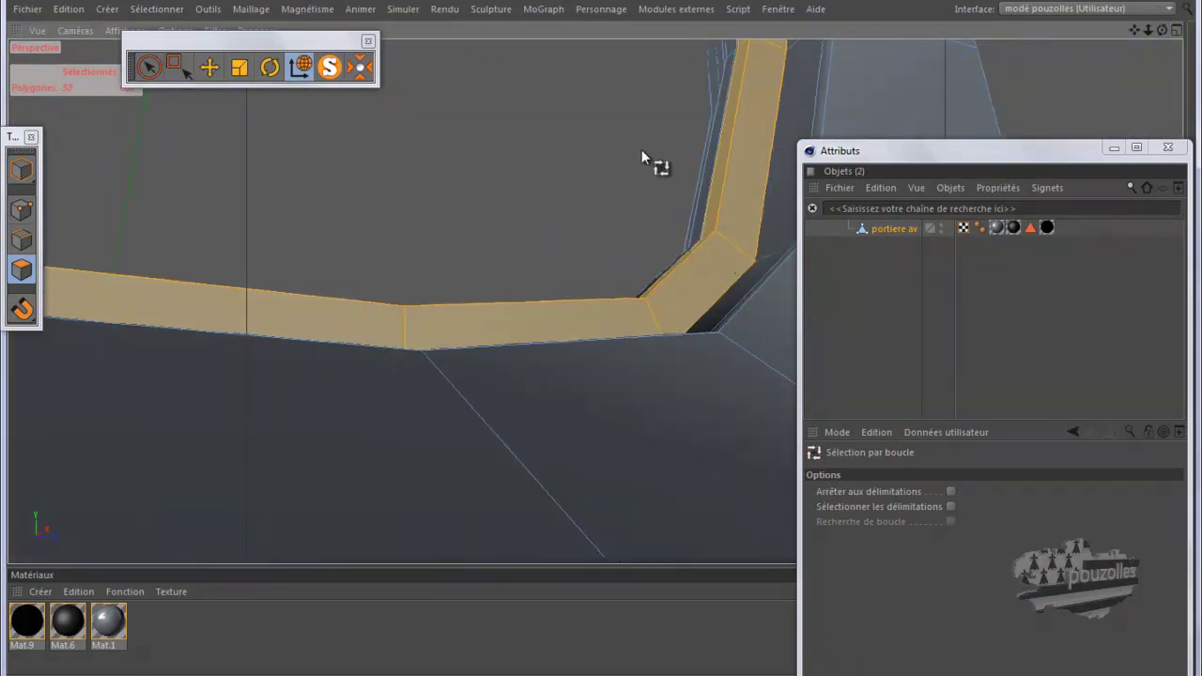
{"action": "left_click_drag", "start_coordinate": [602, 338], "coordinate": [601, 339], "text": "alt"}
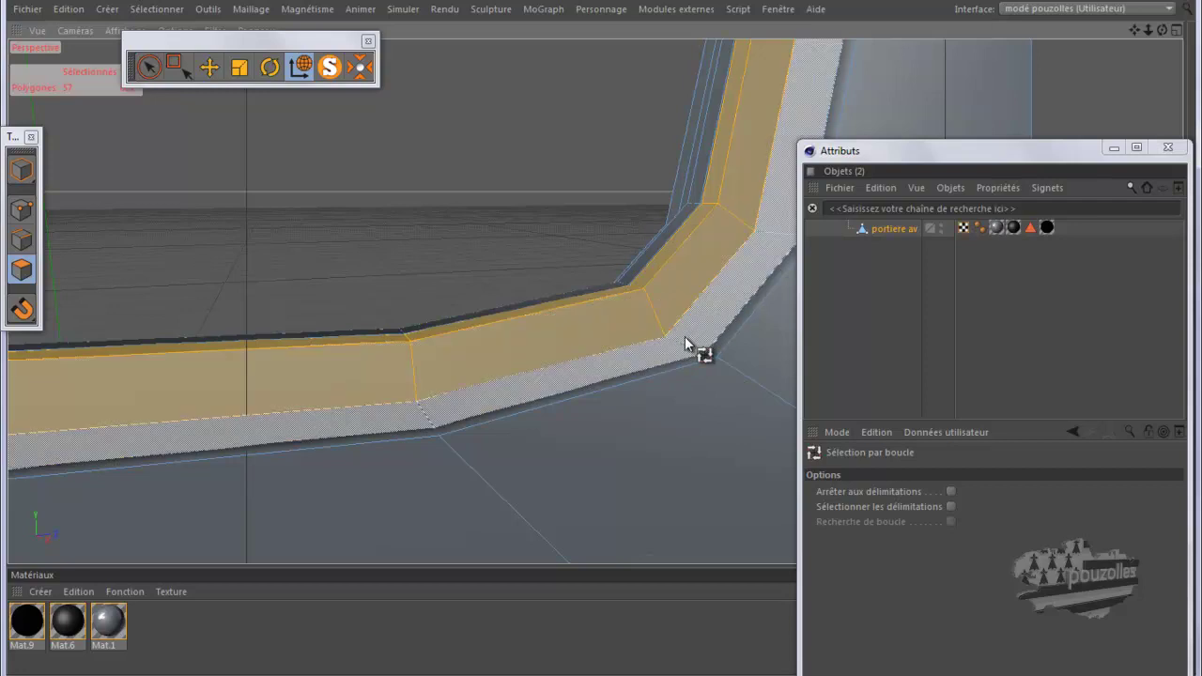
- In points mode, make a Knife loop cut around the window frame right beside its sharp edge, at about 1.4% offset
{"action": "left_click", "coordinate": [22, 210]}
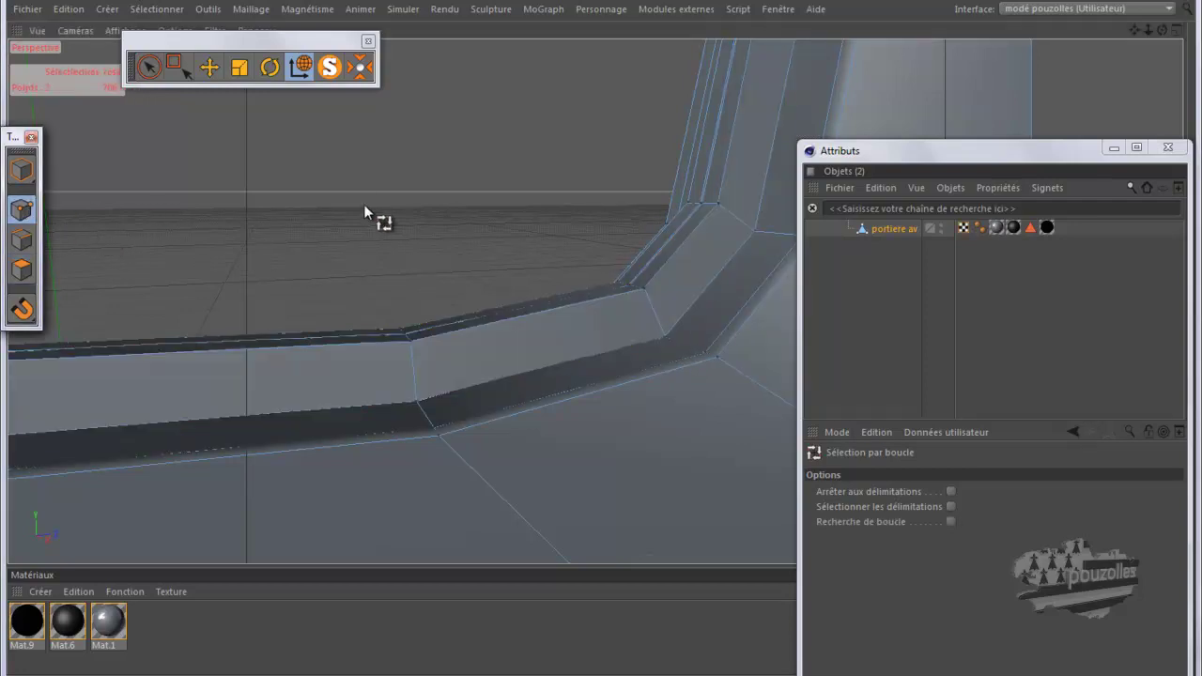
{"action": "key", "text": "k"}
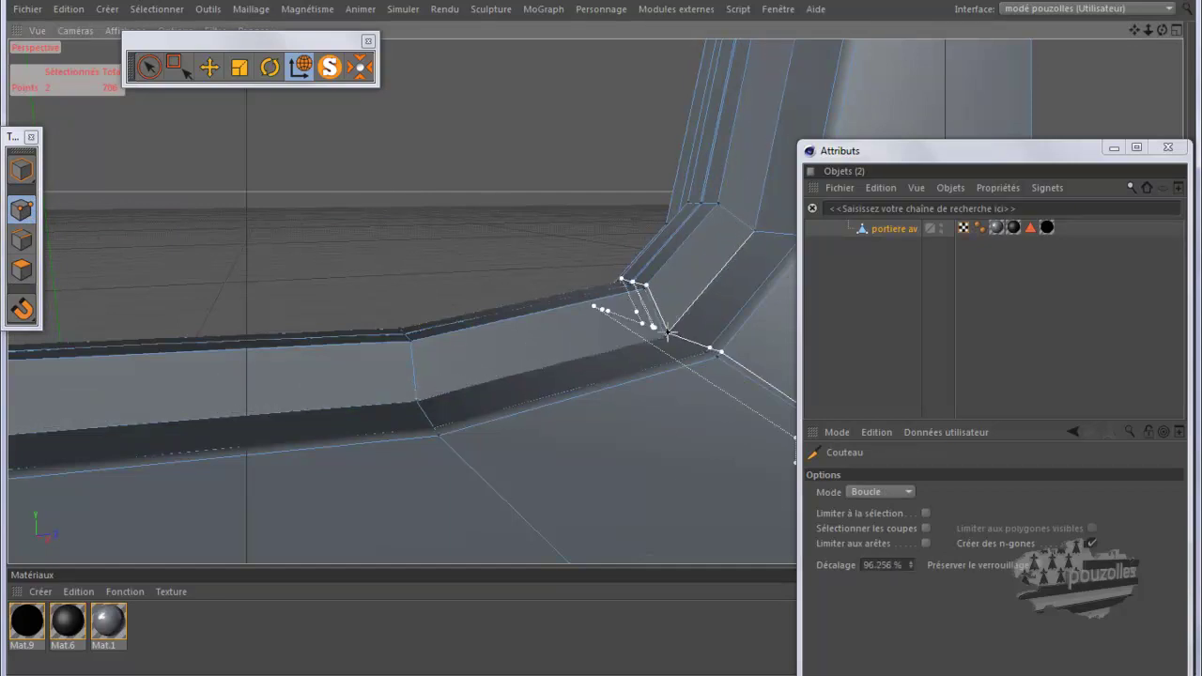
{"action": "scroll", "coordinate": [667, 334], "scroll_direction": "up", "scroll_amount": 2}
{"action": "scroll", "coordinate": [673, 333], "scroll_direction": "up", "scroll_amount": 4}
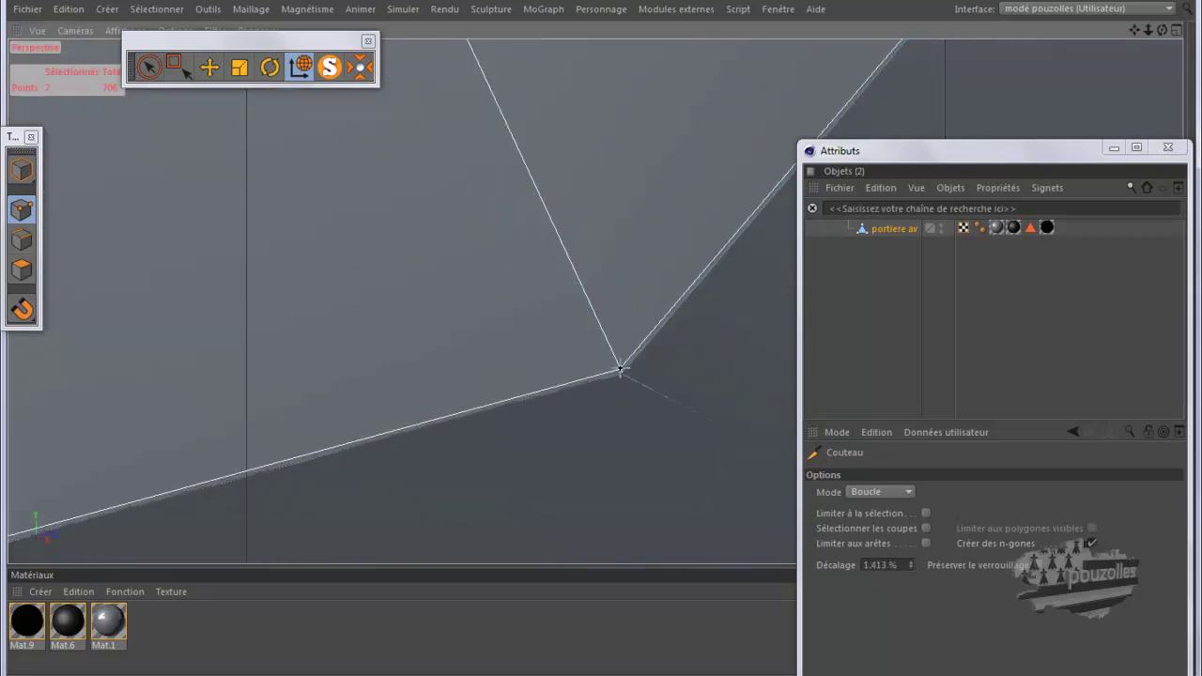
{"action": "left_click", "coordinate": [620, 369]}
{"action": "scroll", "coordinate": [602, 364], "scroll_direction": "down", "scroll_amount": 5}
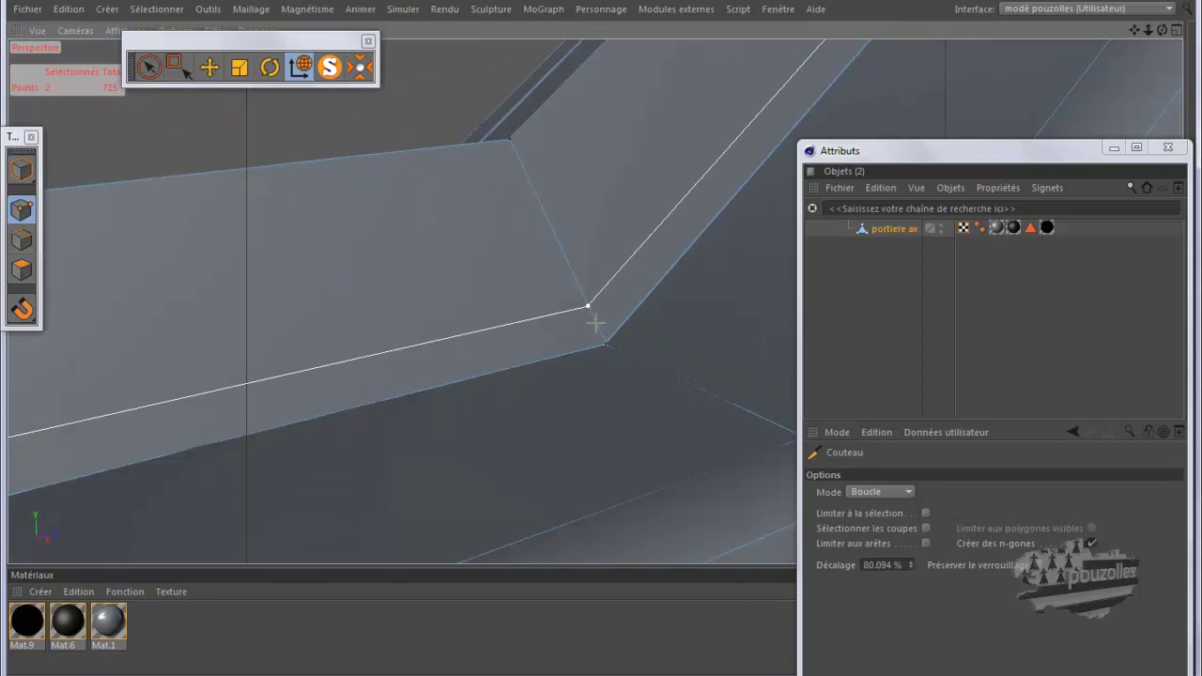
{"action": "scroll", "coordinate": [603, 342], "scroll_direction": "down", "scroll_amount": 2}
{"action": "scroll", "coordinate": [602, 342], "scroll_direction": "down", "scroll_amount": 3}
{"action": "left_click", "coordinate": [603, 342]}
- Apply material Mat.9 to the selected polygon loops around portiere av's window and show all the other objects again
{"action": "left_click", "coordinate": [22, 270]}
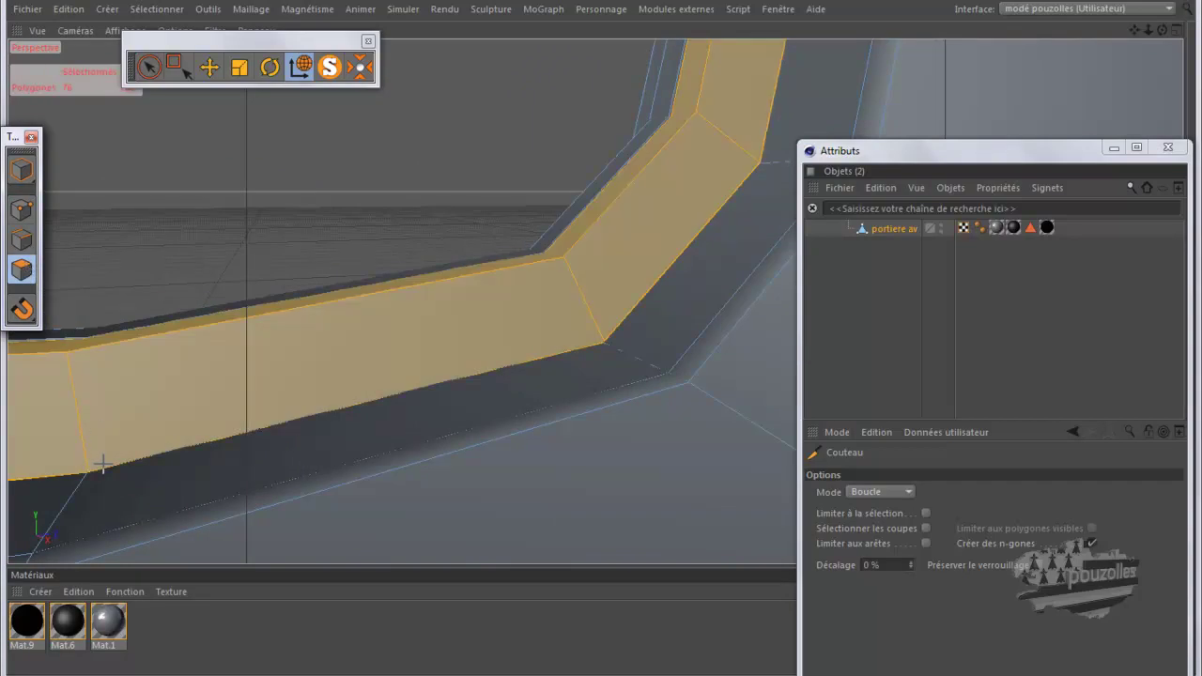
{"action": "left_click", "coordinate": [34, 623]}
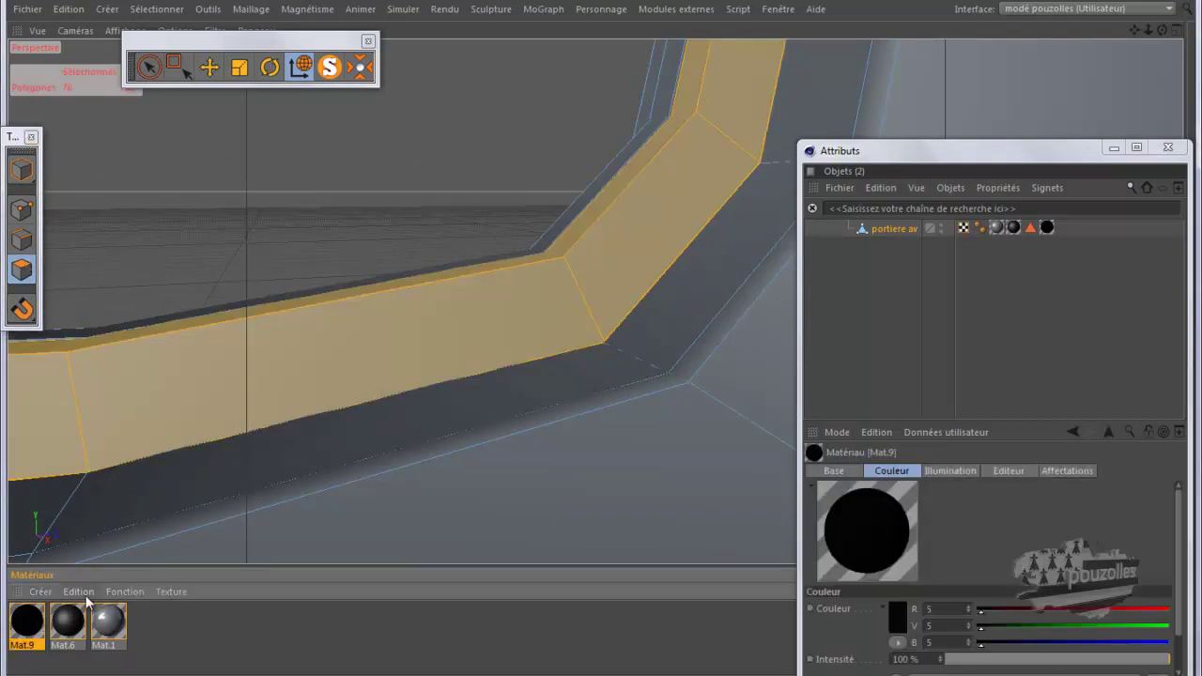
{"action": "left_click", "coordinate": [120, 598]}
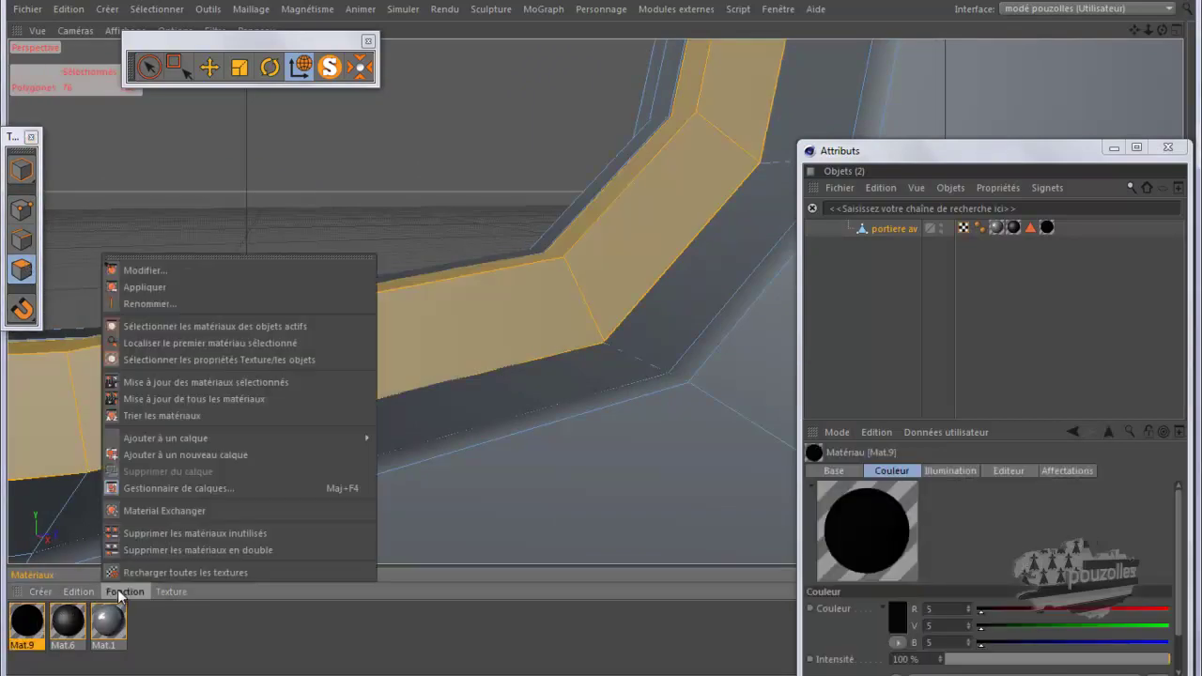
{"action": "left_click", "coordinate": [168, 296]}
{"action": "scroll", "coordinate": [335, 266], "scroll_direction": "down", "scroll_amount": 6}
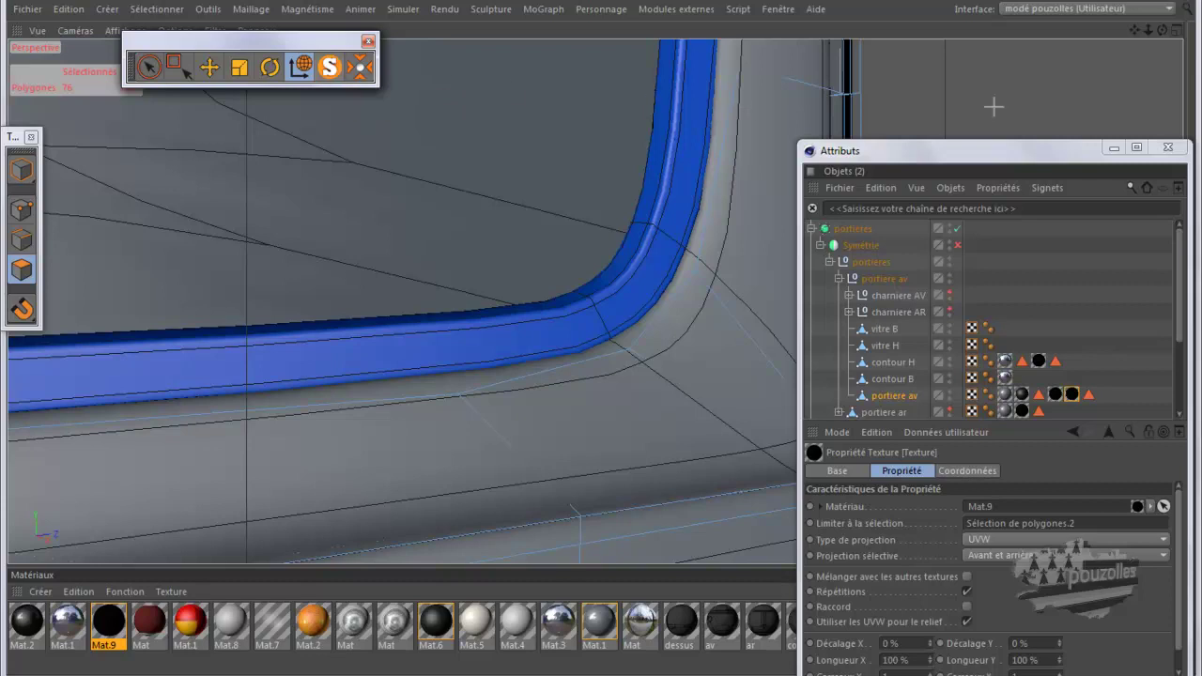
{"action": "scroll", "coordinate": [611, 341], "scroll_direction": "up", "scroll_amount": 5}
{"action": "mouse_move", "coordinate": [618, 336]}
{"action": "left_mouse_down", "text": "alt"}
{"action": "mouse_move", "coordinate": [592, 347]}
{"action": "mouse_move", "coordinate": [593, 334]}
{"action": "mouse_move", "coordinate": [605, 339]}
{"action": "mouse_move", "coordinate": [590, 331]}
{"action": "mouse_move", "coordinate": [601, 337]}
{"action": "left_mouse_up", "text": "alt"}
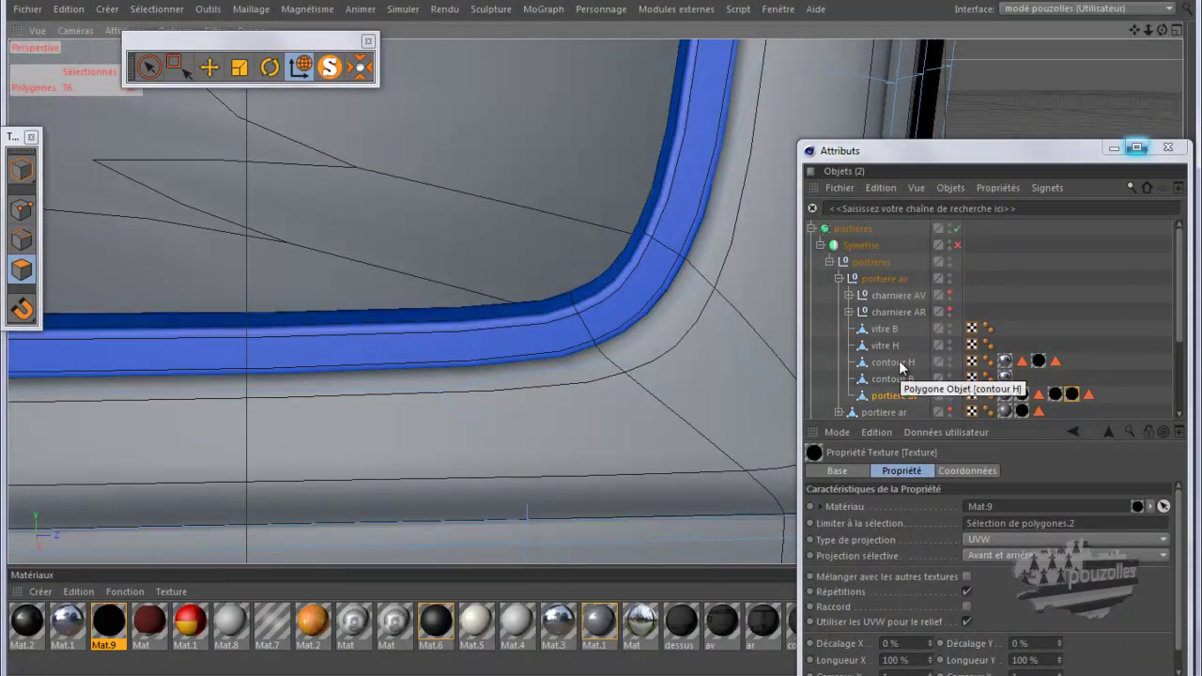
- Hide contour B and inspect how the window edge of portiere av meets the pane
{"action": "left_click", "coordinate": [950, 379]}
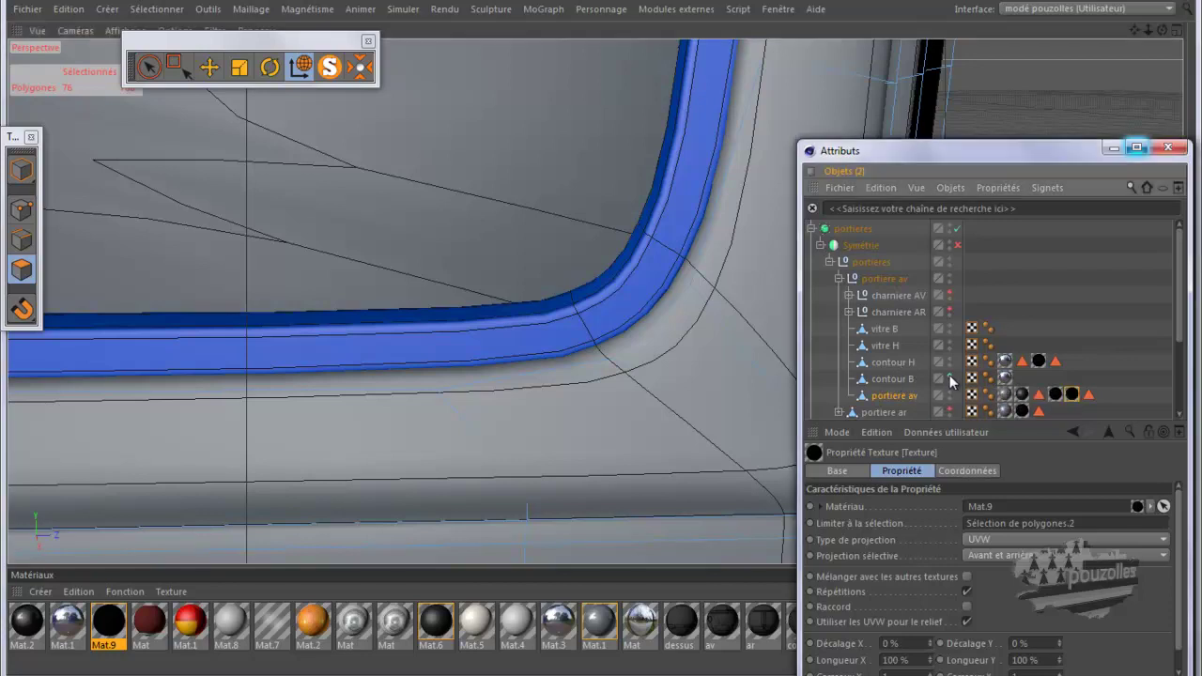
{"action": "left_click", "coordinate": [951, 378]}
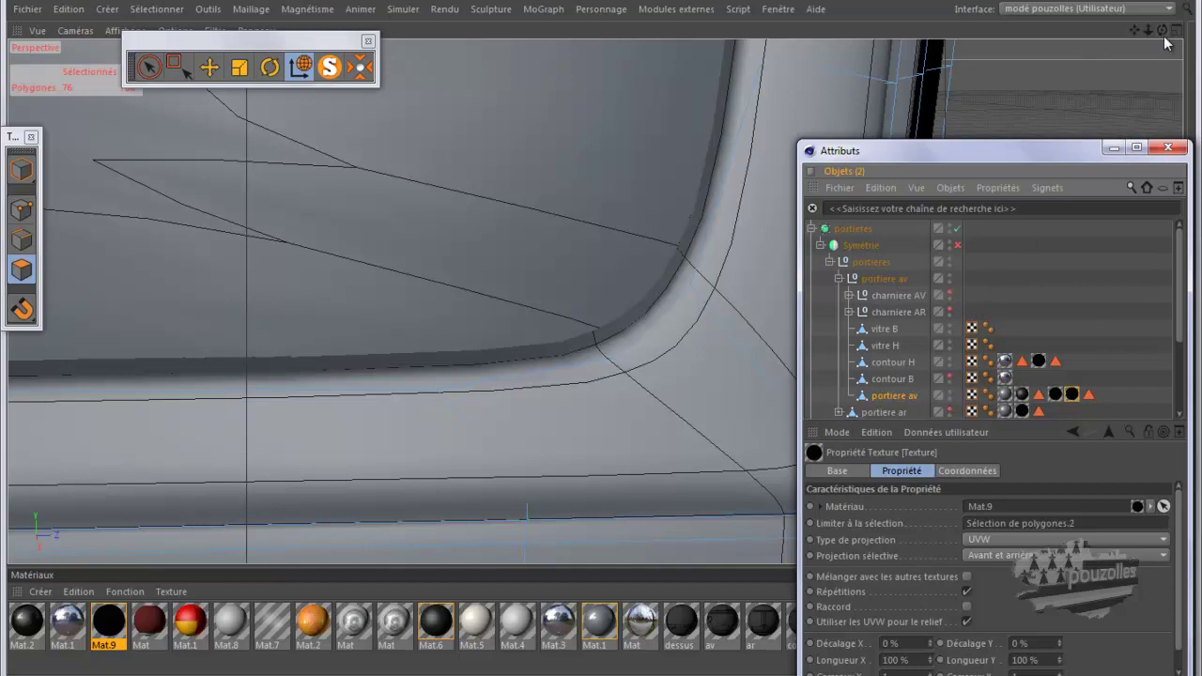
{"action": "scroll", "coordinate": [603, 340], "scroll_direction": "up", "scroll_amount": 5}
{"action": "scroll", "coordinate": [602, 337], "scroll_direction": "up", "scroll_amount": 6}
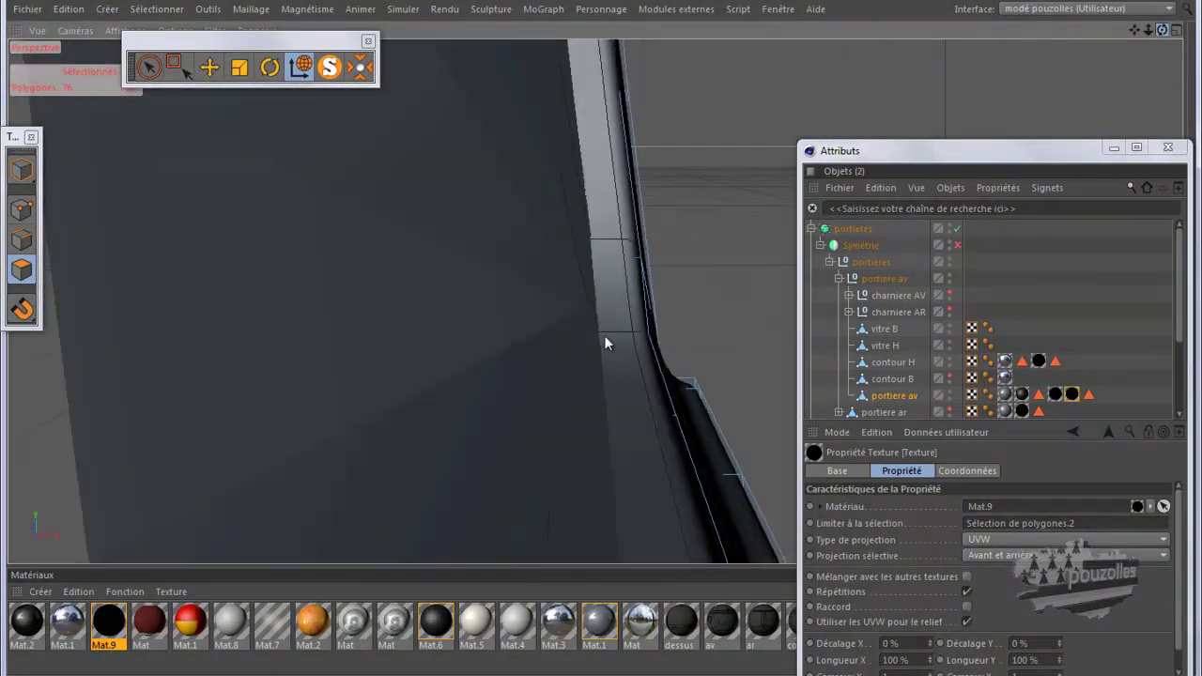
{"action": "scroll", "coordinate": [602, 336], "scroll_direction": "down", "scroll_amount": 3}
{"action": "scroll", "coordinate": [600, 338], "scroll_direction": "up", "scroll_amount": 3}
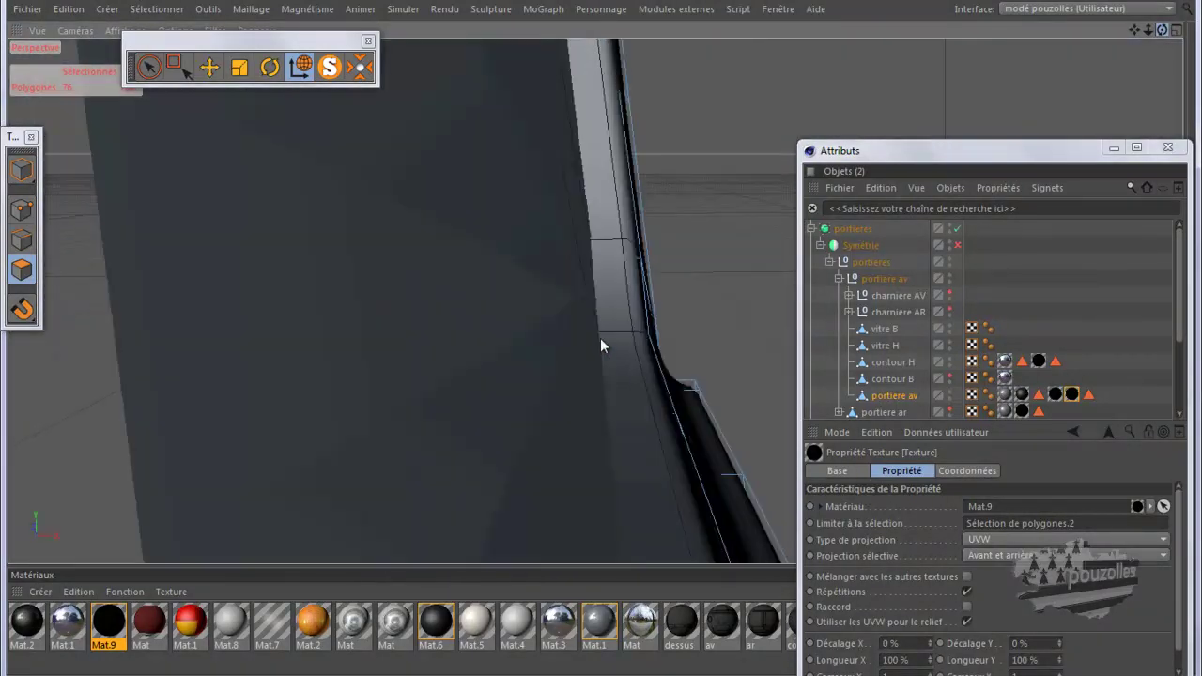
{"action": "scroll", "coordinate": [600, 338], "scroll_direction": "down", "scroll_amount": 5}
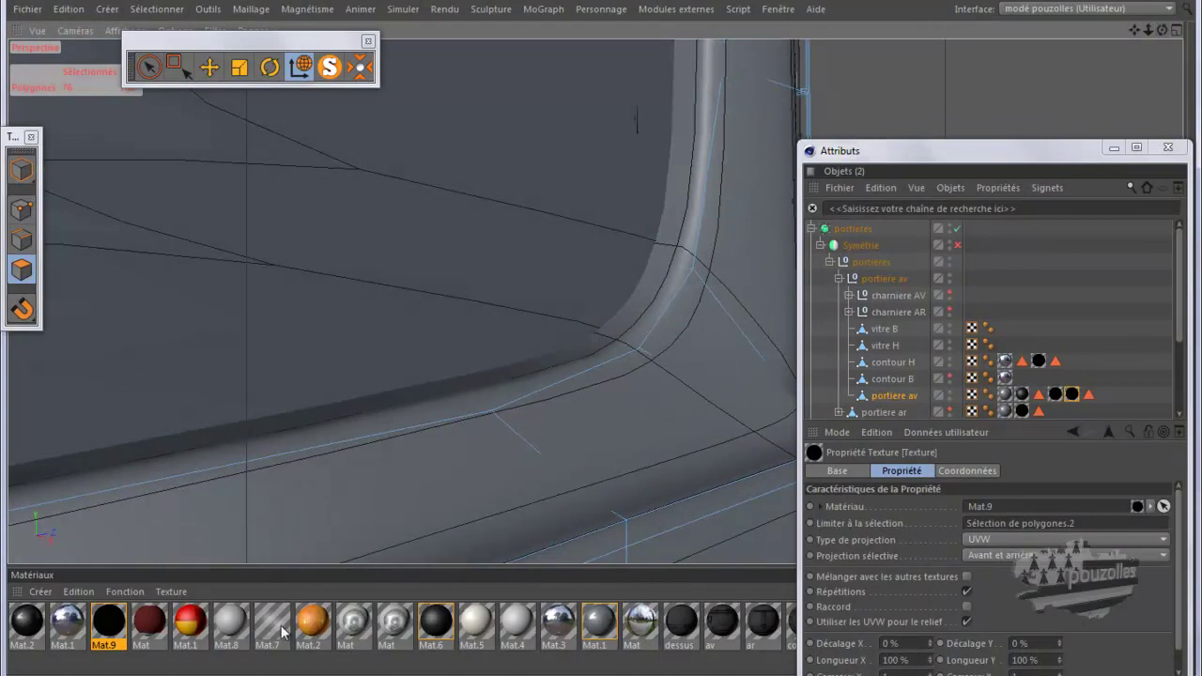
- Assign material Mat.7 to the panes vitre B and vitre H and show the hidden hinges and contour B
{"action": "left_click_drag", "start_coordinate": [280, 634], "coordinate": [771, 433]}
{"action": "left_click_drag", "start_coordinate": [896, 330], "coordinate": [894, 325]}
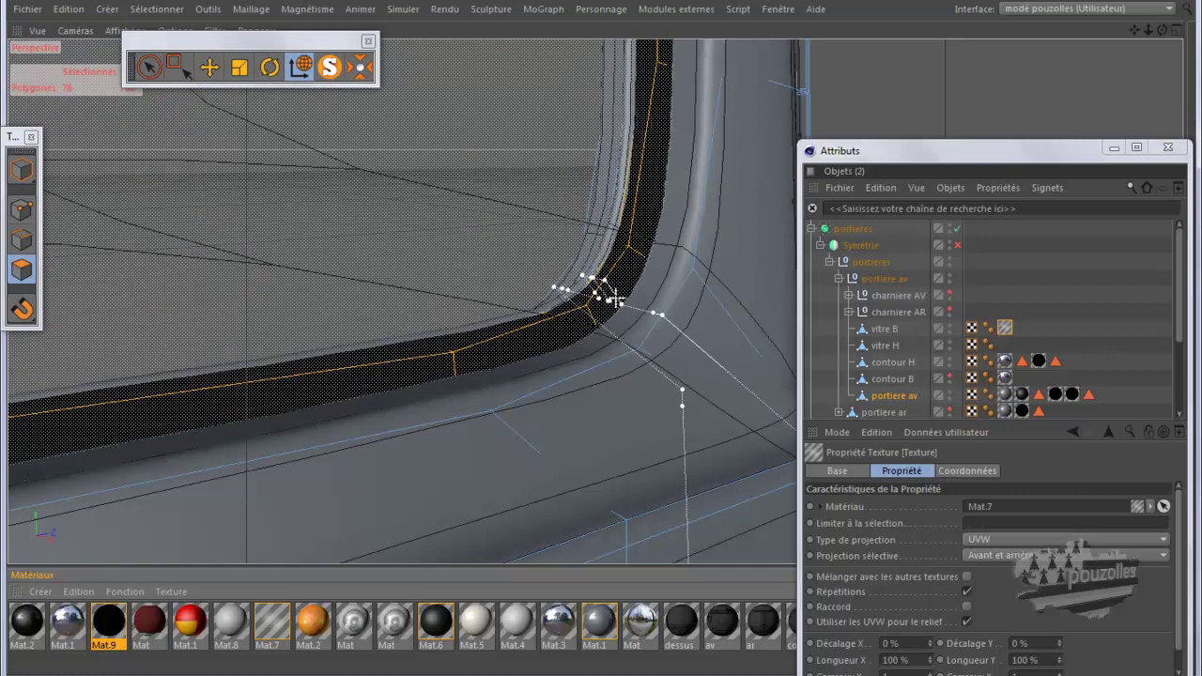
{"action": "scroll", "coordinate": [787, 360], "scroll_direction": "down", "scroll_amount": 5}
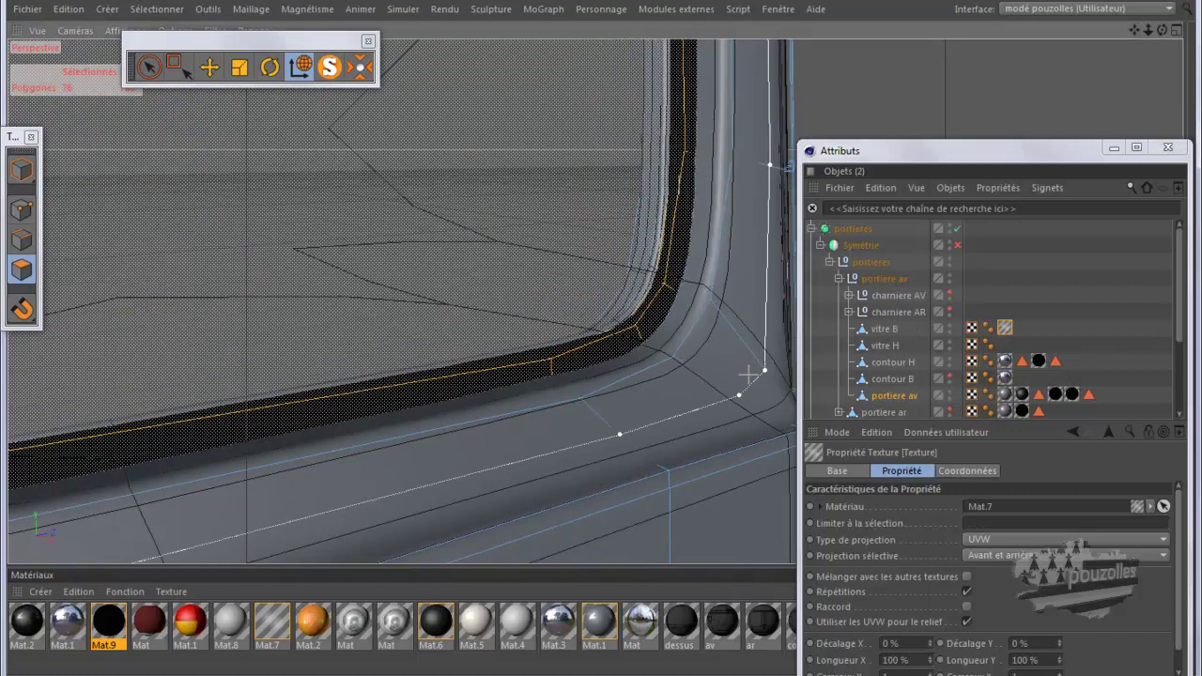
{"action": "left_click", "coordinate": [1006, 328]}
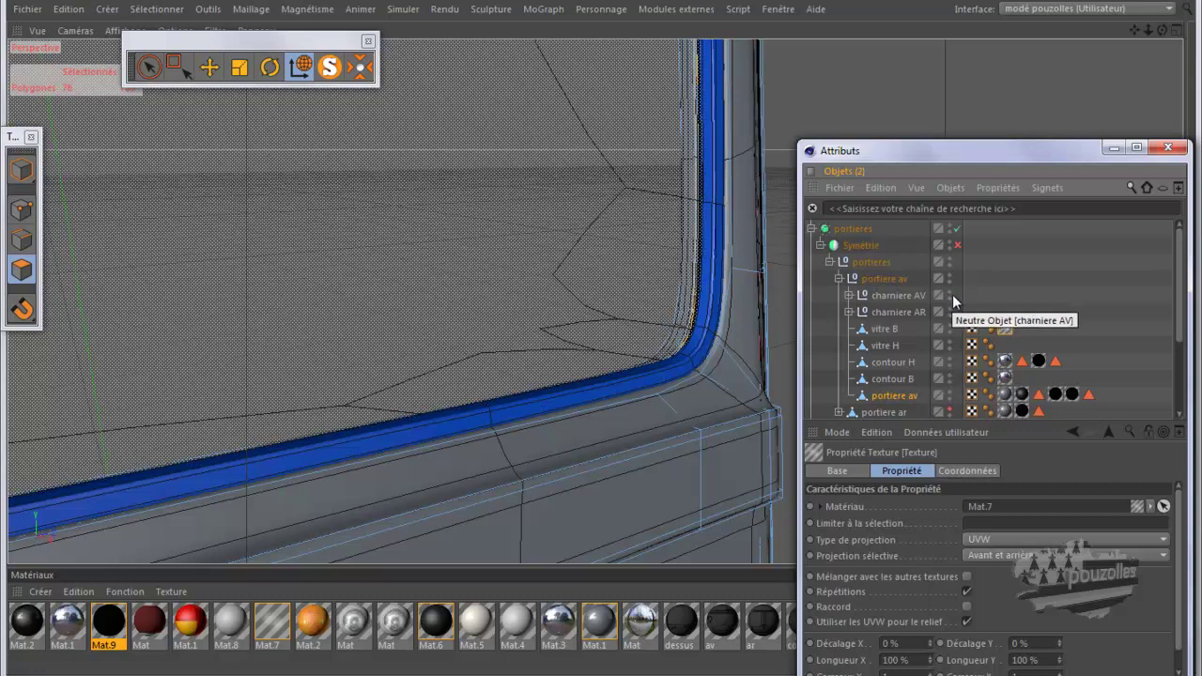
{"action": "left_click_drag", "start_coordinate": [283, 627], "coordinate": [910, 440]}
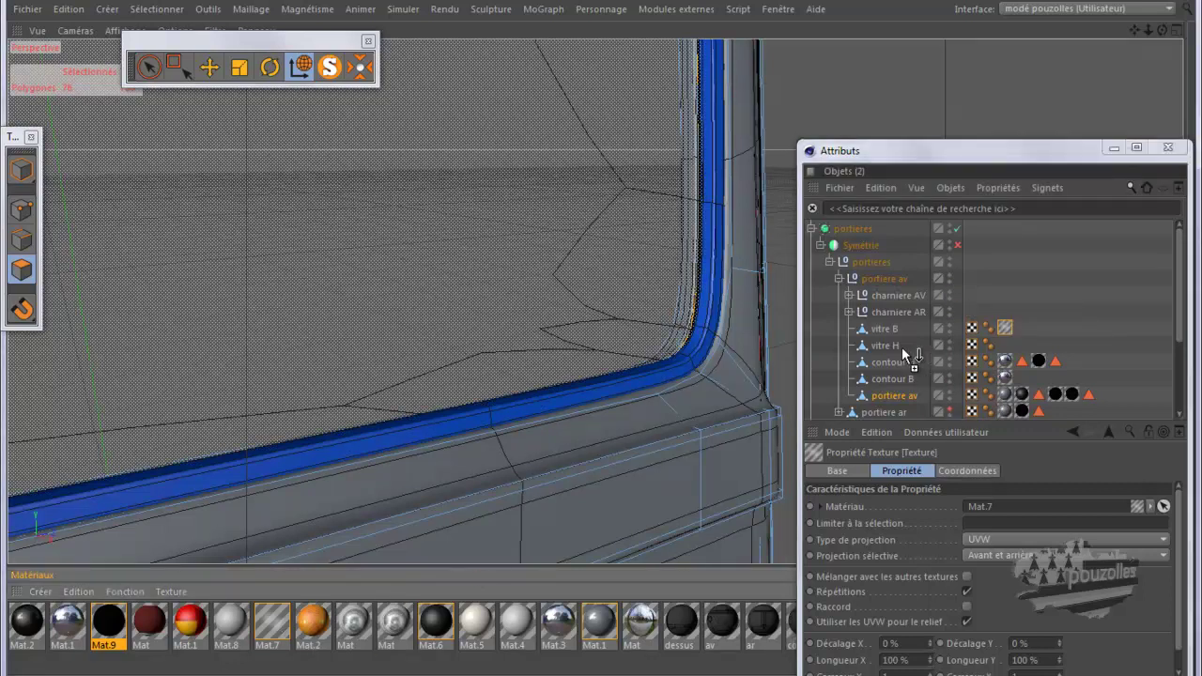
{"action": "left_click_drag", "start_coordinate": [895, 344], "coordinate": [895, 347]}
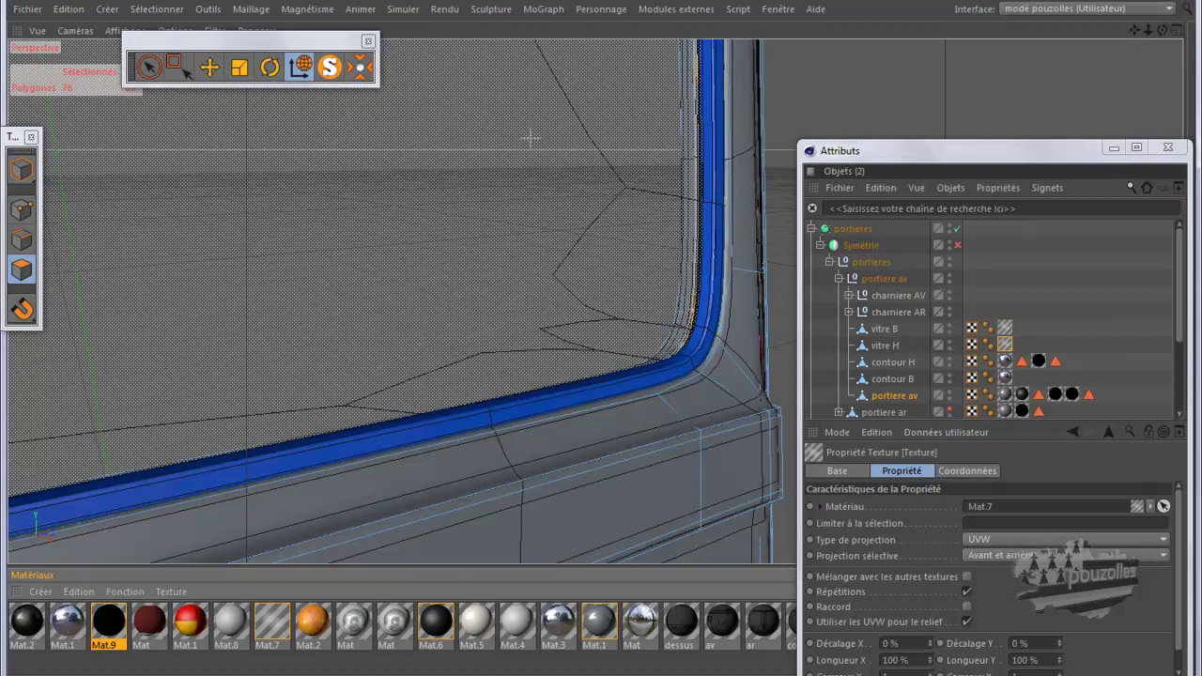
- Isolate portiere av to clear its polygon selection, switch to points mode and show the other door parts again
{"action": "left_click", "coordinate": [335, 67]}
{"action": "scroll", "coordinate": [565, 200], "scroll_direction": "down", "scroll_amount": 1}
{"action": "scroll", "coordinate": [564, 199], "scroll_direction": "down", "scroll_amount": 2}
{"action": "scroll", "coordinate": [716, 344], "scroll_direction": "down", "scroll_amount": 4}
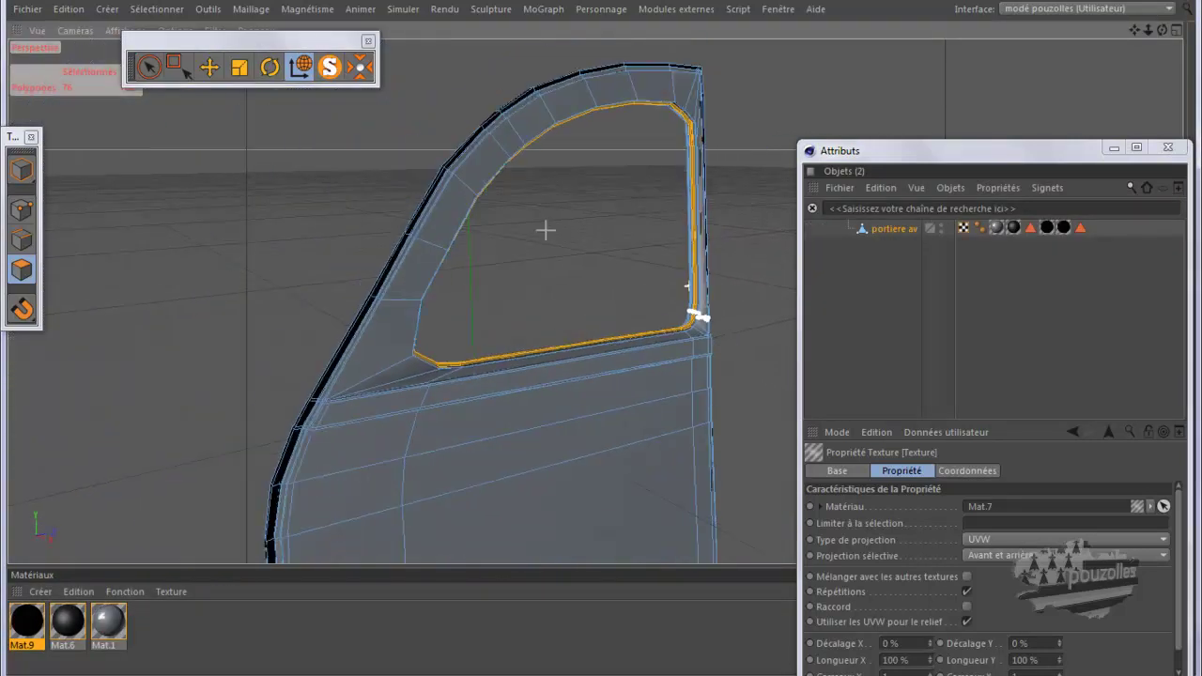
{"action": "left_click", "coordinate": [209, 66]}
{"action": "left_click", "coordinate": [255, 204]}
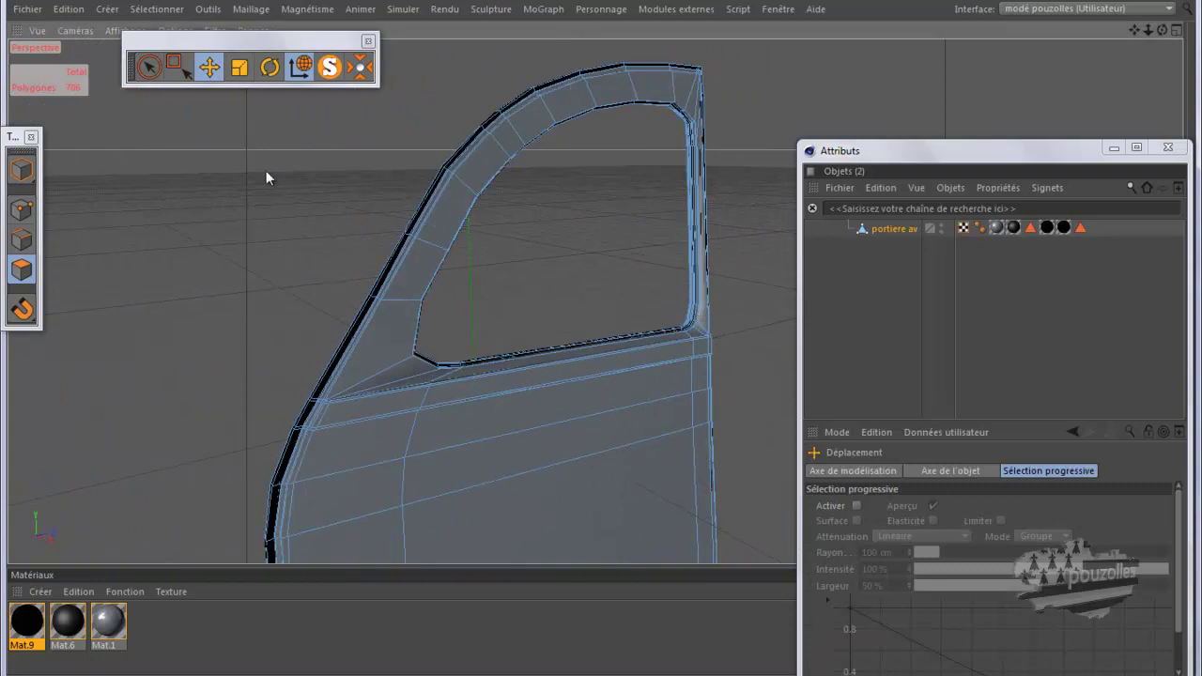
{"action": "left_click", "coordinate": [31, 205]}
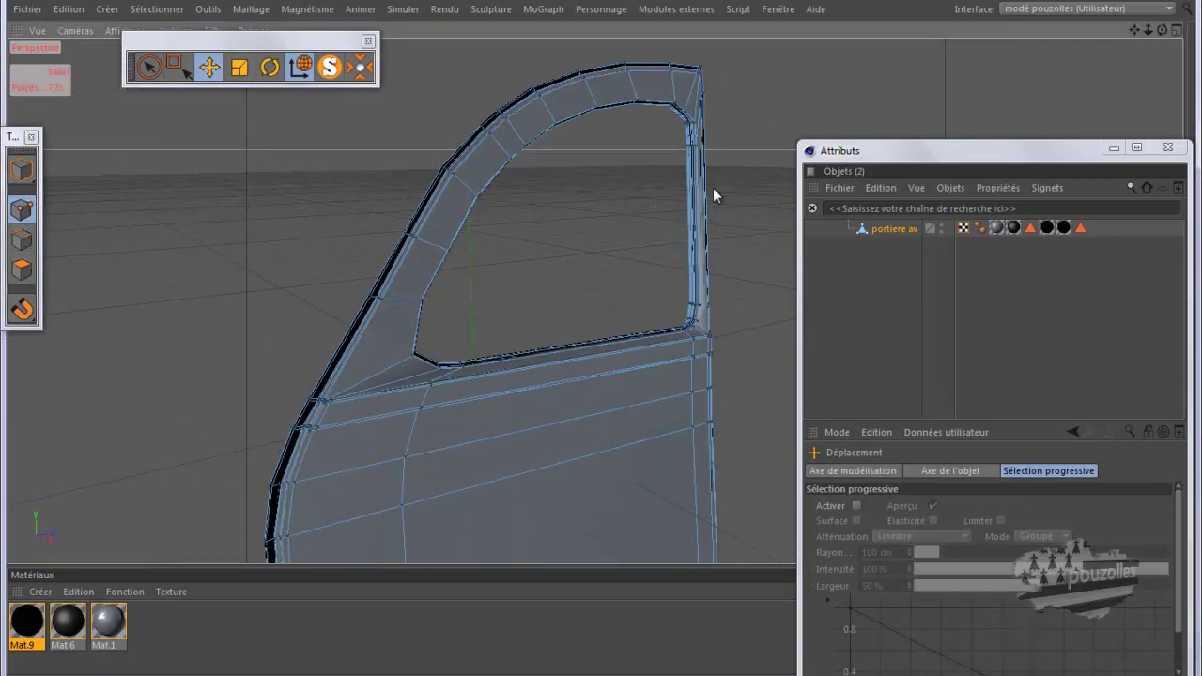
{"action": "left_click", "coordinate": [329, 67]}
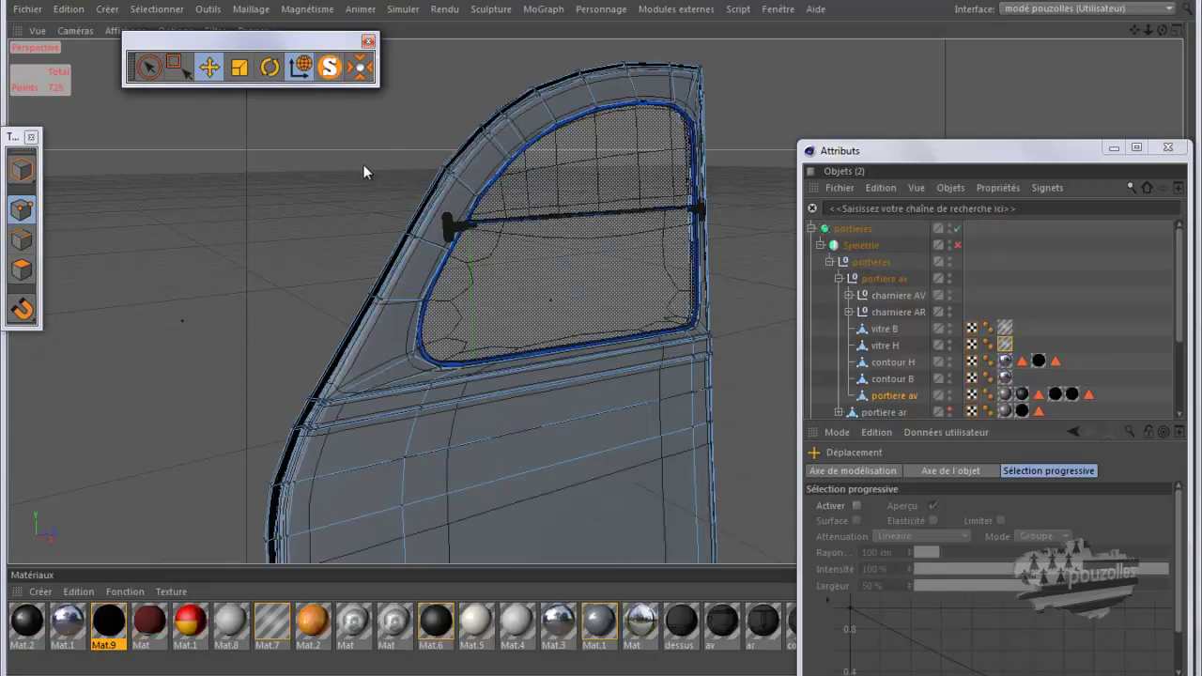
- Render the view with the whole front door framed to check its window and materials on the car
{"action": "right_click_drag", "start_coordinate": [361, 167], "coordinate": [390, 135], "text": "alt"}
{"action": "right_click_drag", "start_coordinate": [477, 160], "coordinate": [733, 293], "text": "alt"}
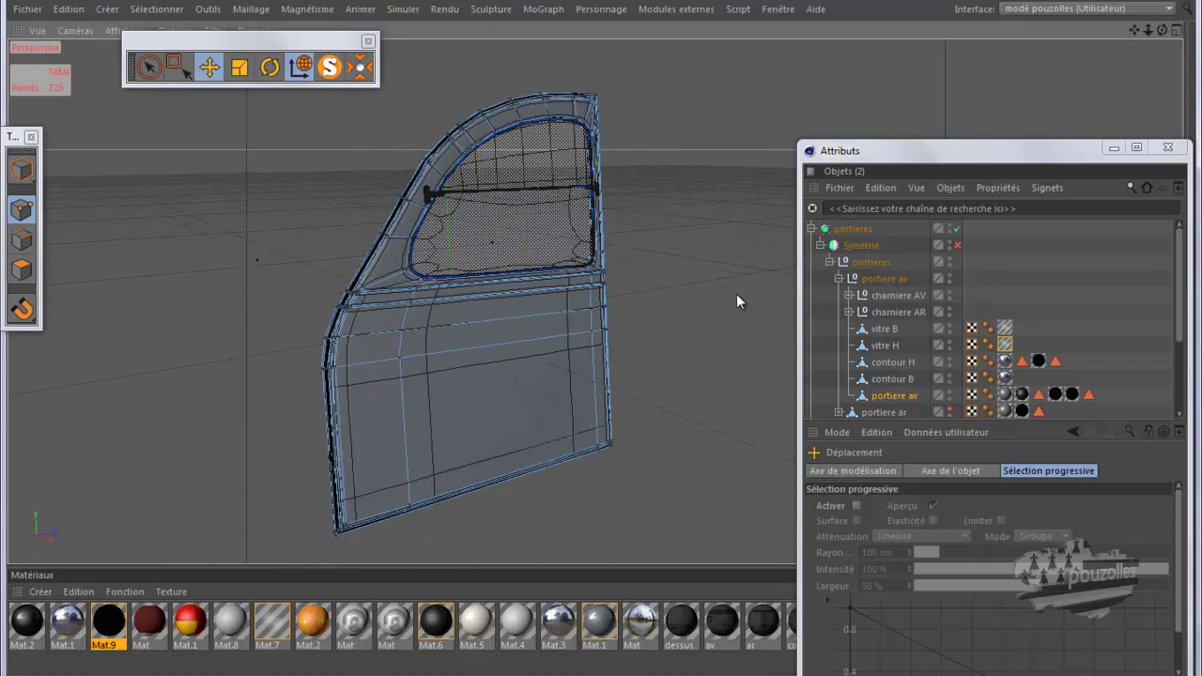
{"action": "key", "text": "ctrl+r"}
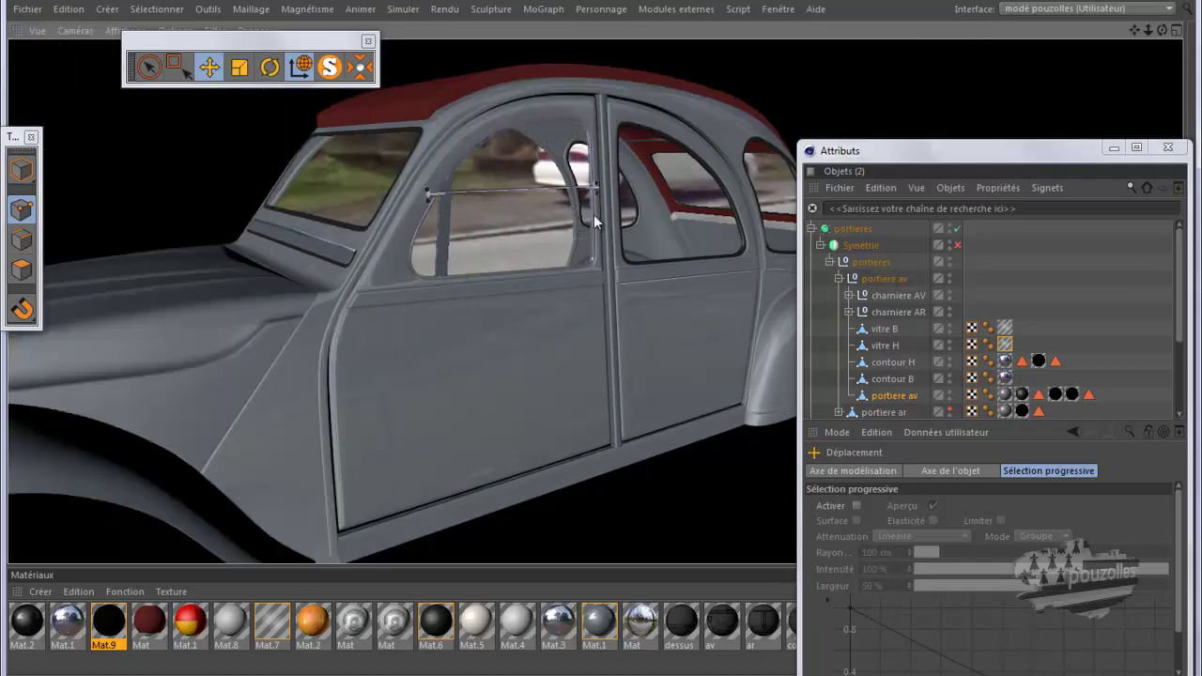
- Change the colour of the grey body material Mat.1 to blue (R 30, V 119, B 213) and render the view
{"action": "left_click", "coordinate": [610, 629]}
{"action": "double_click", "coordinate": [610, 629]}
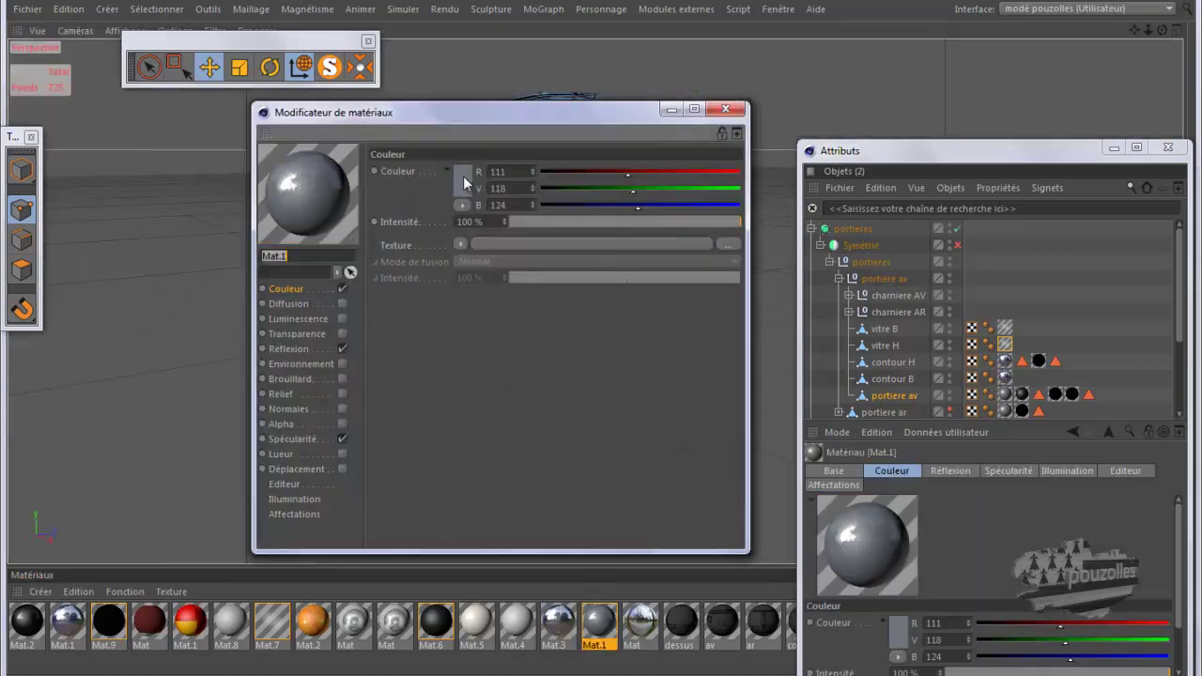
{"action": "left_click", "coordinate": [463, 176]}
{"action": "left_click_drag", "start_coordinate": [451, 171], "coordinate": [457, 136]}
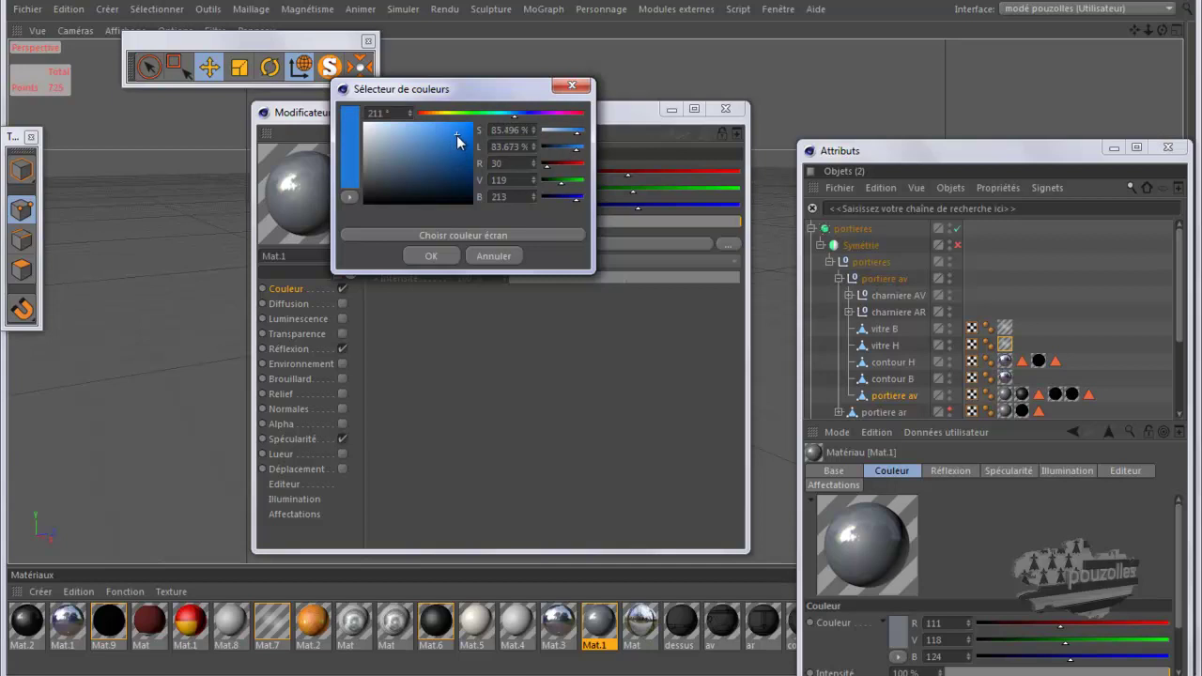
{"action": "left_click", "coordinate": [434, 257]}
{"action": "left_click", "coordinate": [726, 107]}
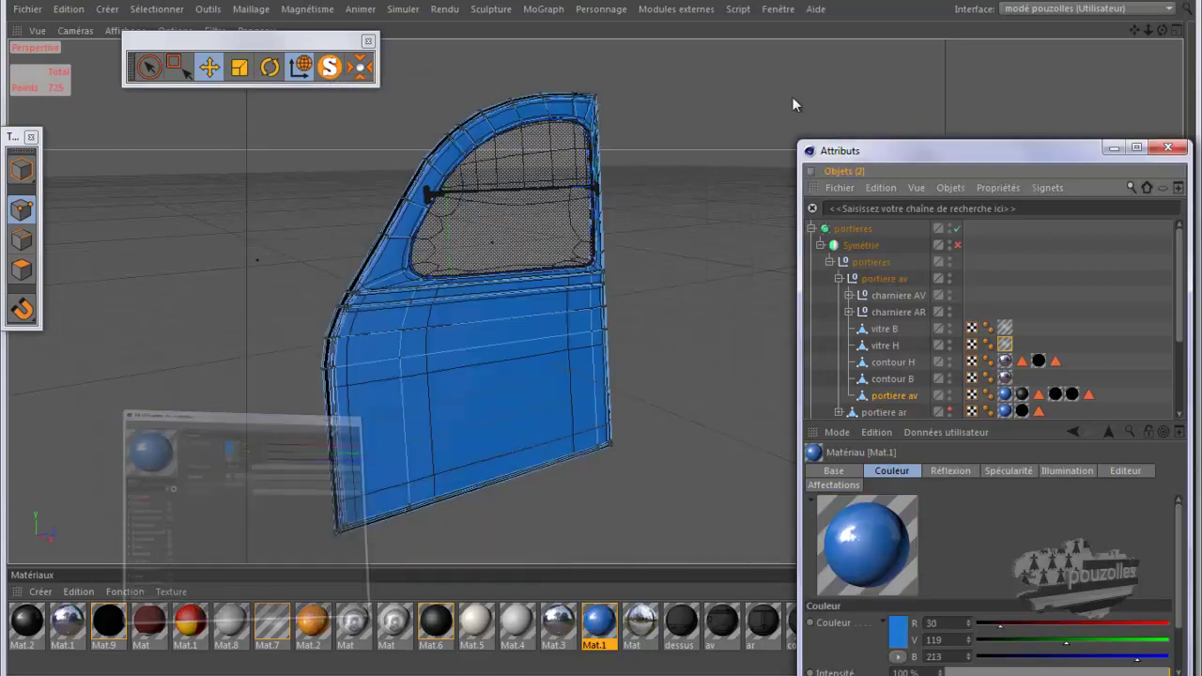
{"action": "key", "text": "ctrl+r"}
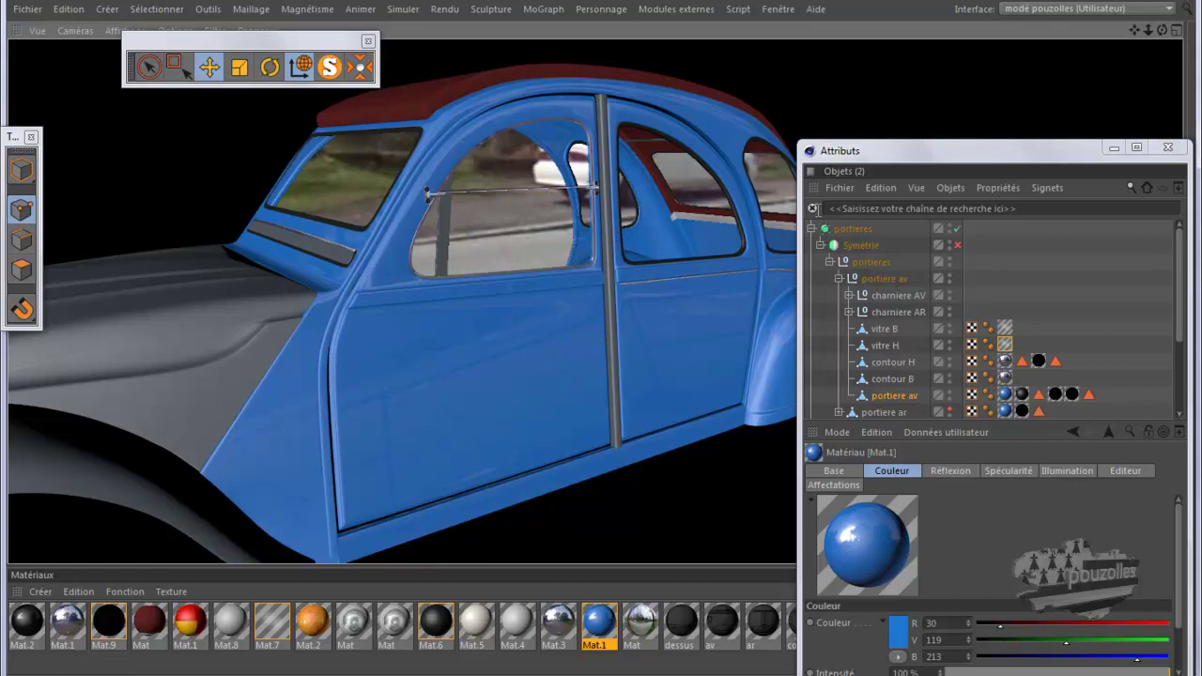
- Expand the carrosserie object, its Symétrie and the inner carrosserie group to reveal the individual body parts
{"action": "left_click_drag", "start_coordinate": [932, 158], "coordinate": [926, 93]}
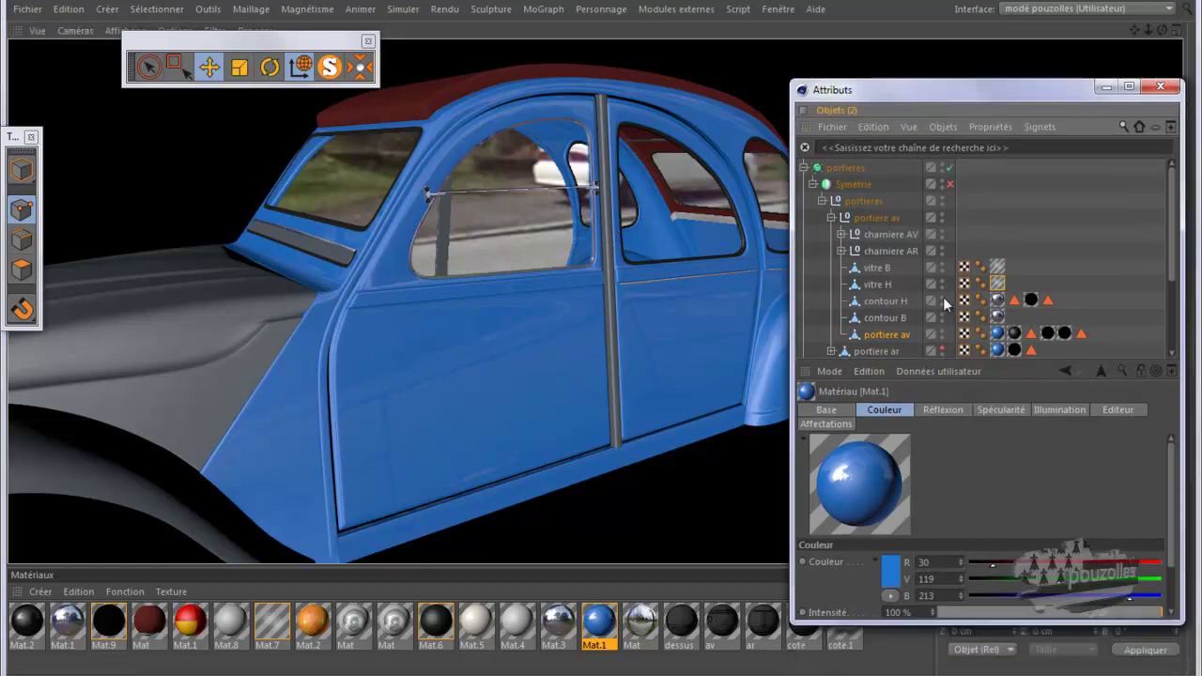
{"action": "scroll", "coordinate": [942, 309], "scroll_direction": "down", "scroll_amount": 2}
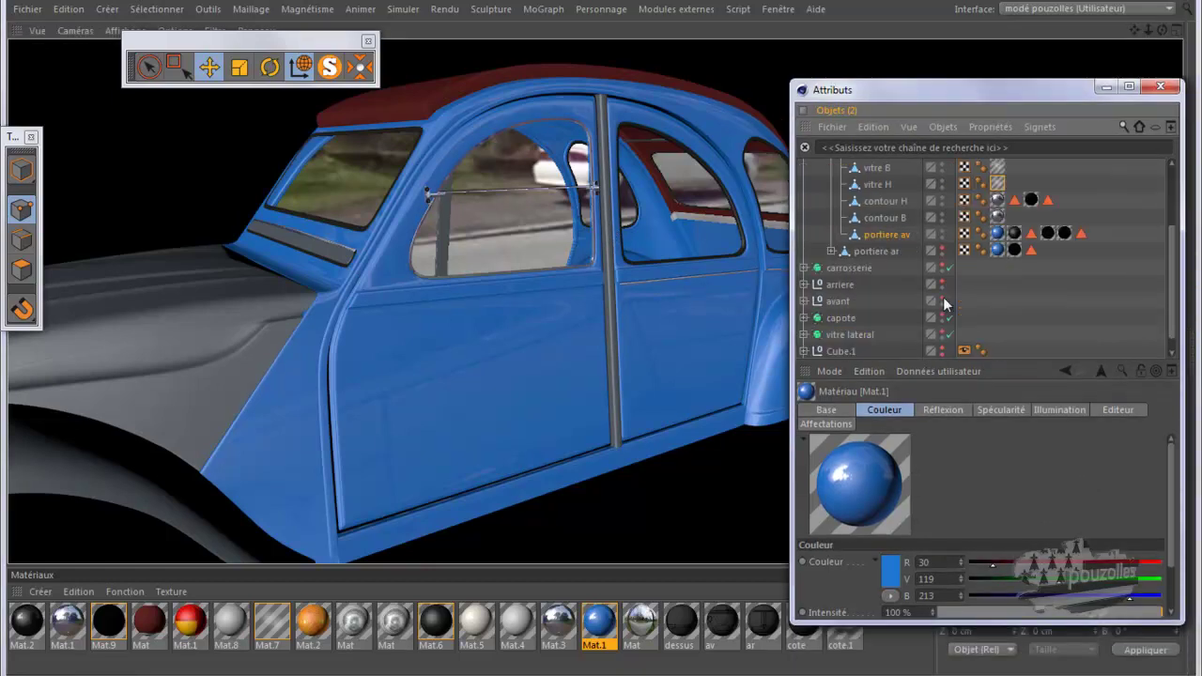
{"action": "left_click", "coordinate": [804, 268]}
{"action": "left_click", "coordinate": [814, 286]}
{"action": "left_click", "coordinate": [823, 301]}
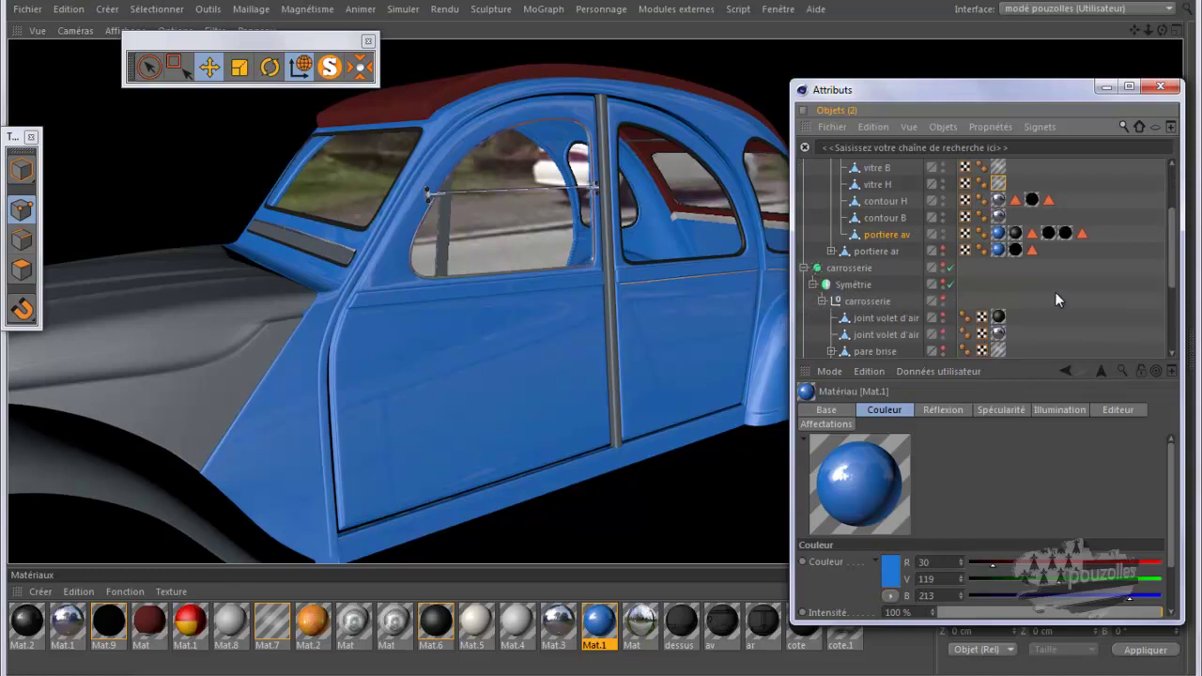
- Try material Mat.1 on the top-level carrosserie object in a render, and undo that assignment
{"action": "scroll", "coordinate": [1056, 292], "scroll_direction": "down", "scroll_amount": 2}
{"action": "left_click_drag", "start_coordinate": [1043, 293], "coordinate": [973, 264]}
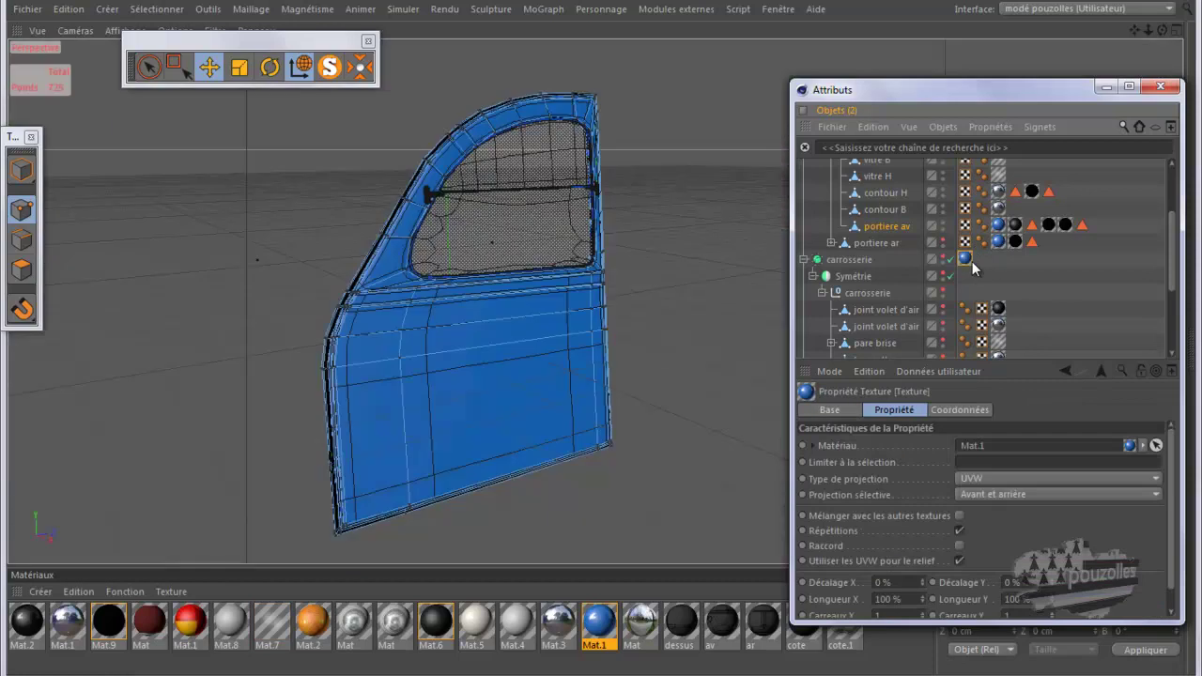
{"action": "key", "text": "ctrl+r"}
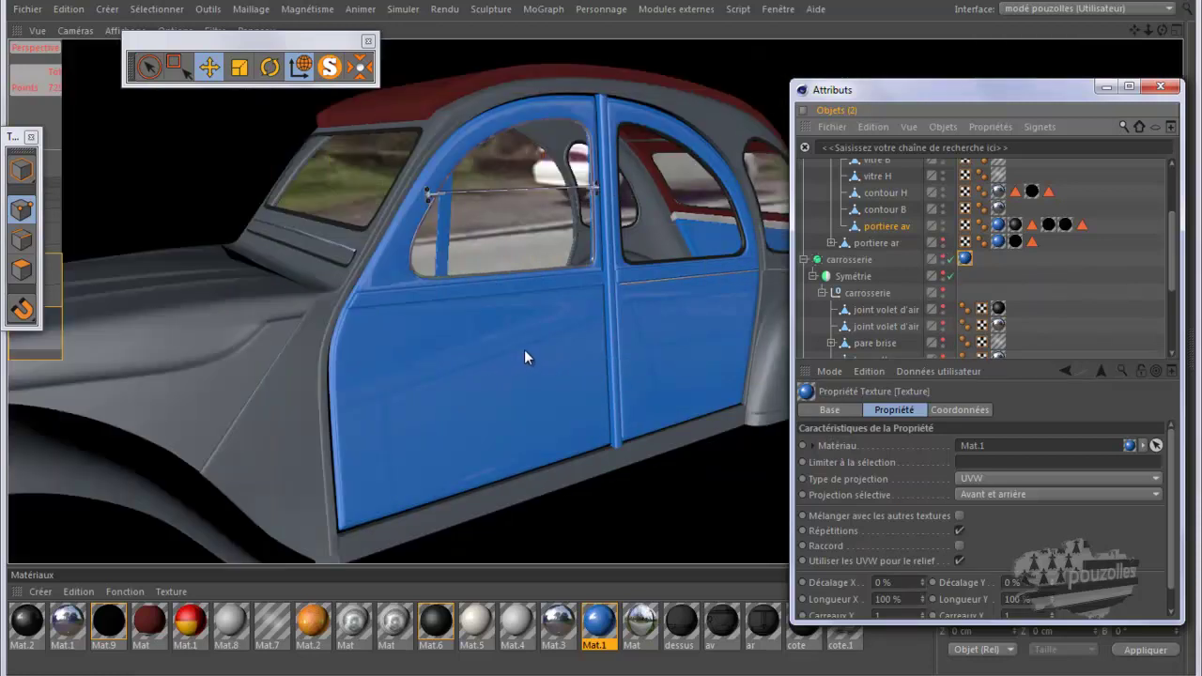
{"action": "left_click", "coordinate": [68, 8]}
{"action": "left_click", "coordinate": [83, 34]}
{"action": "key", "text": "ctrl+z"}
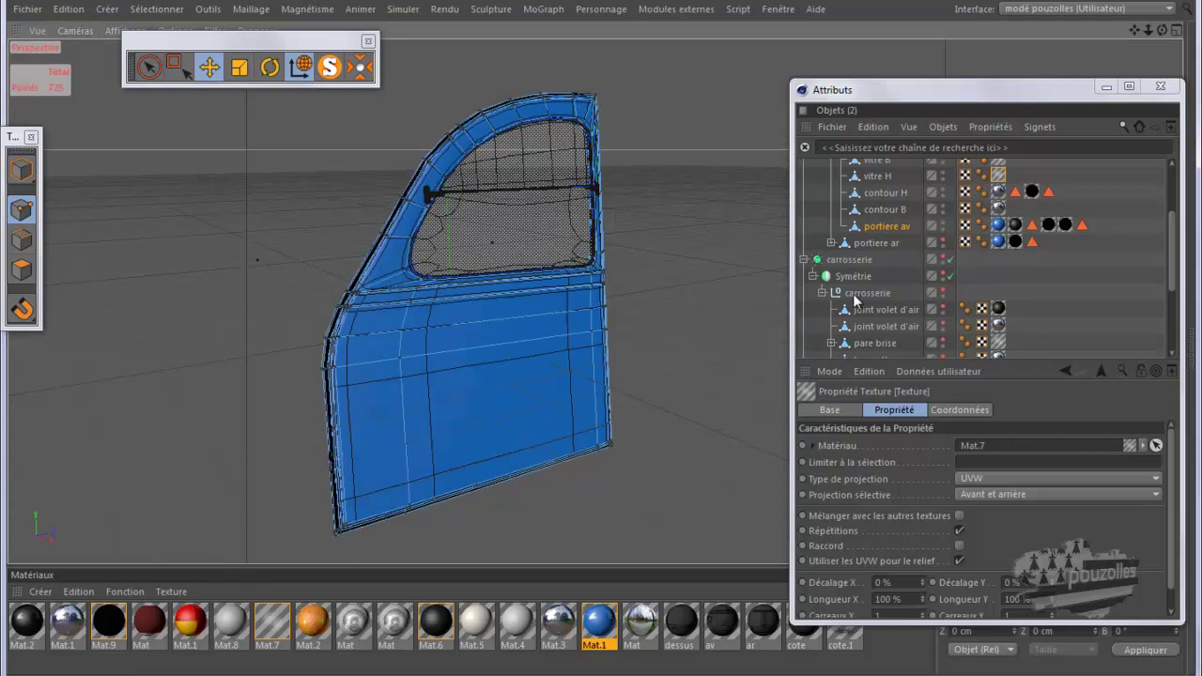
- Copy the Mat.1 tag from the lower caisse object to the caisse without material and render the view
{"action": "scroll", "coordinate": [902, 293], "scroll_direction": "down", "scroll_amount": 2}
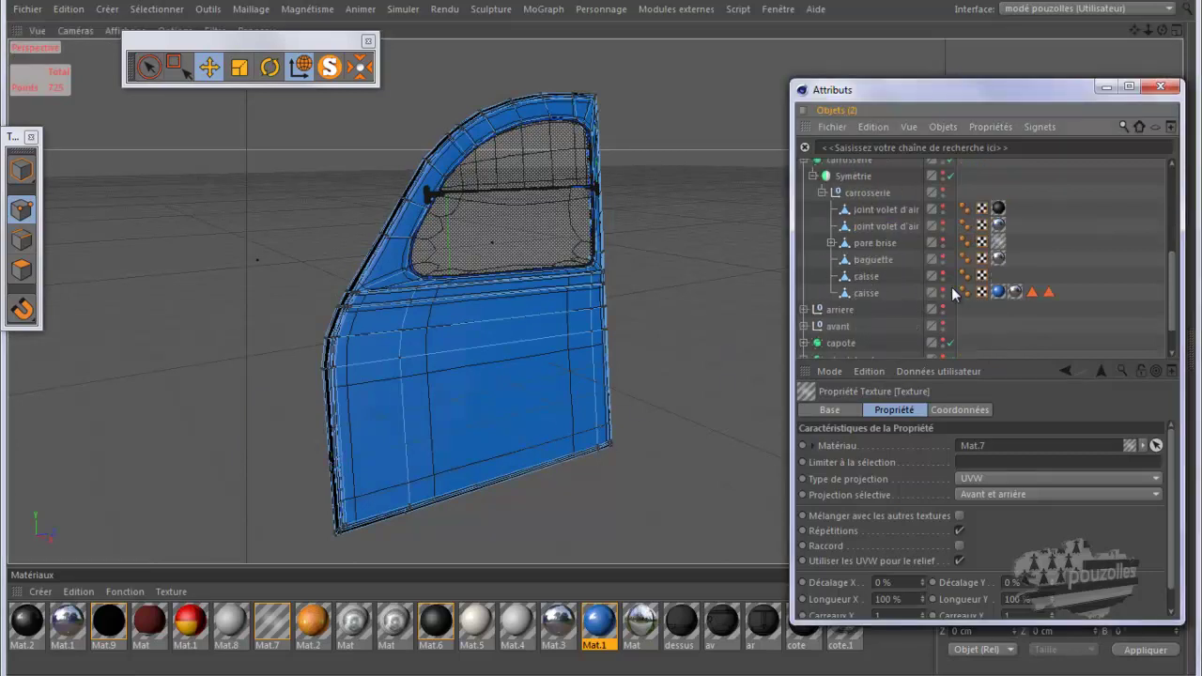
{"action": "left_click", "coordinate": [999, 292]}
{"action": "left_click_drag", "start_coordinate": [1001, 293], "coordinate": [999, 276], "text": "ctrl"}
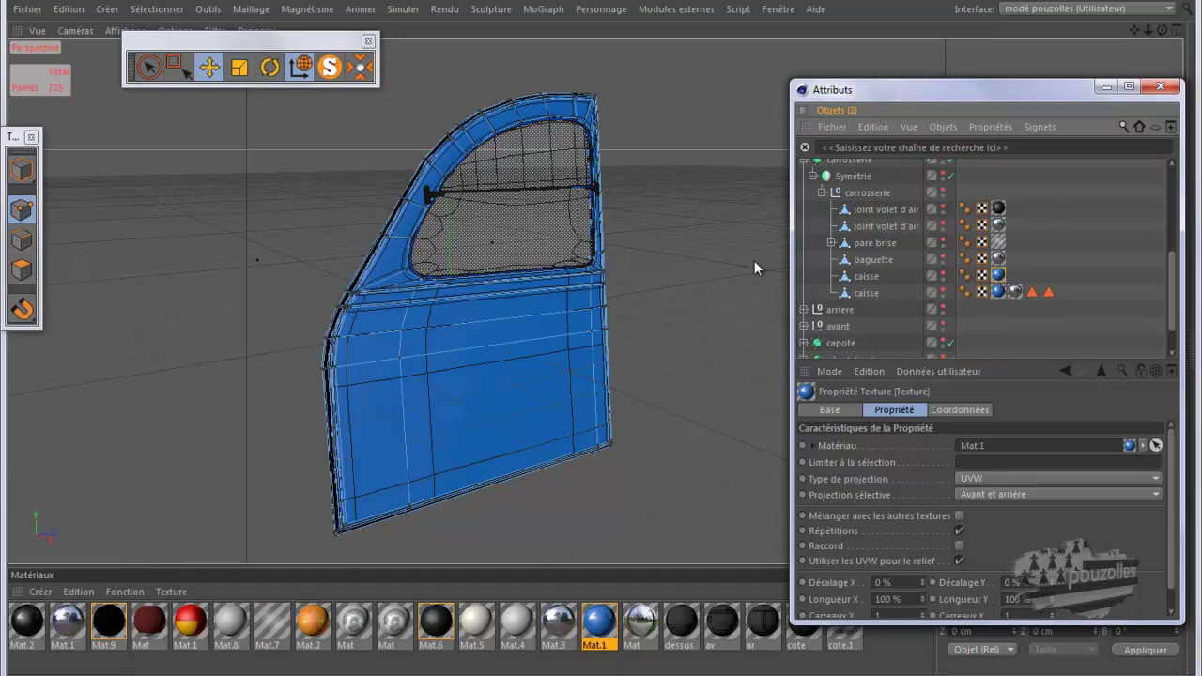
{"action": "key", "text": "ctrl+r"}
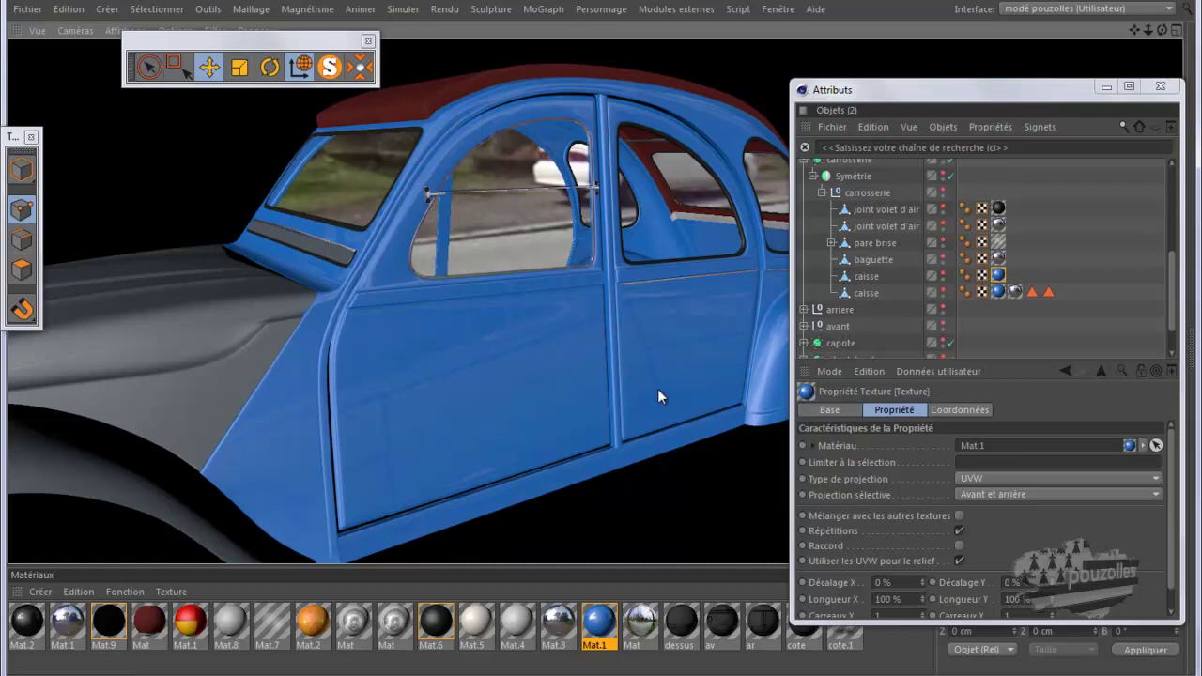
- Assign material Mat.1 to the avant group, delete its duplicate material tag and render the view
{"action": "left_click_drag", "start_coordinate": [996, 299], "coordinate": [977, 325]}
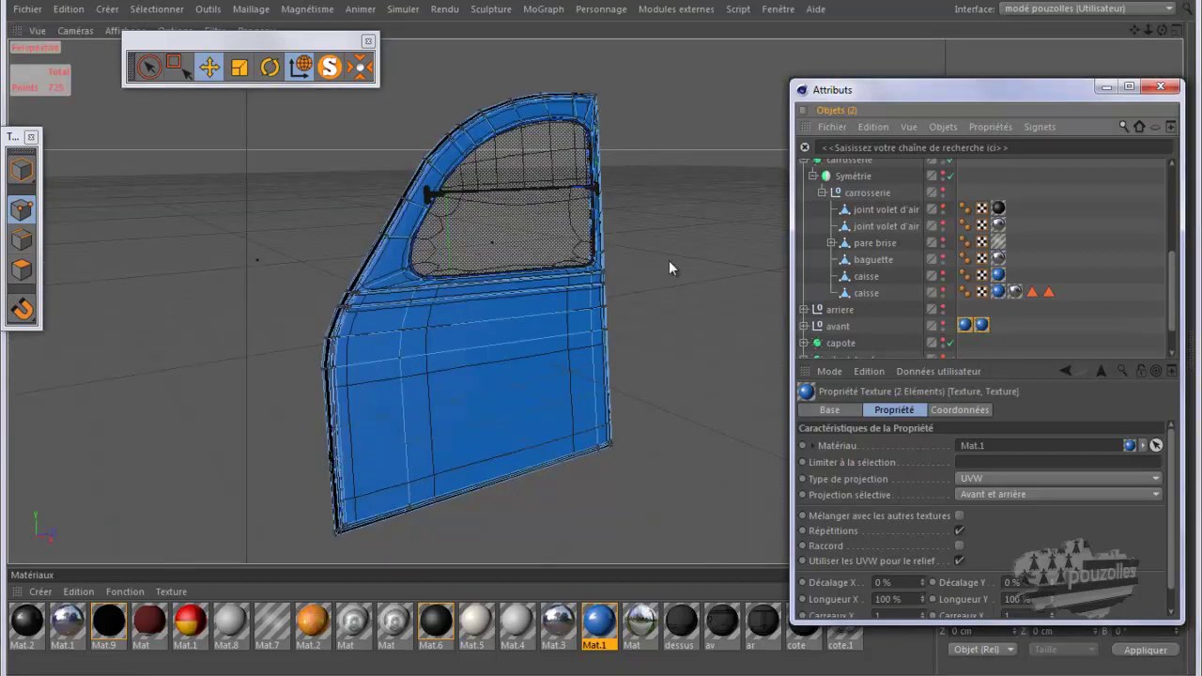
{"action": "left_click", "coordinate": [965, 325]}
{"action": "key", "text": "Delete"}
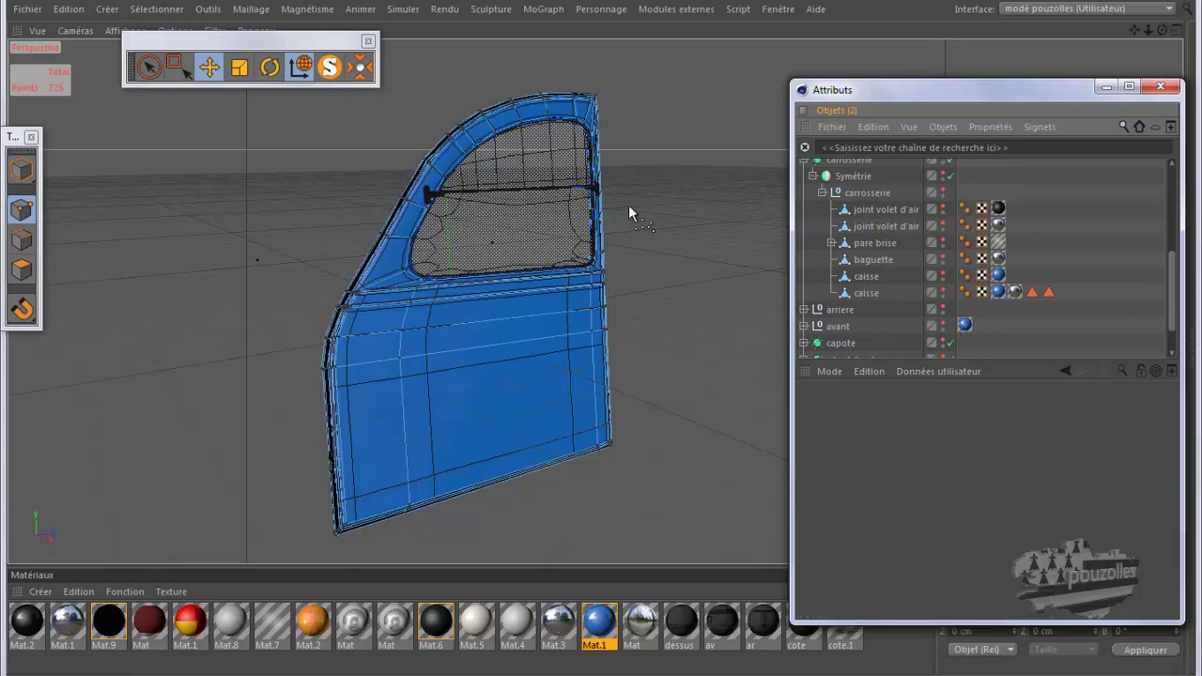
{"action": "key", "text": "ctrl+r"}
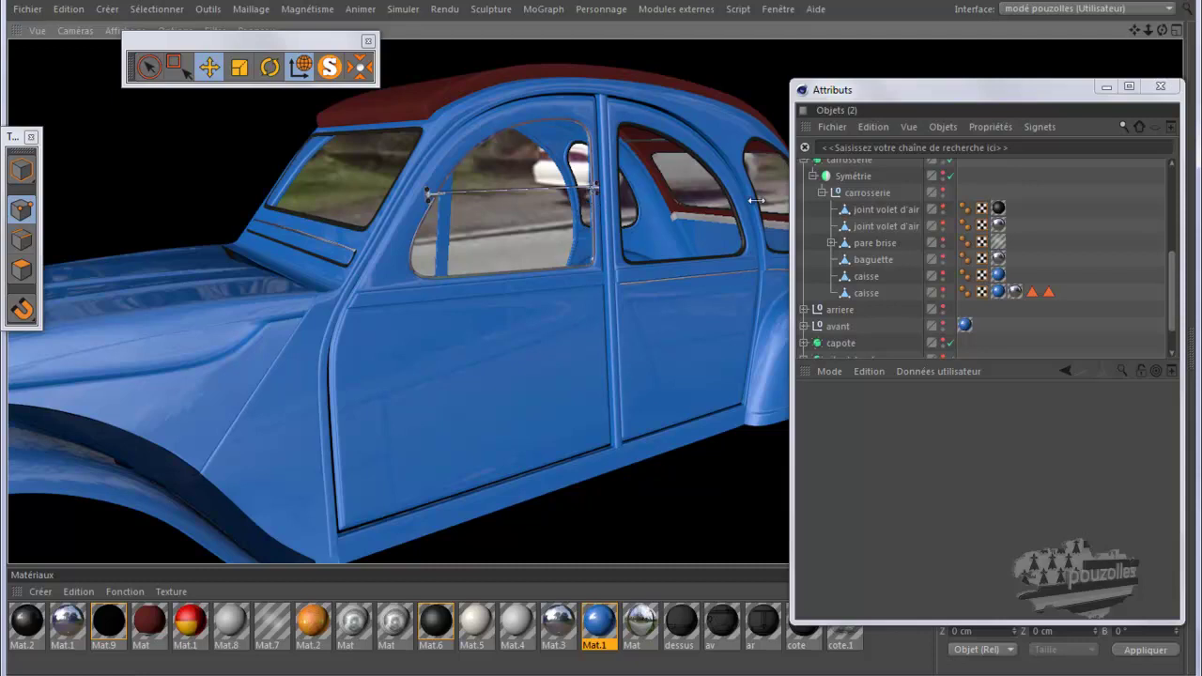
- Enable the Symétrie object under portieres to mirror the front door to the other side and render the view
{"action": "left_click", "coordinate": [948, 179]}
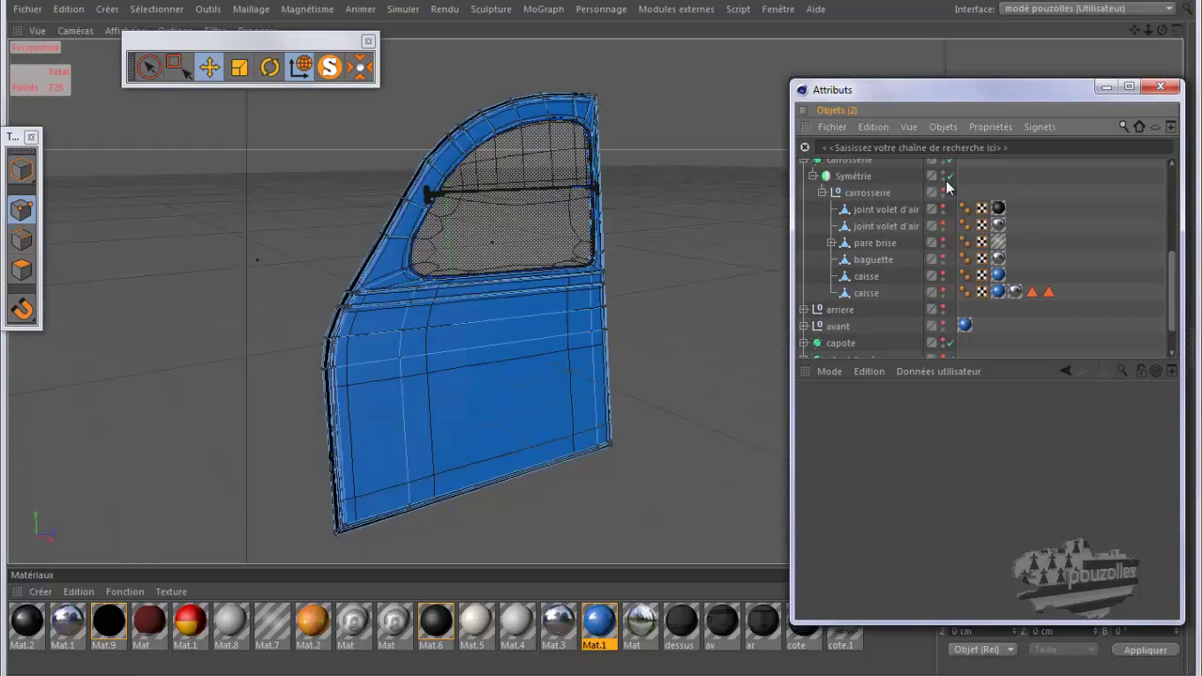
{"action": "scroll", "coordinate": [907, 256], "scroll_direction": "up", "scroll_amount": 2}
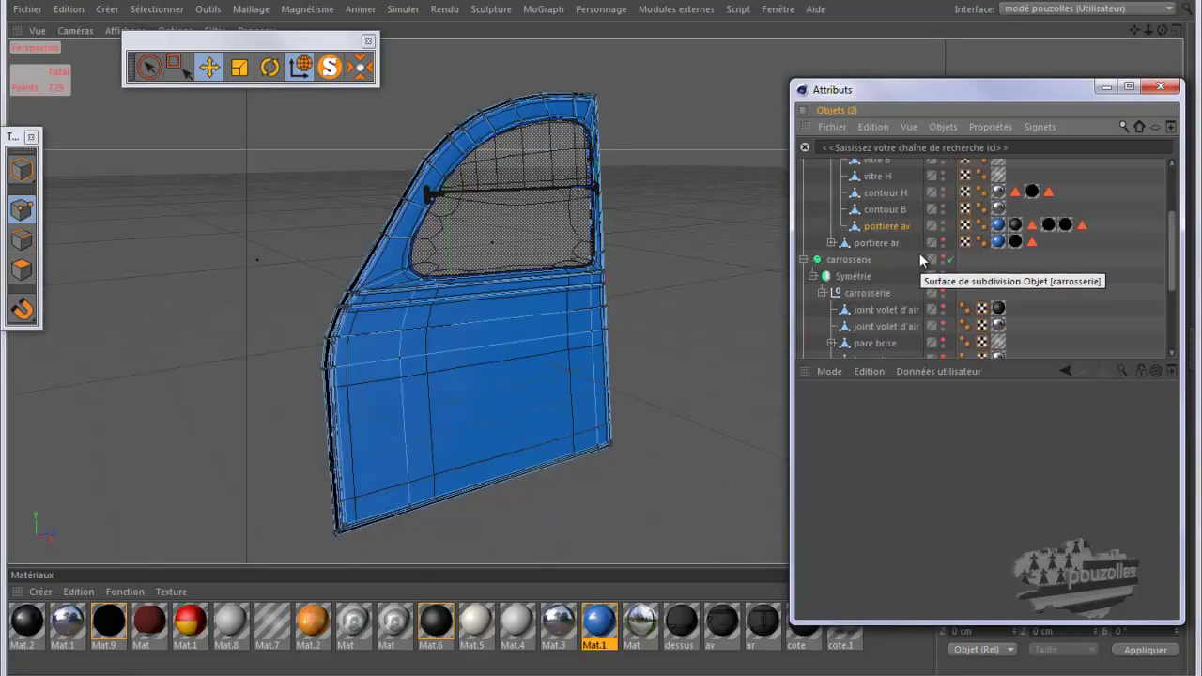
{"action": "left_click", "coordinate": [946, 261]}
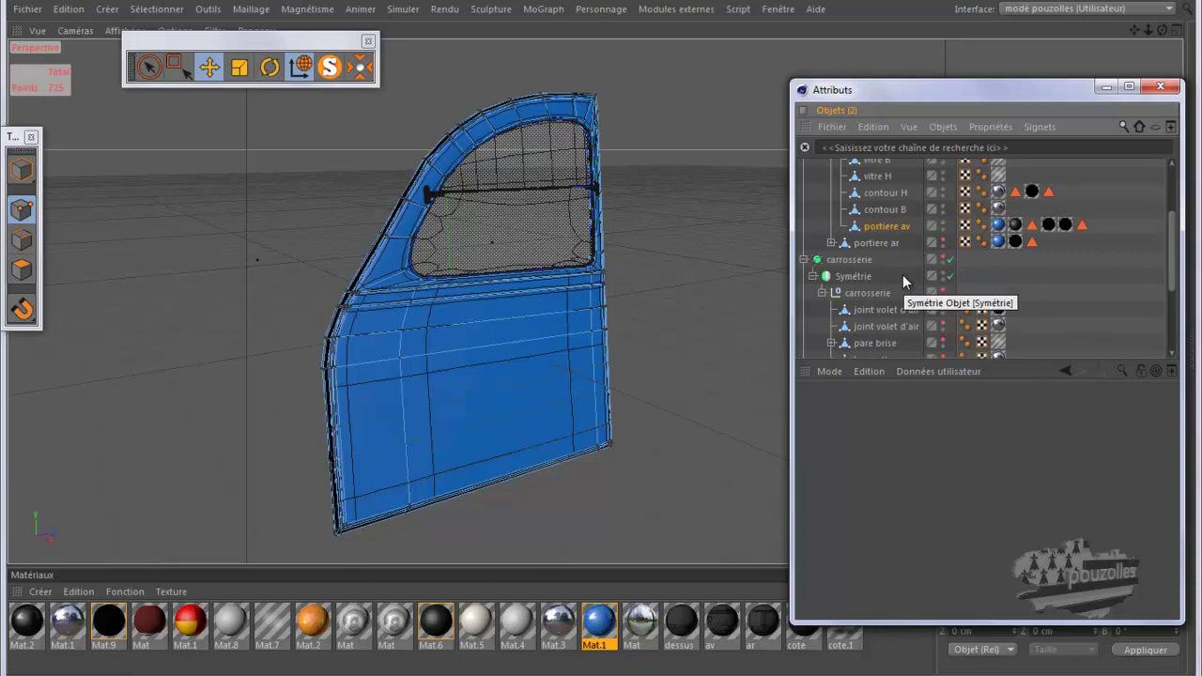
{"action": "scroll", "coordinate": [902, 274], "scroll_direction": "up", "scroll_amount": 3}
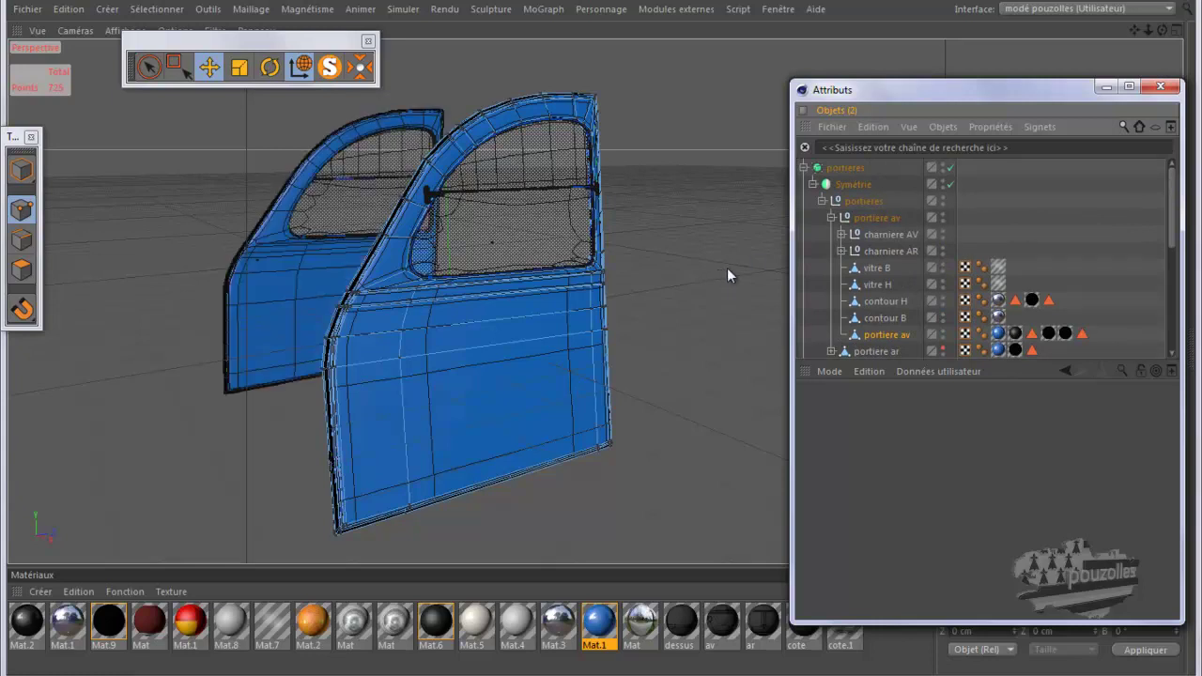
{"action": "key", "text": "ctrl+r"}
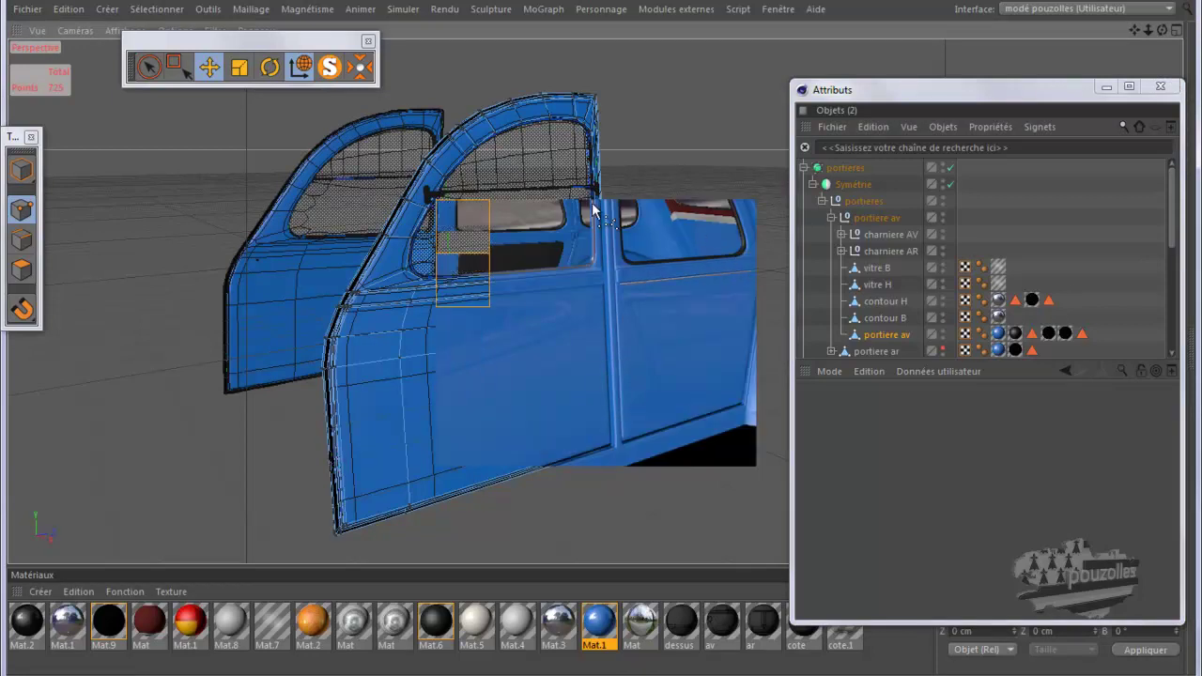